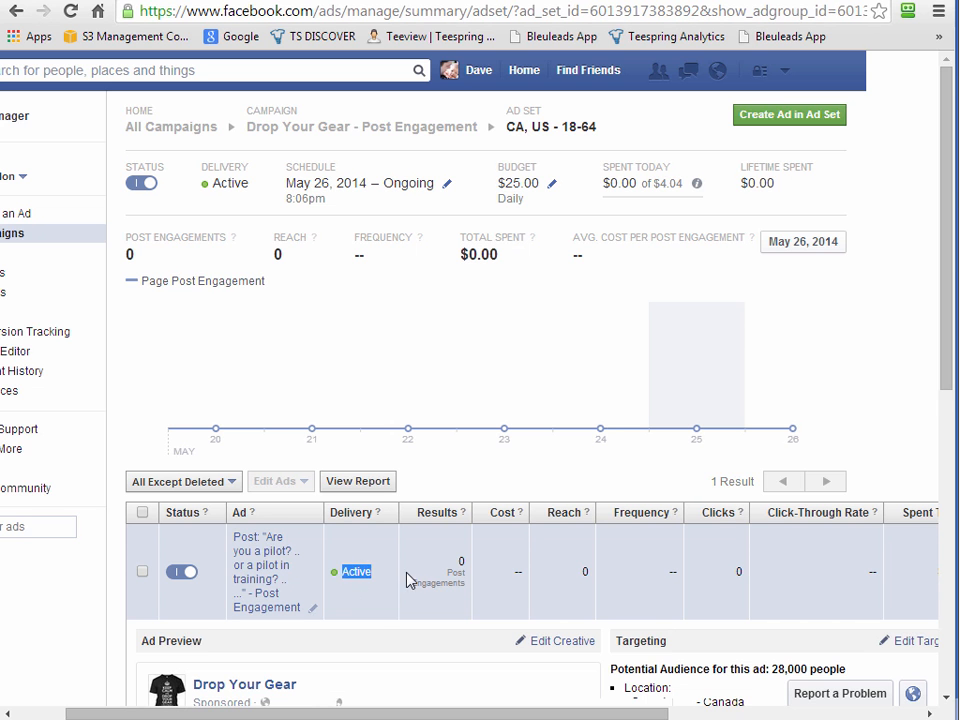
# Collapse the expanded details of the pilot post ad in the CA, US - 18-64 ad set
pyautogui.click(405, 580)
pyautogui.click(382, 587)
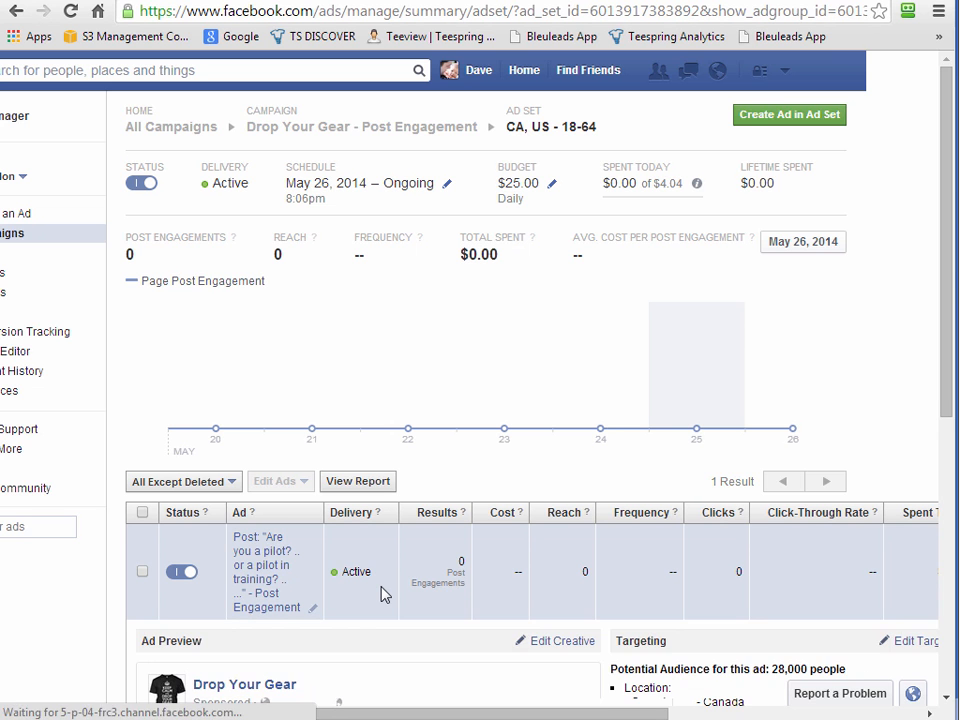
pyautogui.doubleClick(382, 587)
pyautogui.click(387, 571)
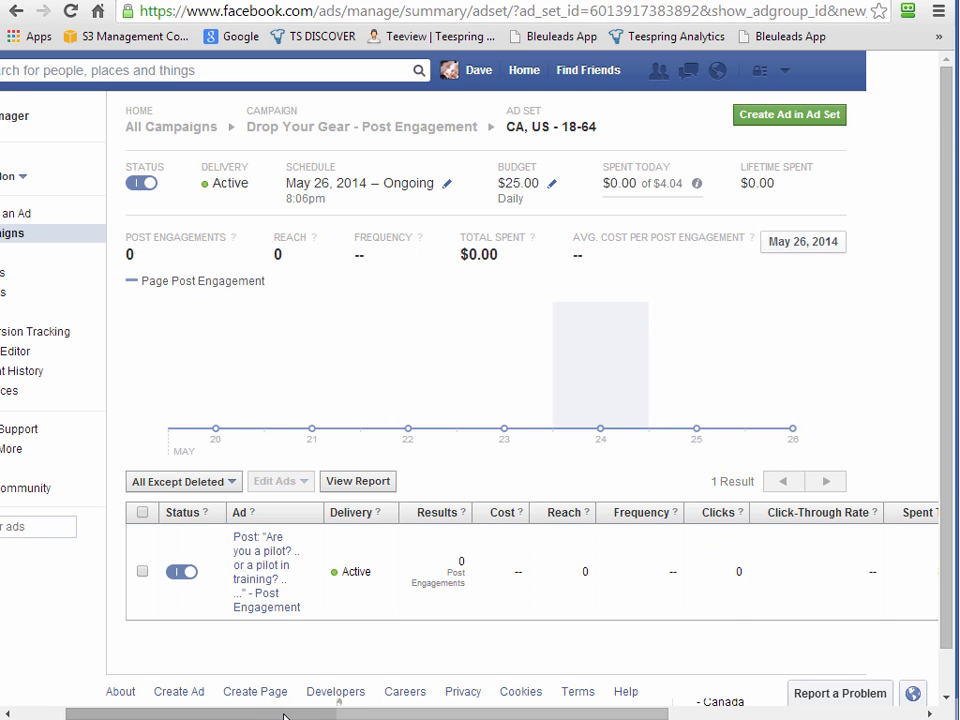
# Check the latest Facebook notifications for news about the ad and close the list
pyautogui.hscroll(-2, 339, 703)
pyautogui.moveTo(203, 714); pyautogui.dragTo(240, 714)
pyautogui.hscroll(-1, 339, 703)
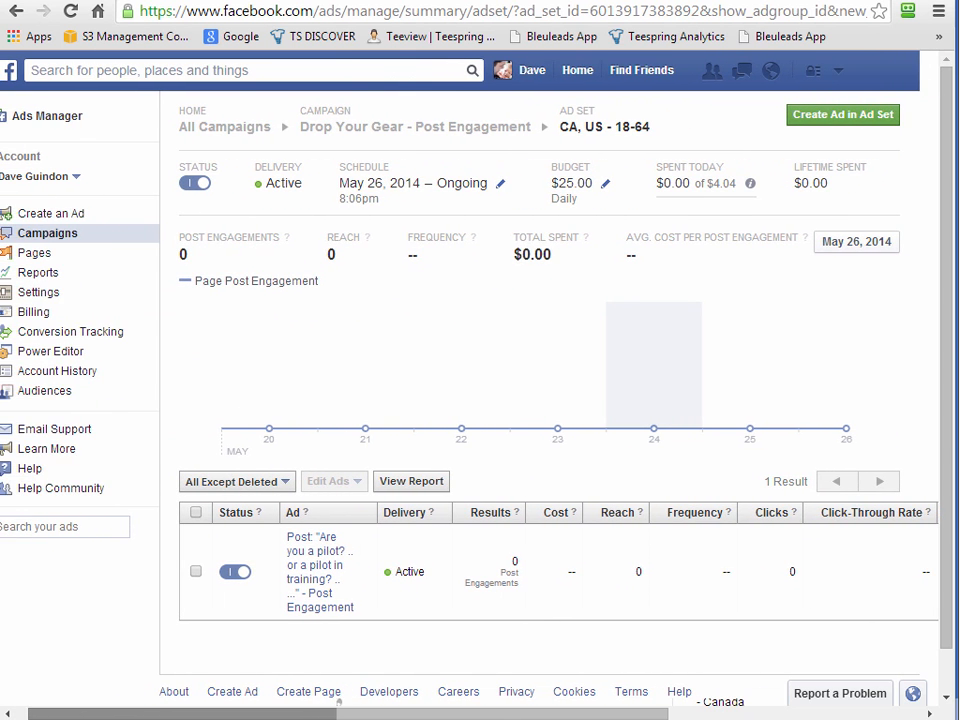
pyautogui.hscroll(-1, 339, 703)
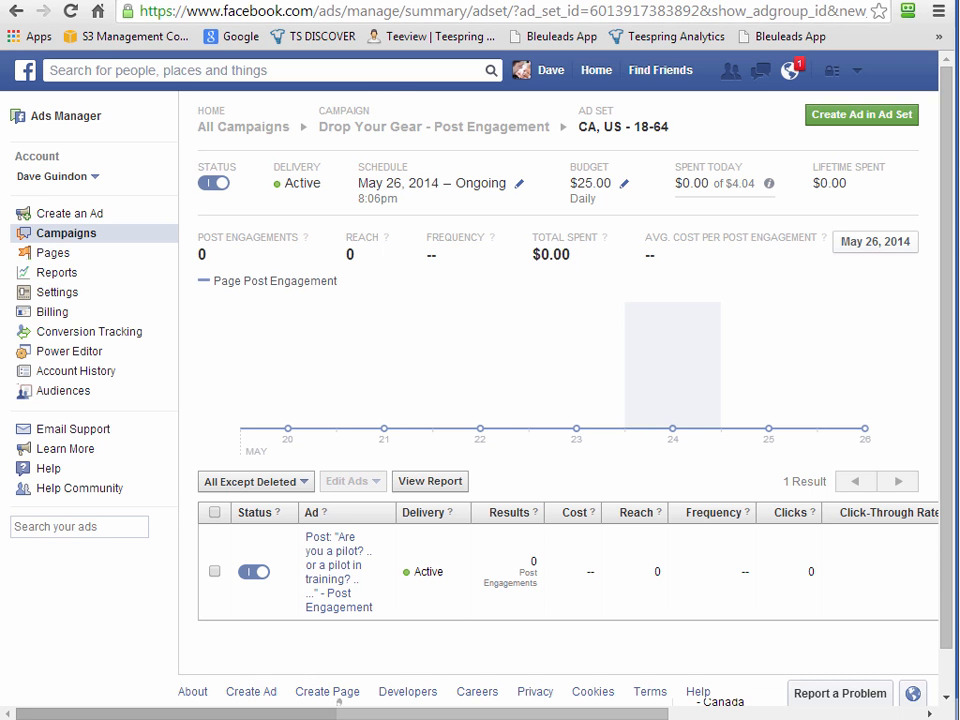
pyautogui.click(790, 72)
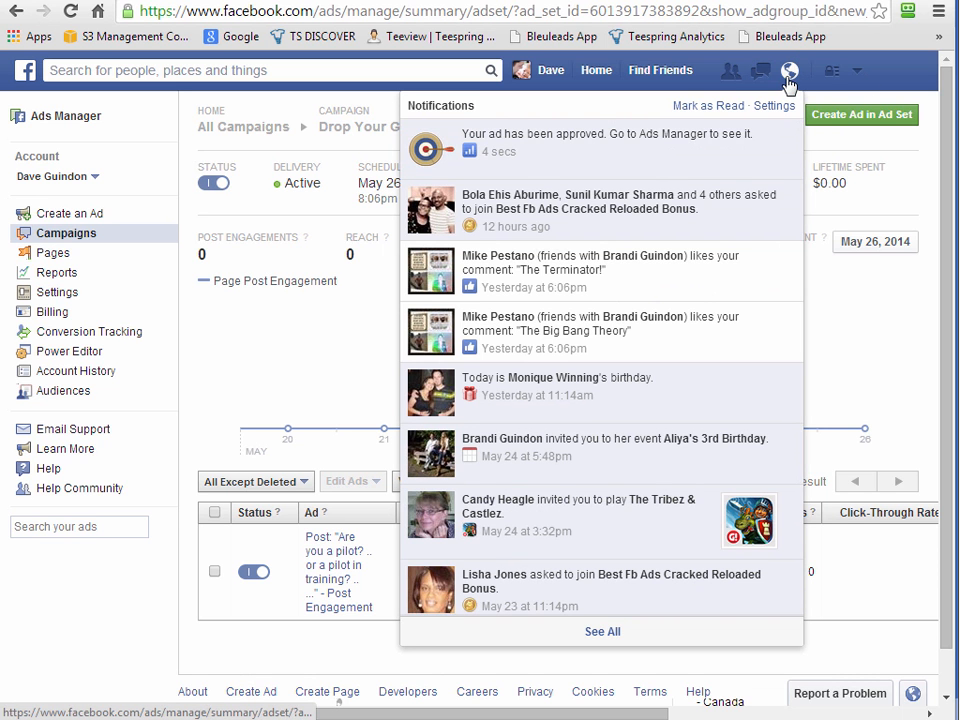
pyautogui.click(789, 74)
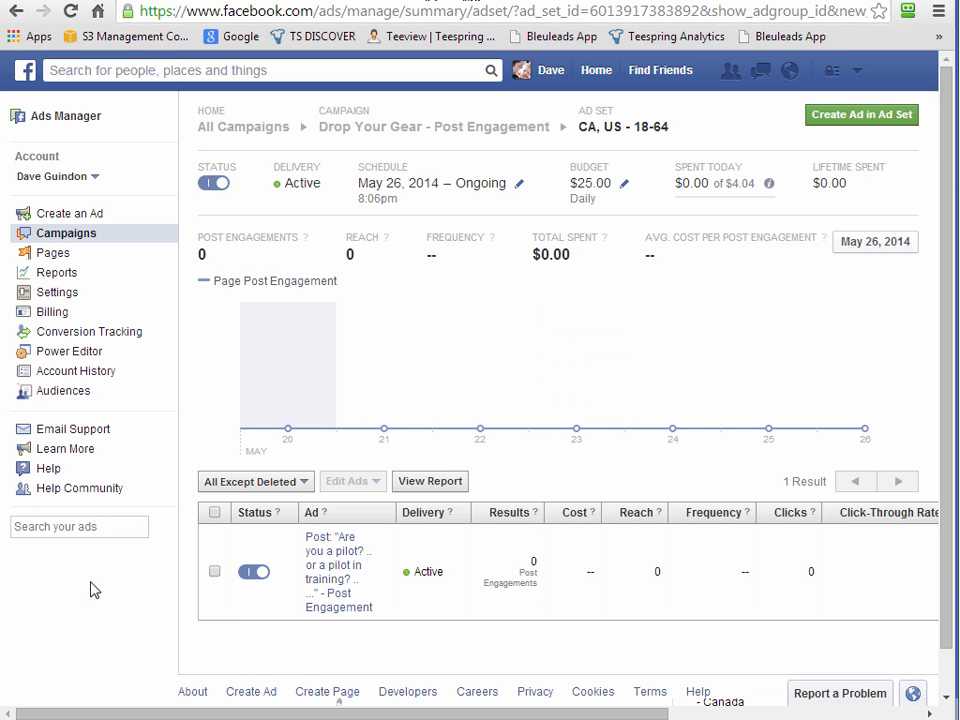
# Download the listed ad account's campaigns into Power Editor and filter the ads to campaigns not uploaded
pyautogui.click(70, 361)
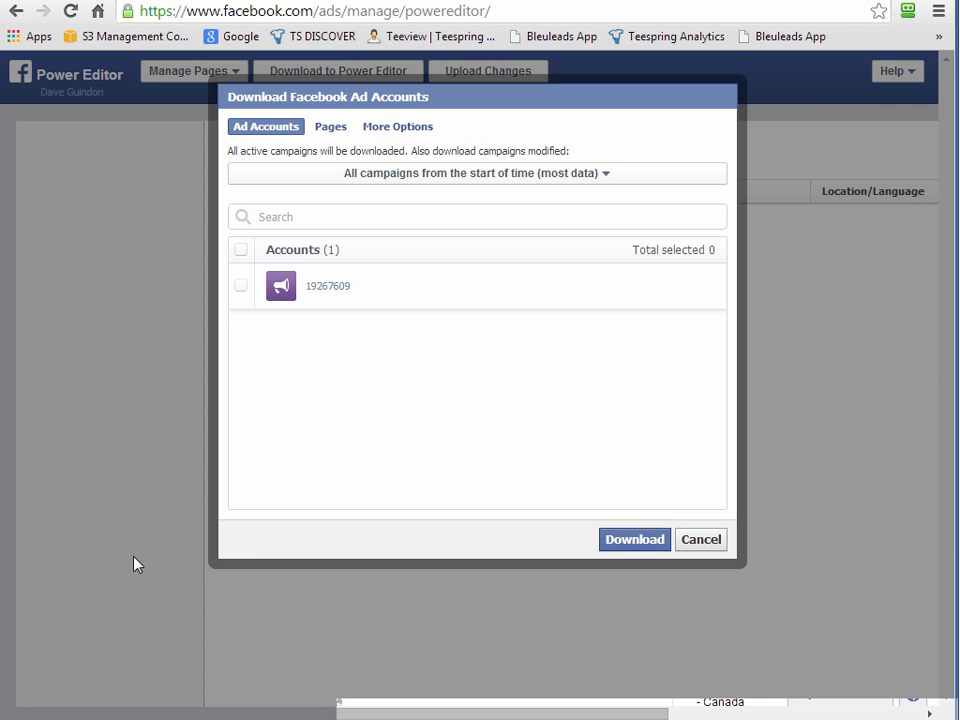
pyautogui.click(490, 290)
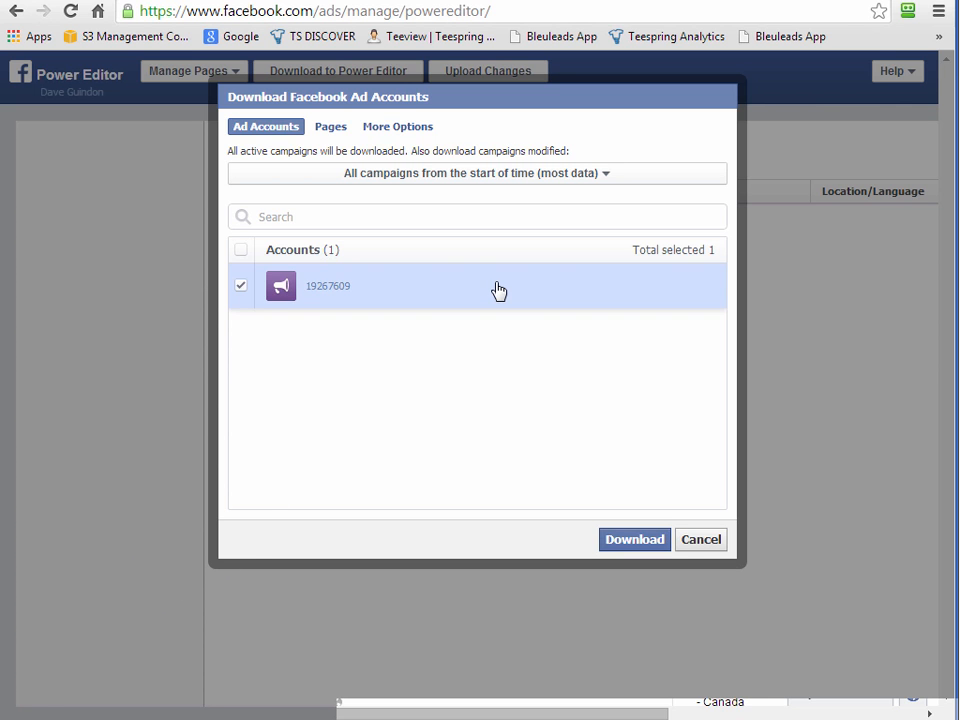
pyautogui.click(618, 544)
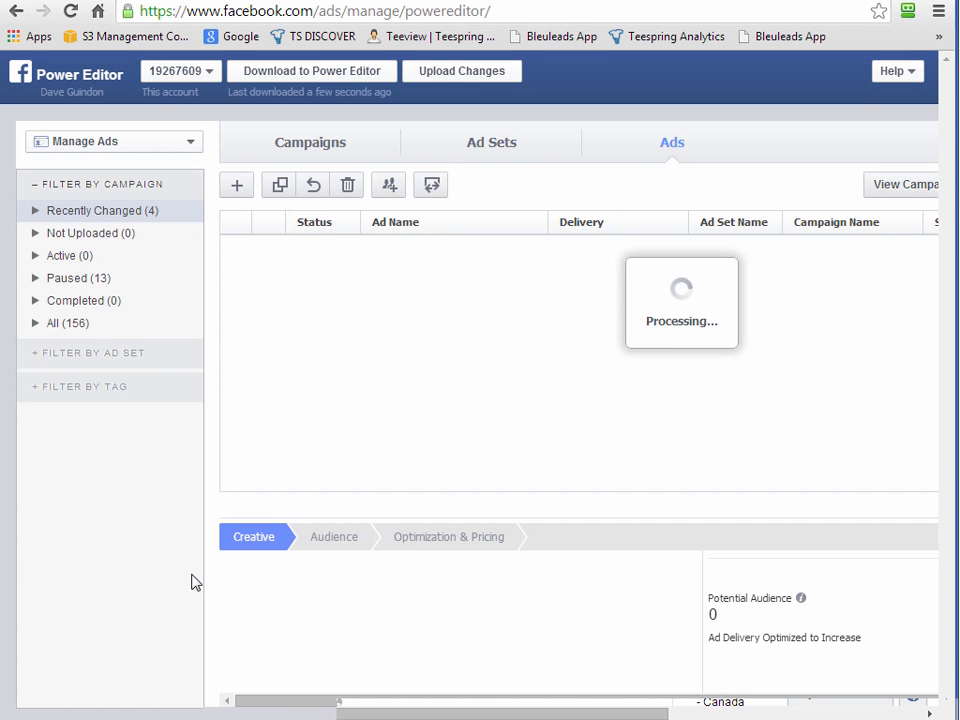
pyautogui.click(107, 236)
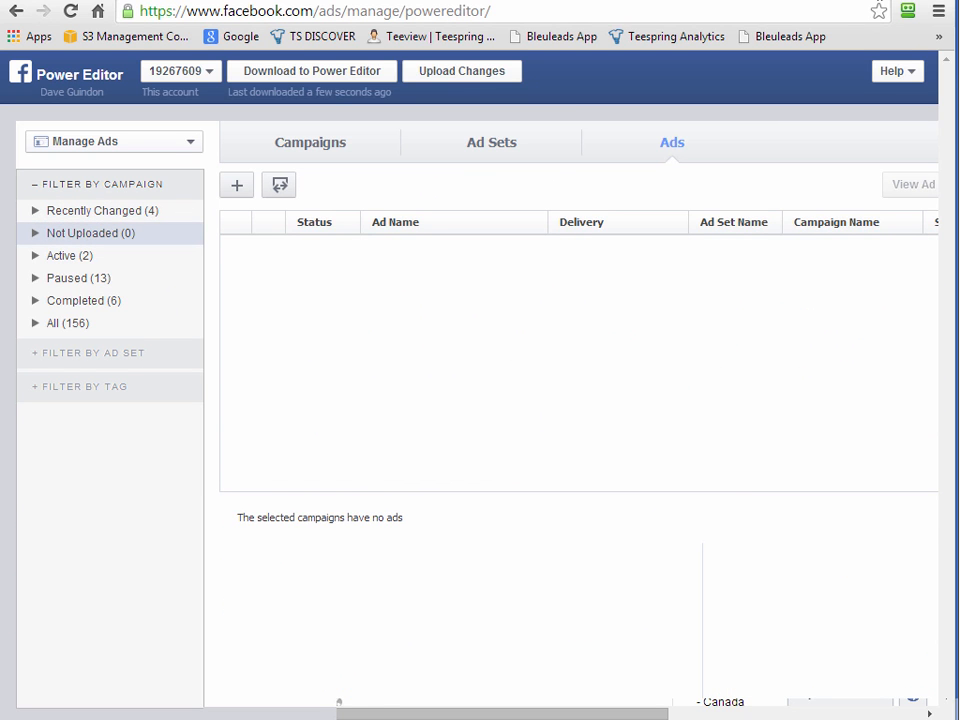
# Review the Drop Your Gear page's pilot tee post, including its Teespring link, shirt image and comment
pyautogui.press('F11')
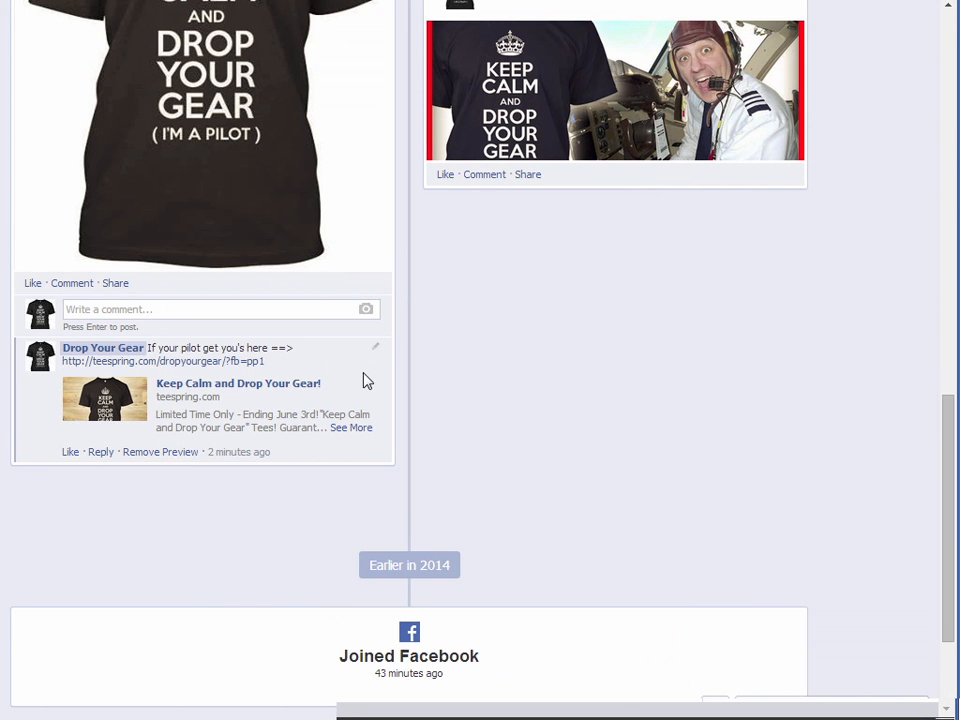
pyautogui.scroll(2, 366, 382)
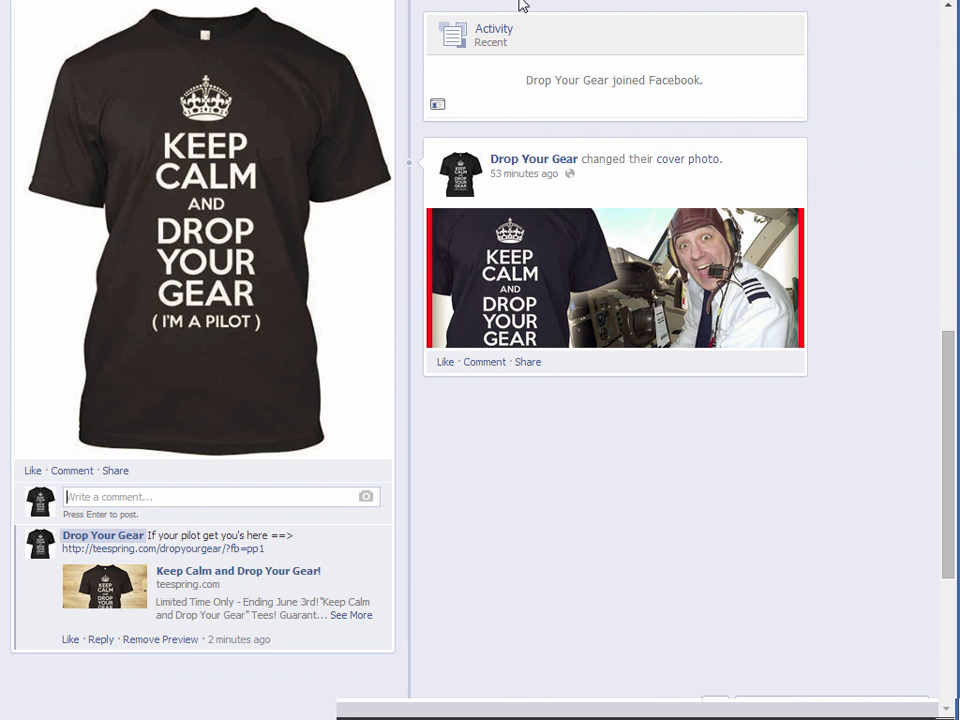
pyautogui.scroll(2, 255, 180)
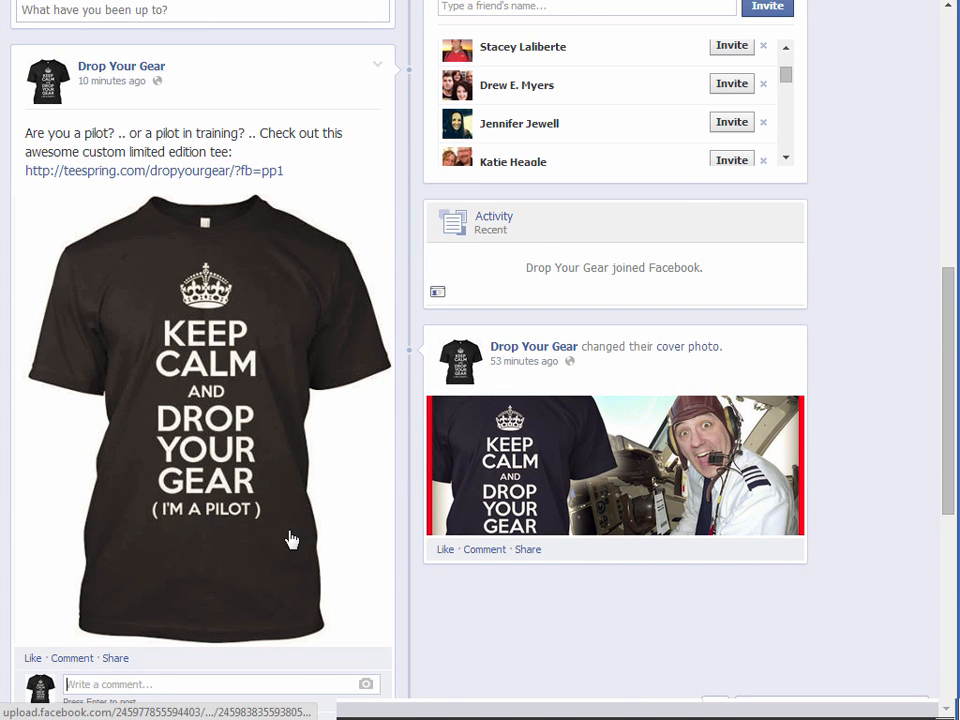
pyautogui.scroll(2, 455, 565)
pyautogui.scroll(3, 440, 500)
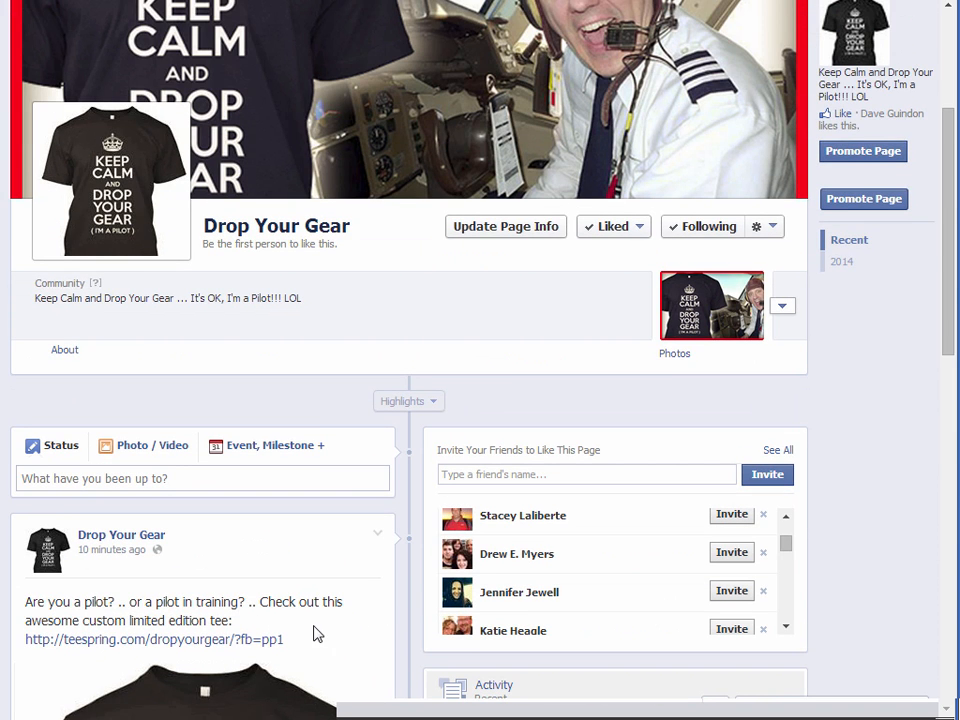
pyautogui.scroll(-4, 338, 675)
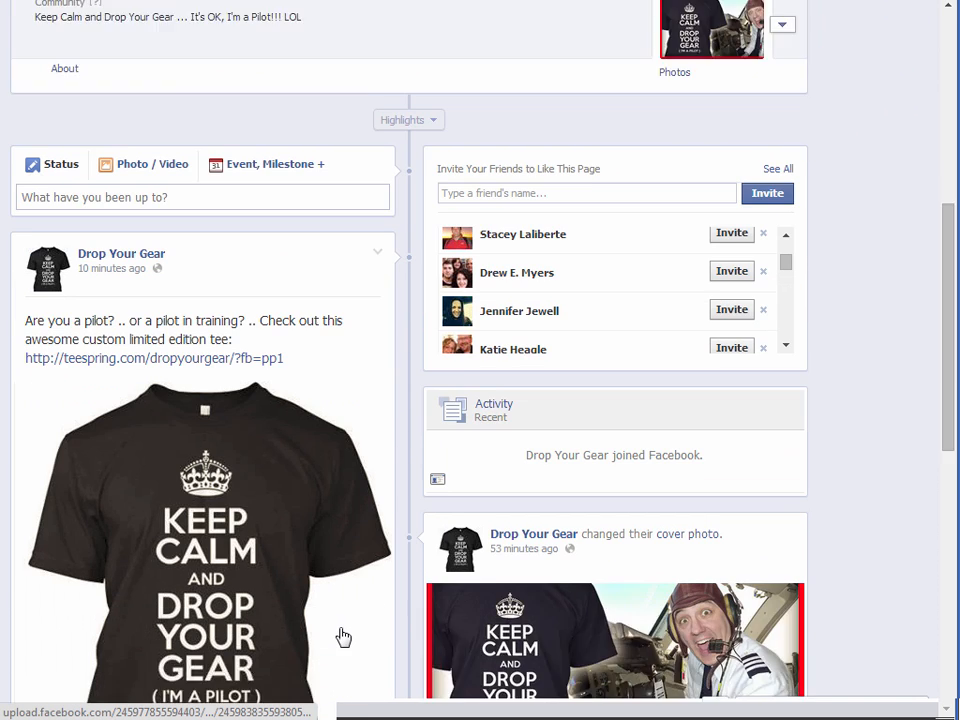
pyautogui.scroll(2, 345, 317)
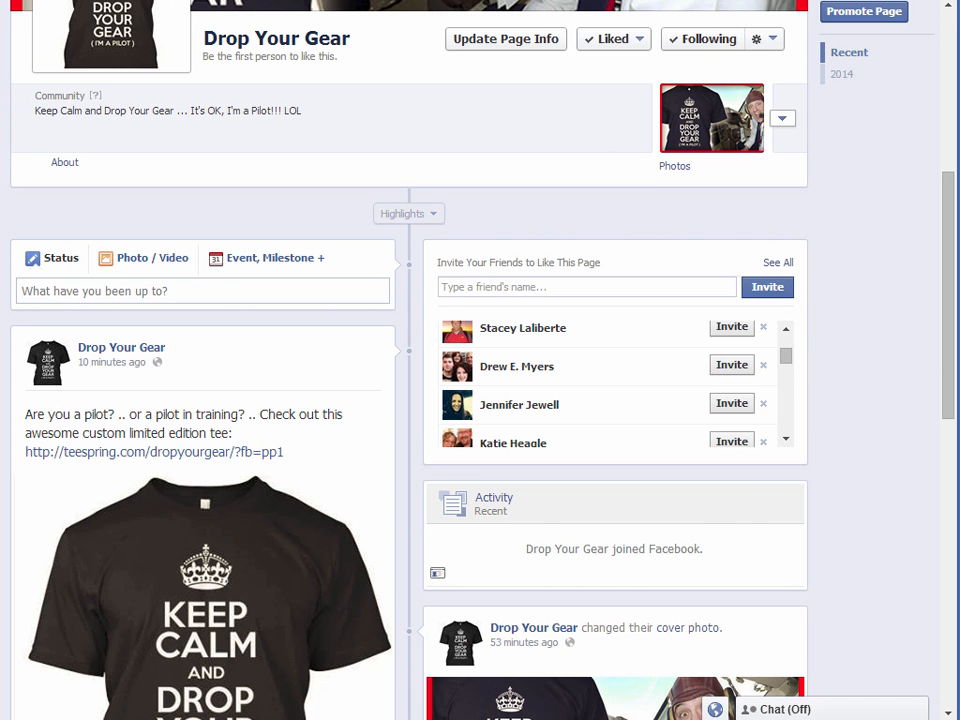
pyautogui.scroll(1, 317, 493)
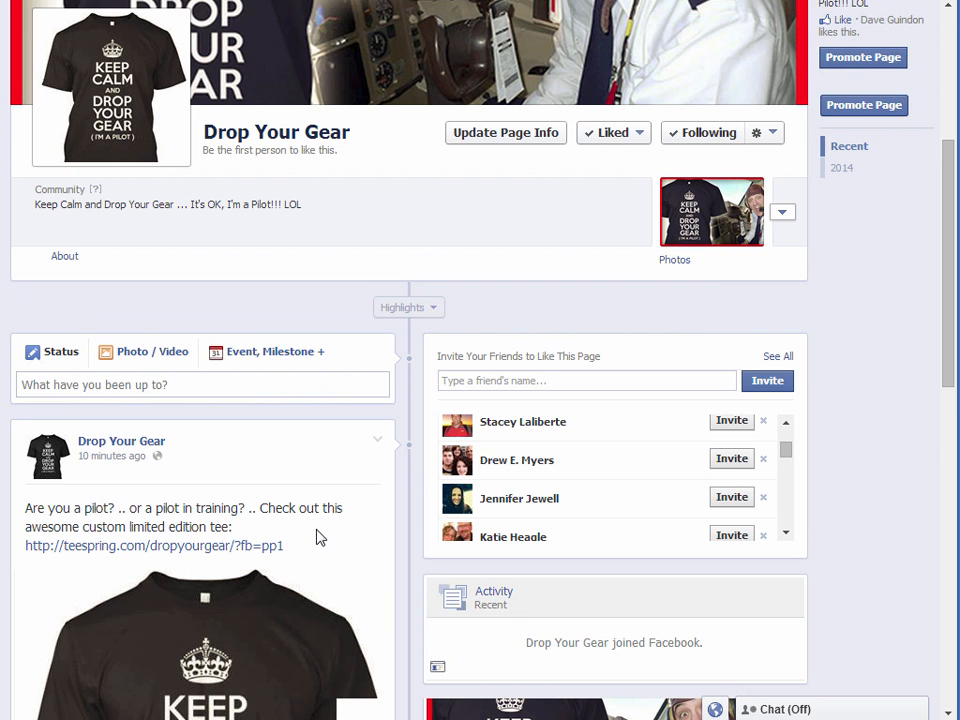
pyautogui.scroll(-1, 321, 551)
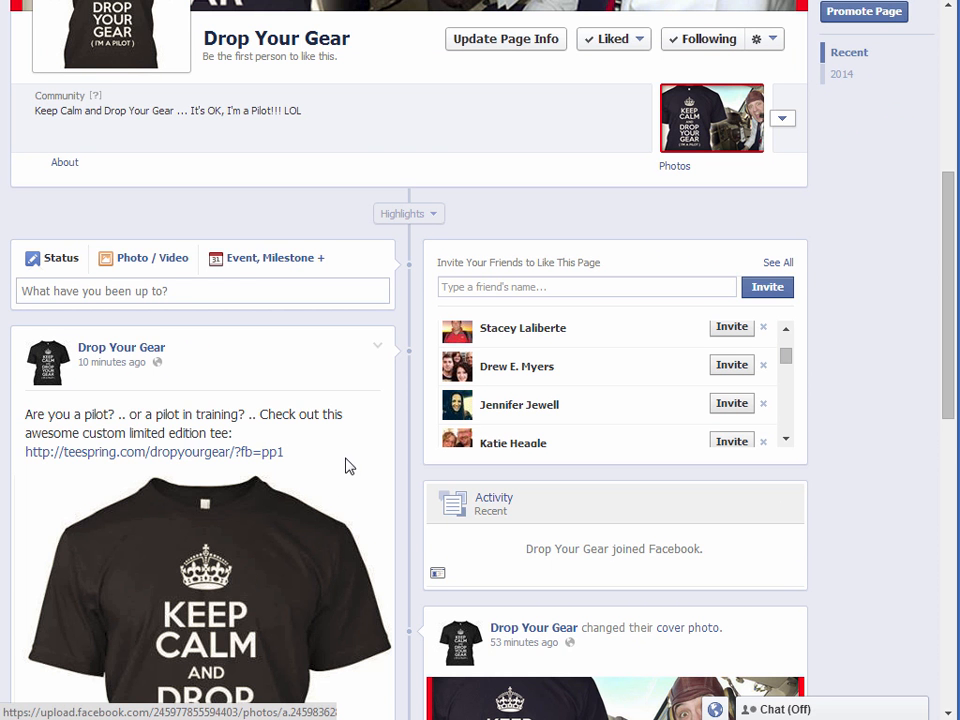
pyautogui.scroll(-1, 332, 557)
pyautogui.scroll(3, 362, 548)
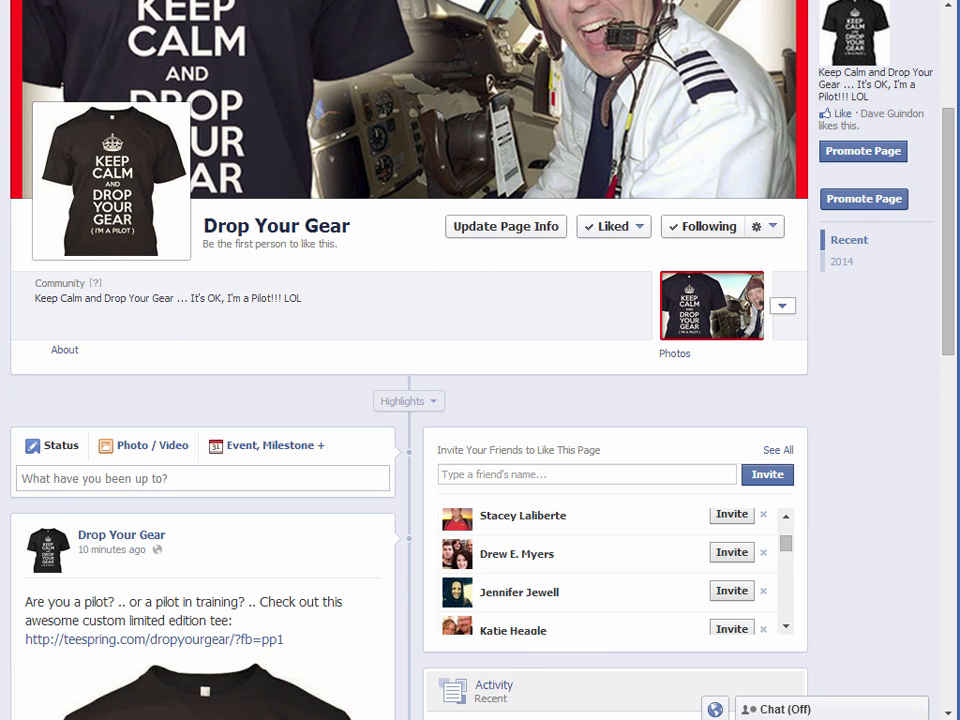
# Open Bitly in a new browser tab and view the click statistics of the dropyourgear link
pyautogui.hotkey('ctrl', 't')
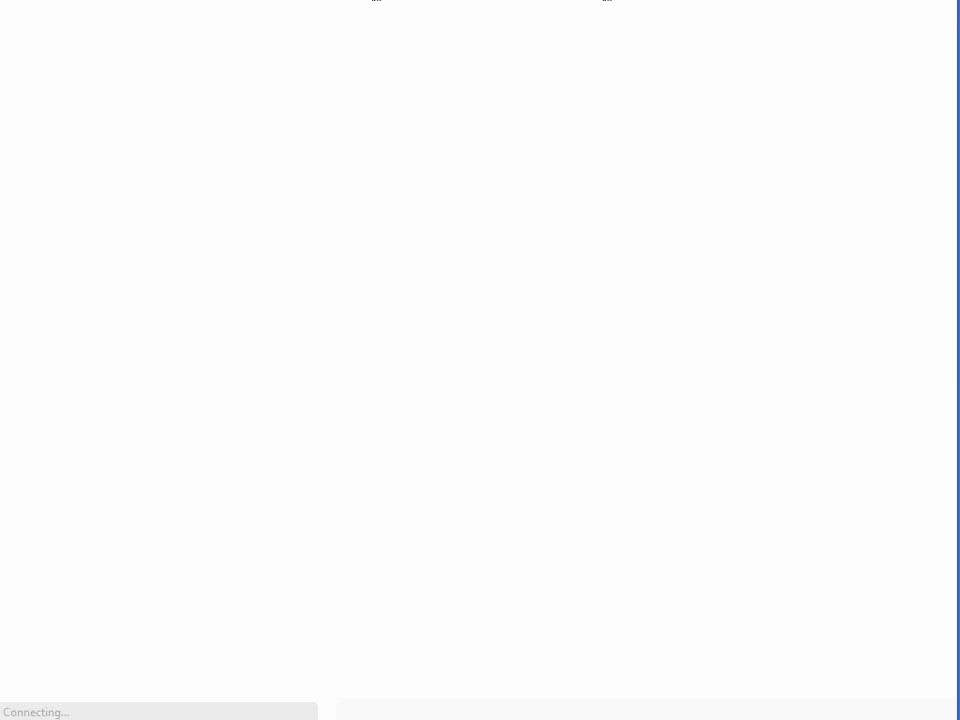
pyautogui.click(203, 597)
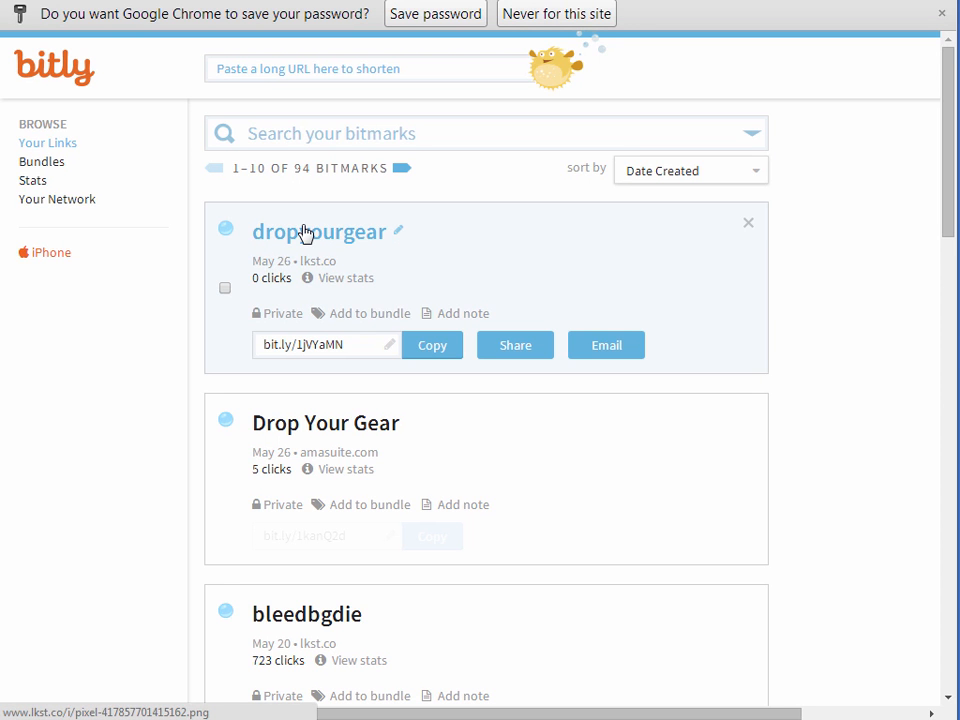
pyautogui.click(338, 278)
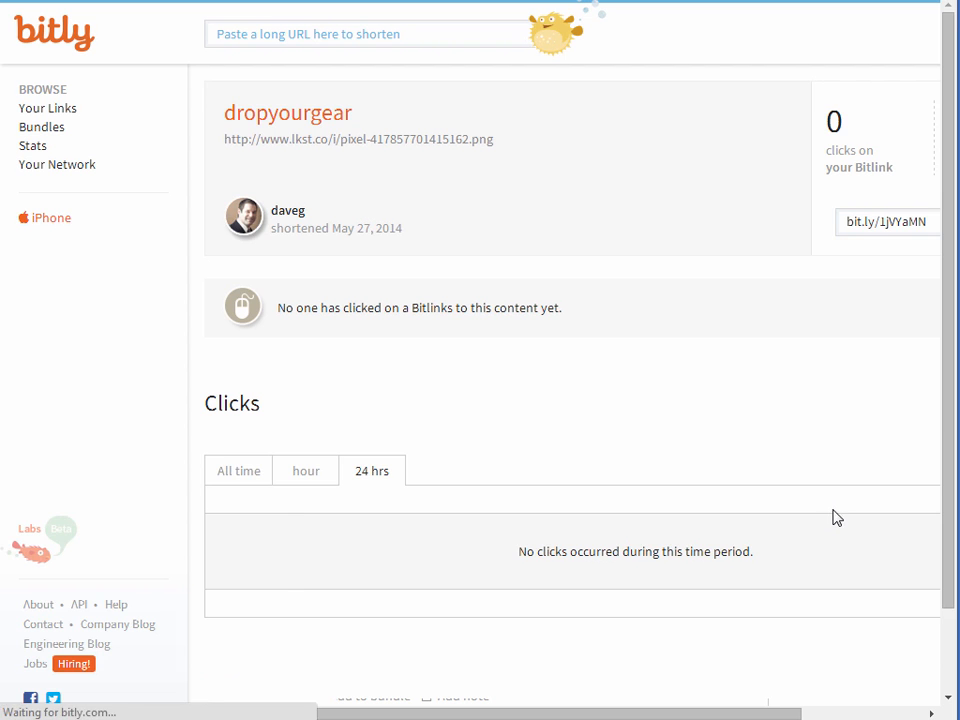
pyautogui.scroll(-2, 799, 405)
pyautogui.scroll(2, 799, 405)
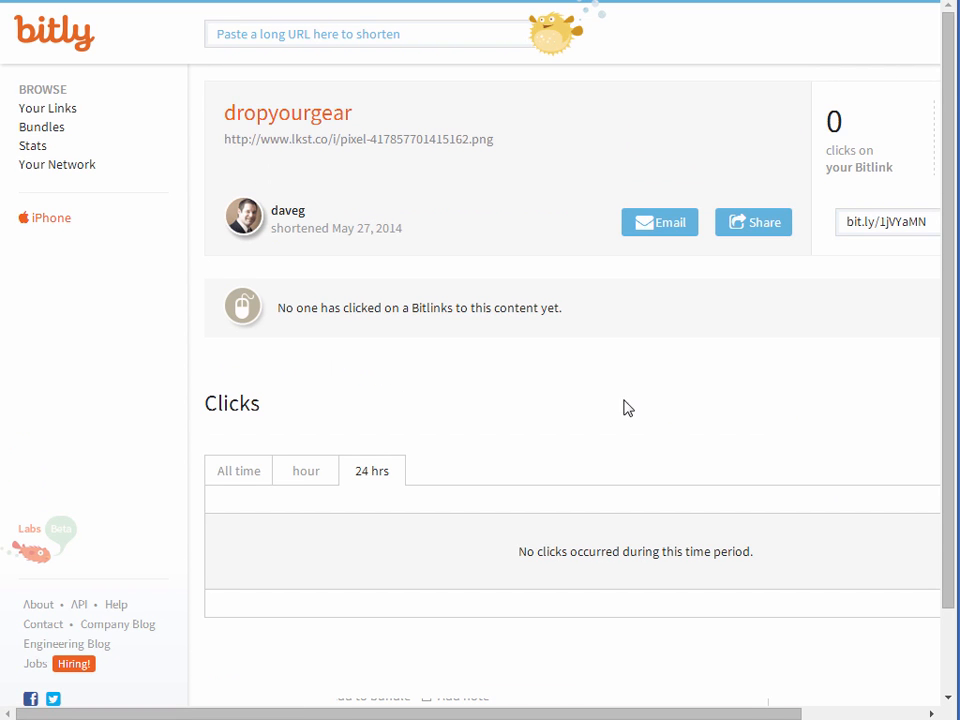
# Examine the Drop Your Gear link's statistics in Bitly: clicks over 24 hours, sharing sources and geographic distribution
pyautogui.click(47, 120)
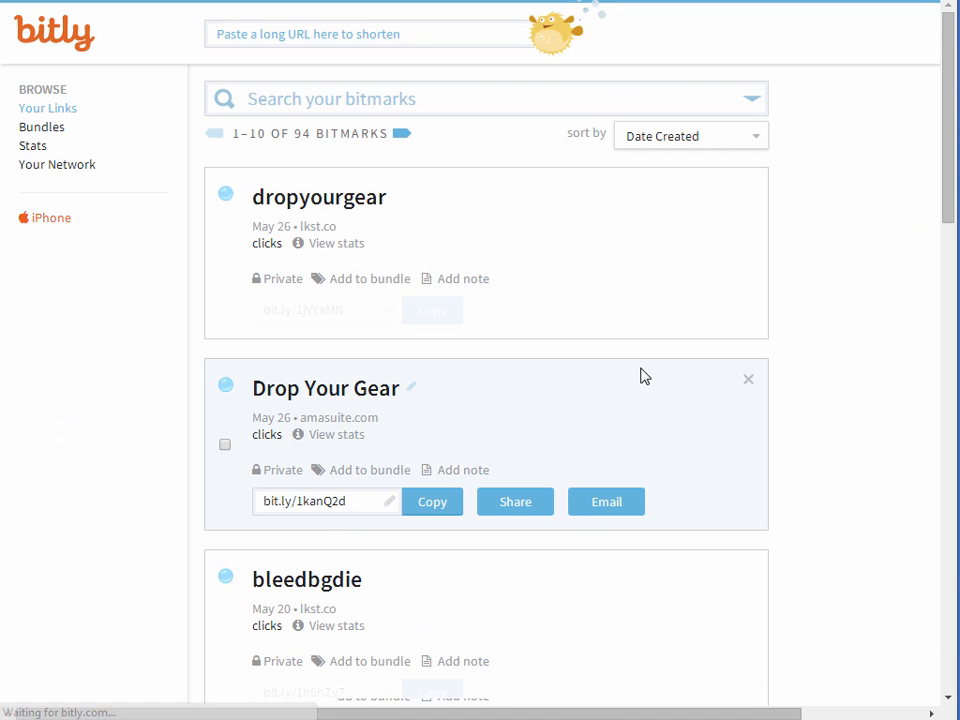
pyautogui.click(364, 445)
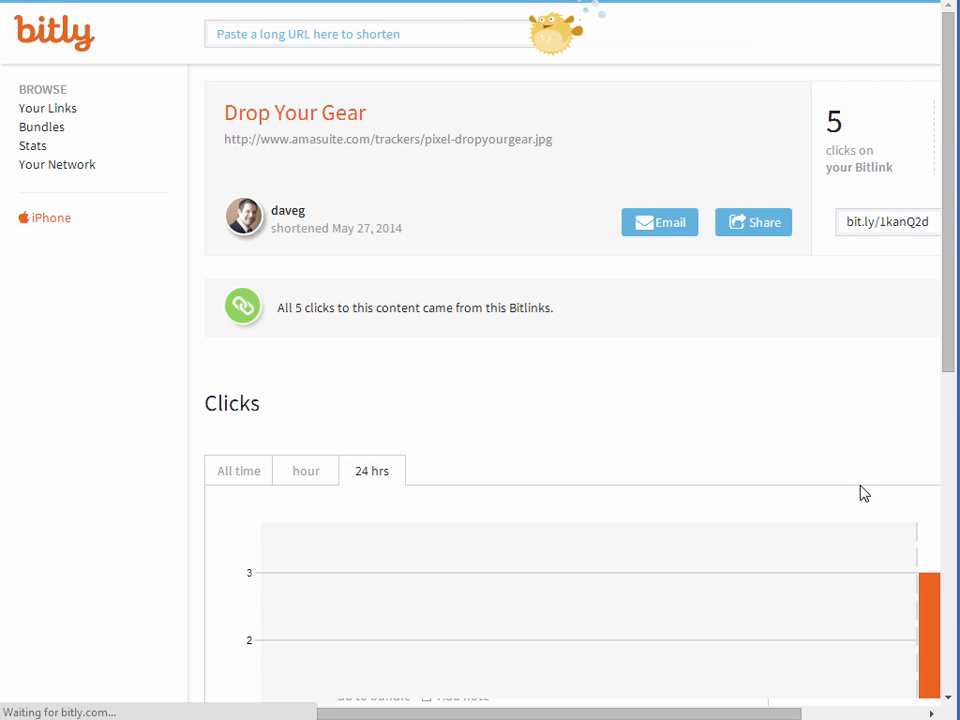
pyautogui.scroll(-4, 862, 485)
pyautogui.click(931, 713)
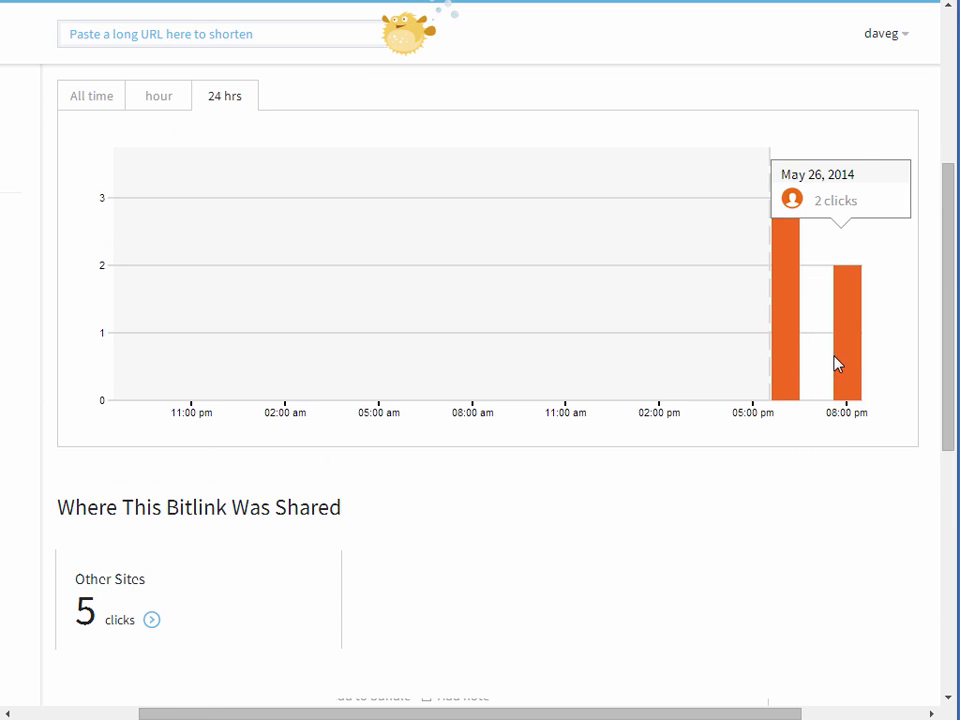
pyautogui.scroll(-2, 860, 467)
pyautogui.scroll(-1, 860, 467)
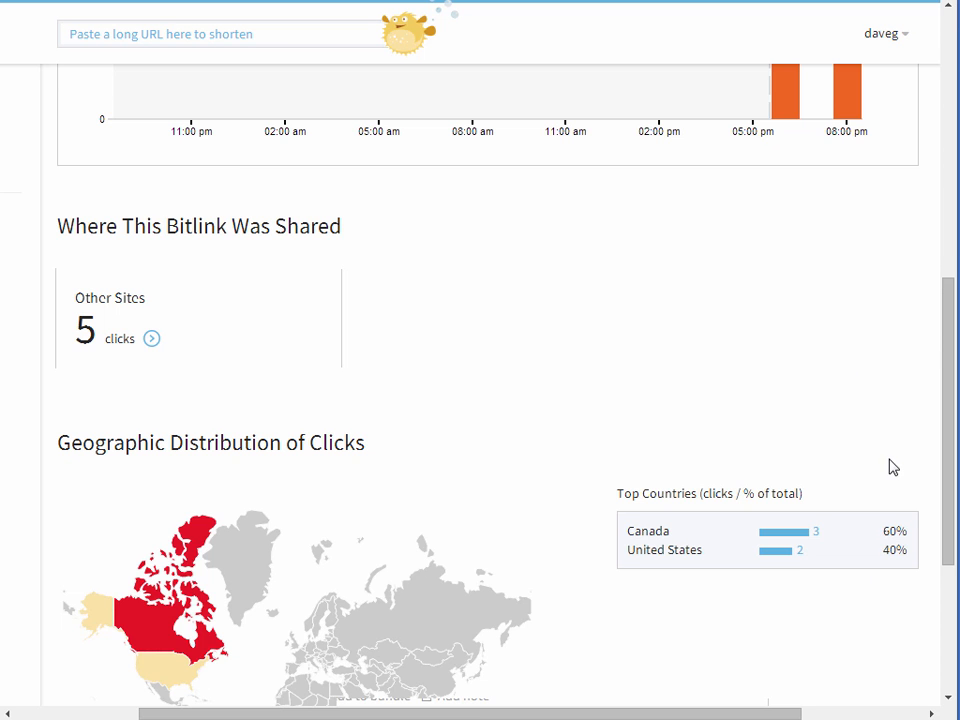
pyautogui.scroll(5, 906, 506)
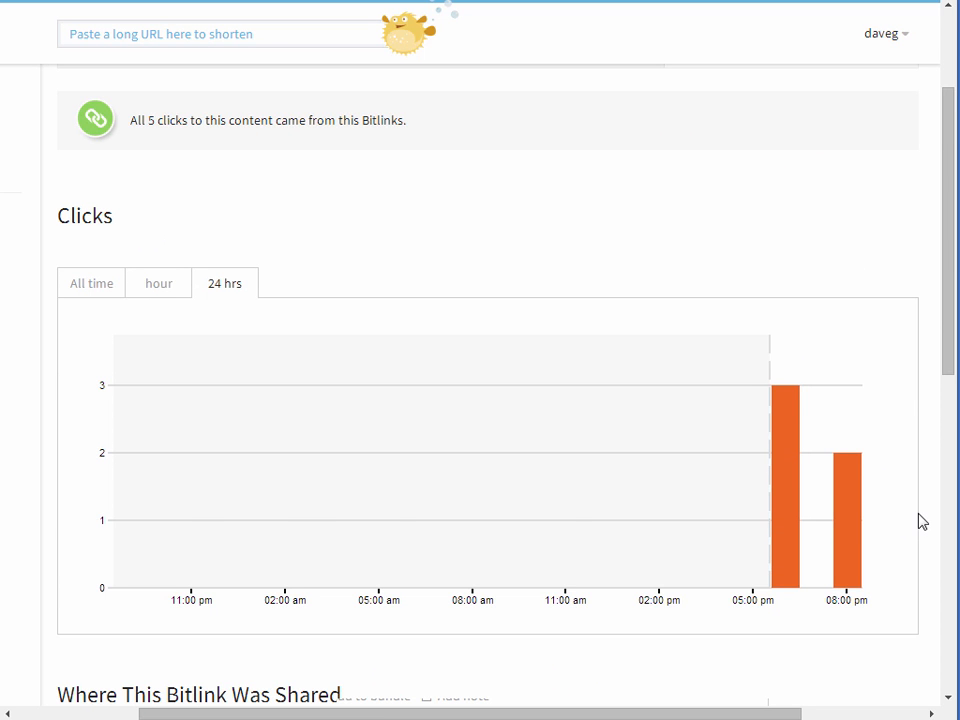
pyautogui.scroll(-1, 876, 606)
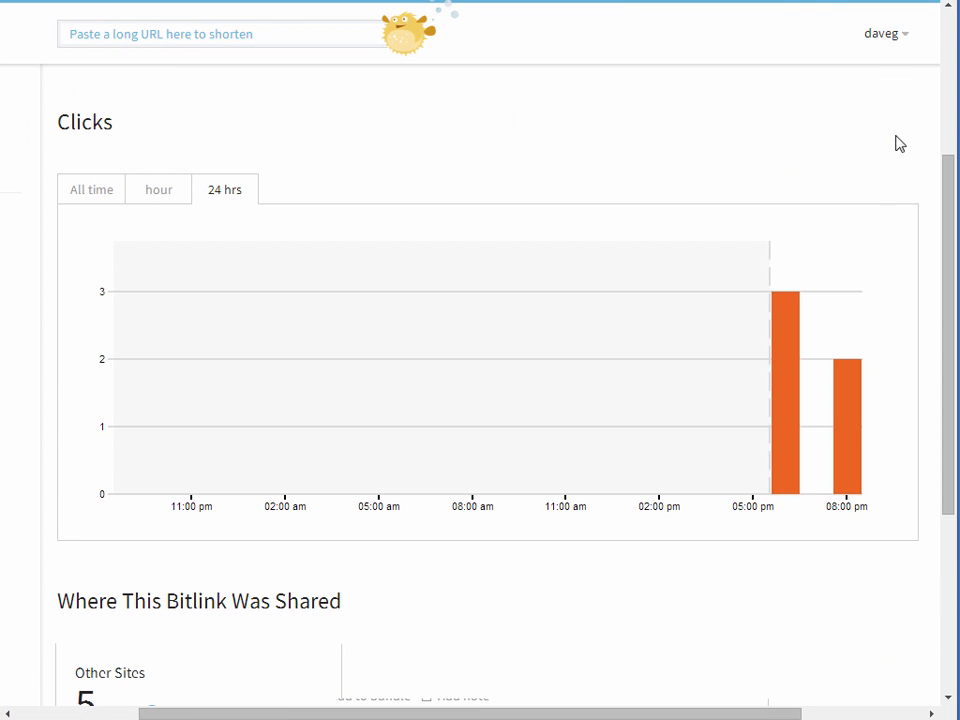
pyautogui.scroll(3, 881, 204)
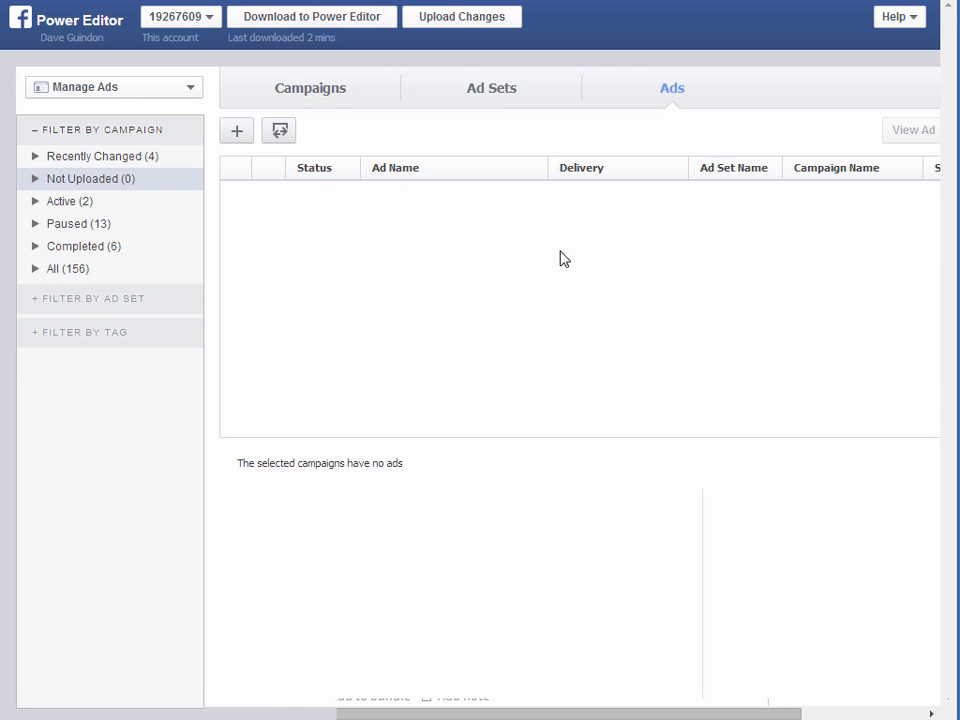
# Choose the Manage Ads view and filter it to the campaigns that are not uploaded
pyautogui.click(129, 90)
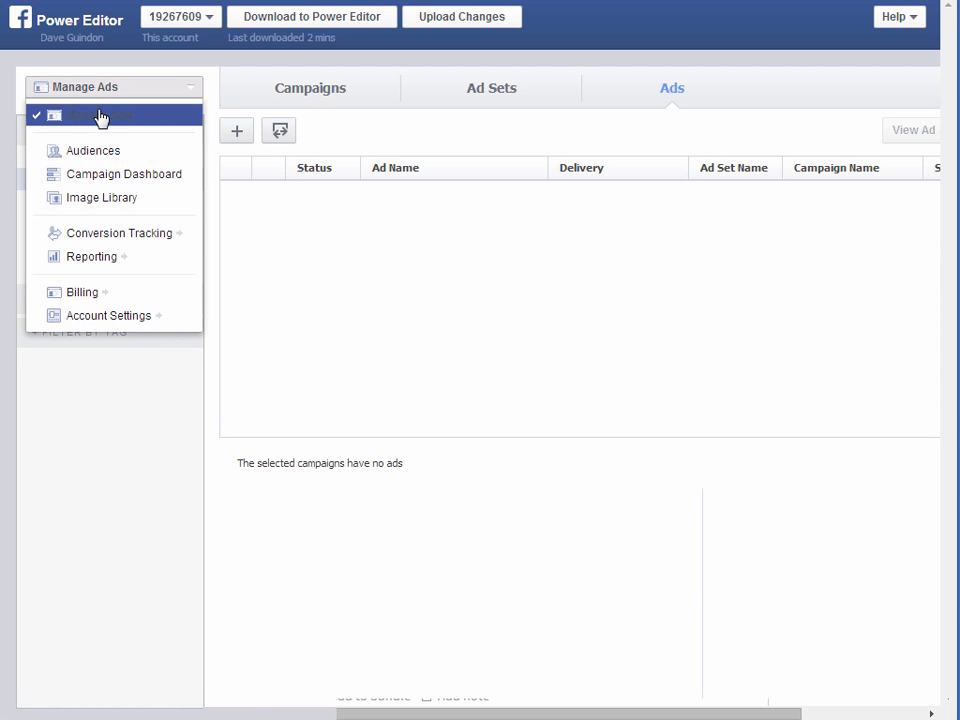
pyautogui.click(100, 117)
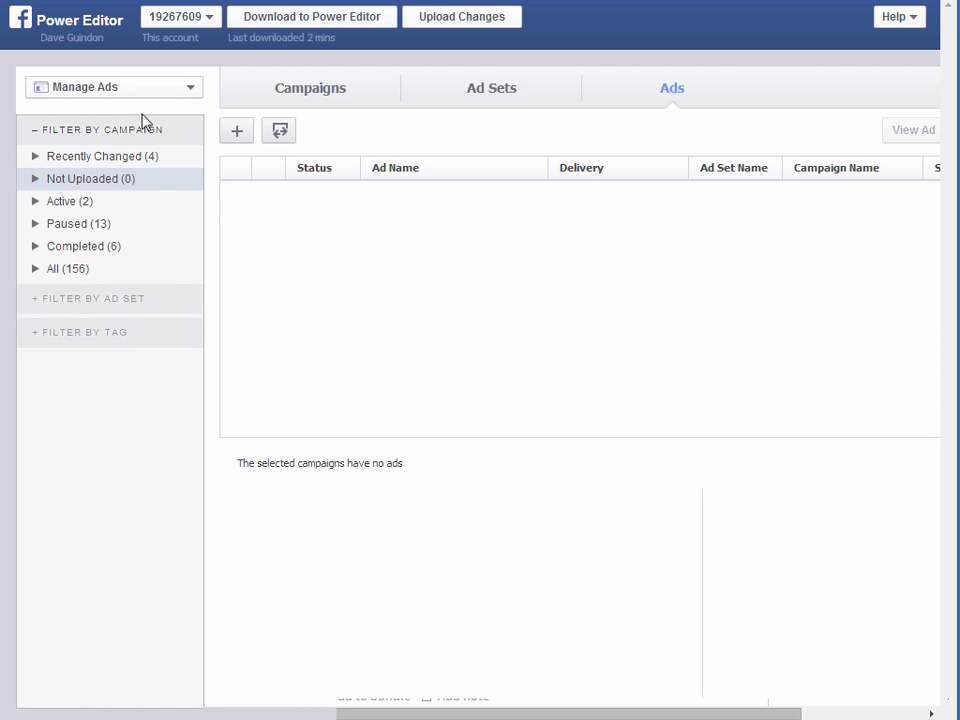
pyautogui.click(92, 186)
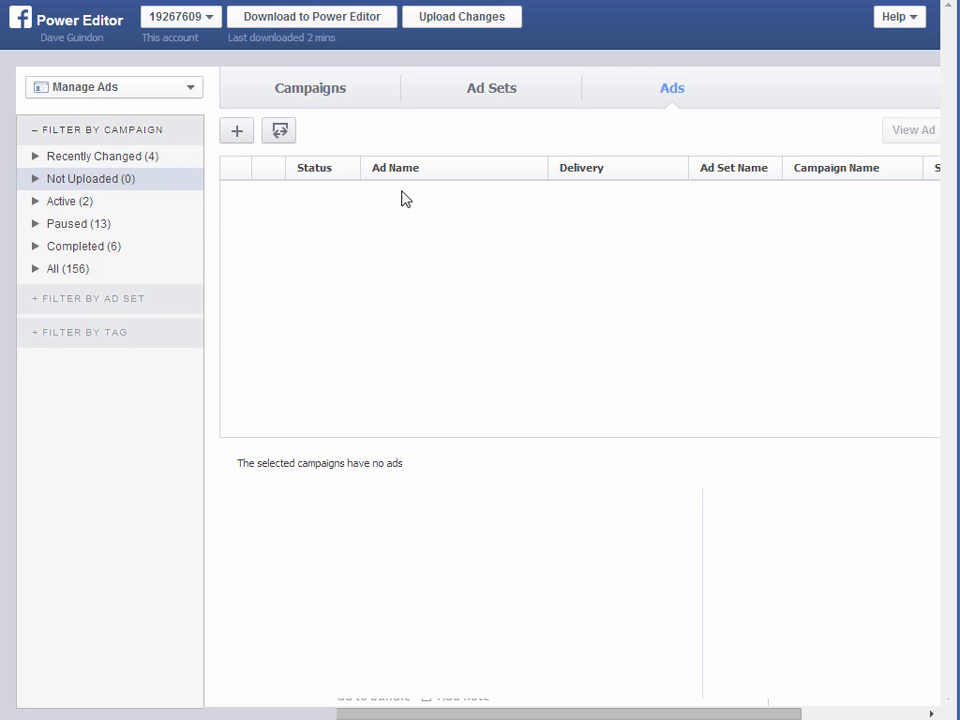
# Create a campaign named Drop Gear - CTW with the Auction buying type and the Clicks to Website objective
pyautogui.click(311, 94)
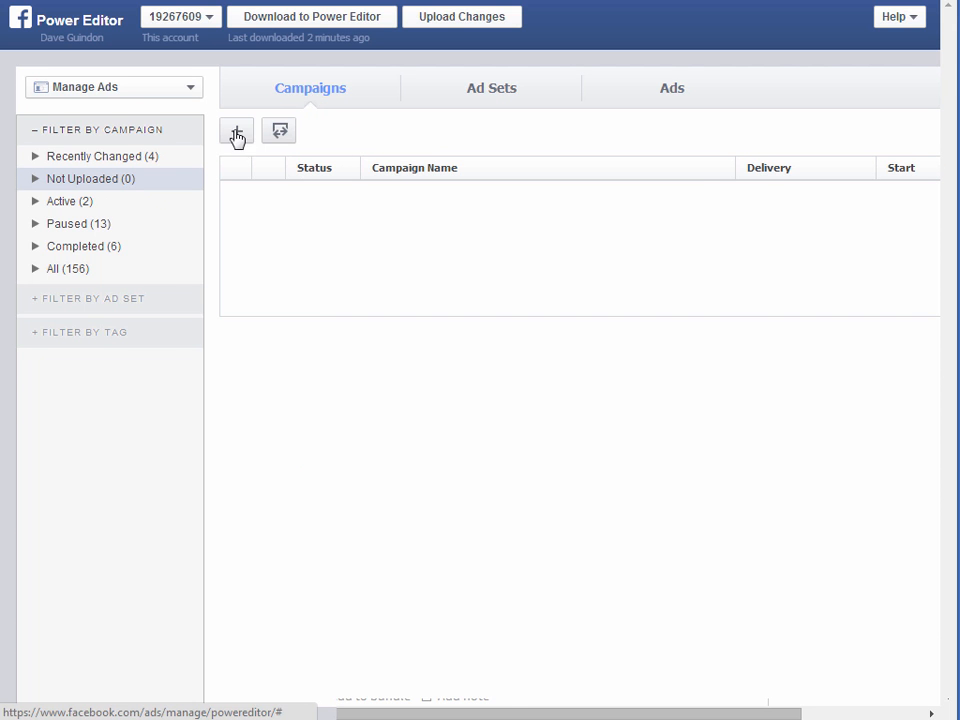
pyautogui.click(233, 131)
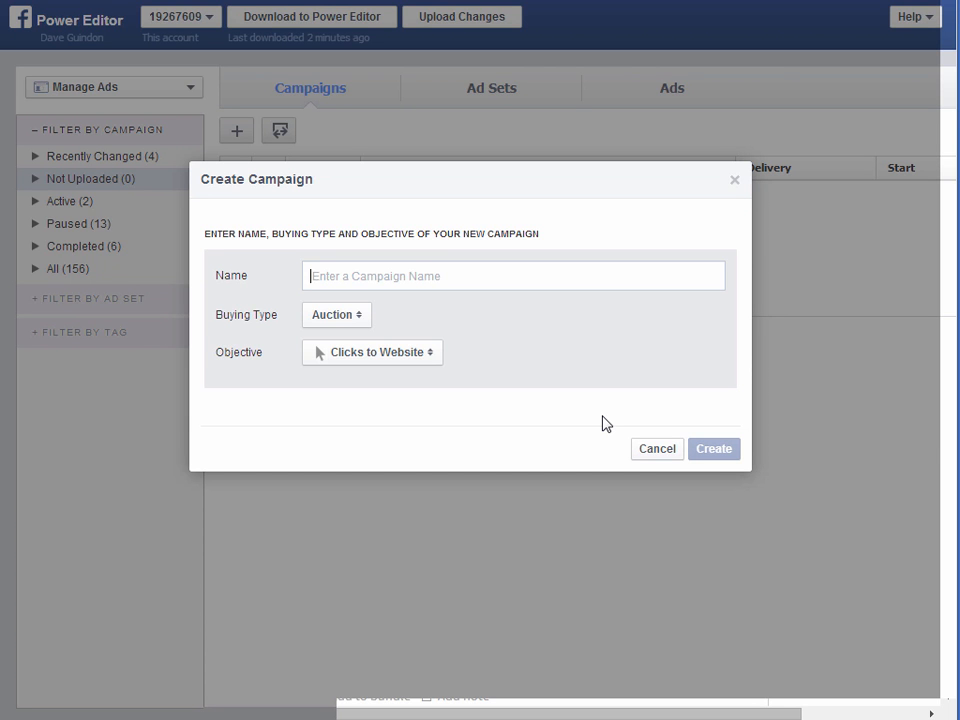
pyautogui.write('Drop Gear - CTW')
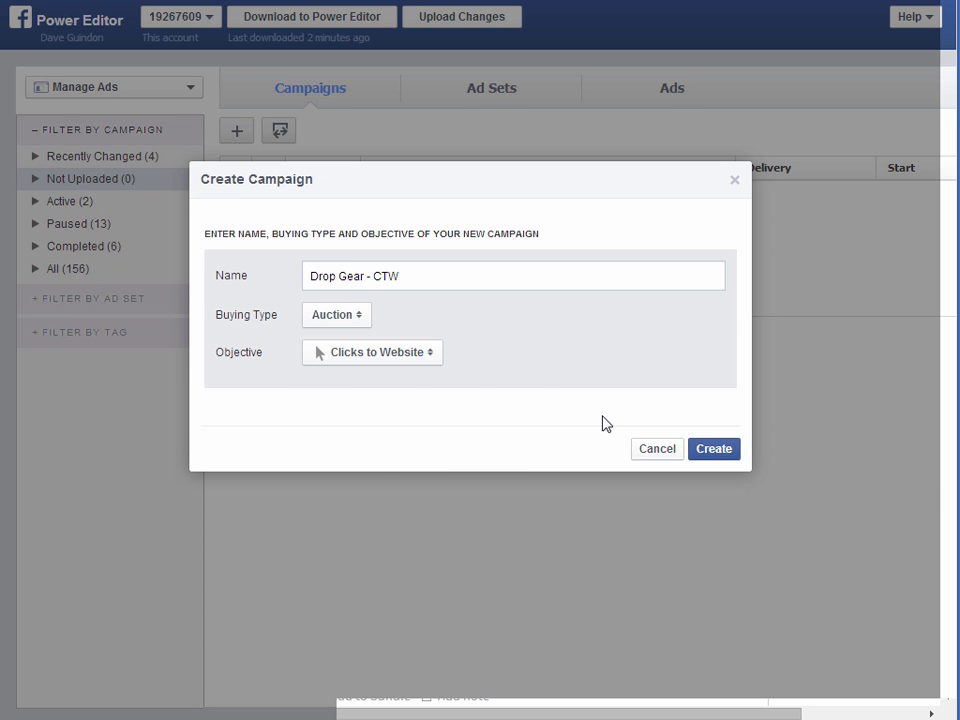
pyautogui.click(384, 360)
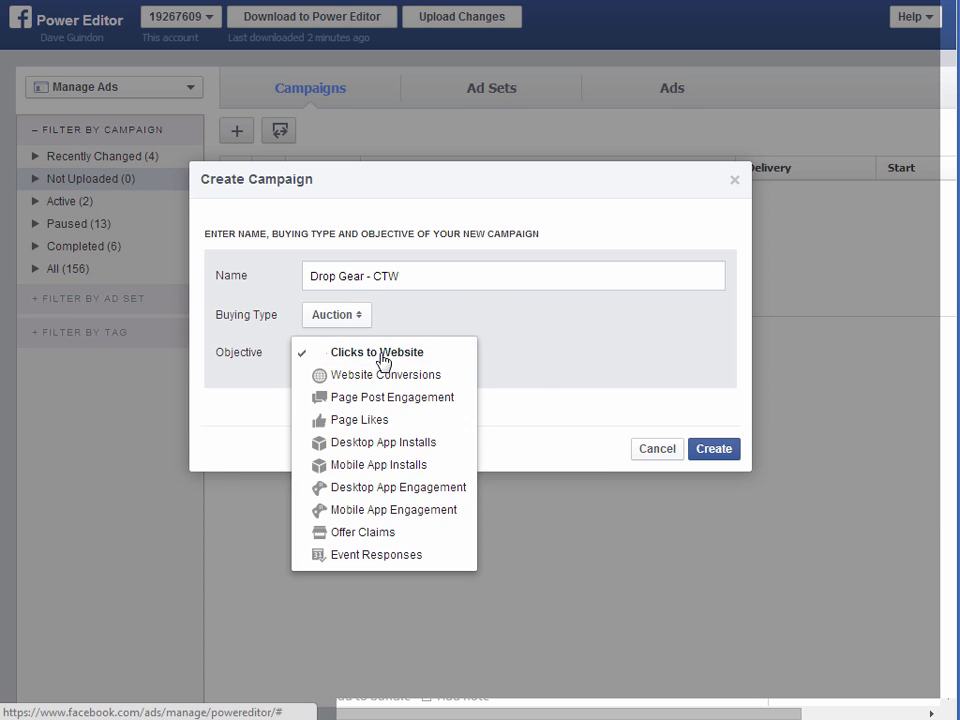
pyautogui.click(384, 358)
pyautogui.click(358, 321)
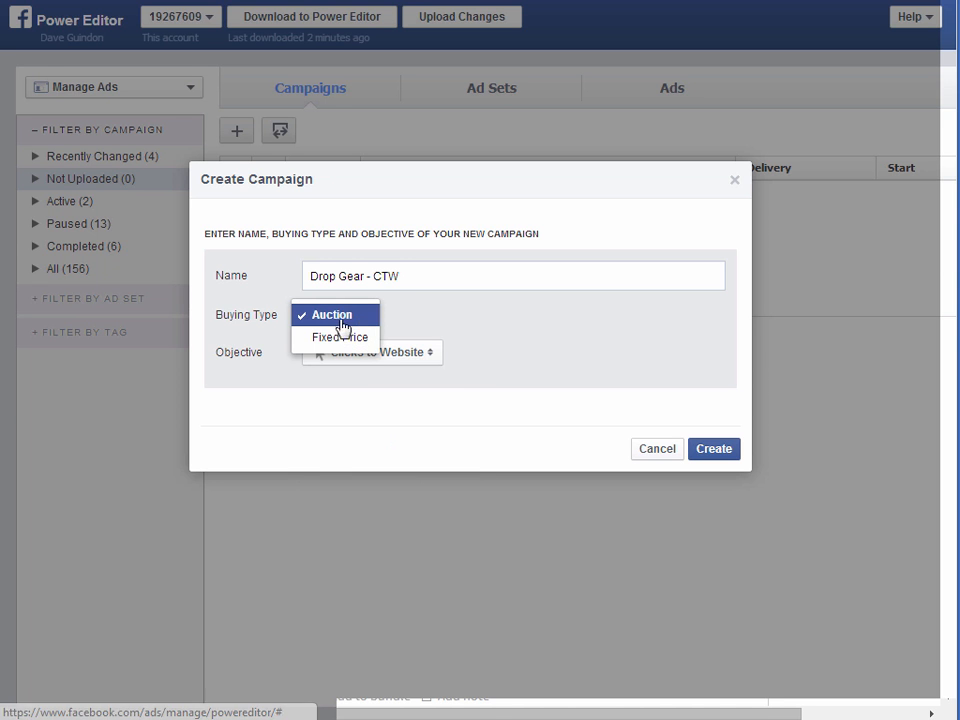
pyautogui.click(343, 321)
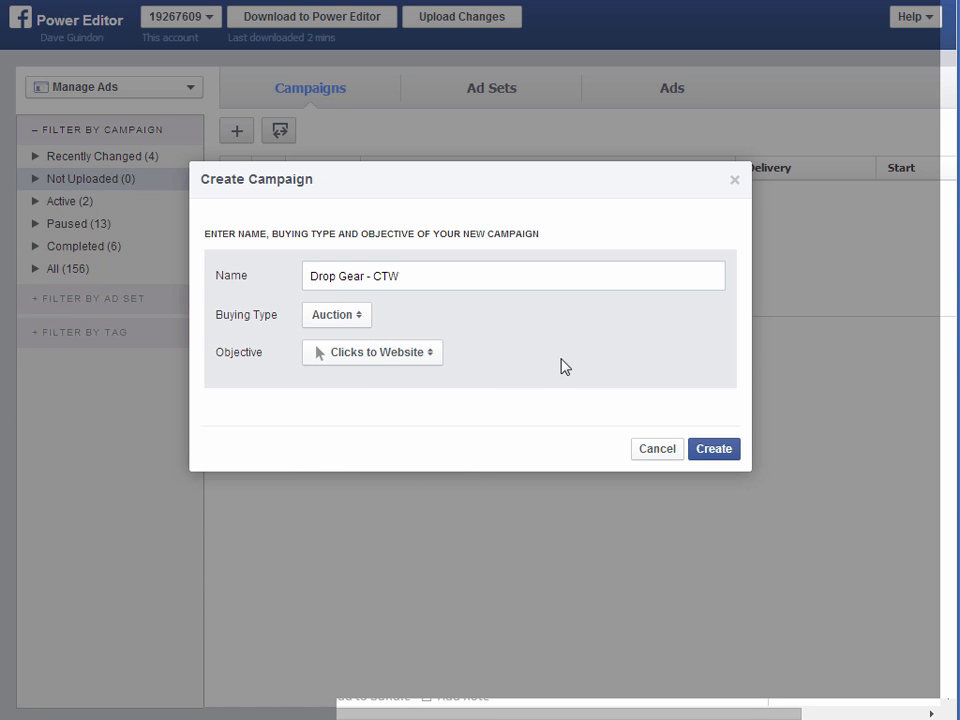
pyautogui.click(711, 450)
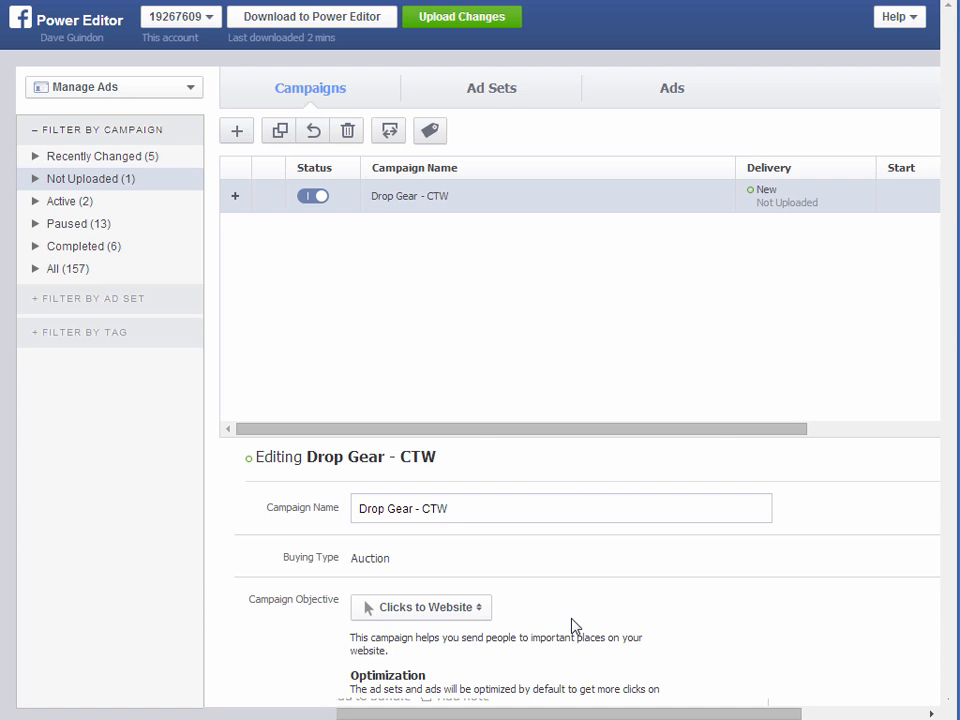
# Create an ad set named set 1 in the existing Drop Gear - CTW campaign
pyautogui.click(487, 92)
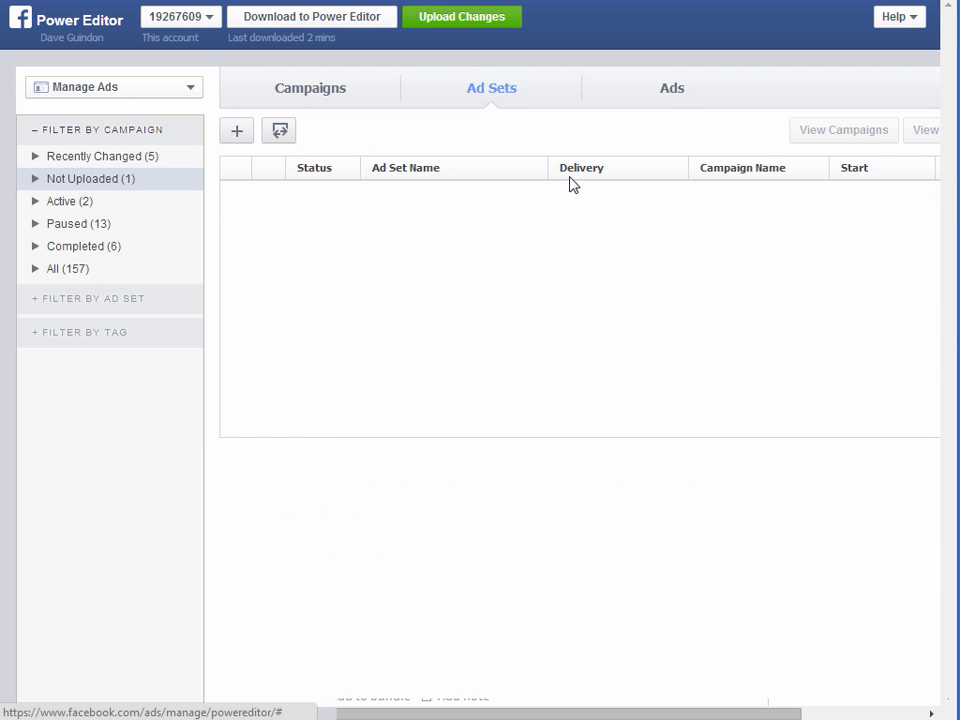
pyautogui.click(238, 133)
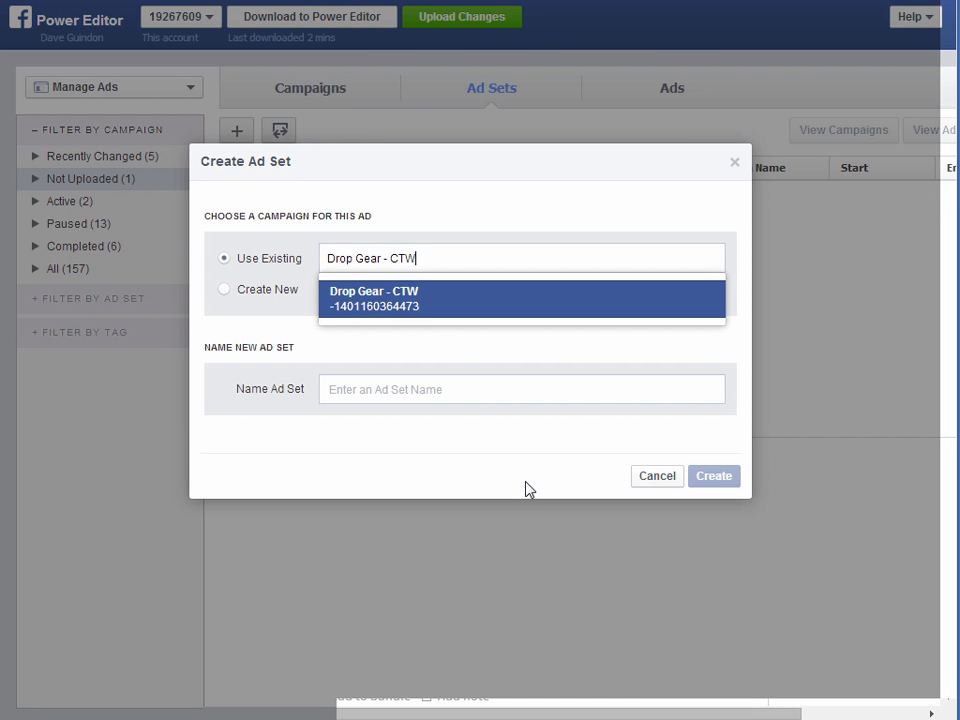
pyautogui.click(471, 392)
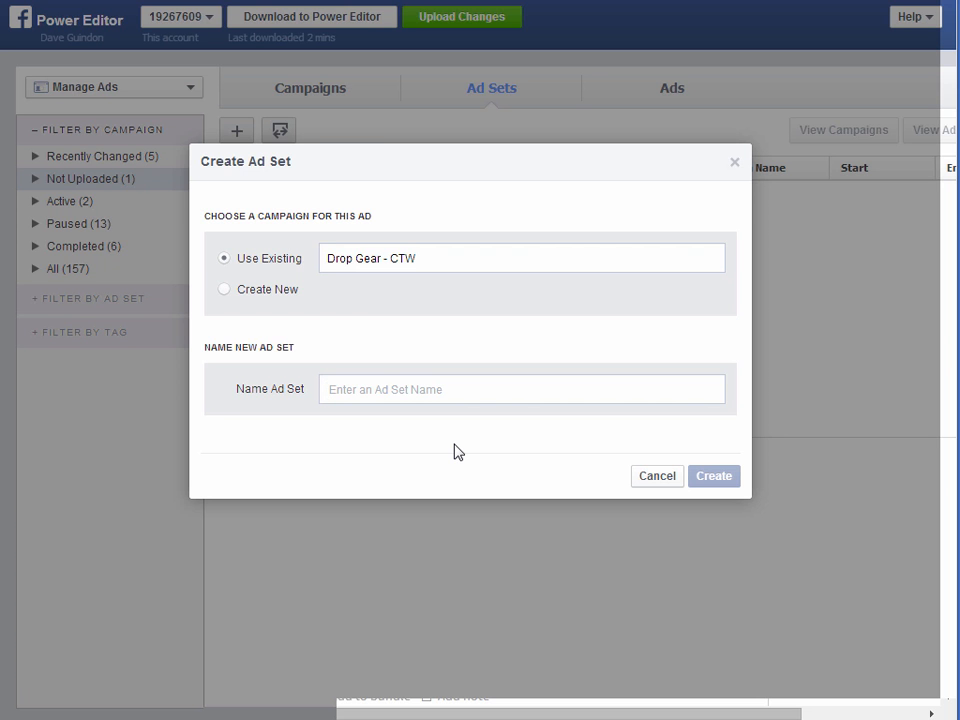
pyautogui.write('set 1')
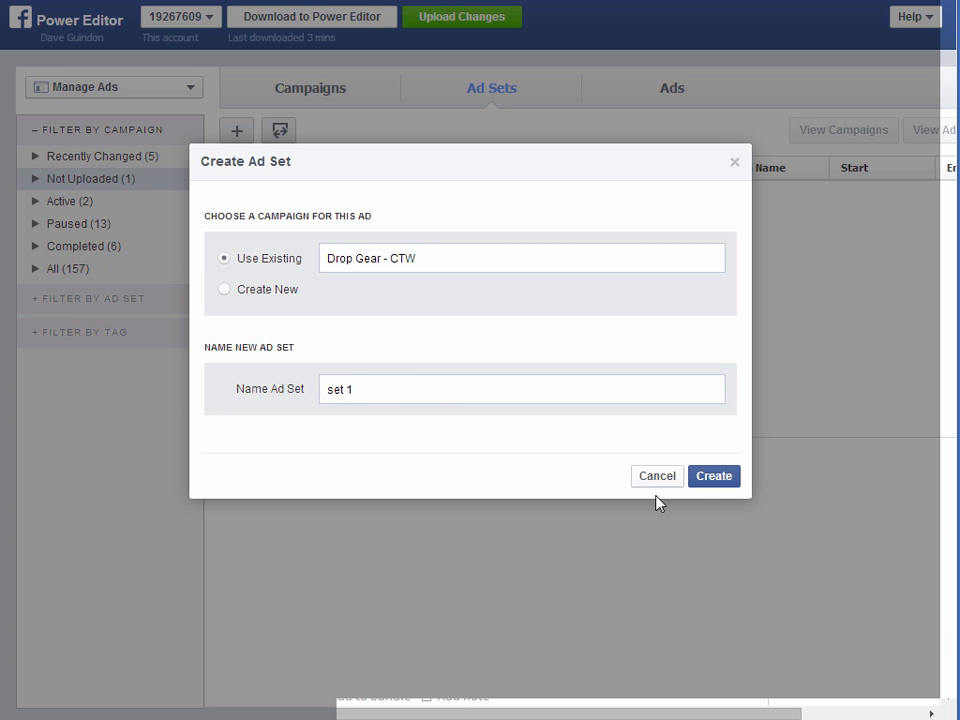
pyautogui.click(730, 478)
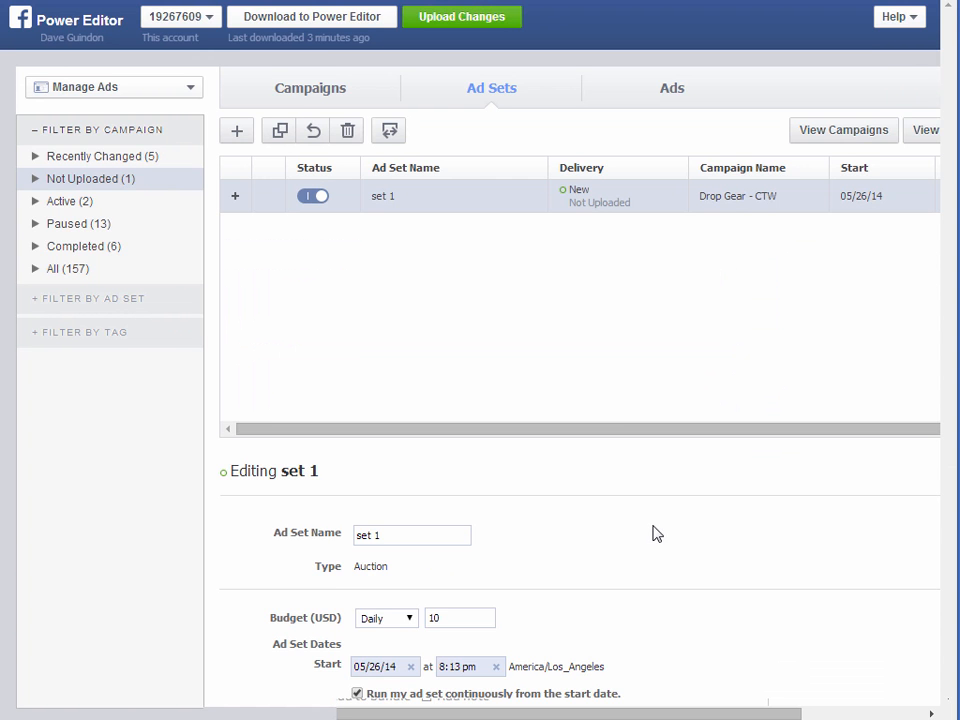
# Set the daily budget of ad set set 1 to 25 USD
pyautogui.scroll(-1, 654, 532)
pyautogui.click(466, 546)
pyautogui.hotkey('ctrl', 'a')
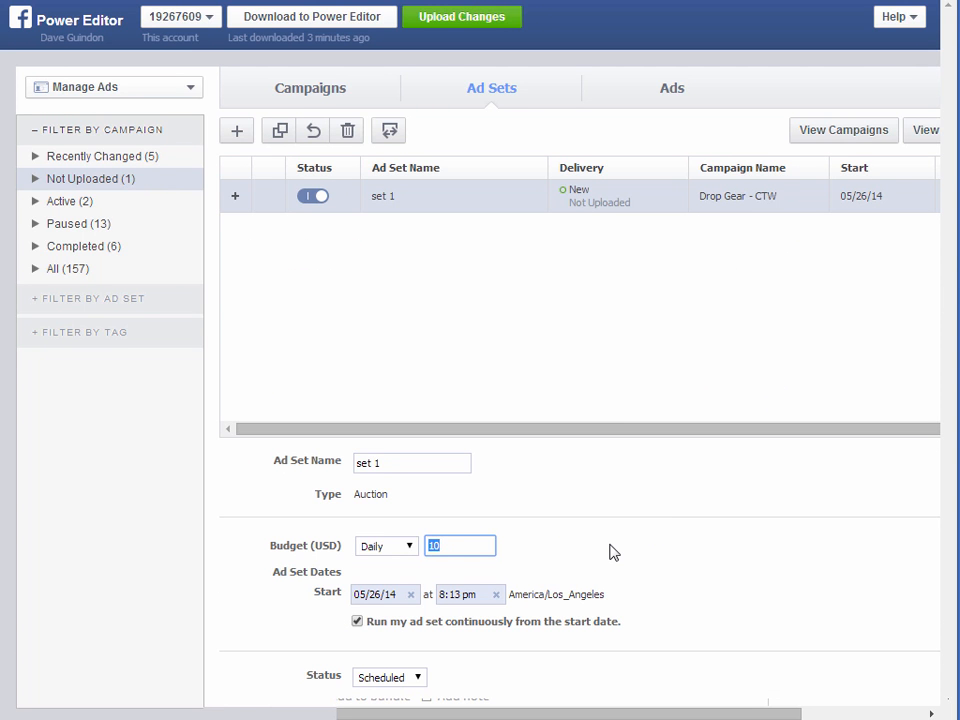
pyautogui.click(624, 550)
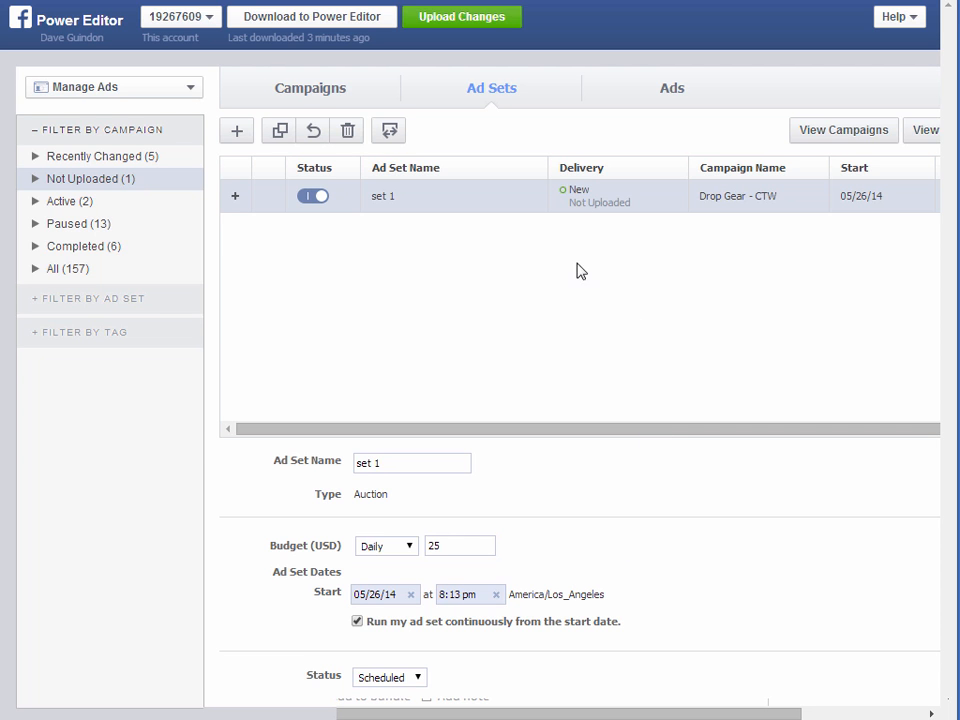
# Create an ad named ad 1 in set 1 of the Drop Gear - CTW campaign
pyautogui.click(668, 96)
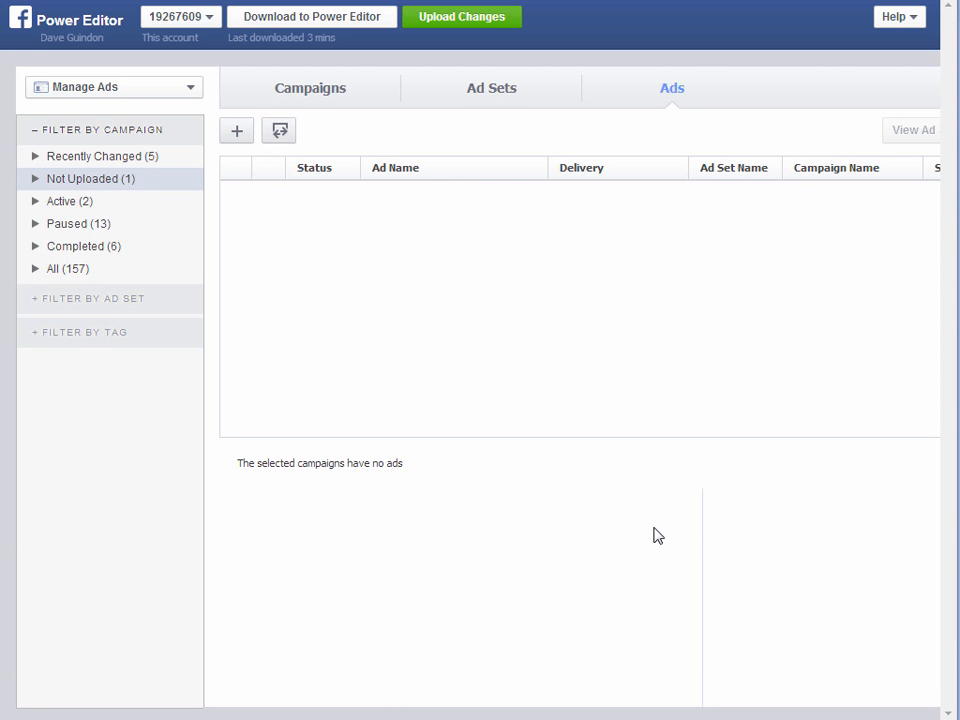
pyautogui.click(237, 133)
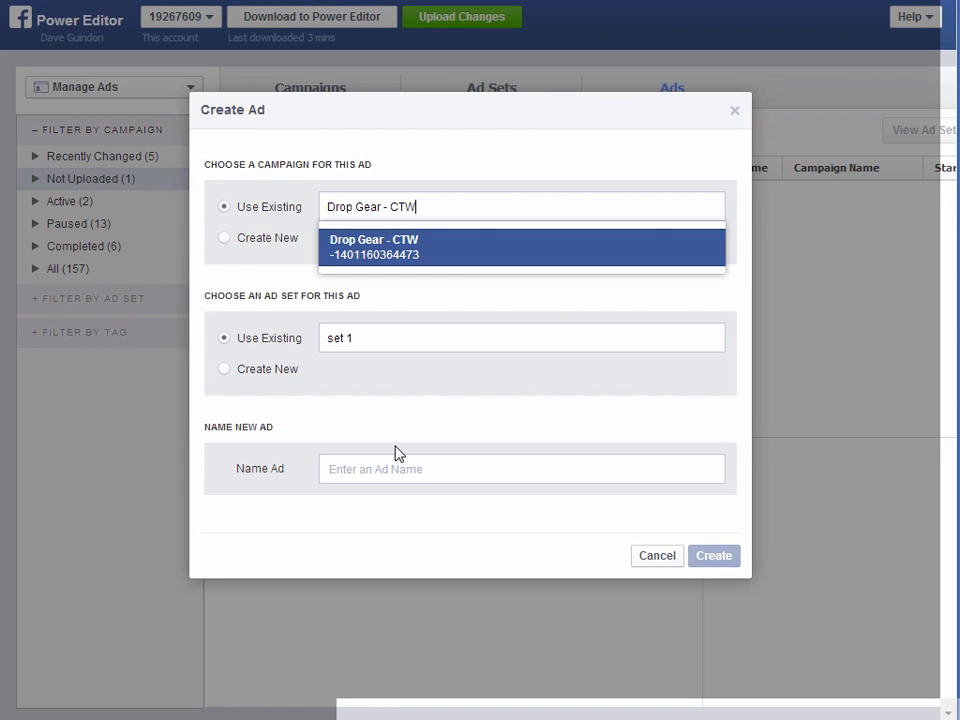
pyautogui.click(406, 477)
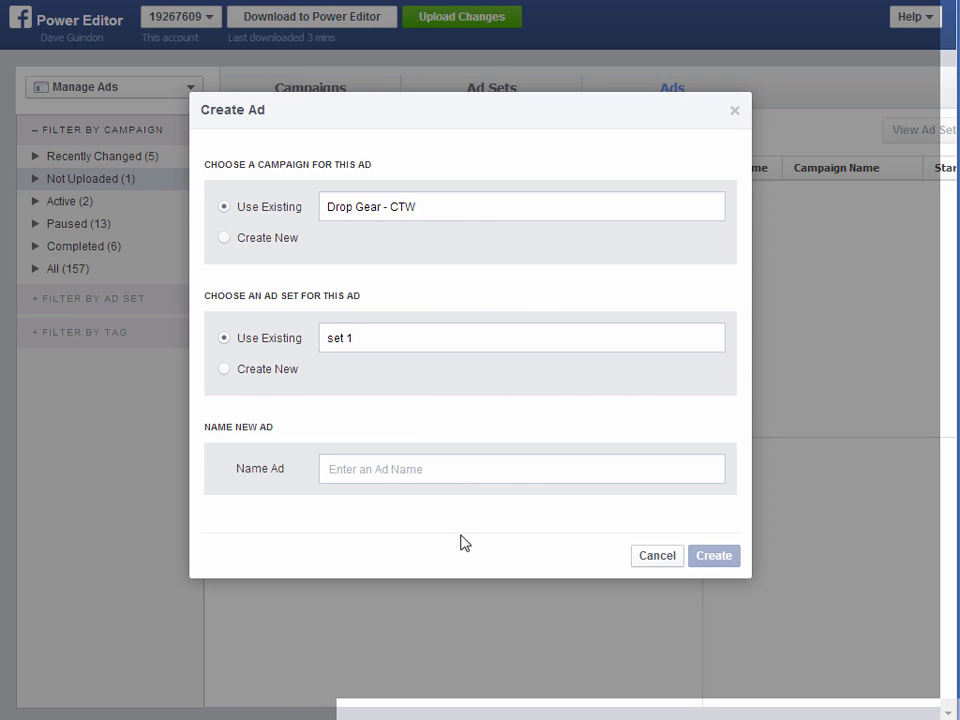
pyautogui.write('ad 1')
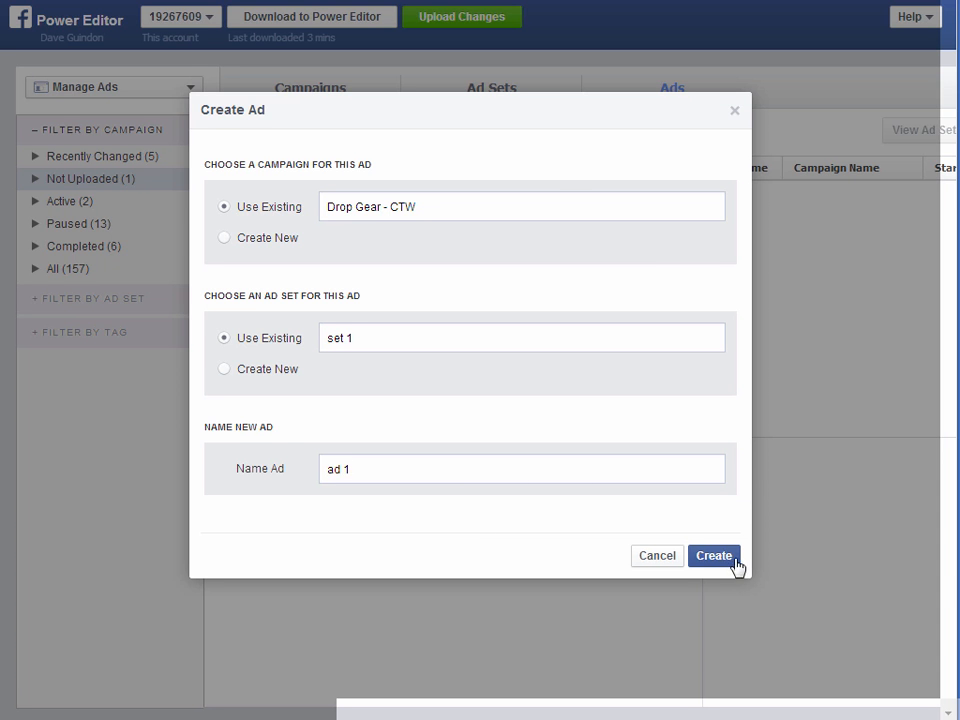
pyautogui.click(714, 556)
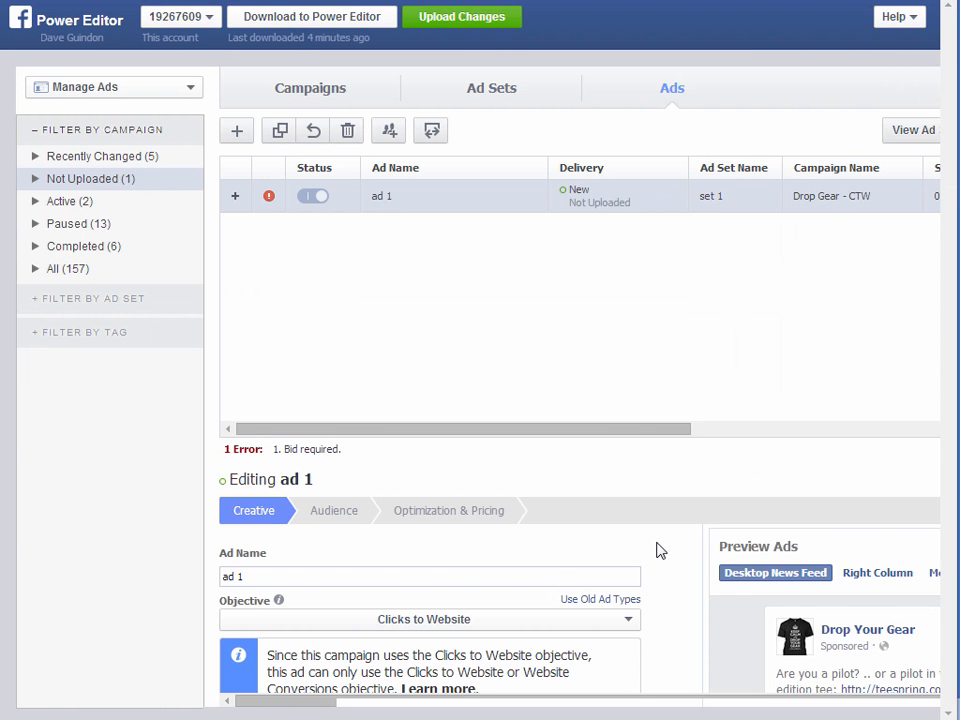
# Enlarge the editing area of ad 1 and examine its objective, page post settings and Desktop News Feed preview
pyautogui.scroll(-2, 665, 552)
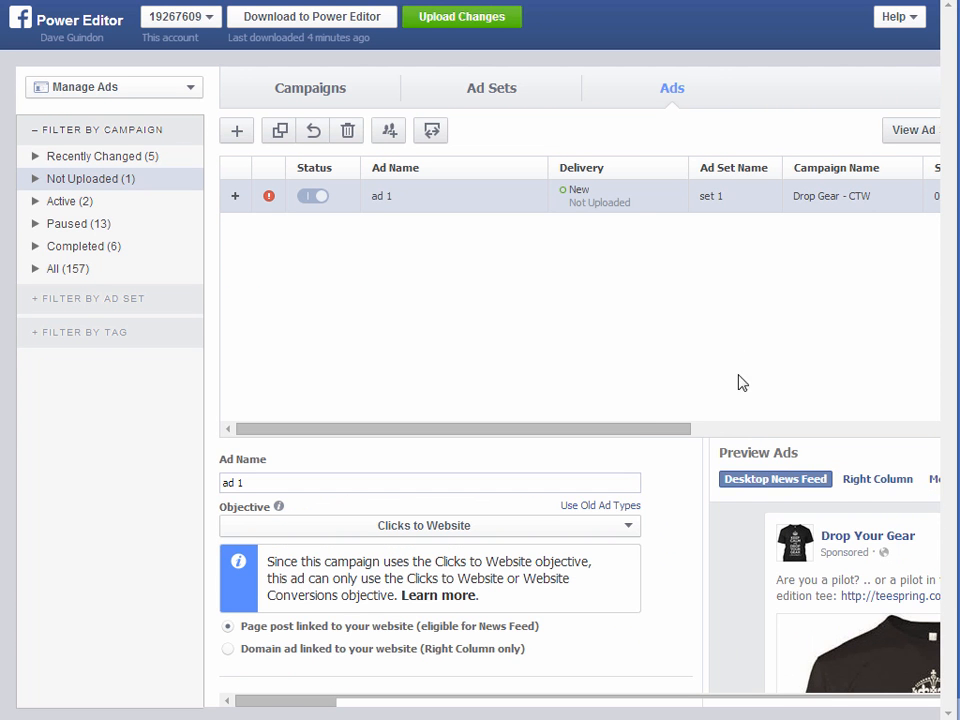
pyautogui.moveTo(752, 439); pyautogui.dragTo(748, 292)
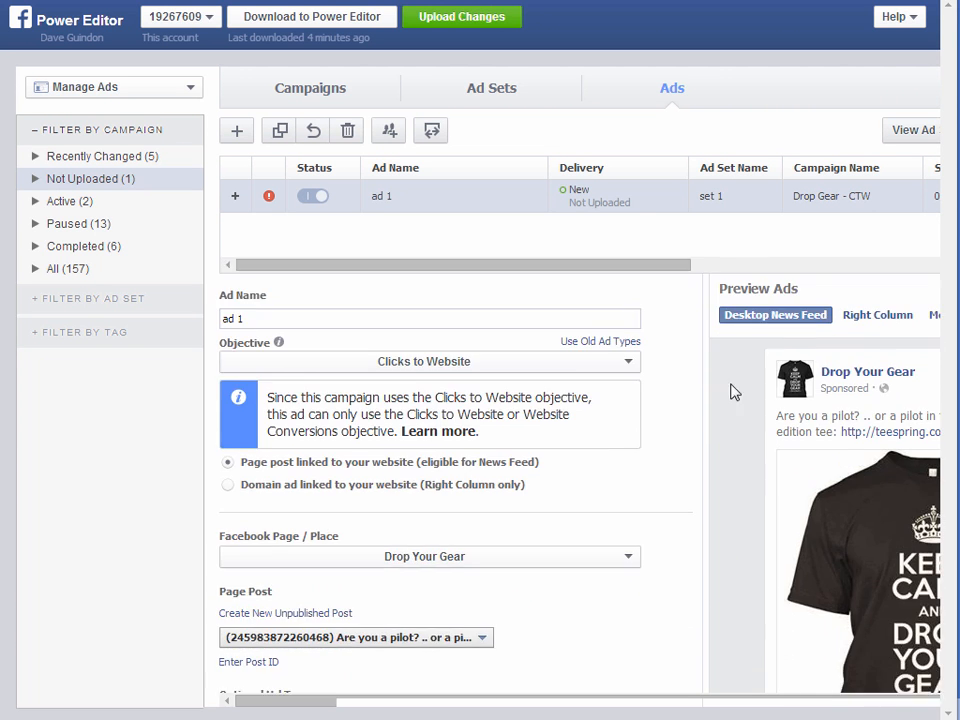
pyautogui.scroll(-1, 692, 515)
pyautogui.moveTo(564, 699); pyautogui.dragTo(489, 709)
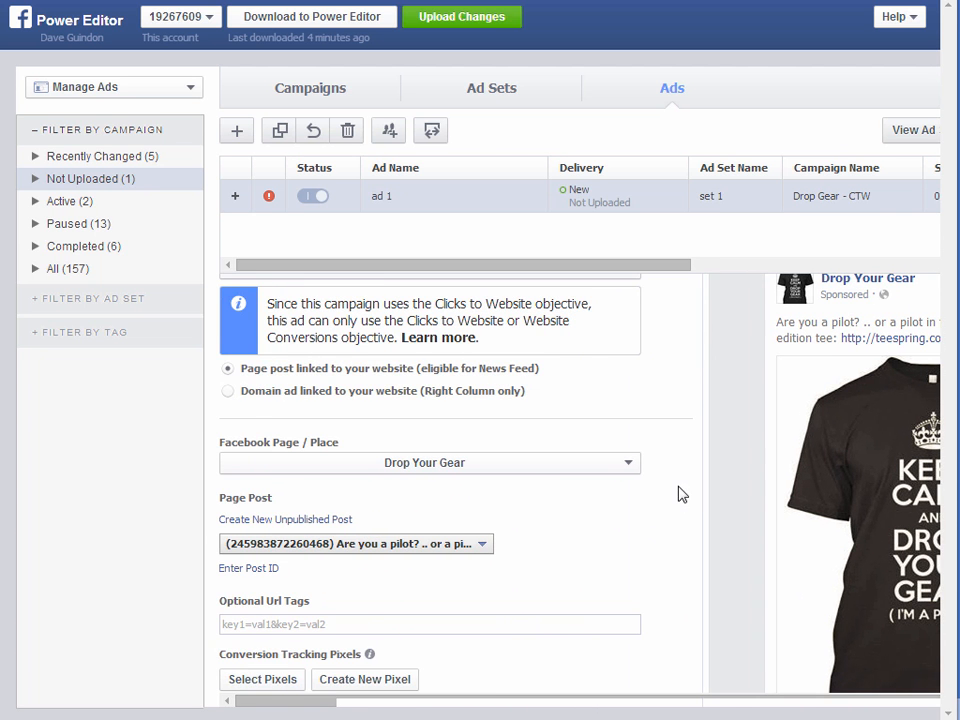
pyautogui.scroll(1, 731, 471)
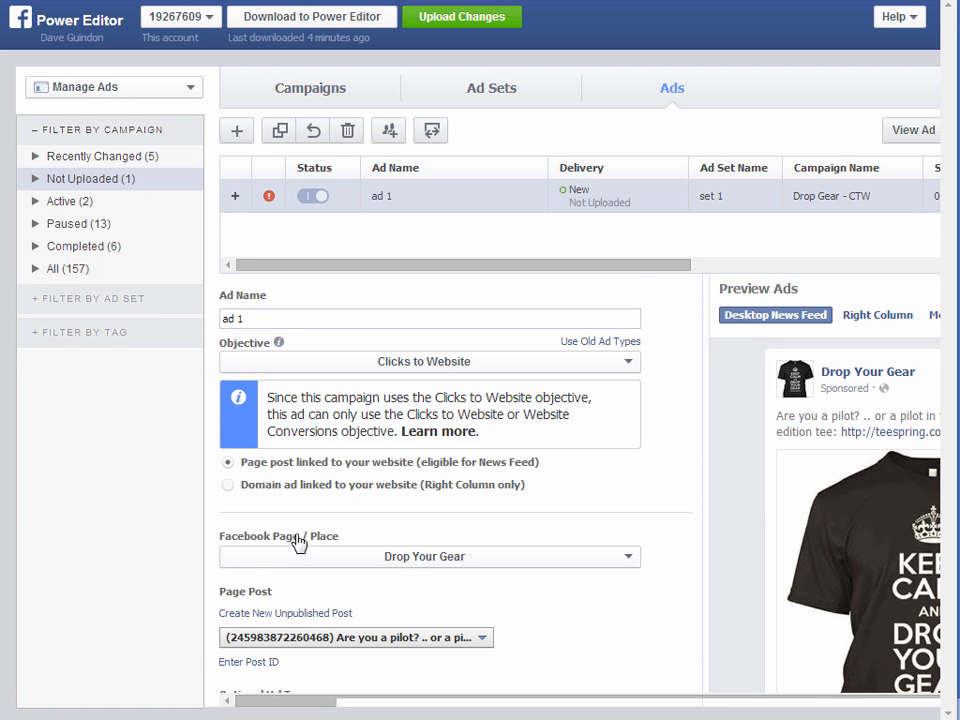
pyautogui.scroll(-1, 735, 582)
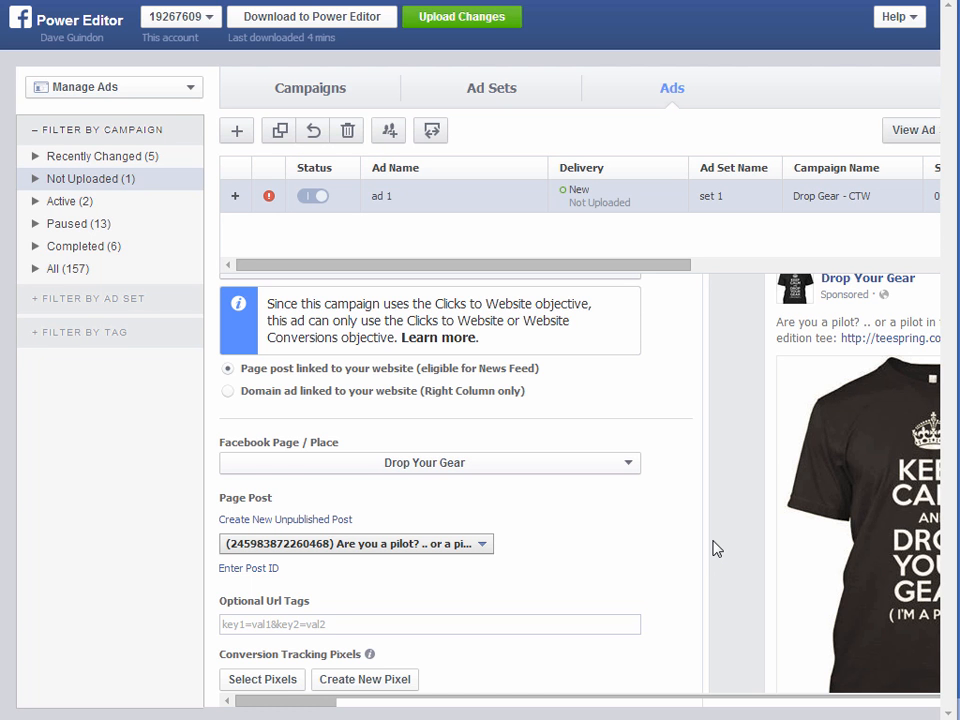
pyautogui.scroll(2, 718, 545)
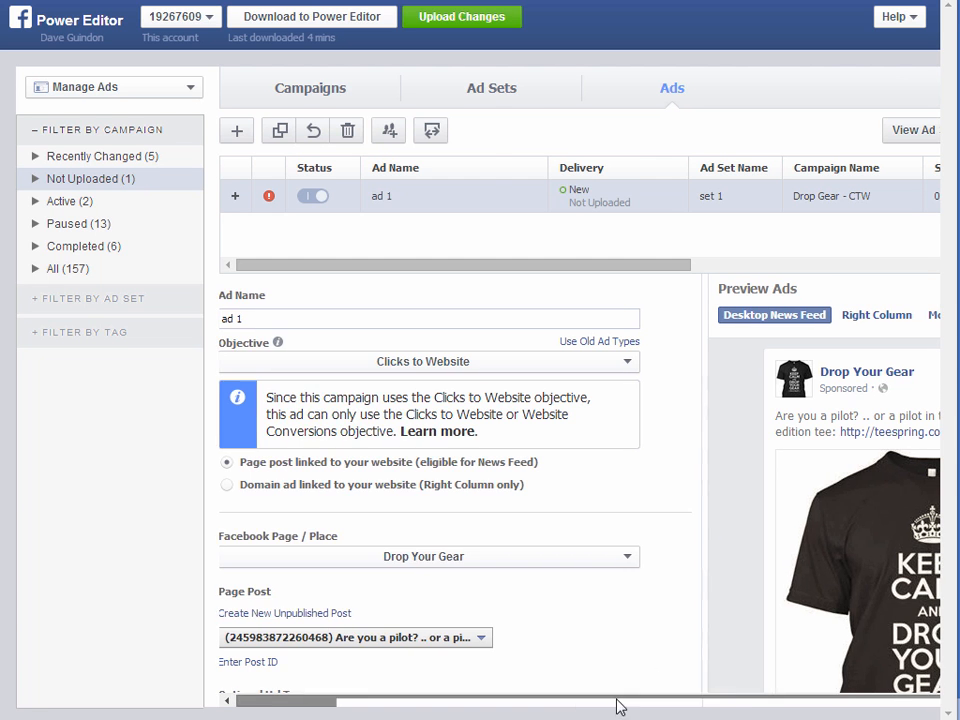
pyautogui.click(579, 701)
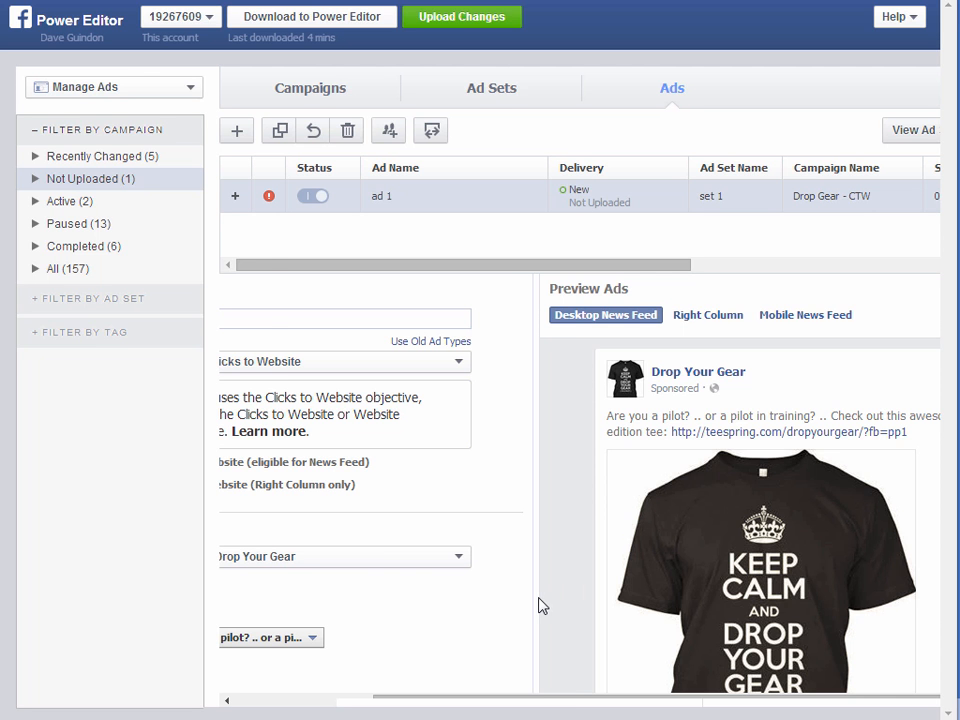
pyautogui.moveTo(574, 703); pyautogui.dragTo(366, 708)
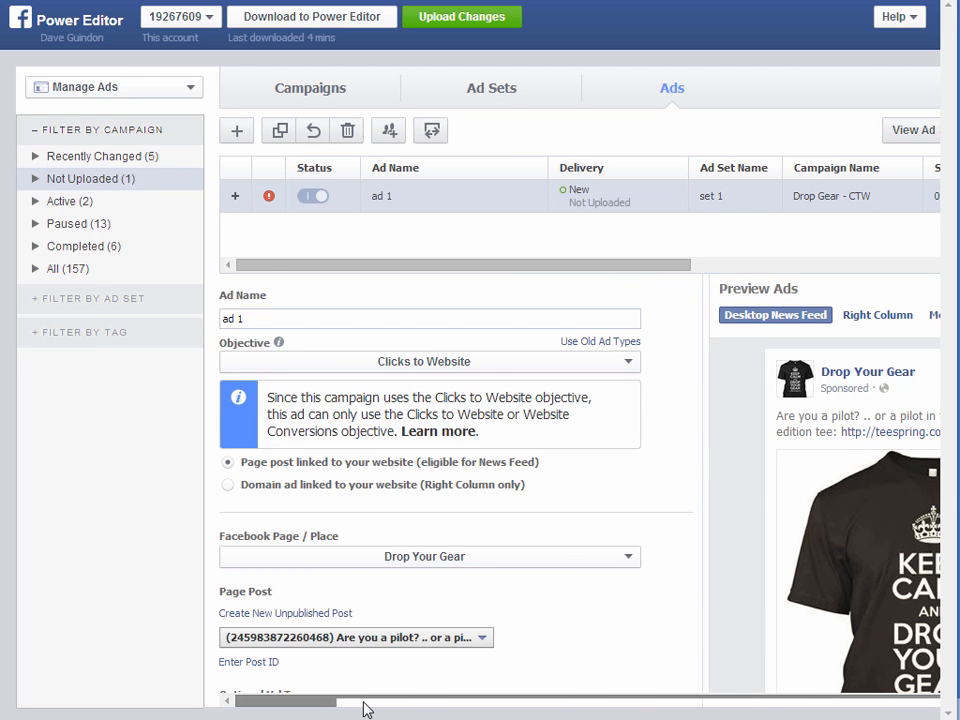
# Check the Facebook Page choices for ad 1 and review its page post, URL tag and tracking pixel settings
pyautogui.scroll(-1, 701, 469)
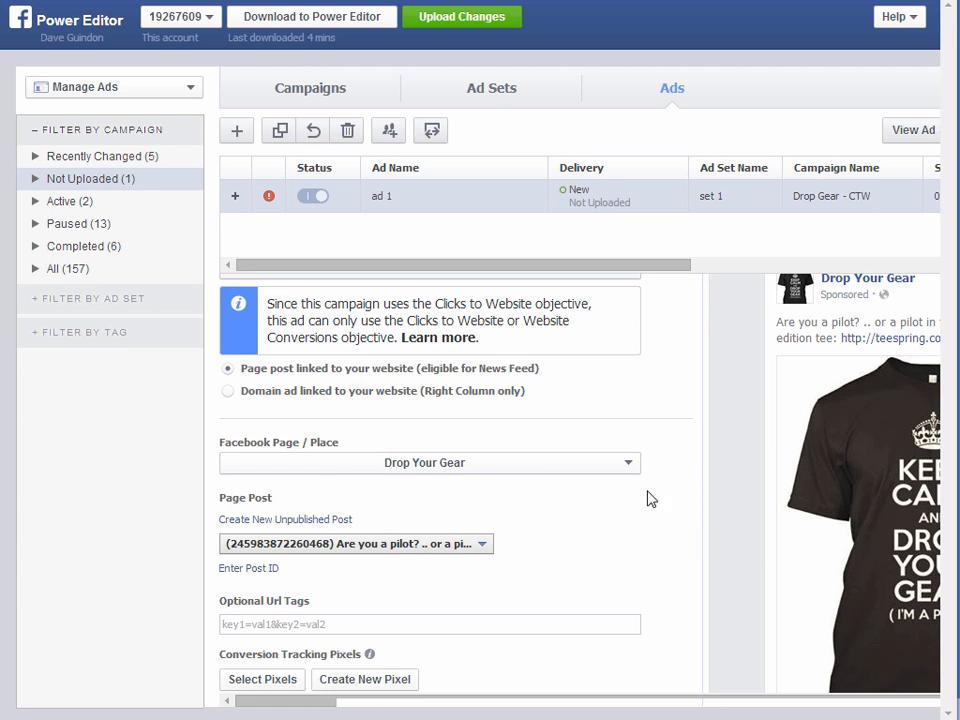
pyautogui.click(461, 466)
pyautogui.moveTo(463, 514)
pyautogui.mouseDown()
pyautogui.moveTo(465, 530)
pyautogui.moveTo(463, 502)
pyautogui.mouseUp()
pyautogui.click(684, 452)
pyautogui.scroll(-1, 746, 538)
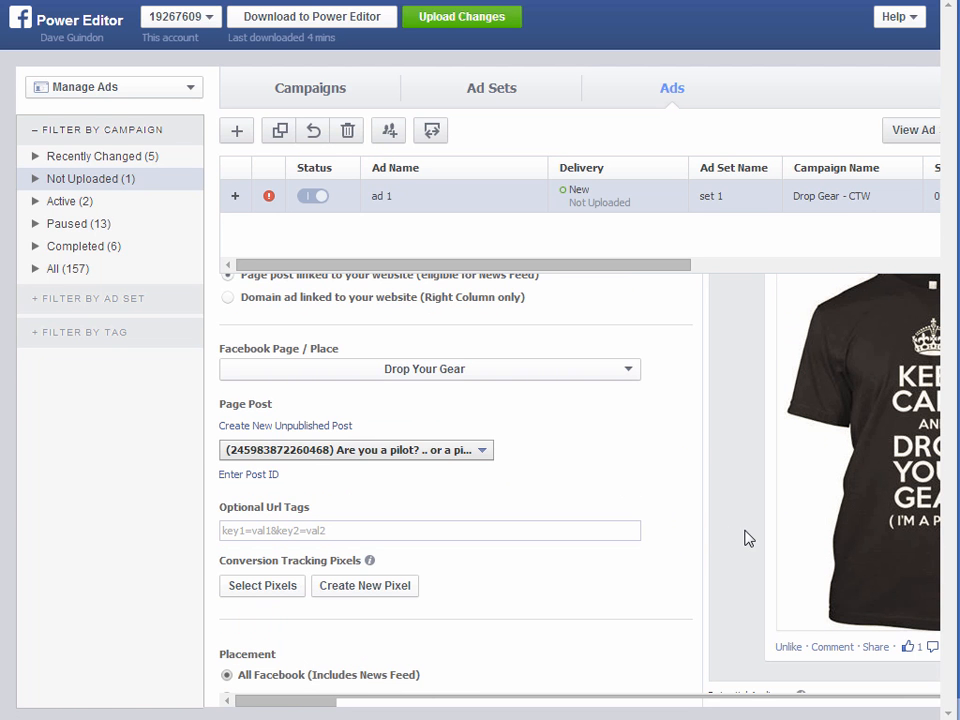
# Start a new unpublished page post for ad 1, compare the Photo post type and keep the Link type
pyautogui.click(284, 427)
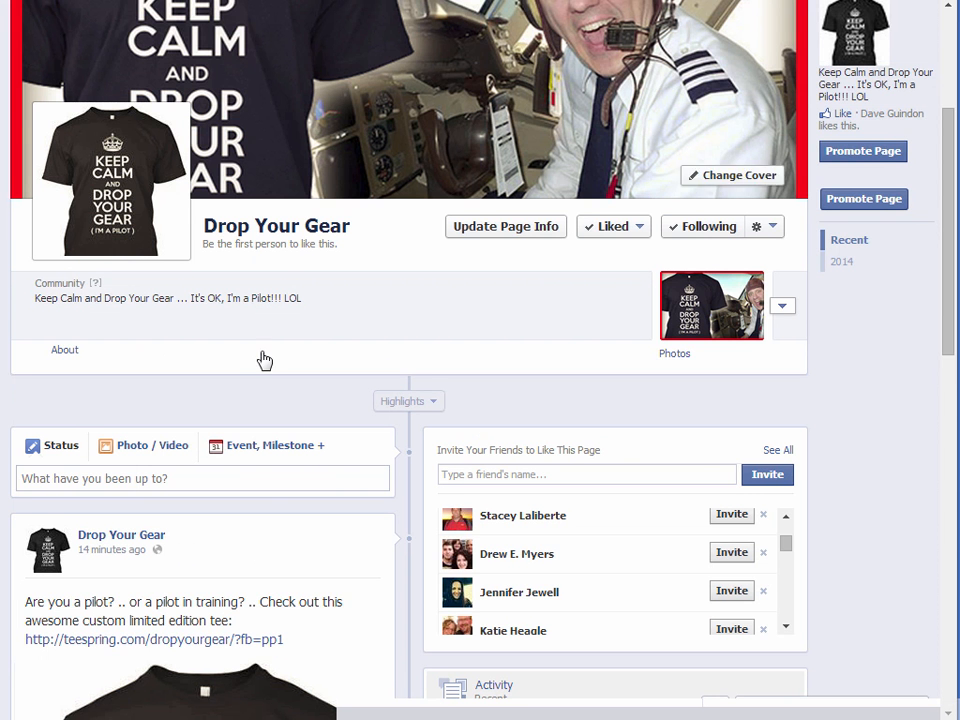
pyautogui.scroll(-6, 288, 260)
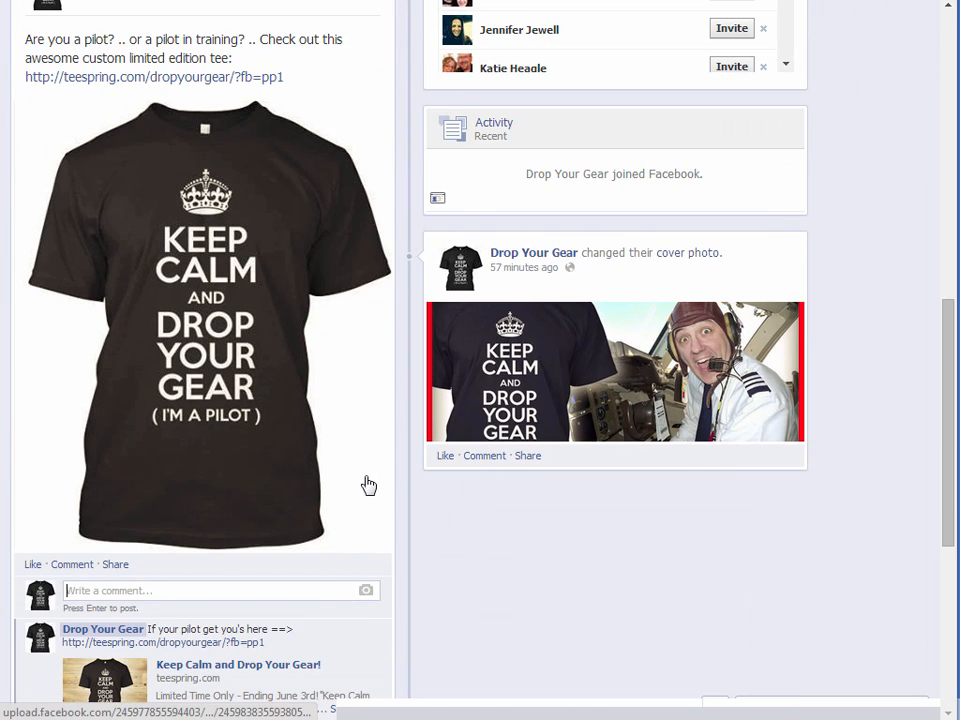
pyautogui.scroll(3, 180, 130)
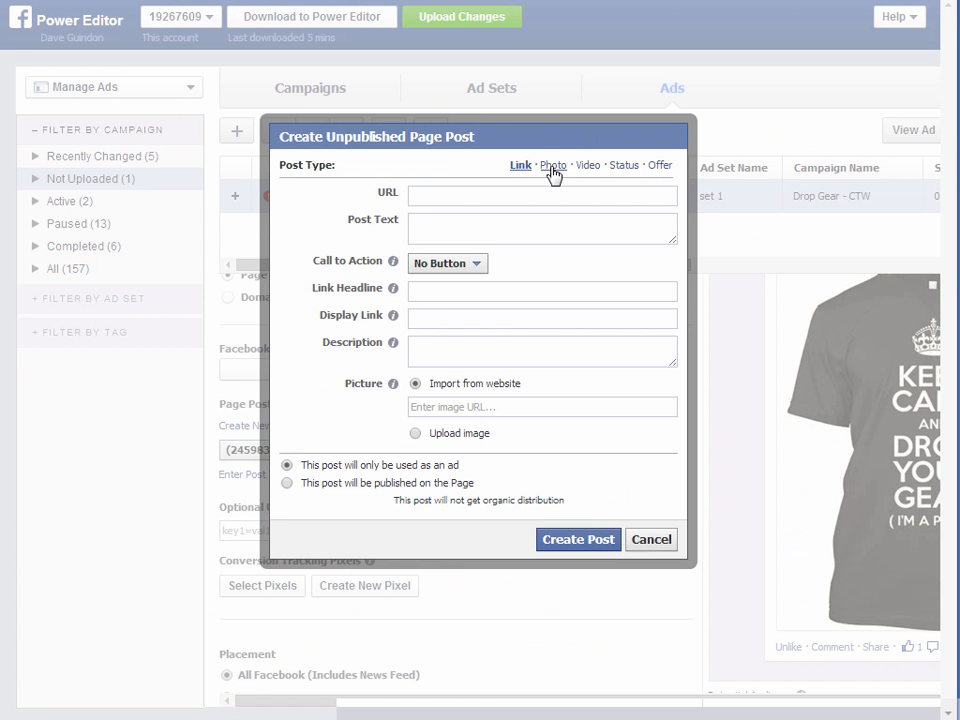
pyautogui.click(551, 167)
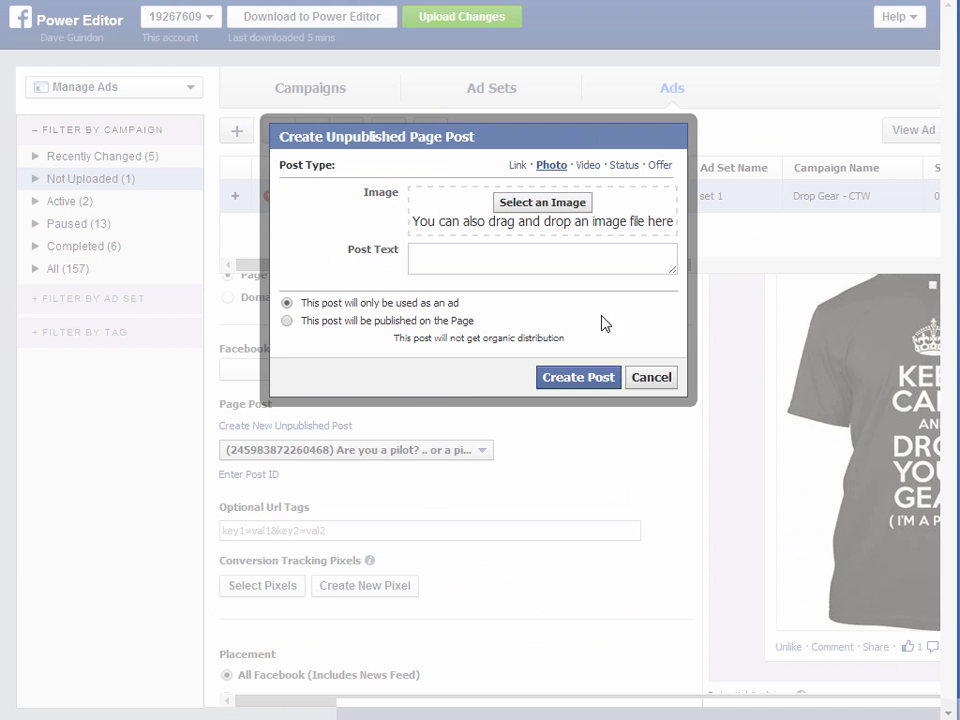
pyautogui.click(519, 165)
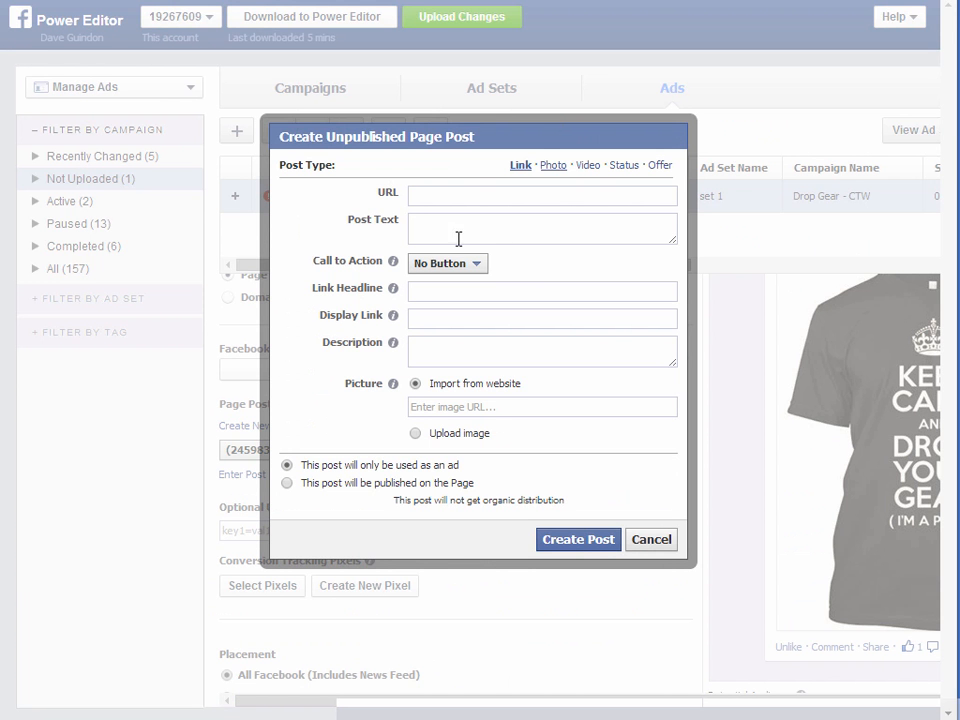
pyautogui.click(430, 196)
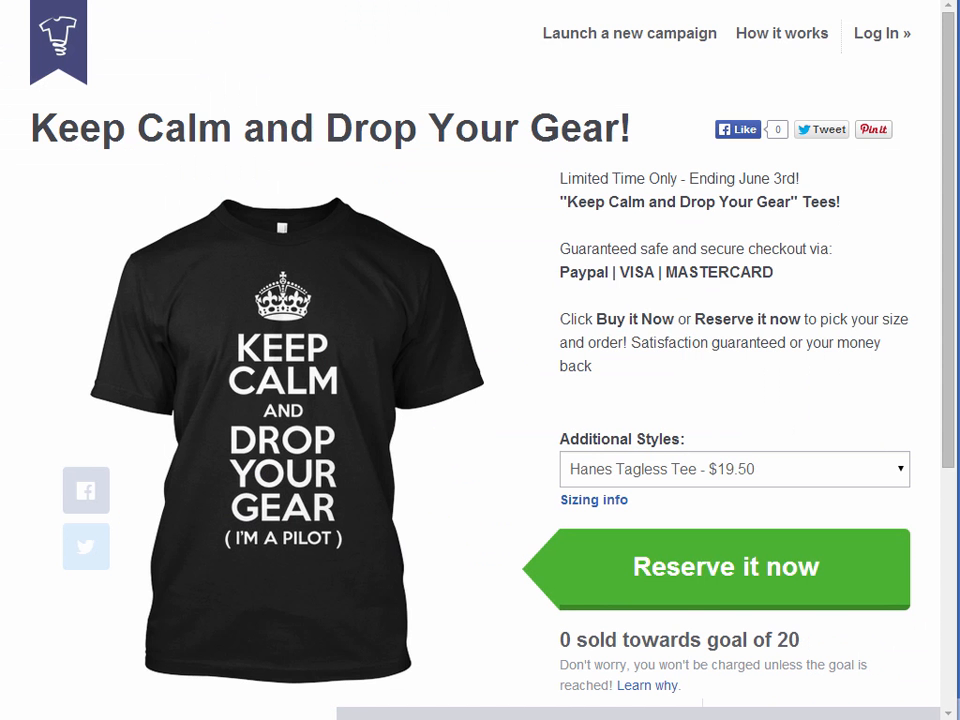
pyautogui.click(285, 46)
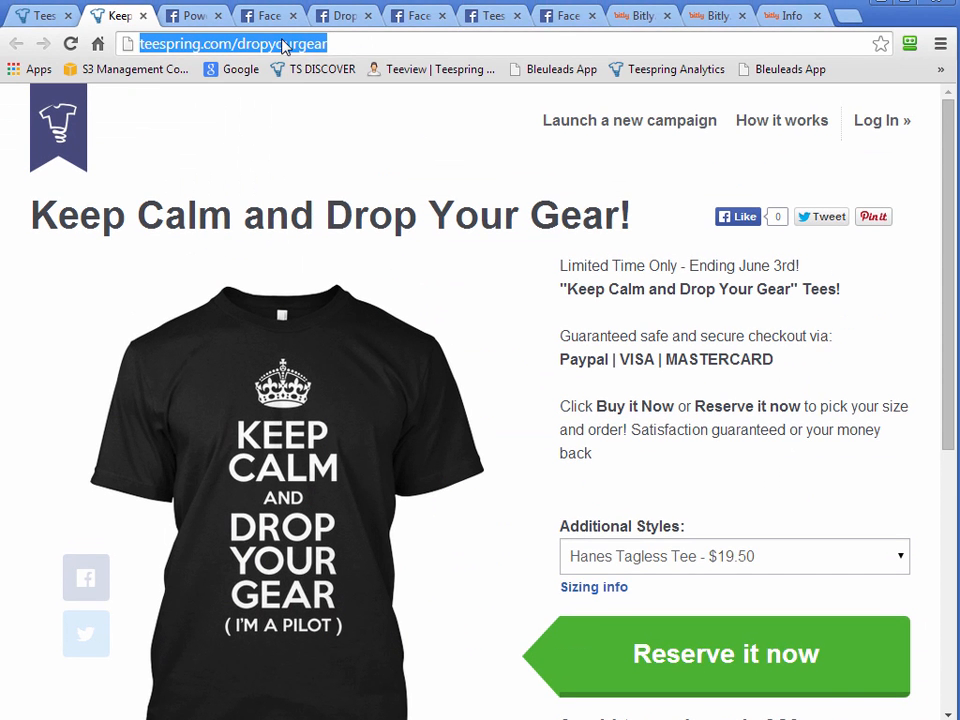
pyautogui.rightClick(285, 46)
pyautogui.click(332, 103)
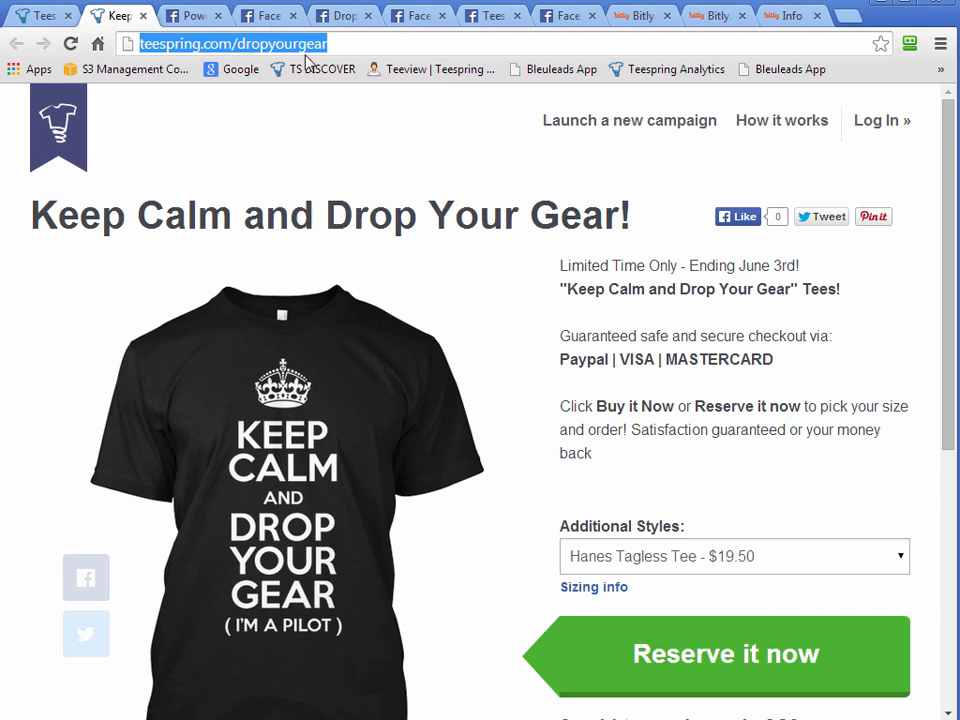
pyautogui.click(193, 16)
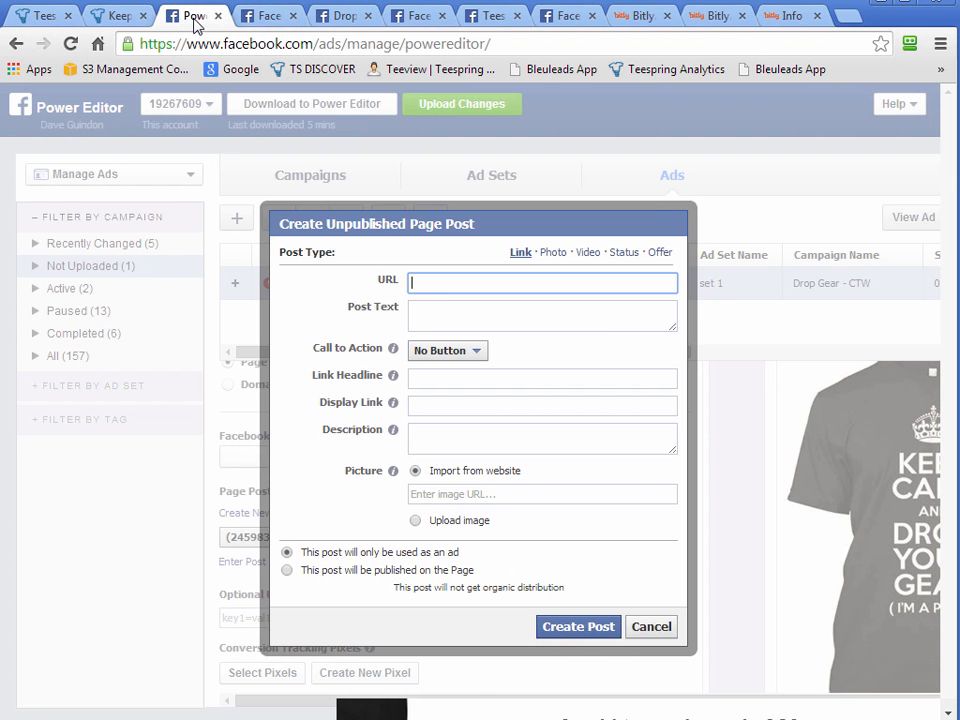
pyautogui.rightClick(444, 284)
pyautogui.click(501, 390)
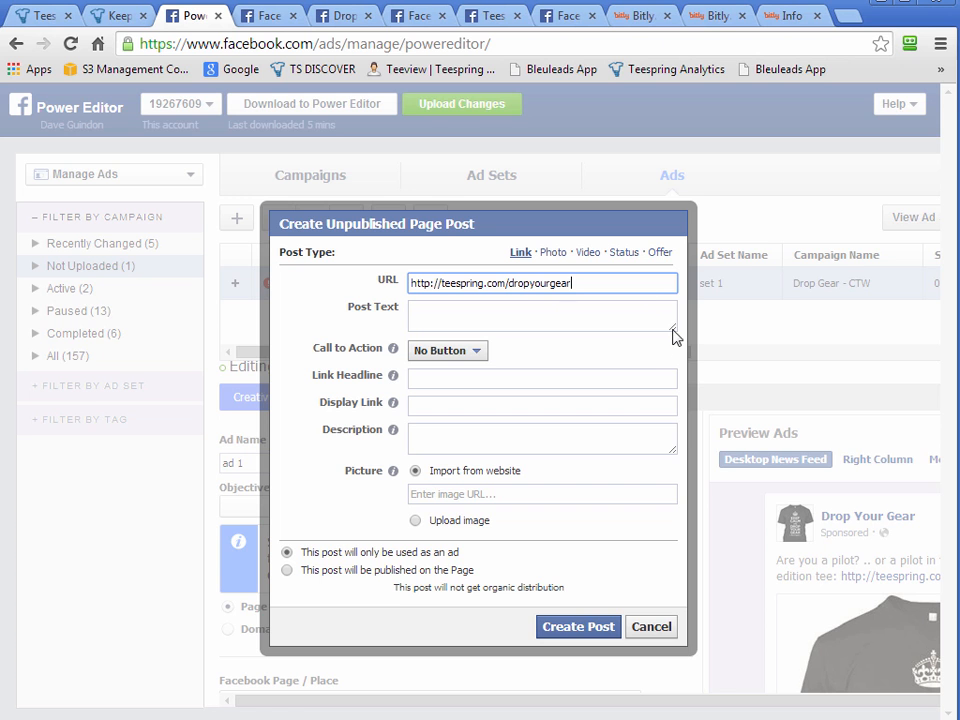
pyautogui.moveTo(673, 333); pyautogui.dragTo(672, 360)
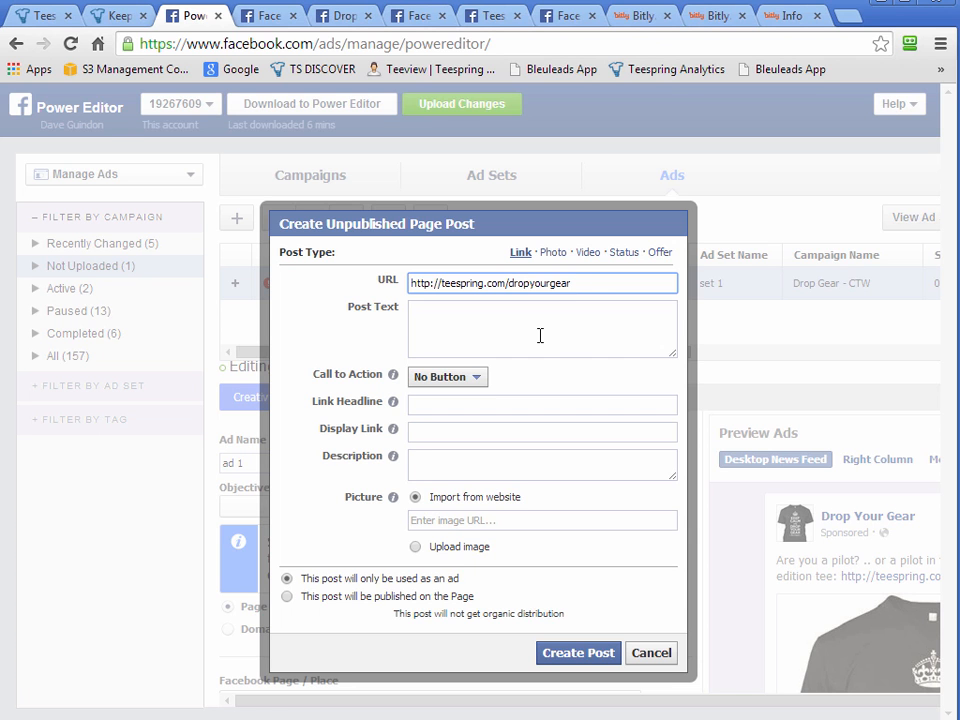
pyautogui.click(470, 330)
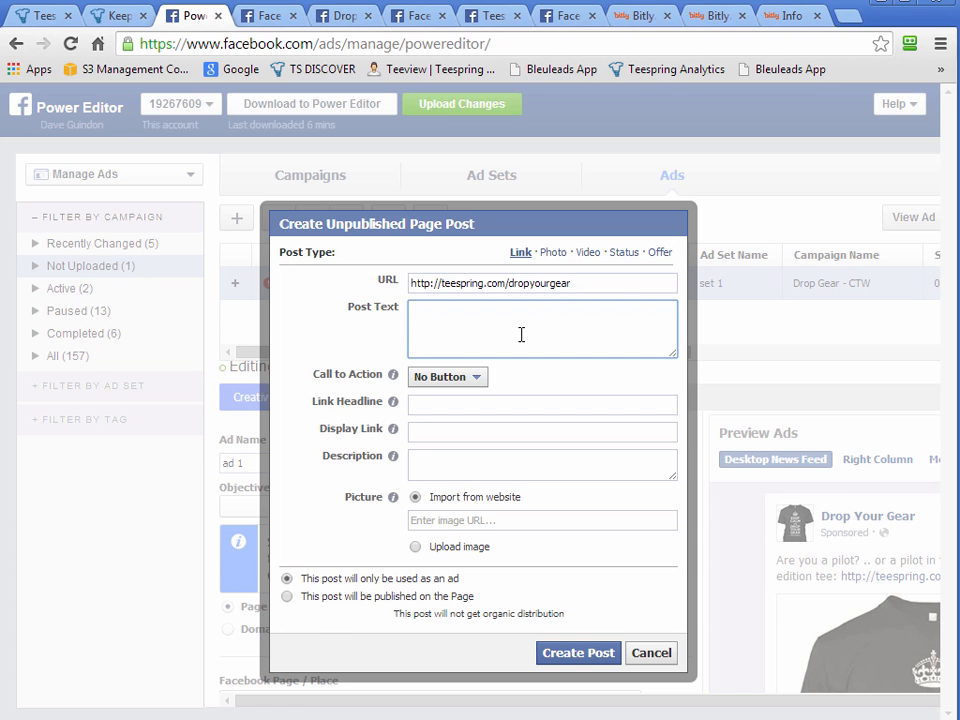
pyautogui.write('***>>>>+++:LAINDEPOAWUHFP("')
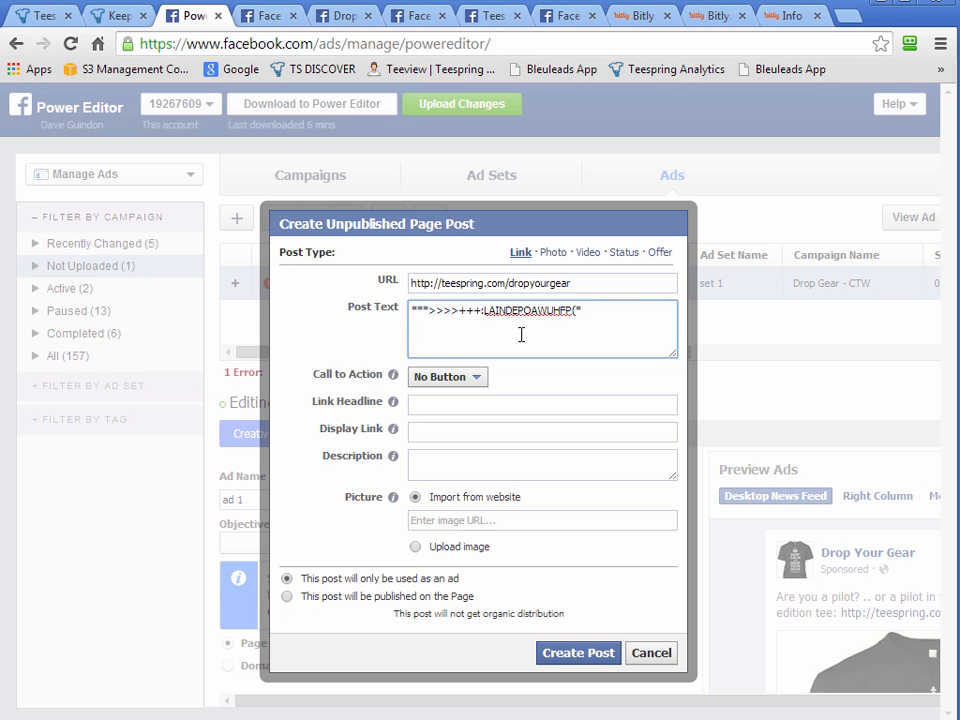
pyautogui.hotkey('ctrl', 'a')
pyautogui.press('BackSpace')
pyautogui.write('..""')
pyautogui.press('BackSpace')
pyautogui.press('BackSpace')
pyautogui.press('BackSpace')
pyautogui.press('BackSpace')
pyautogui.write('*****')
pyautogui.write(' 72')
pyautogui.write(' SPECIAL *****')
pyautogui.click(455, 311)
pyautogui.write('-HOUR')
pyautogui.press('Left')
pyautogui.press('Left')
pyautogui.press('Left')
pyautogui.press('Left')
pyautogui.press('Left')
pyautogui.press('Left')
pyautogui.press('Left')
pyautogui.write('((((')
pyautogui.click(551, 340)
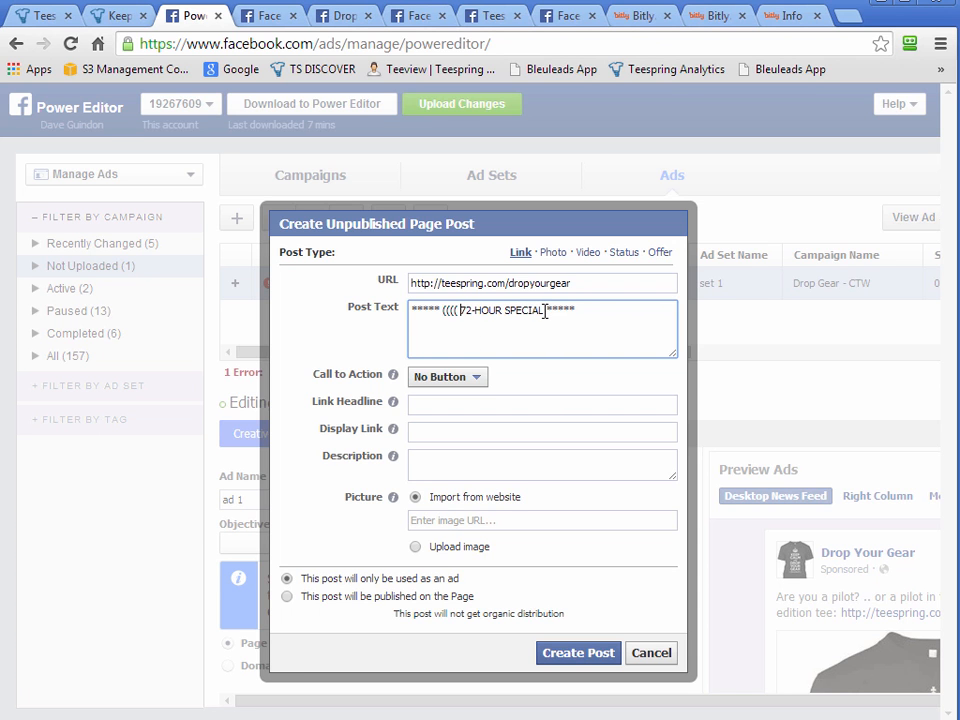
pyautogui.write(')))')
pyautogui.press('Left')
pyautogui.press('Left')
pyautogui.press('Left')
pyautogui.press('Left')
pyautogui.hotkey('shift', 'End')
pyautogui.press('Delete')
pyautogui.hotkey('ctrl', 'a')
pyautogui.press('Delete')
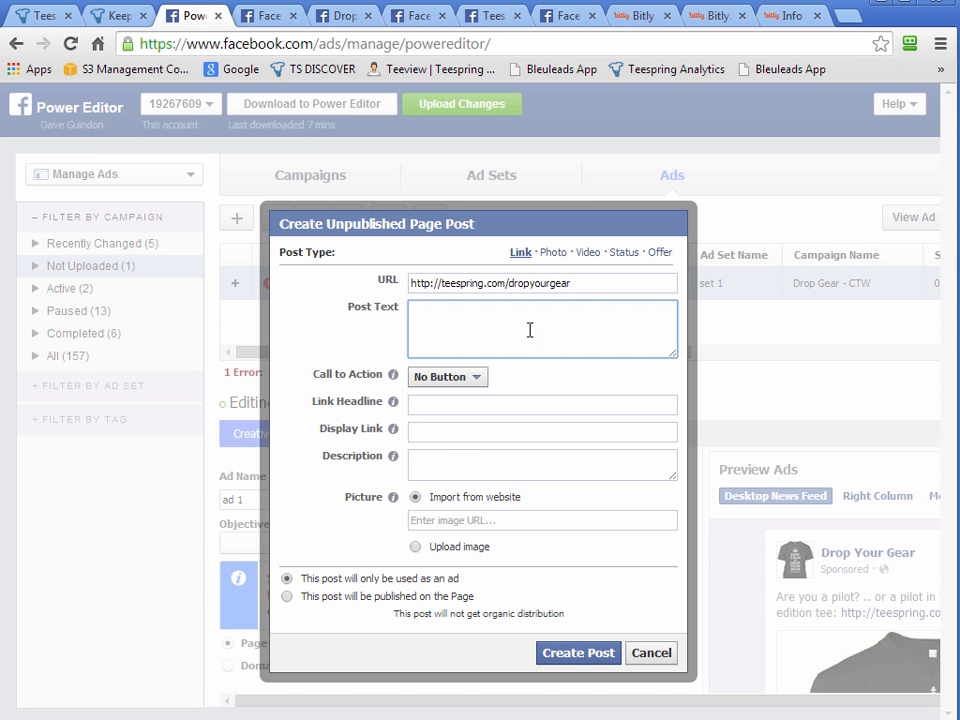
# Copy the "Are you a pilot?" text from the Drop Your Gear page's post into the post text, without the link's "/?fb=pp1" ending
pyautogui.click(262, 17)
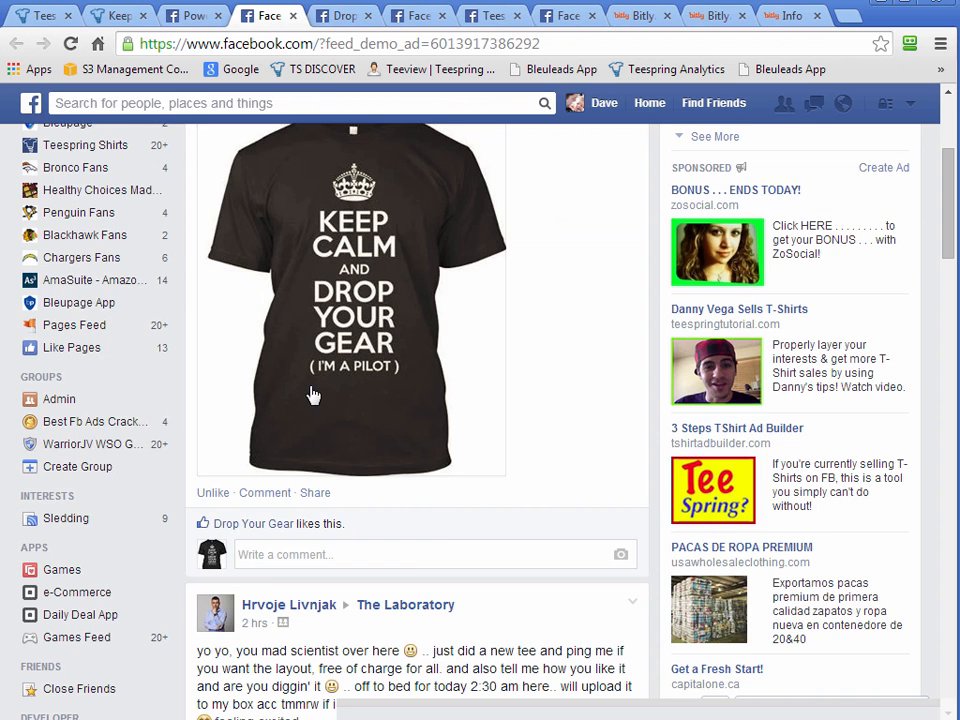
pyautogui.click(186, 17)
pyautogui.click(352, 16)
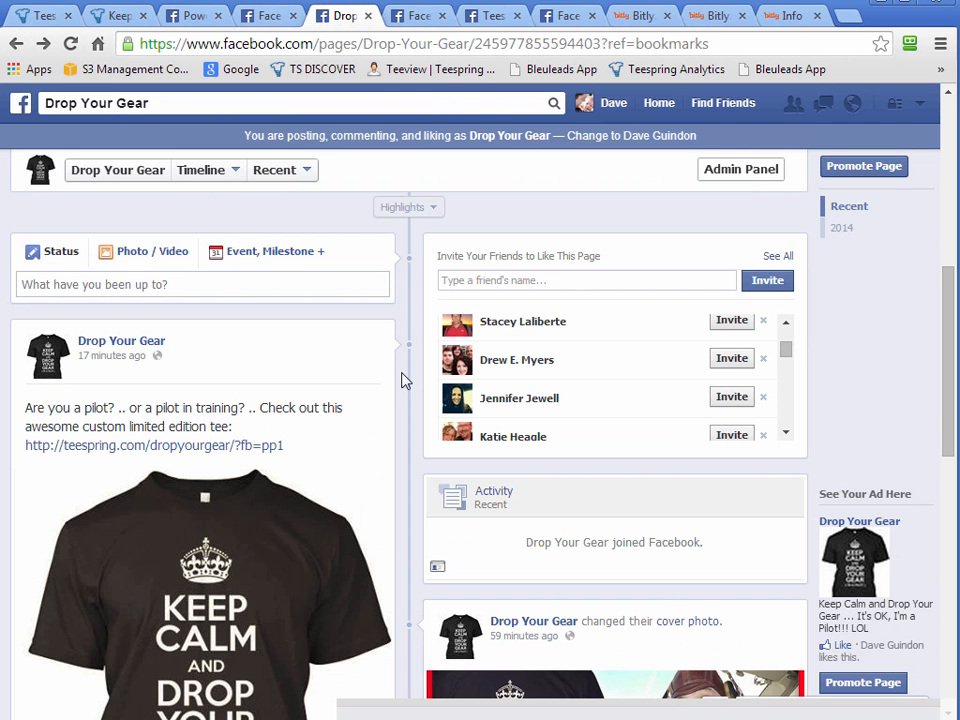
pyautogui.moveTo(288, 448); pyautogui.dragTo(27, 407)
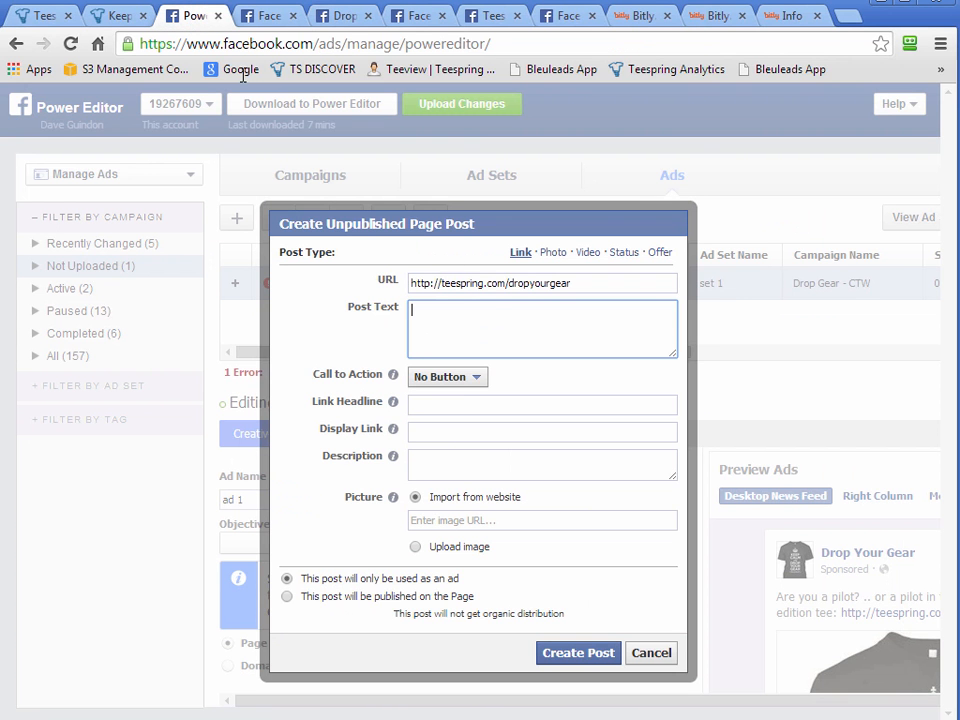
pyautogui.click(200, 17)
pyautogui.hotkey('ctrl', 'v')
pyautogui.moveTo(615, 336); pyautogui.dragTo(572, 335)
pyautogui.press('BackSpace')
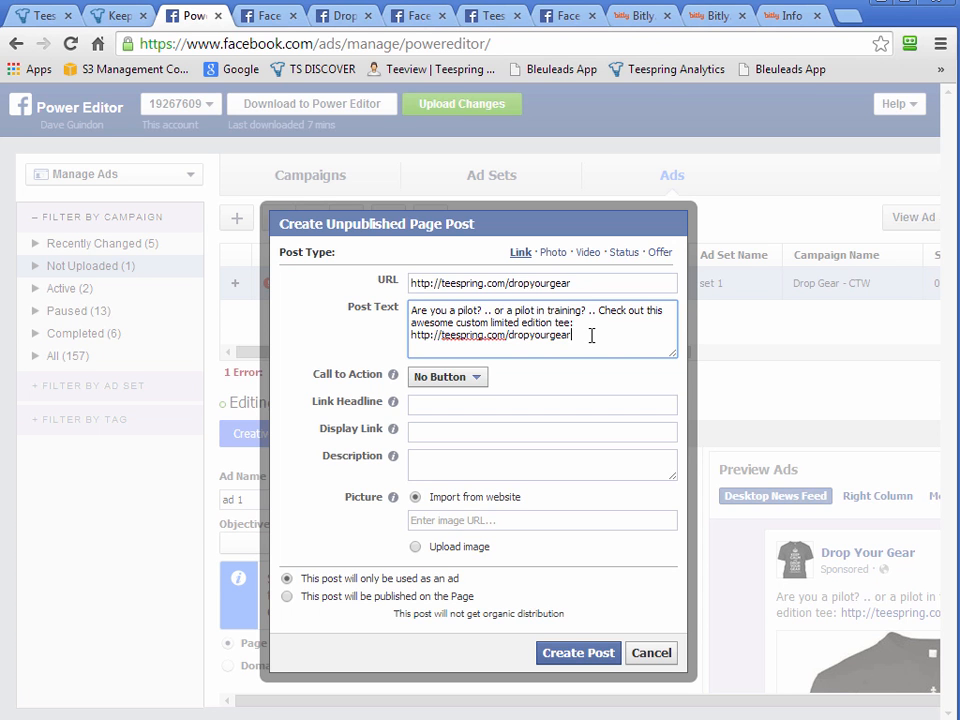
# Insert "==>" before the Teespring link in the post text and keep that link on its own line
pyautogui.press('Home')
pyautogui.write('==>')
pyautogui.click(577, 323)
pyautogui.press('Return')
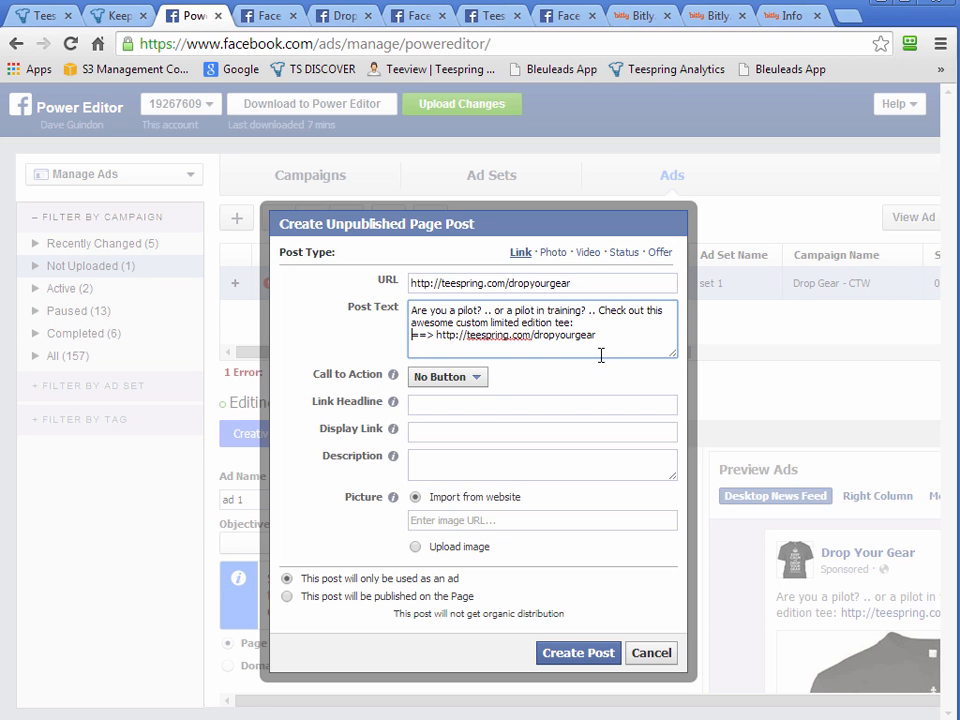
# Review the call to action options, keep No Button, and set the link headline to "BUY HERE FOR ONLY $19.50"
pyautogui.click(480, 384)
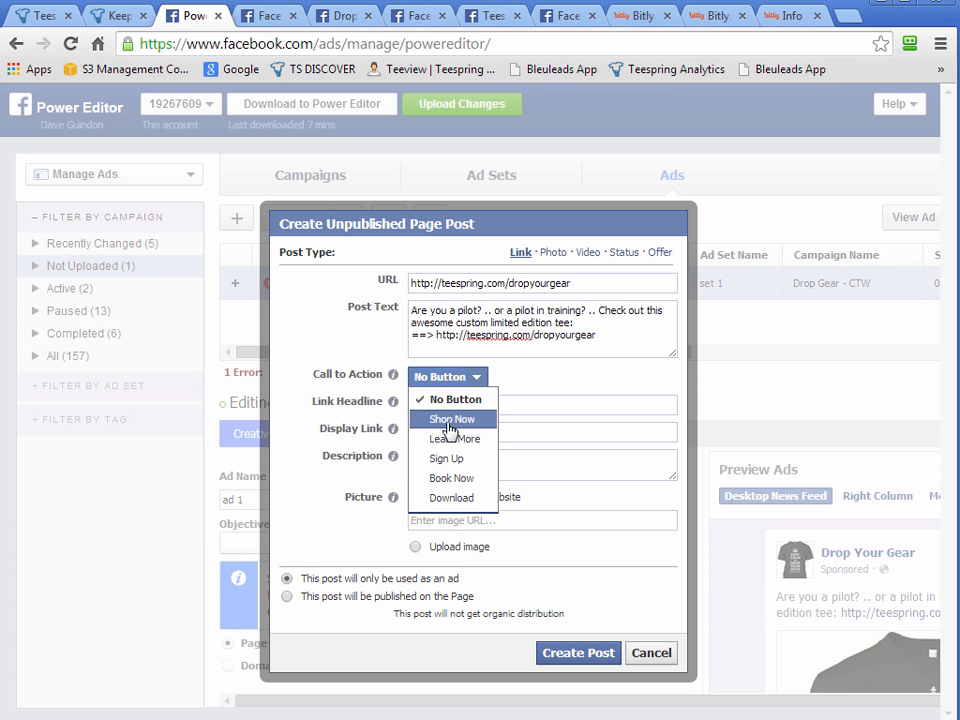
pyautogui.click(584, 387)
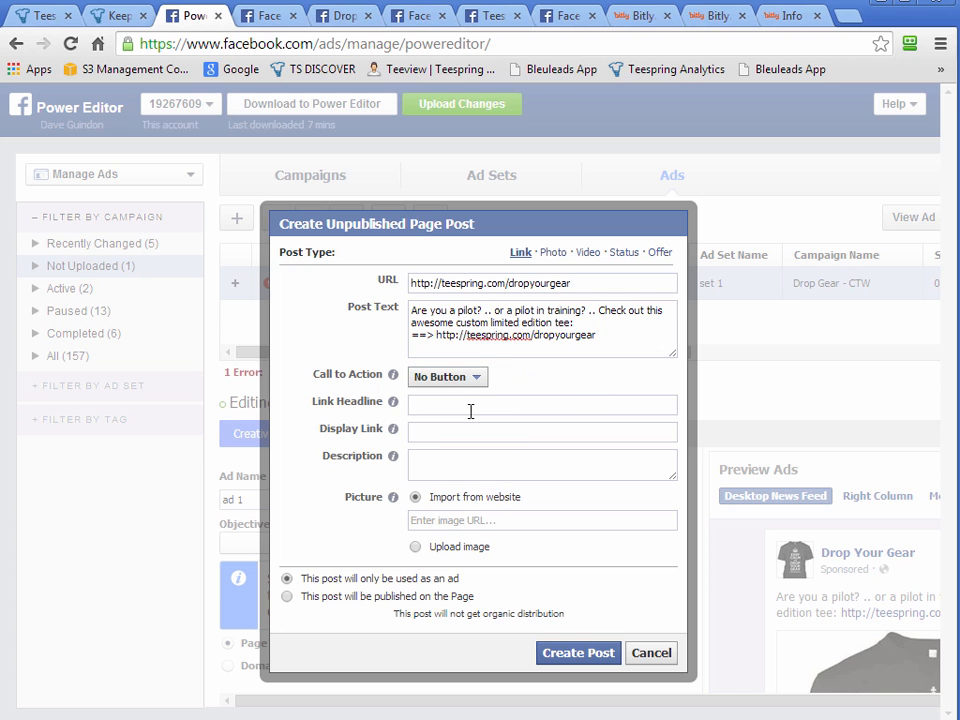
pyautogui.click(464, 407)
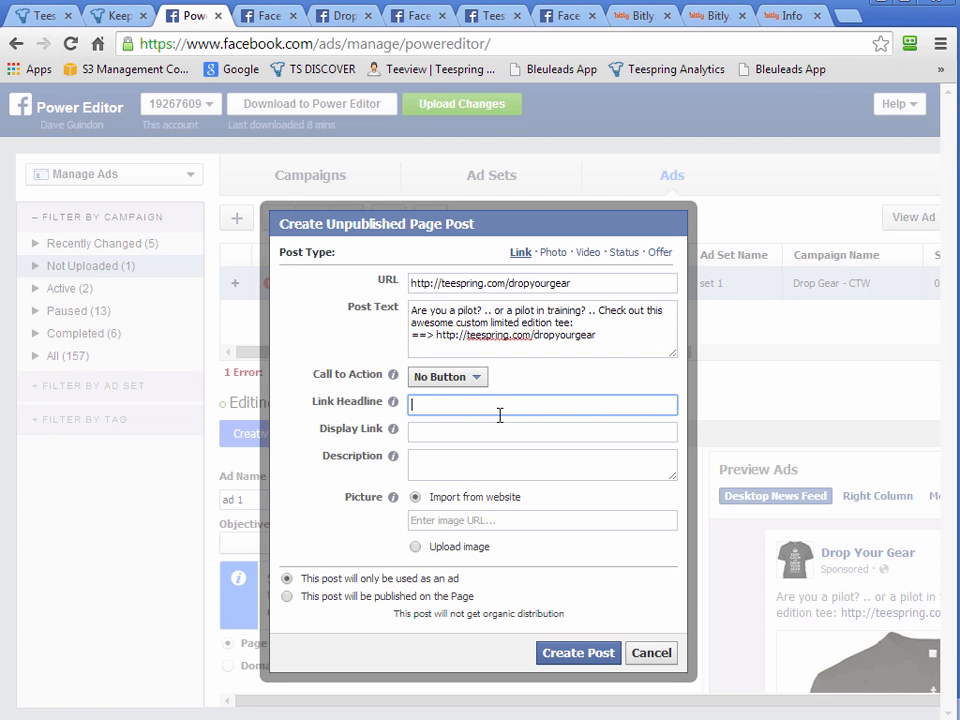
pyautogui.write('BUY HERE FOR ONLY $19.50')
# Reload the Bitly statistics for the Drop Your Gear link, check the Facebook news feed and return to the unfinished post
pyautogui.click(788, 16)
pyautogui.click(72, 43)
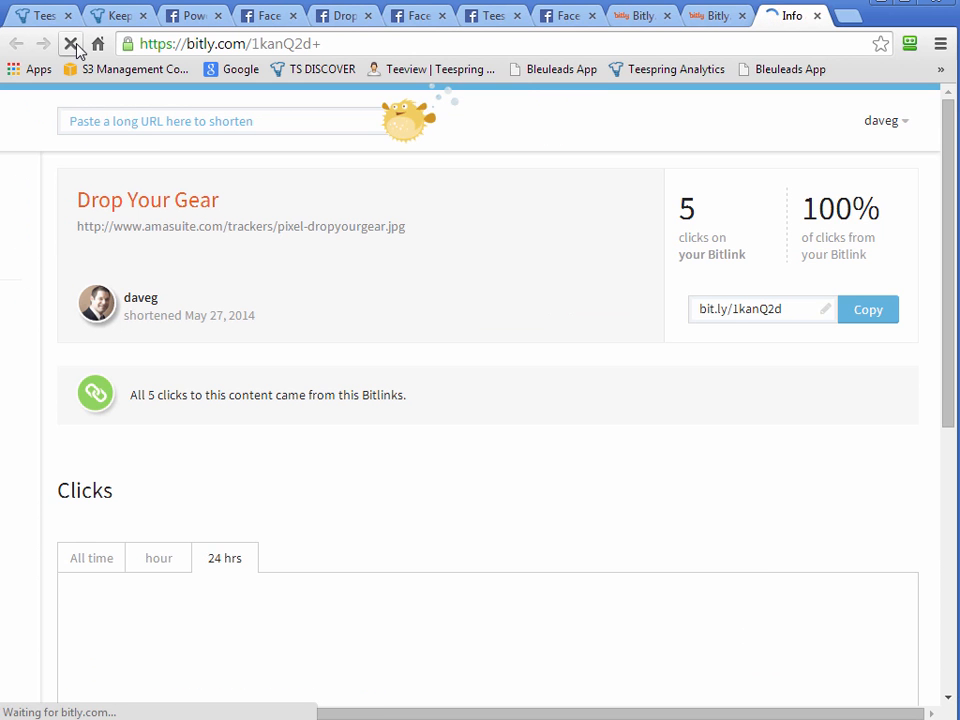
pyautogui.click(569, 18)
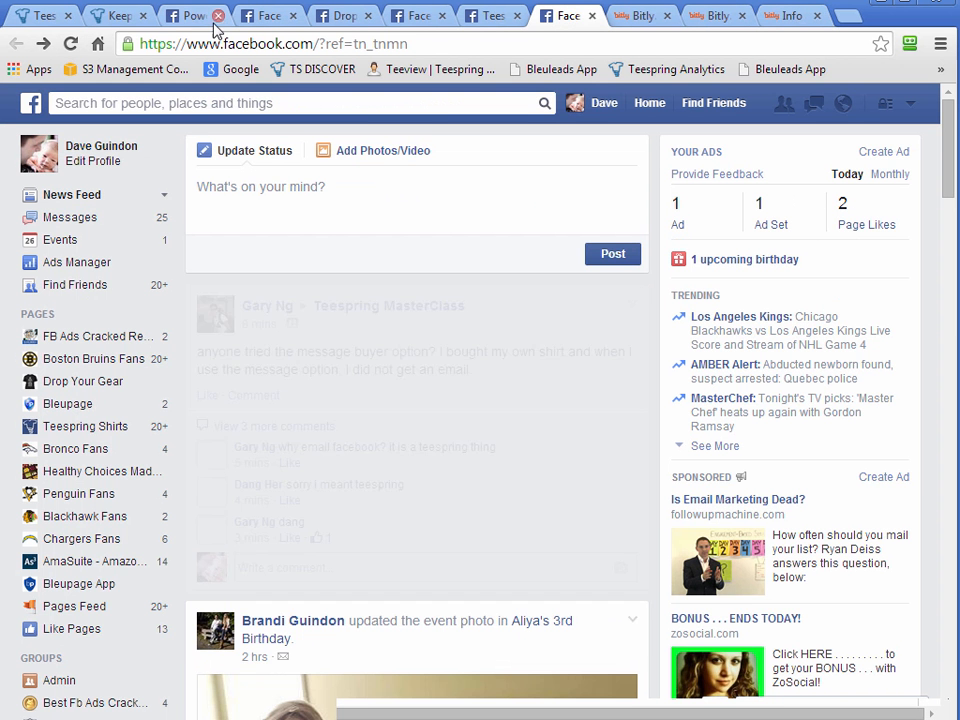
pyautogui.click(197, 17)
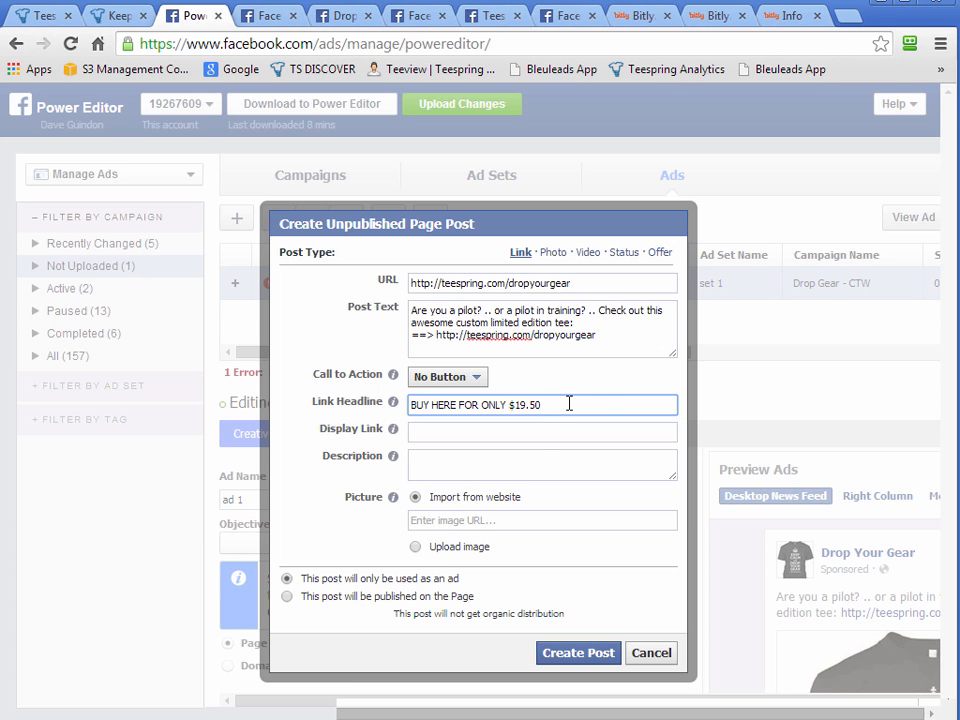
# Set the post's display link to "Offer Ends Soon"
pyautogui.click(537, 432)
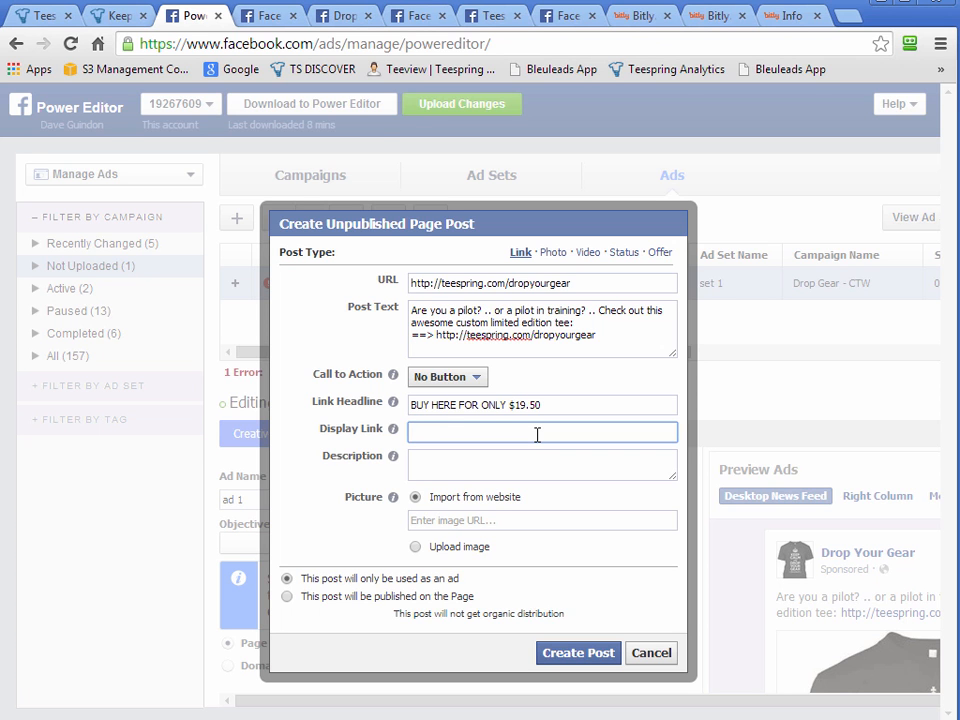
pyautogui.write('Offer Ends SOO')
pyautogui.press('BackSpace')
pyautogui.press('BackSpace')
pyautogui.write('oon')
# Enter the description "Sale ends June 3rd. More shirt style available, click here to see more."
pyautogui.click(484, 466)
pyautogui.hotkey('alt', 'Tab')
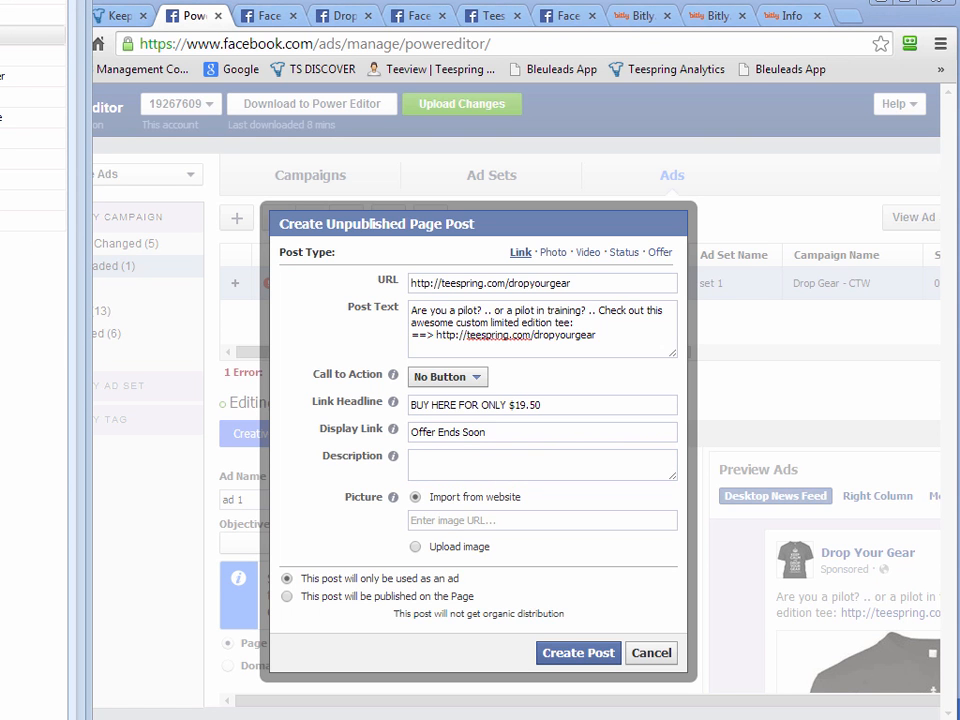
pyautogui.click(452, 469)
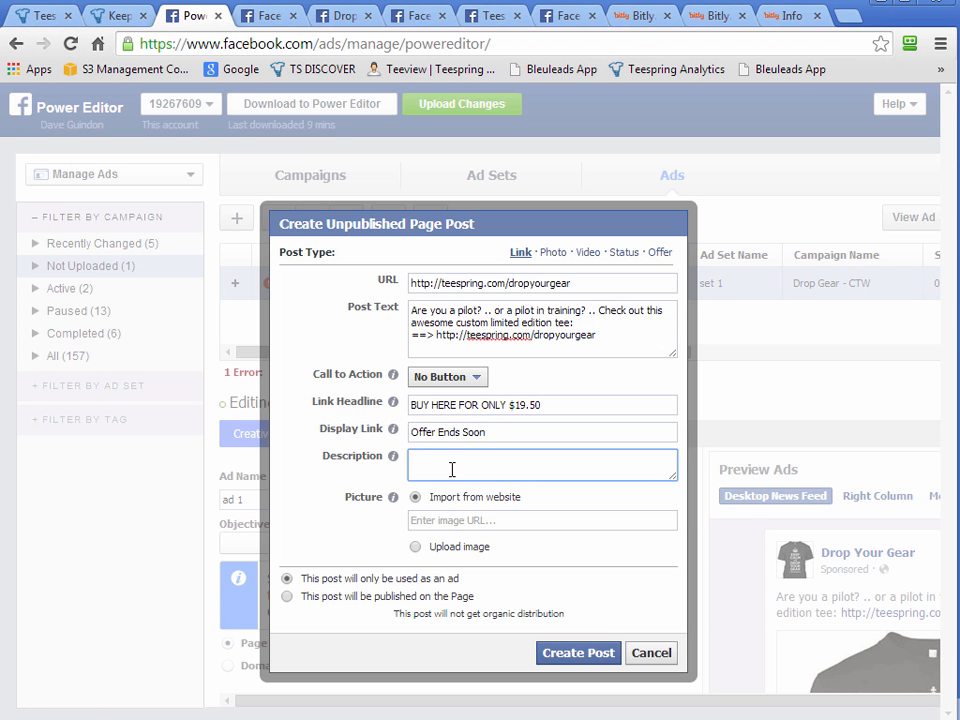
pyautogui.write('Offer')
pyautogui.press('BackSpace')
pyautogui.press('BackSpace')
pyautogui.press('BackSpace')
pyautogui.press('BackSpace')
pyautogui.press('BackSpace')
pyautogui.write('Sale en')
pyautogui.write('ds ')
pyautogui.write('June 3rd')
pyautogui.write('!')
pyautogui.press('BackSpace')
pyautogui.write('. More shirt style available, click here')
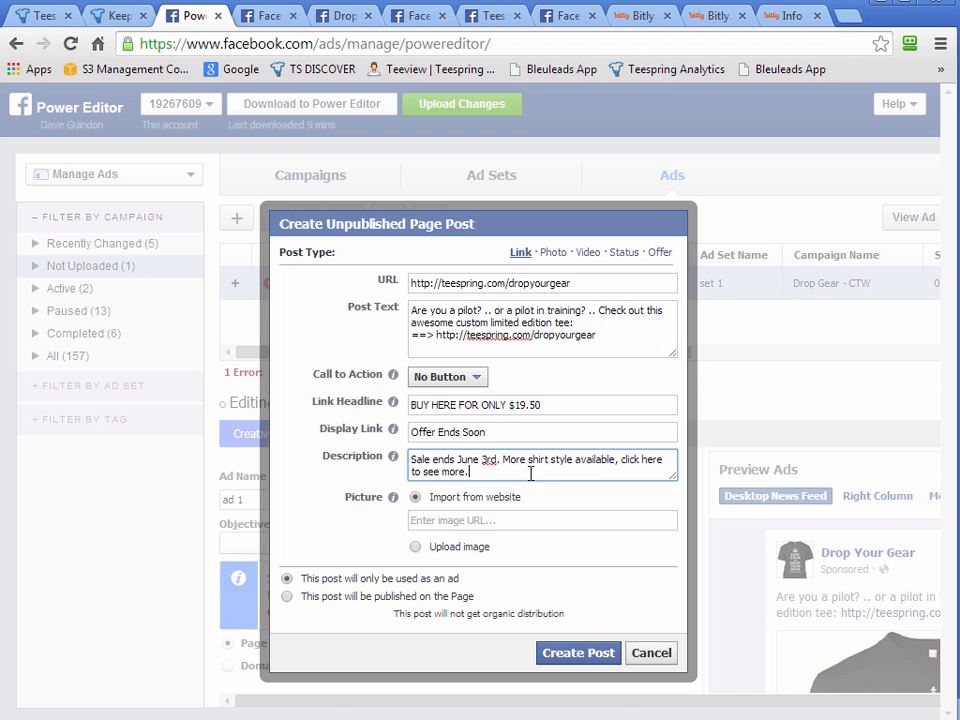
# Upload ad-3.png from the Pilots folder as the post's picture
pyautogui.click(432, 548)
pyautogui.click(533, 548)
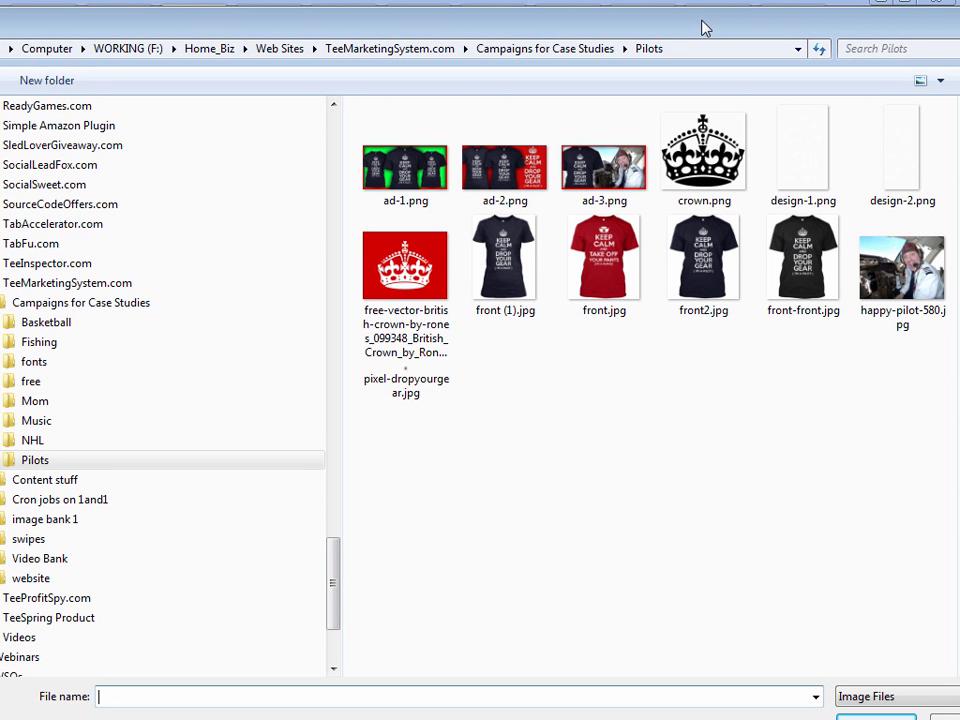
pyautogui.click(603, 177)
pyautogui.doubleClick(603, 177)
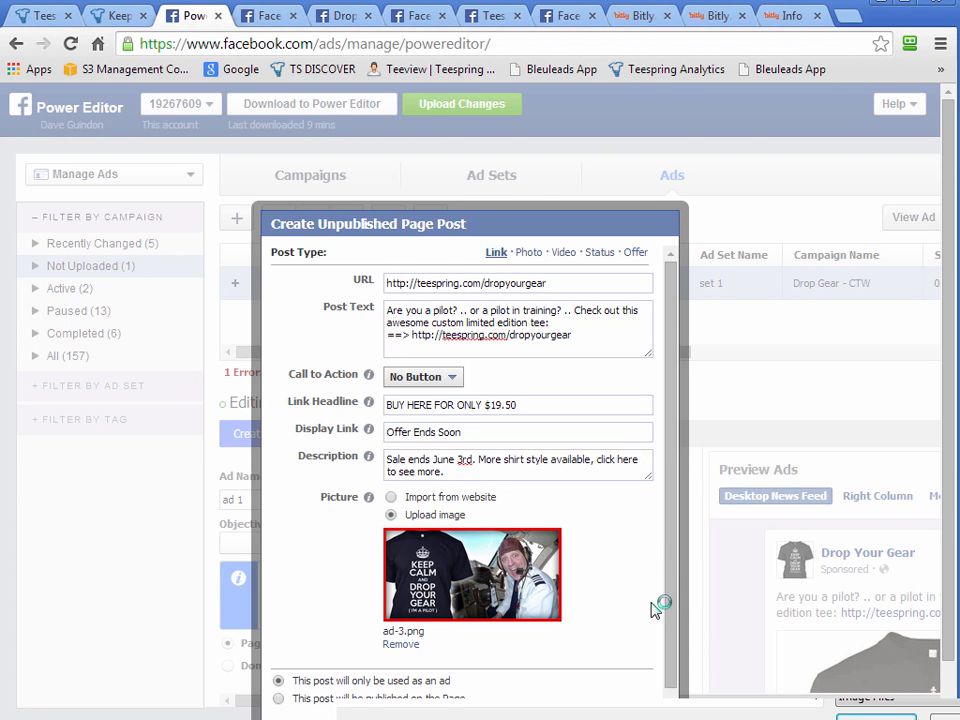
# Create the unpublished page post, leaving it set to be used only as an ad
pyautogui.scroll(-1, 670, 606)
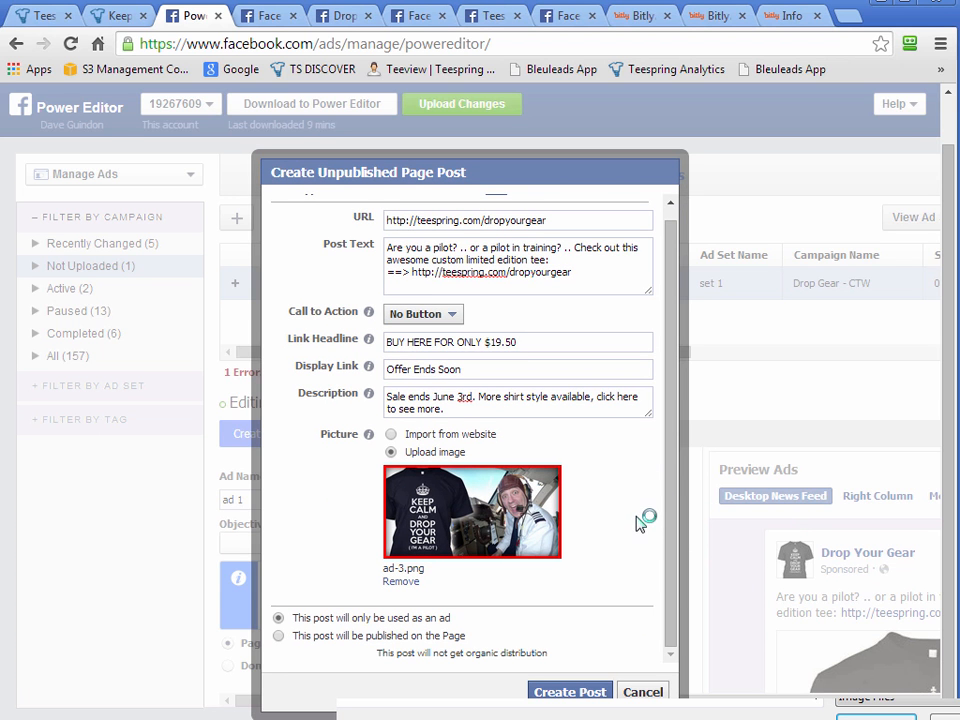
pyautogui.moveTo(674, 553)
pyautogui.mouseDown()
pyautogui.moveTo(672, 520)
pyautogui.moveTo(671, 568)
pyautogui.mouseUp()
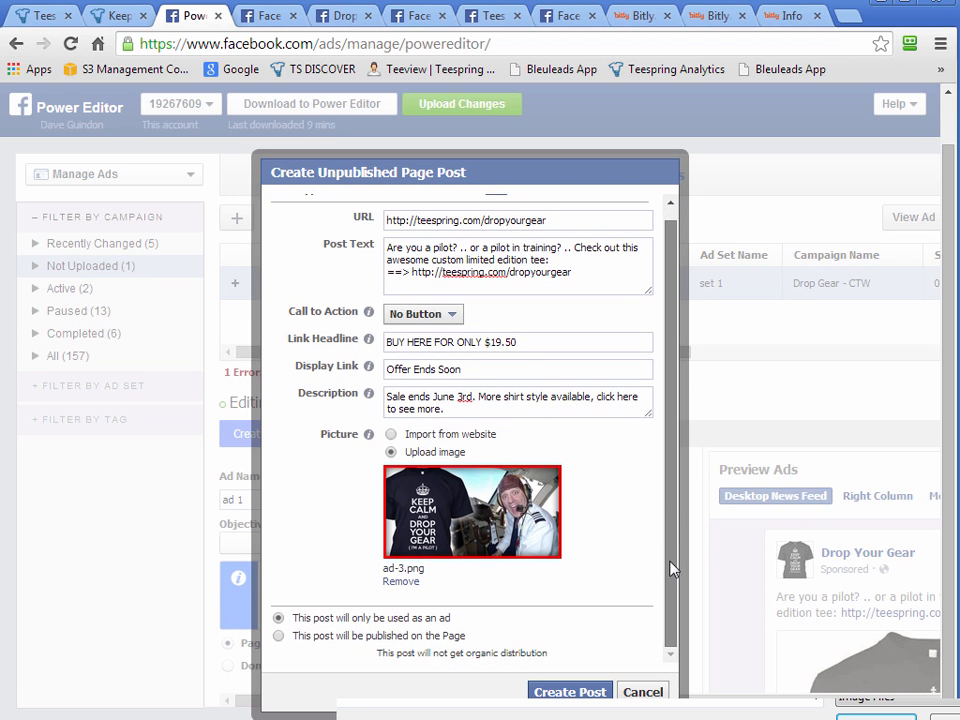
pyautogui.click(569, 692)
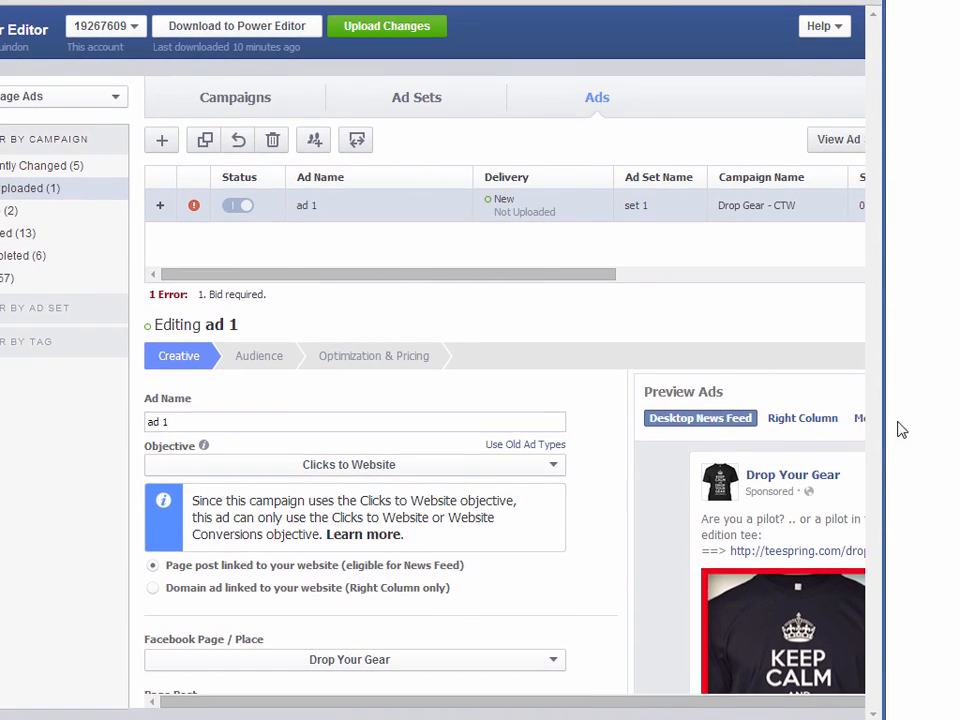
# Examine the ad's Desktop News Feed preview, including the picture, headline, description and display link
pyautogui.moveTo(896, 600); pyautogui.dragTo(958, 600)
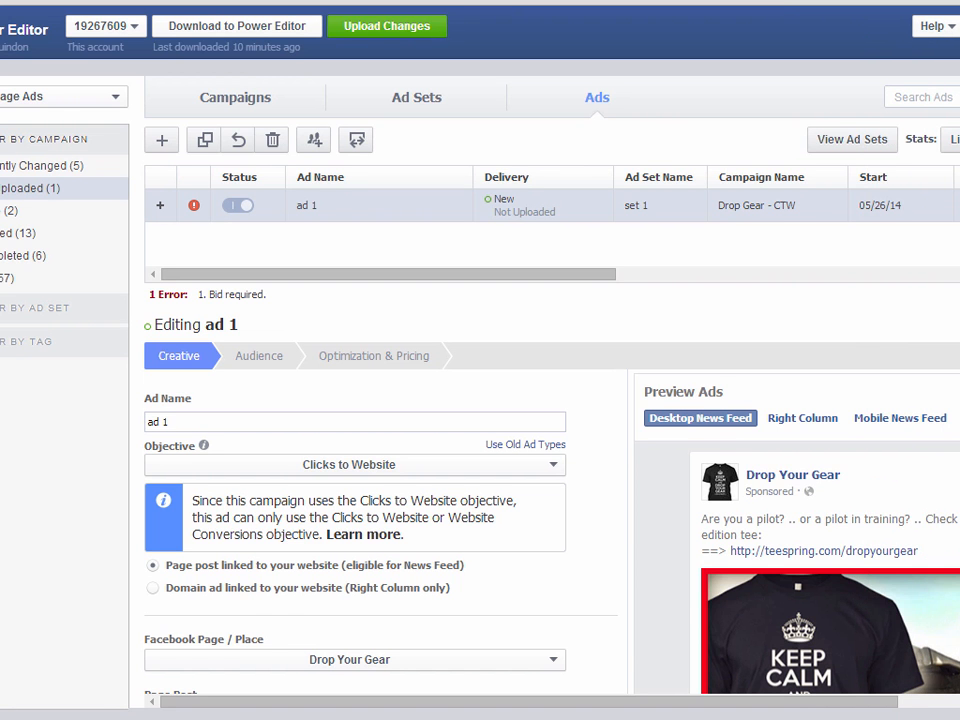
pyautogui.scroll(-1, 613, 597)
pyautogui.scroll(-2, 613, 597)
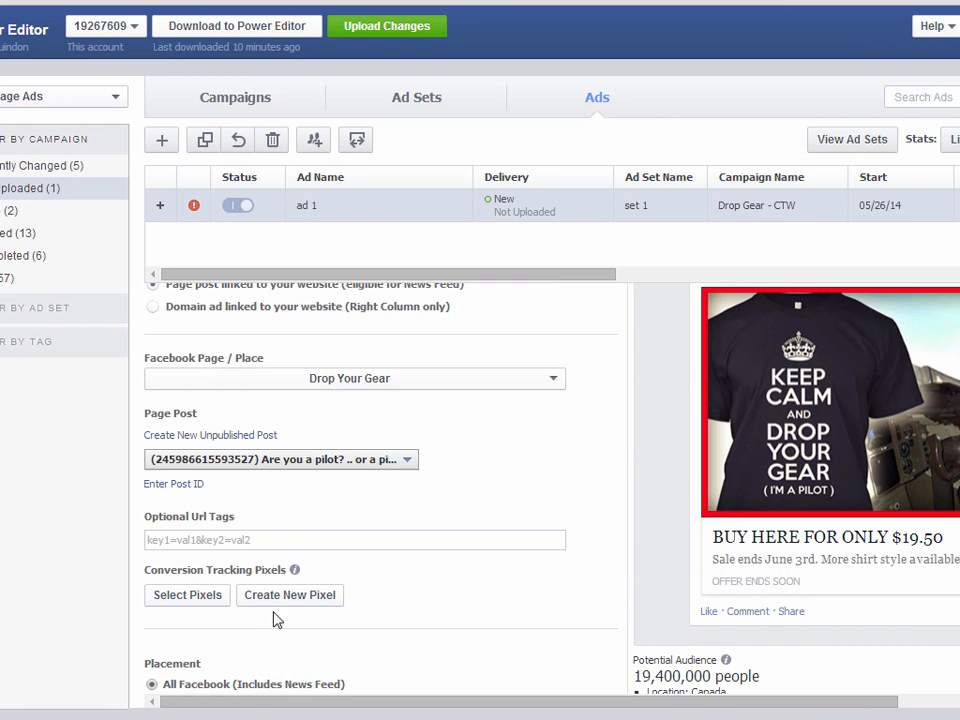
pyautogui.click(160, 525)
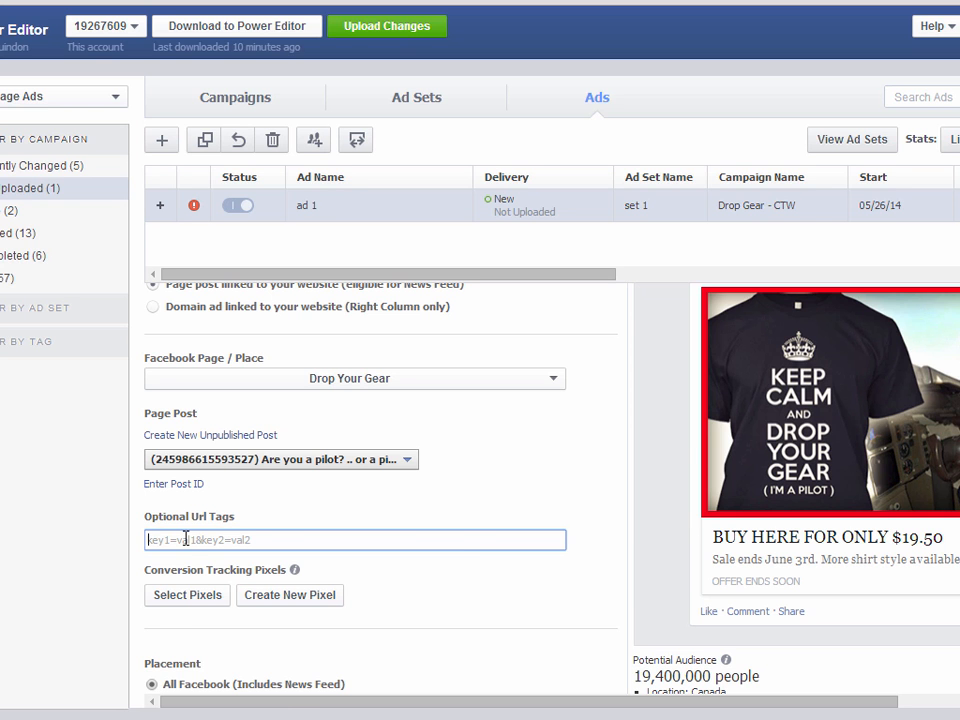
pyautogui.moveTo(293, 705); pyautogui.dragTo(430, 705)
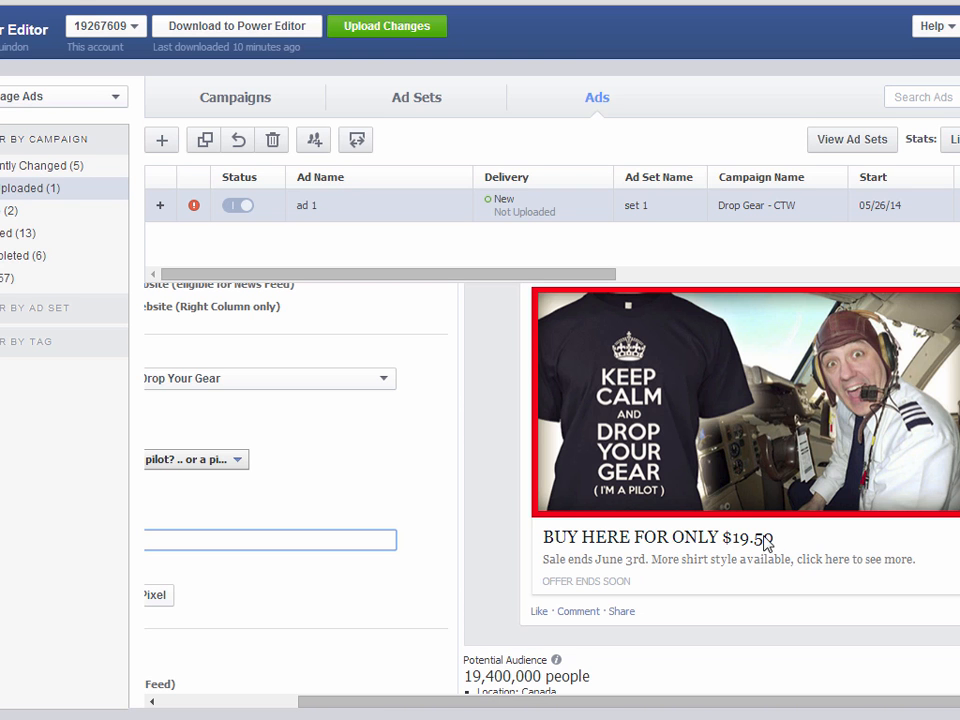
pyautogui.moveTo(779, 541); pyautogui.dragTo(612, 542)
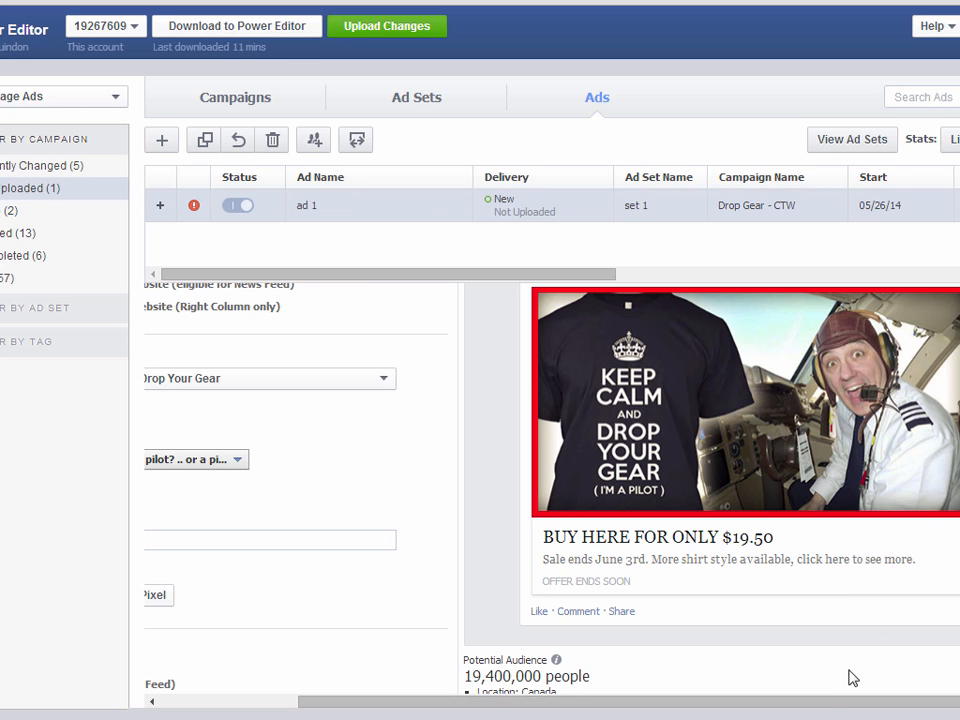
pyautogui.moveTo(826, 704); pyautogui.dragTo(631, 717)
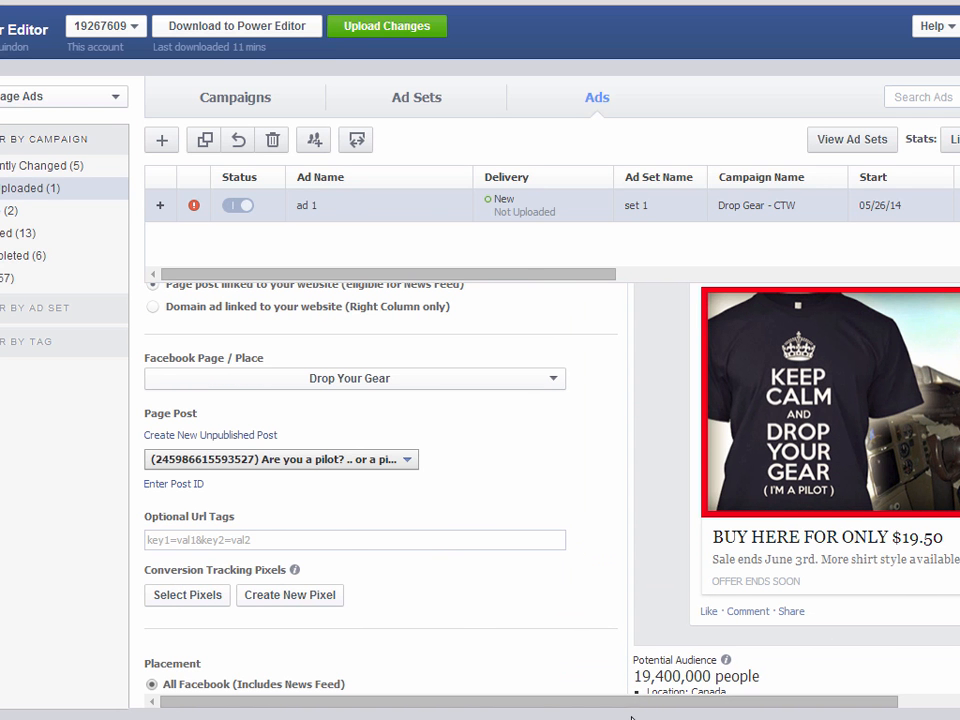
# Switch to the Drop Your Gear Facebook page and examine the shirt photo post's tagged teespring link
pyautogui.click(344, 548)
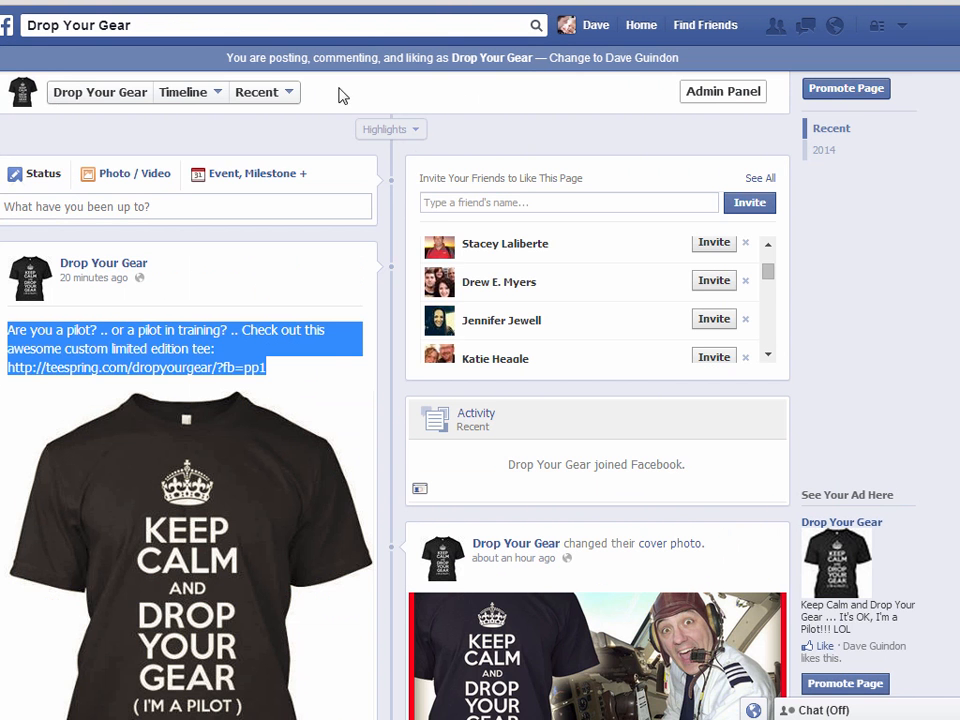
pyautogui.scroll(-1, 321, 336)
pyautogui.click(321, 336)
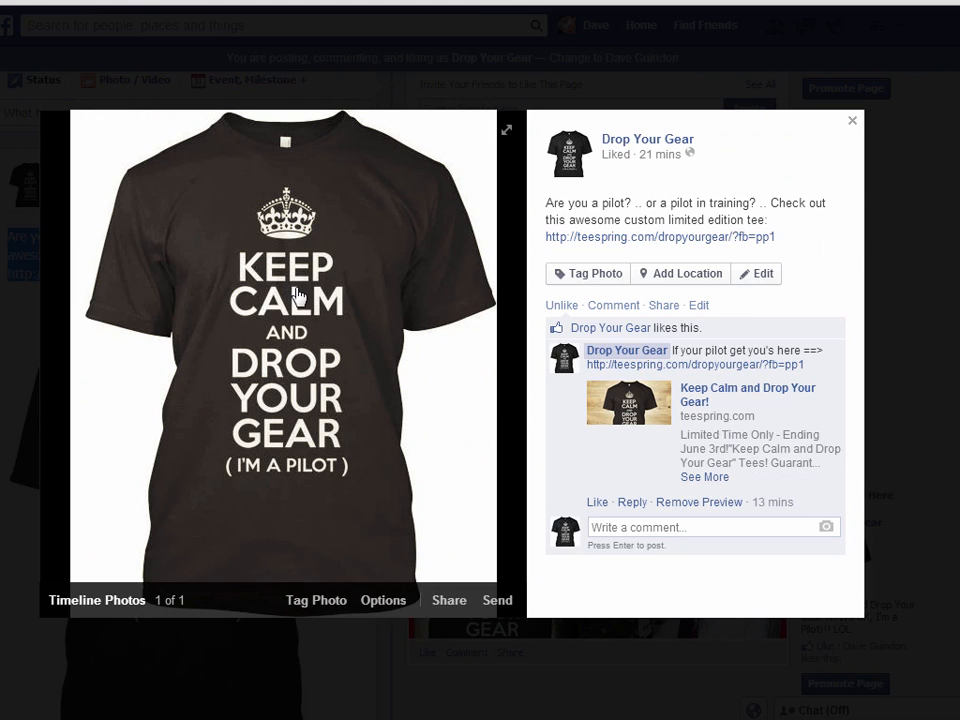
pyautogui.click(891, 231)
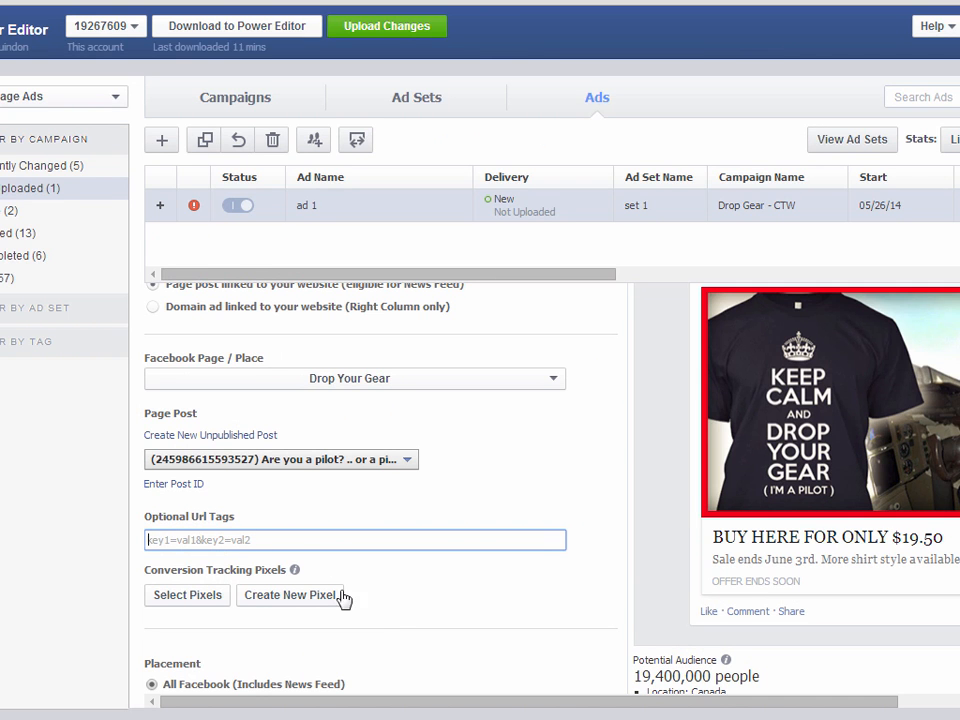
pyautogui.scroll(-5, 445, 634)
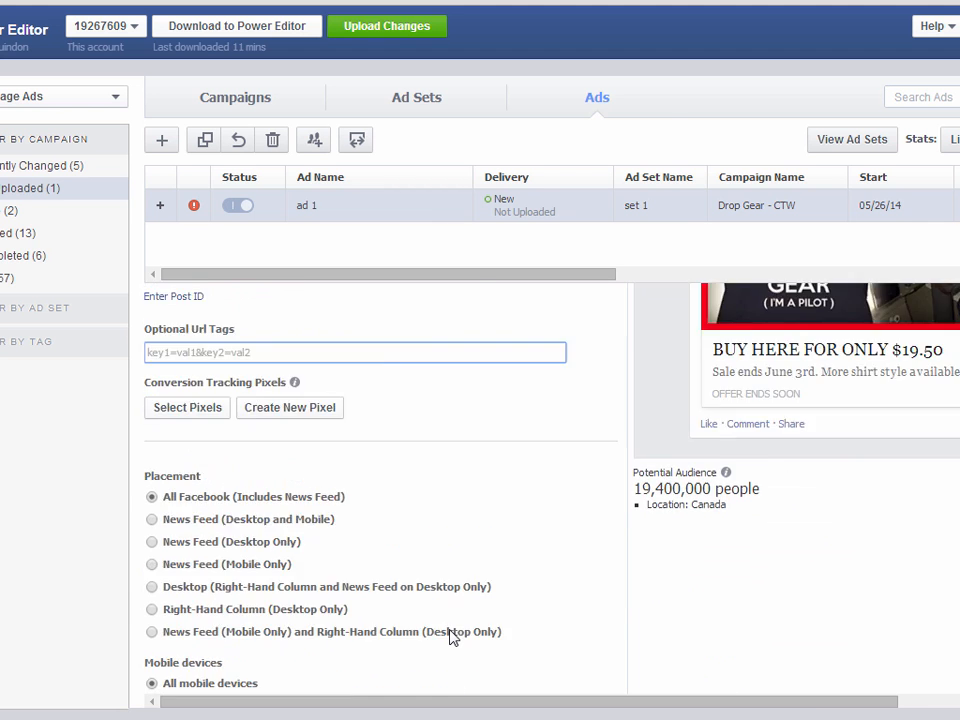
pyautogui.scroll(5, 449, 634)
pyautogui.click(240, 531)
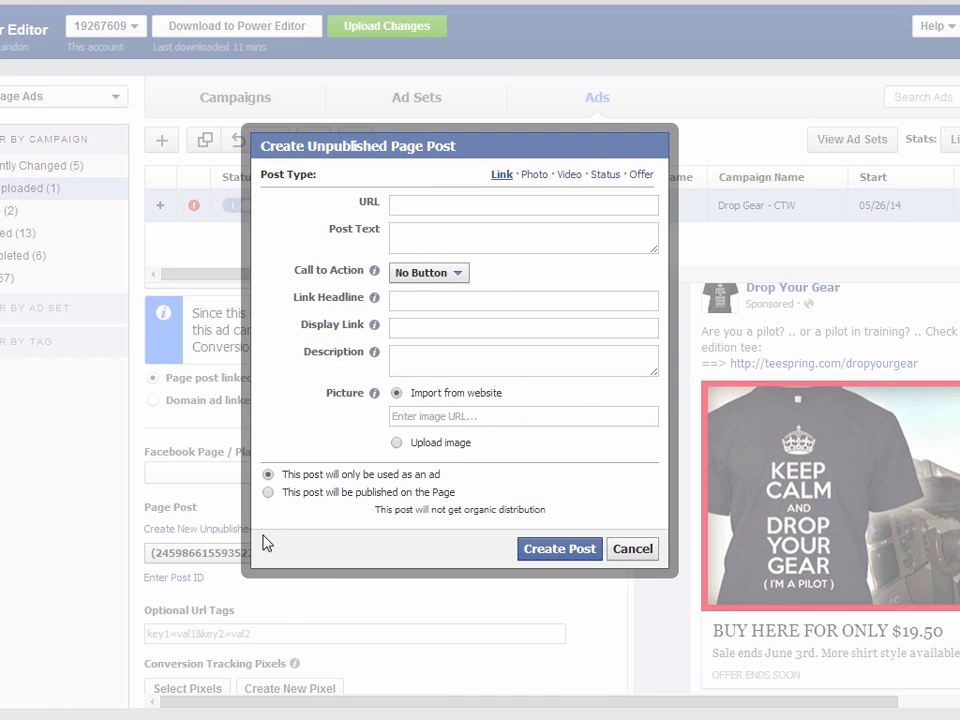
pyautogui.click(419, 199)
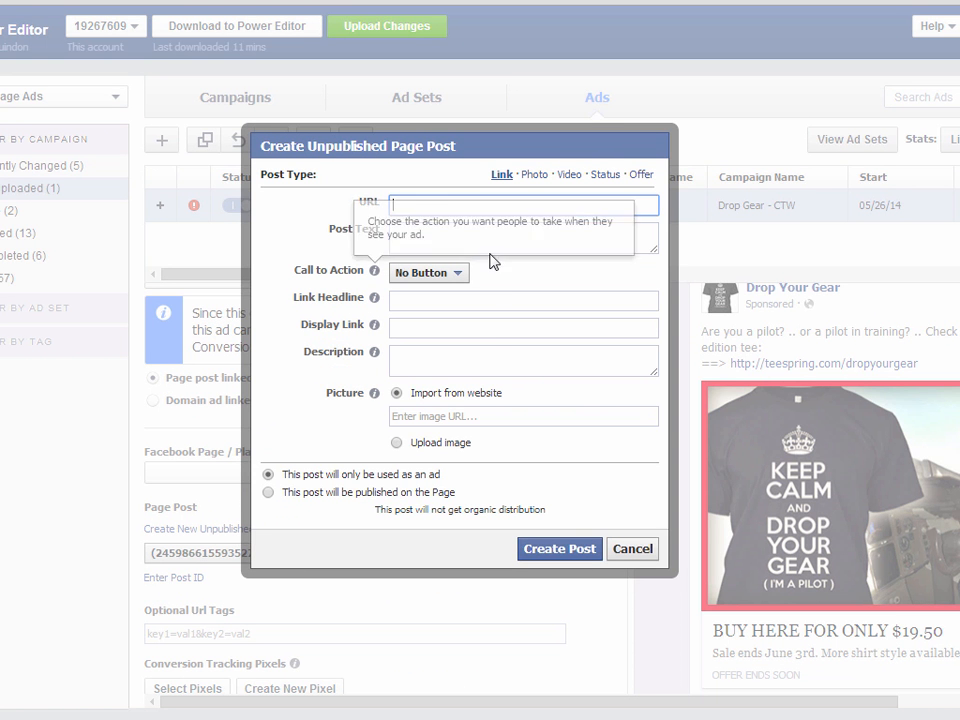
pyautogui.click(648, 553)
# Set the ad's optional URL tags to fb=a1
pyautogui.click(199, 630)
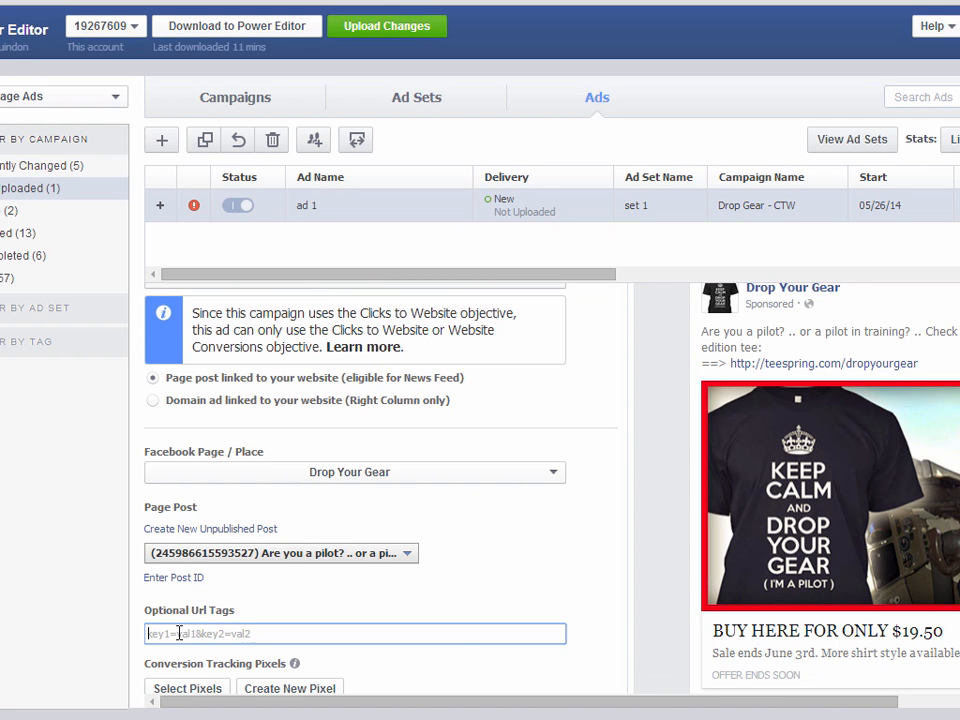
pyautogui.scroll(-1, 257, 628)
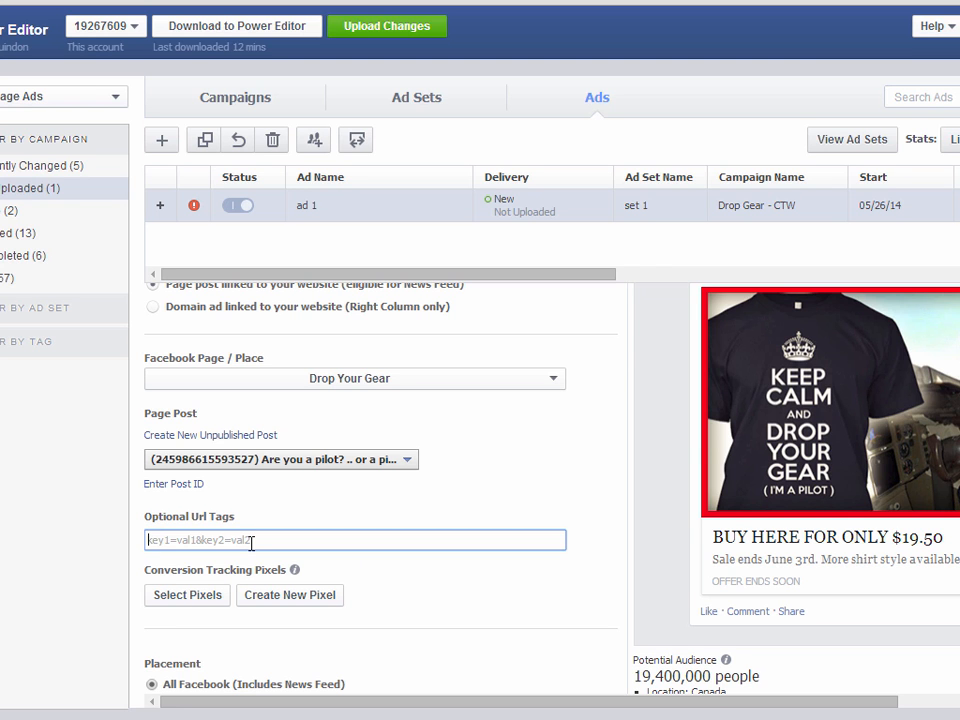
pyautogui.write('fb=a1')
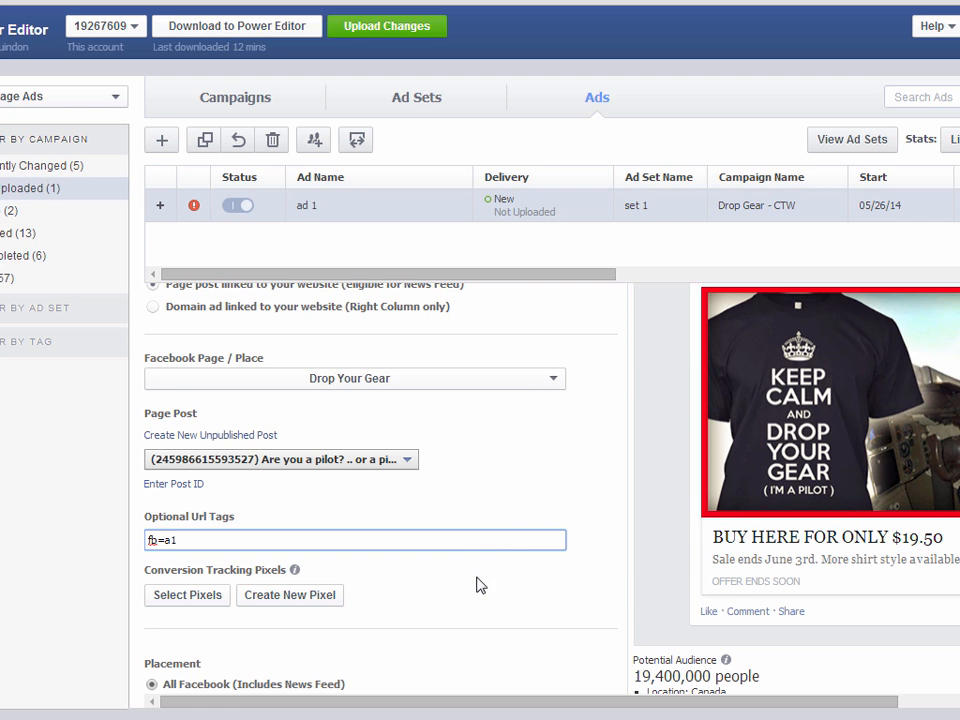
# Search the conversion-tracking pixels for "drop" and attach the "teespring - drop gear 1" pixel to the ad
pyautogui.scroll(-1, 515, 545)
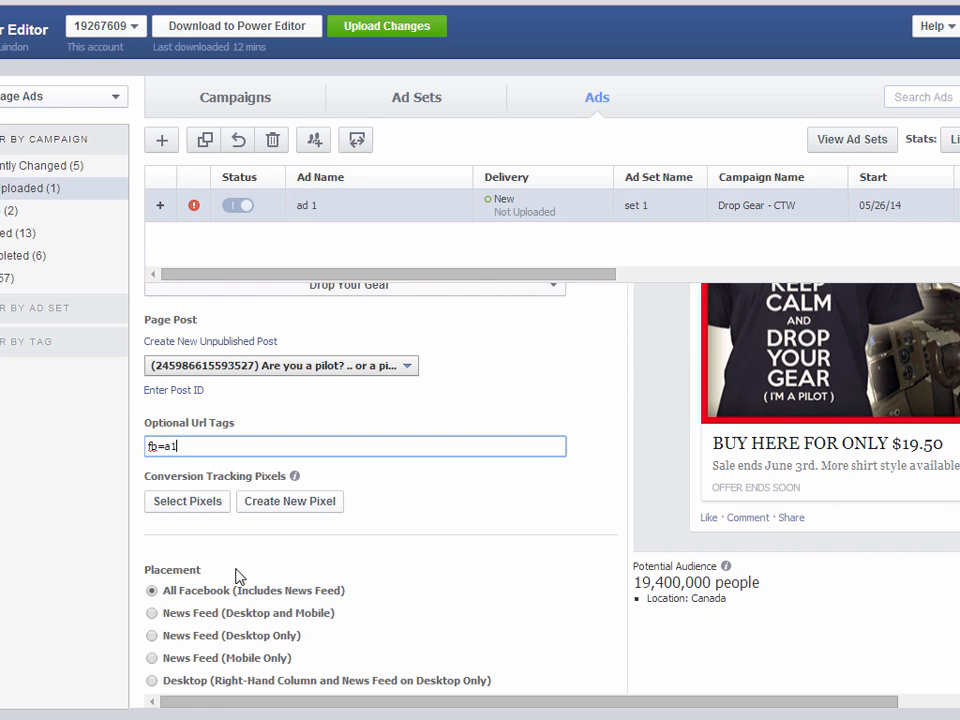
pyautogui.click(183, 513)
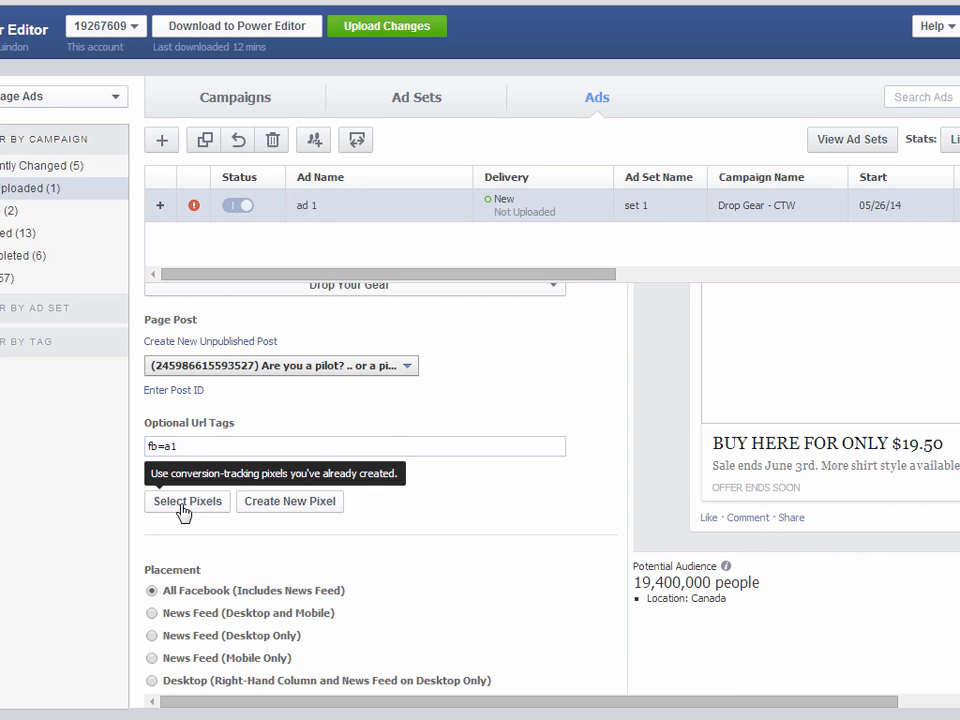
pyautogui.click(198, 508)
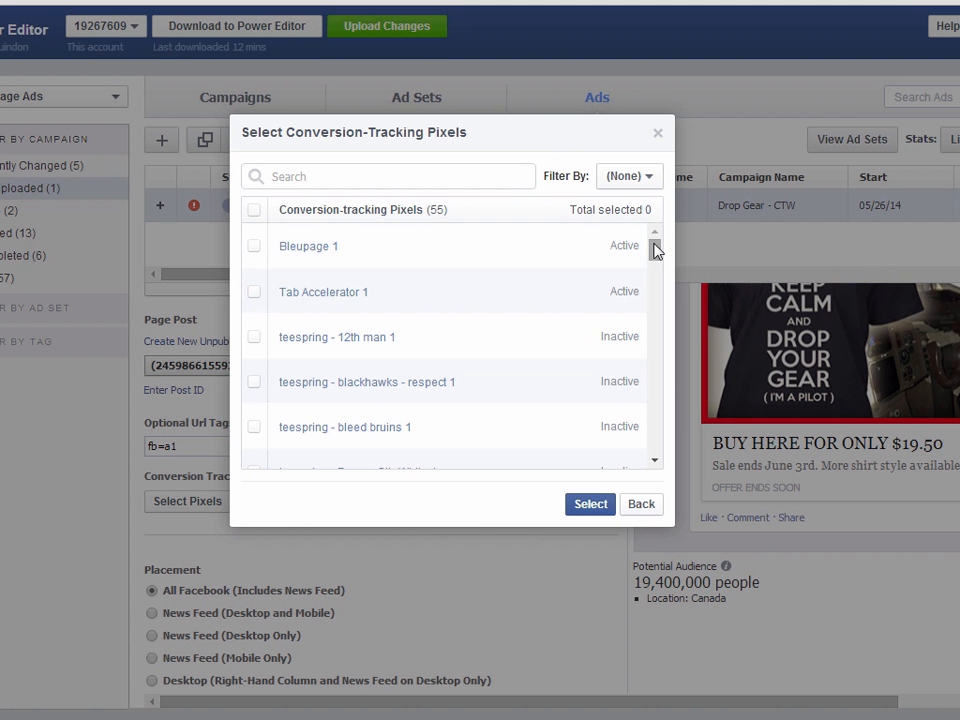
pyautogui.click(385, 176)
pyautogui.write('drop')
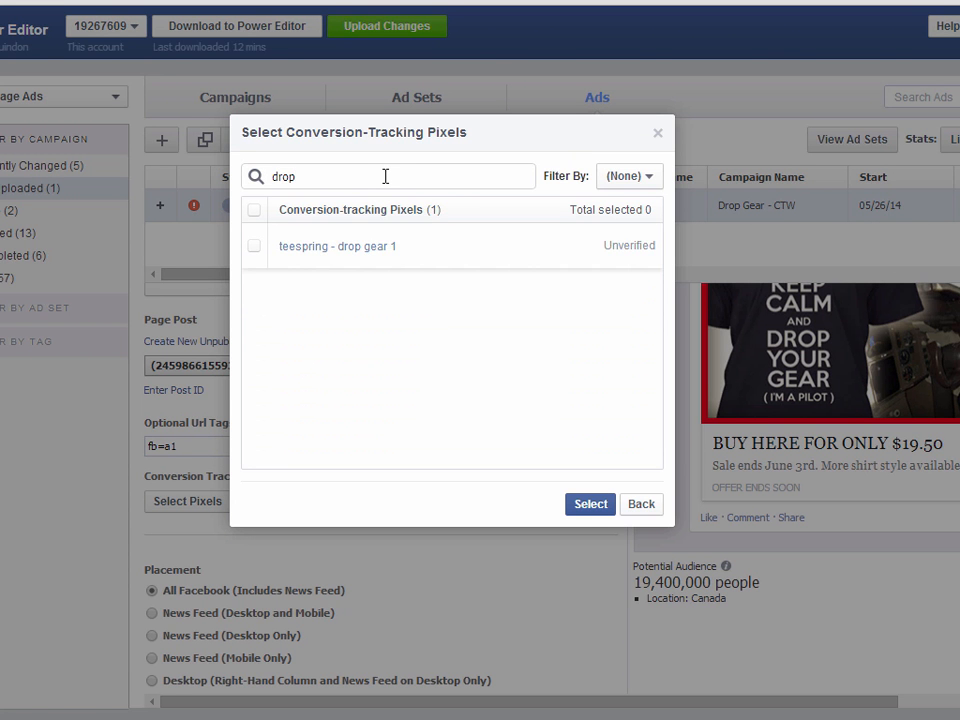
pyautogui.click(392, 255)
pyautogui.click(583, 504)
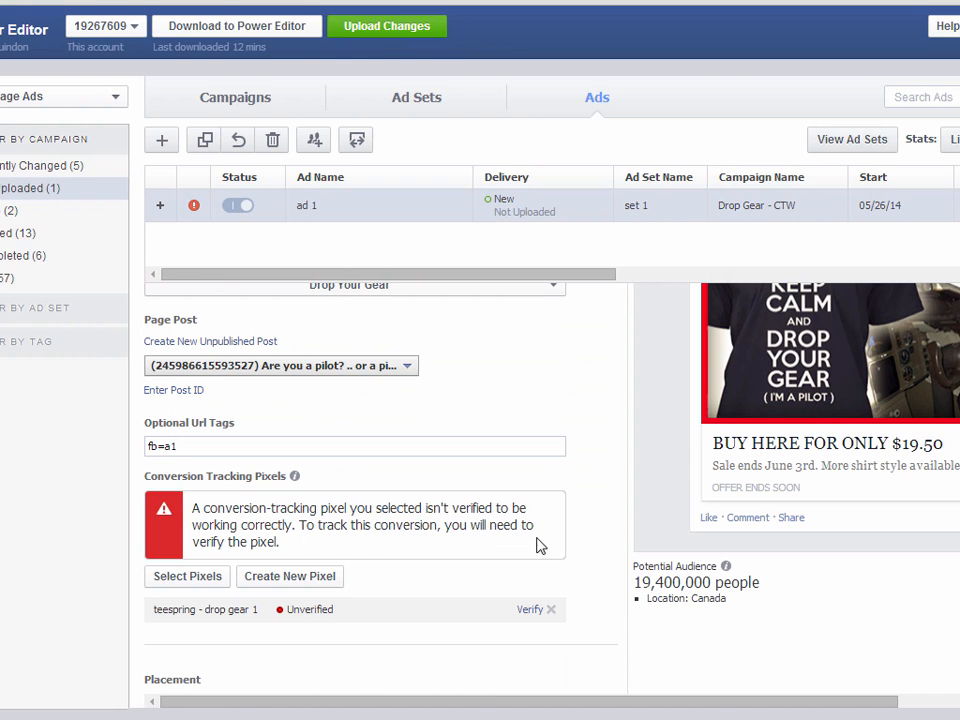
# Set the ad's placement to News Feed (Desktop and Mobile), keeping all mobile devices
pyautogui.scroll(-3, 439, 557)
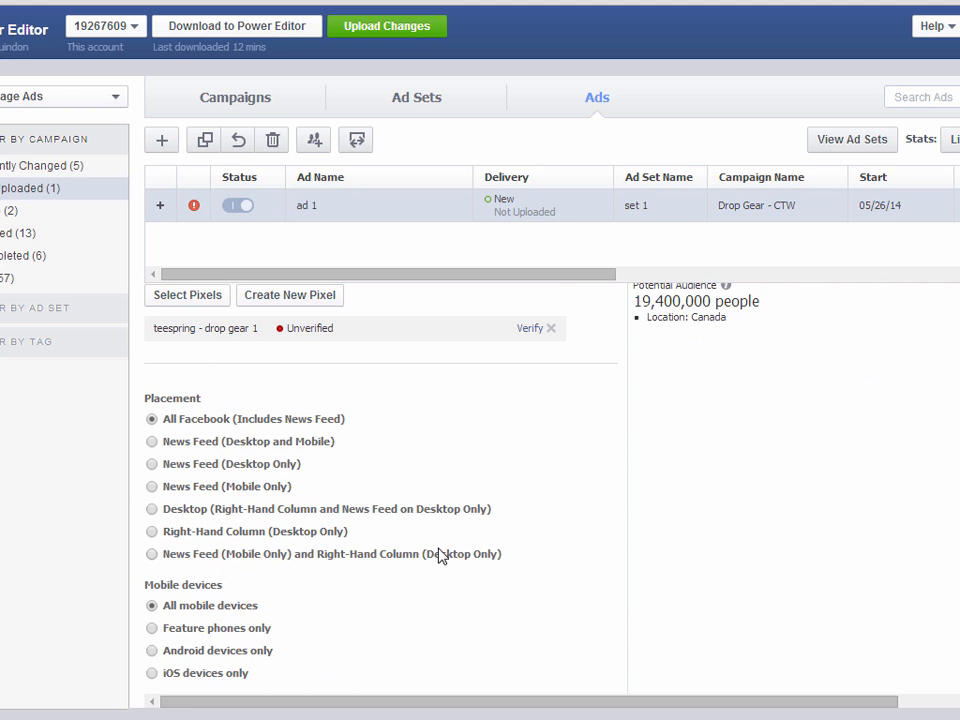
pyautogui.click(151, 443)
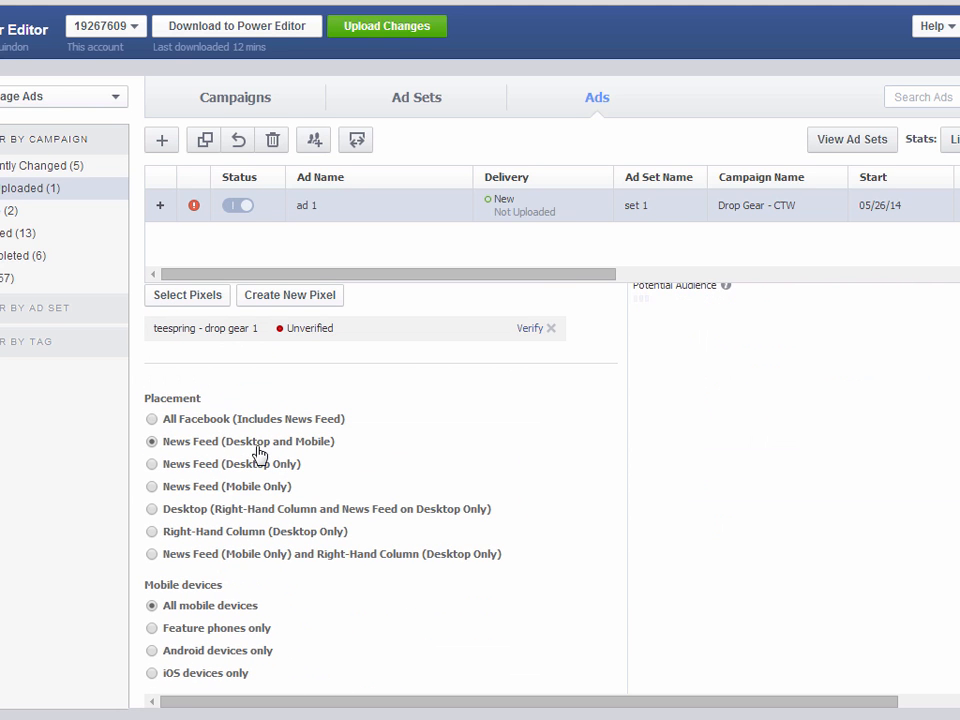
pyautogui.scroll(-2, 544, 568)
# Add the United States to the ad audience's targeted locations alongside Canada
pyautogui.scroll(10, 495, 388)
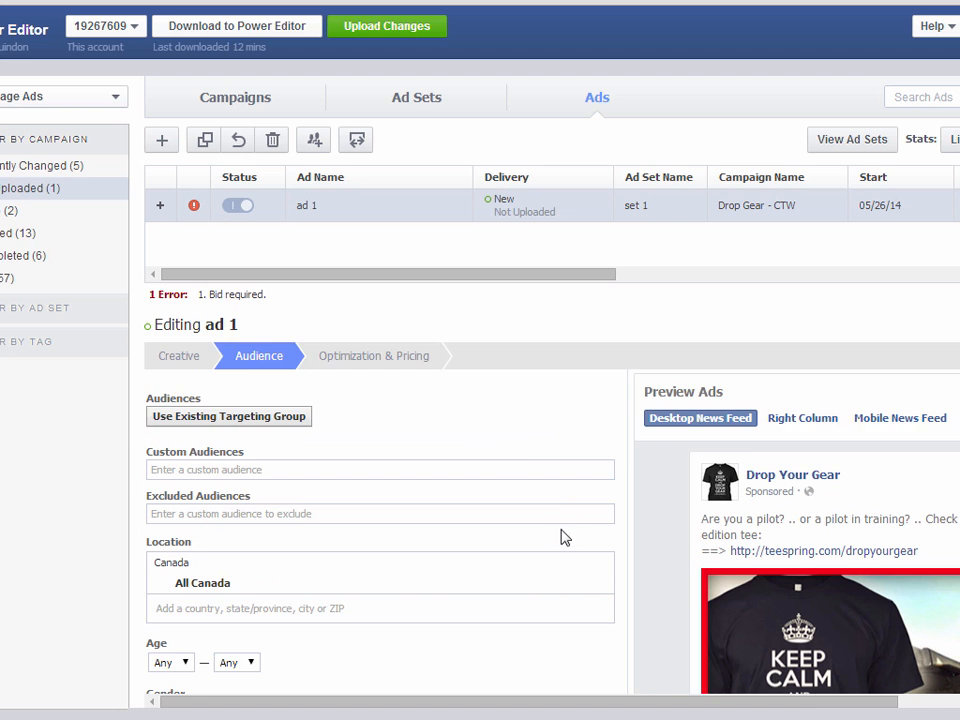
pyautogui.scroll(-2, 561, 536)
pyautogui.click(244, 421)
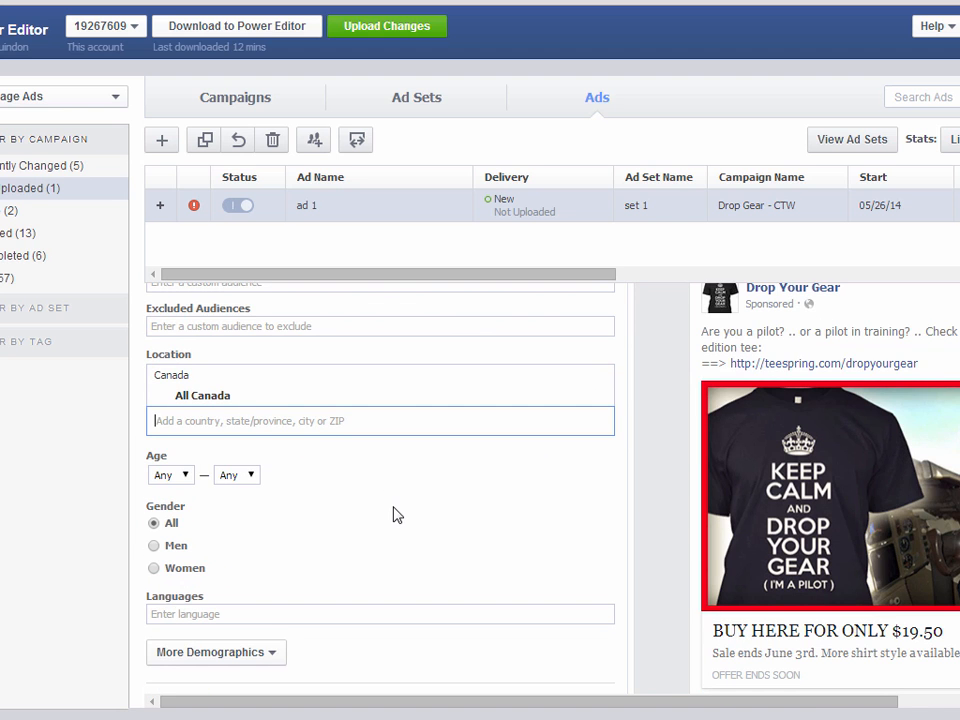
pyautogui.write('uni')
pyautogui.click(261, 447)
# Set the audience's age range to 18–64
pyautogui.click(183, 518)
pyautogui.click(161, 607)
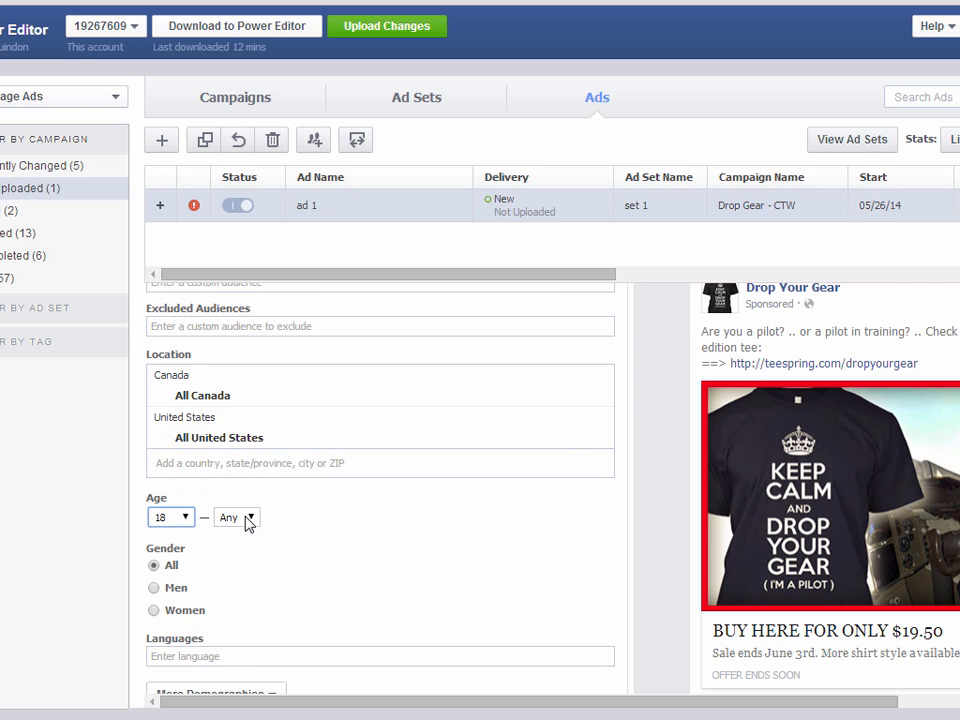
pyautogui.click(249, 520)
pyautogui.moveTo(253, 551); pyautogui.dragTo(249, 607)
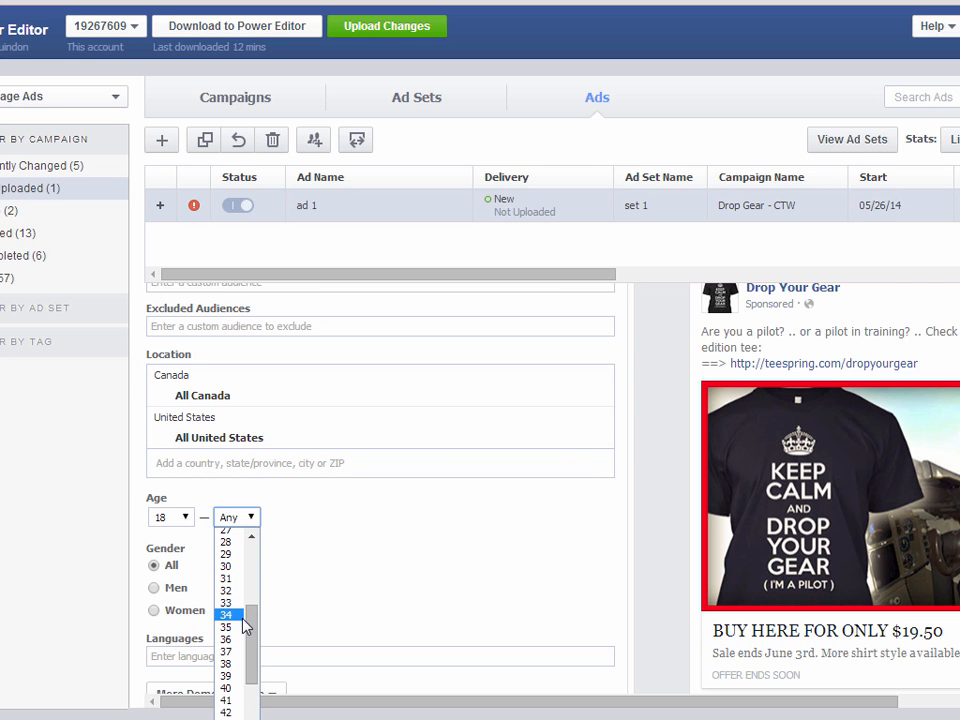
pyautogui.scroll(-6, 242, 624)
pyautogui.click(230, 717)
pyautogui.click(399, 574)
# Add job-title targeting from the work demographics to the audience, with the job title Pilot
pyautogui.scroll(-4, 401, 573)
pyautogui.scroll(1, 330, 476)
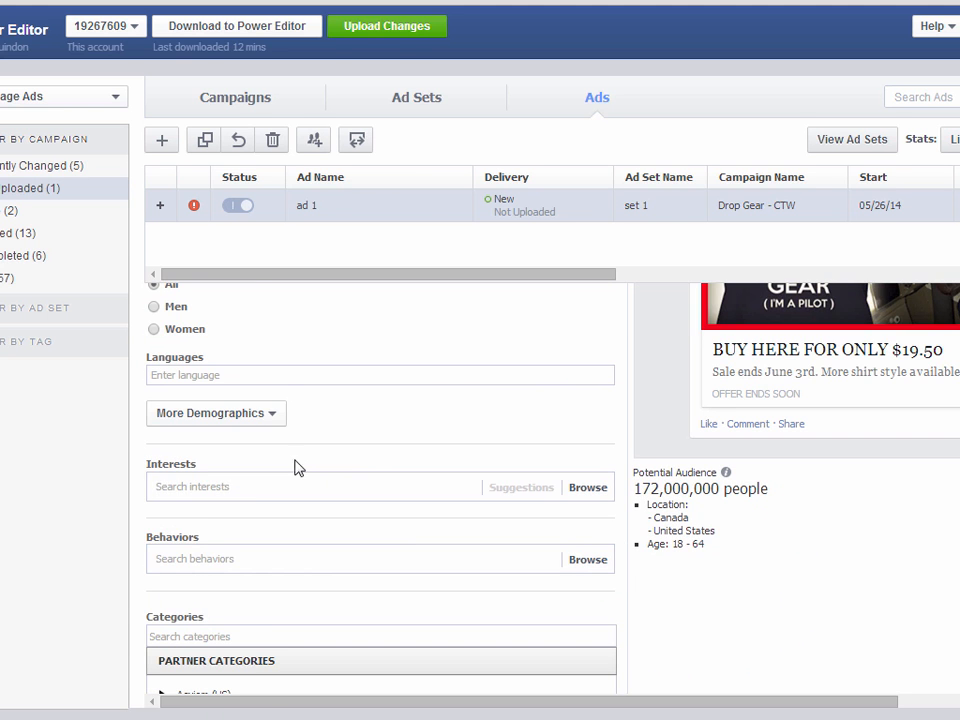
pyautogui.click(270, 420)
pyautogui.moveTo(210, 497)
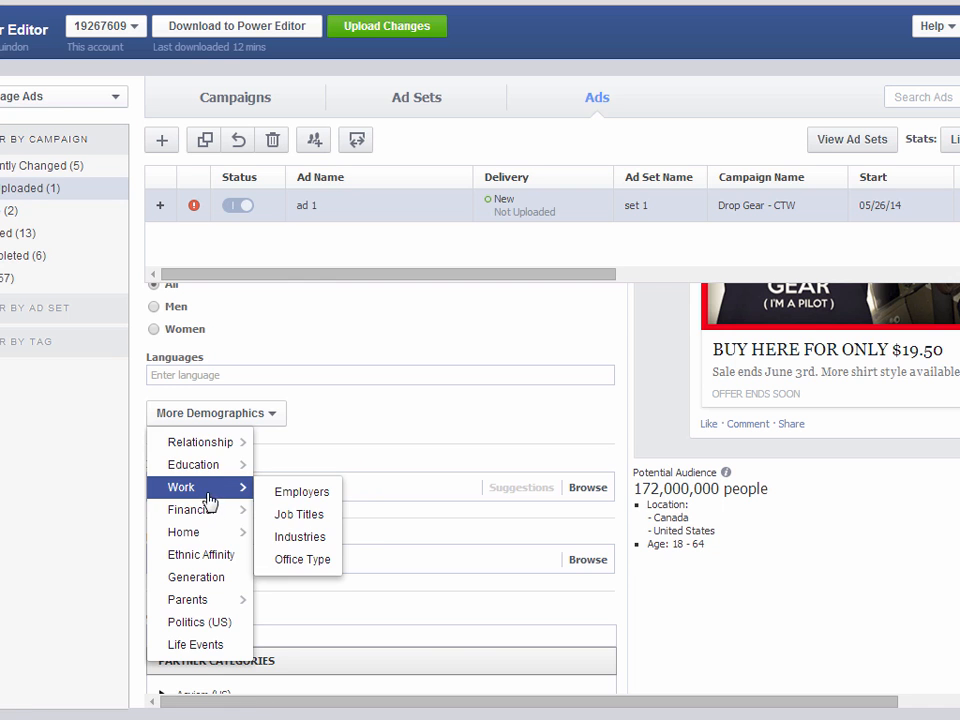
pyautogui.click(328, 516)
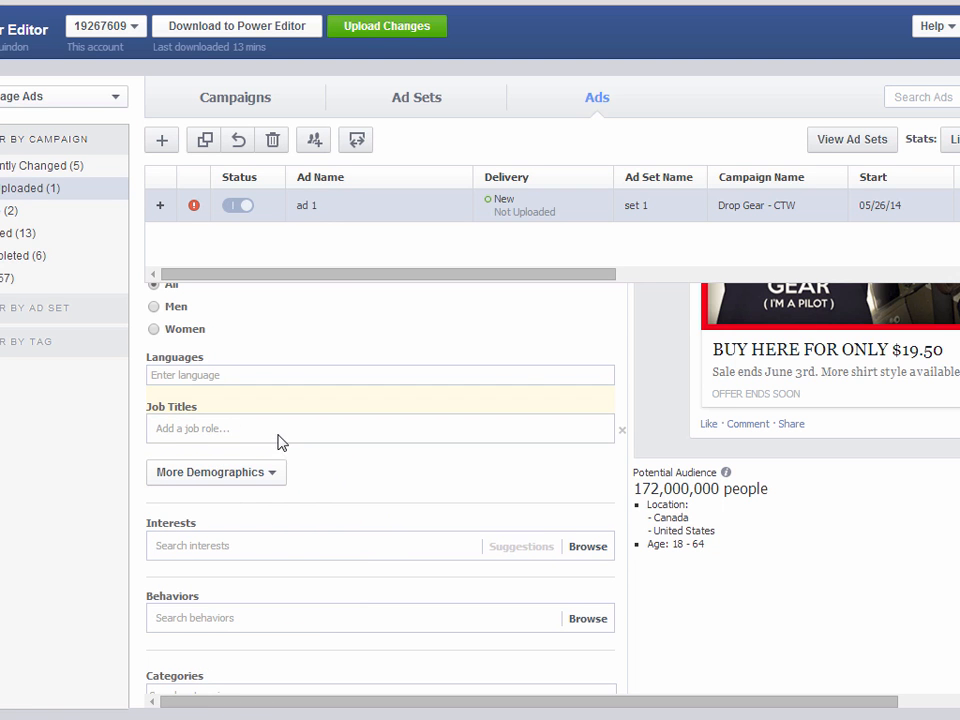
pyautogui.click(277, 440)
pyautogui.write('pilo')
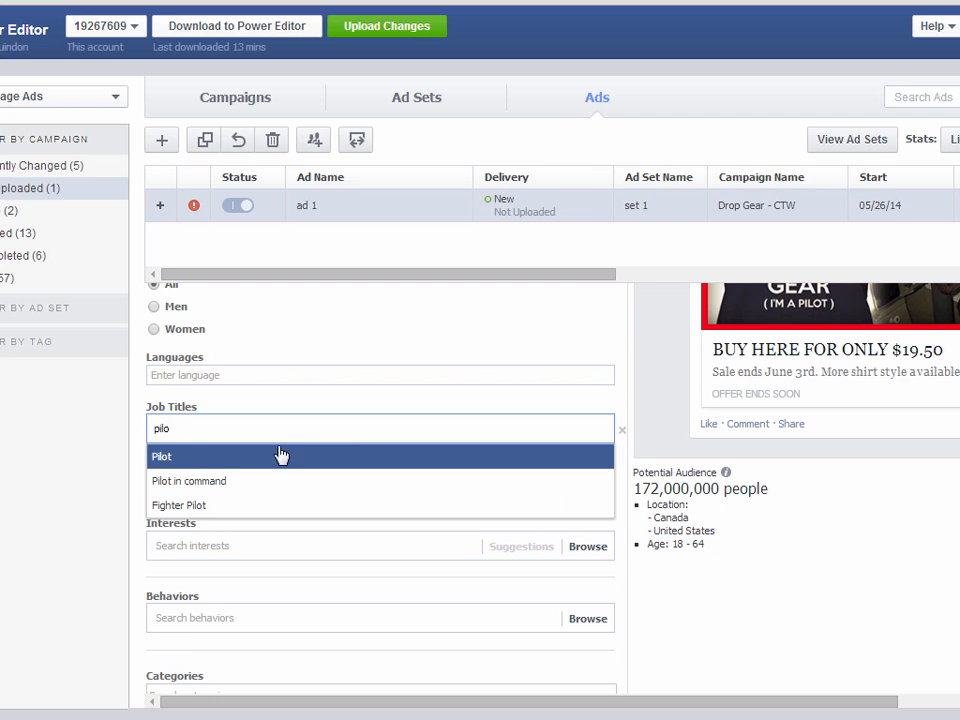
pyautogui.click(278, 451)
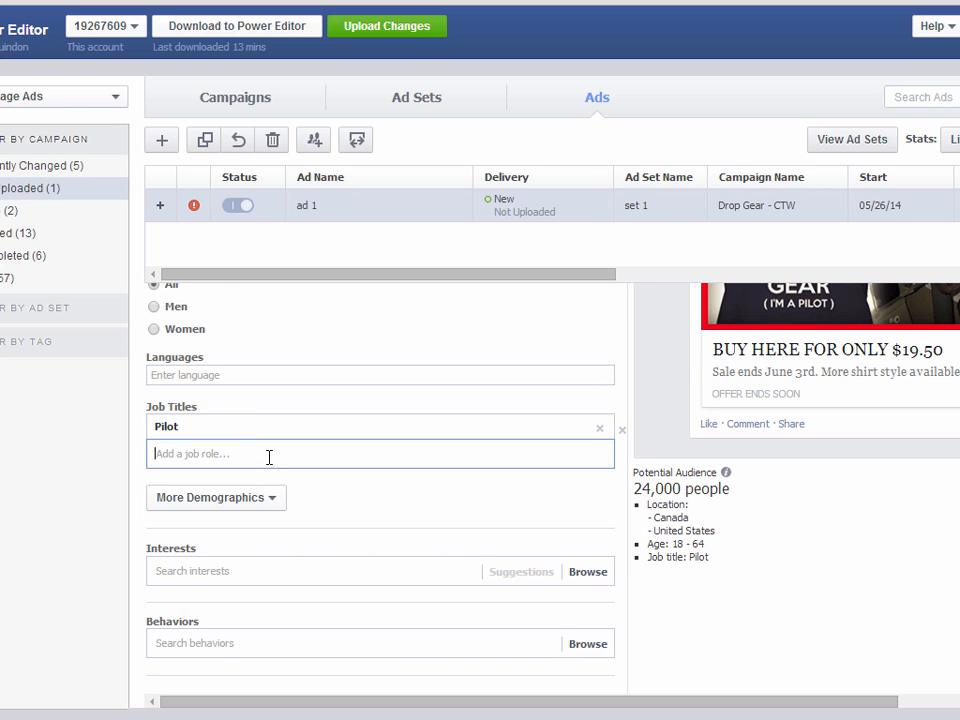
# Add the job titles Pilot in command, Fighter Pilot and First officer (aeronautics) to the ad audience's targeting
pyautogui.write('pilo')
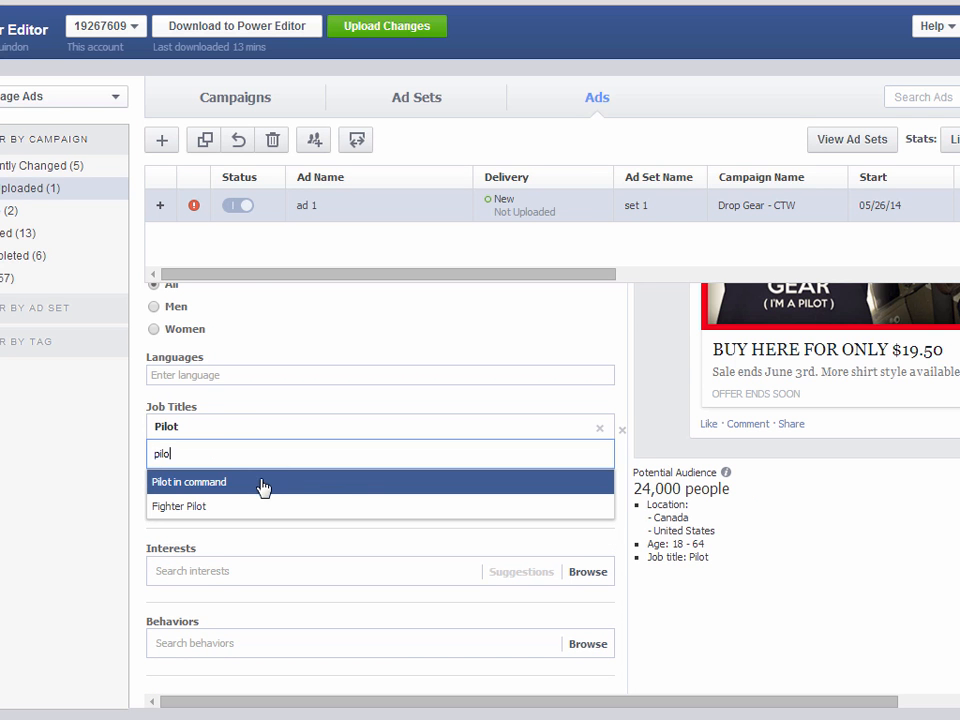
pyautogui.click(264, 487)
pyautogui.write('pilo')
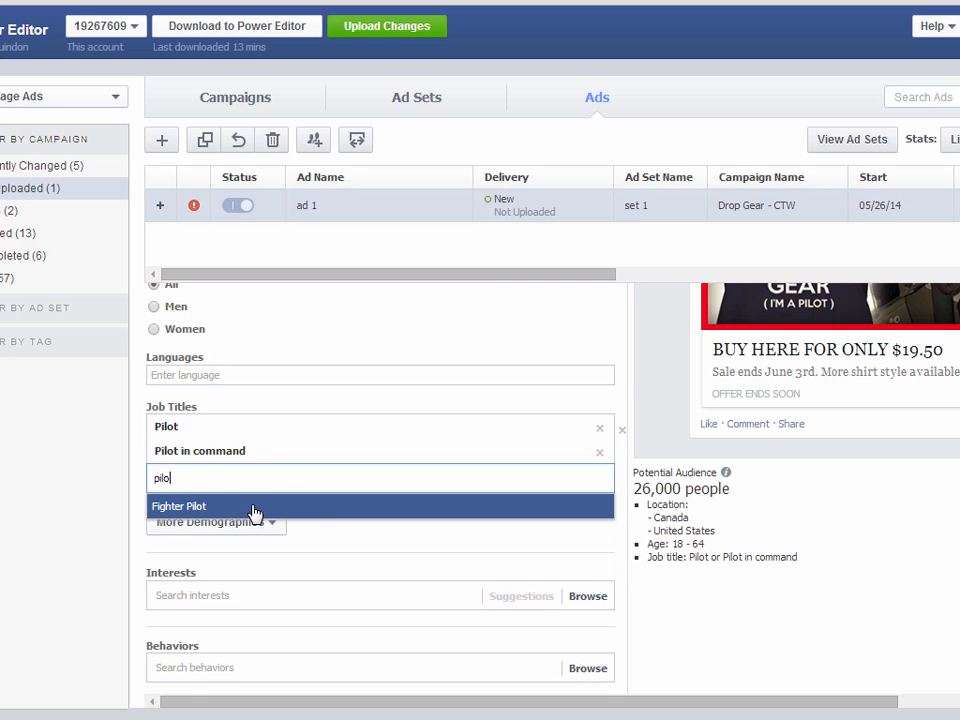
pyautogui.click(255, 511)
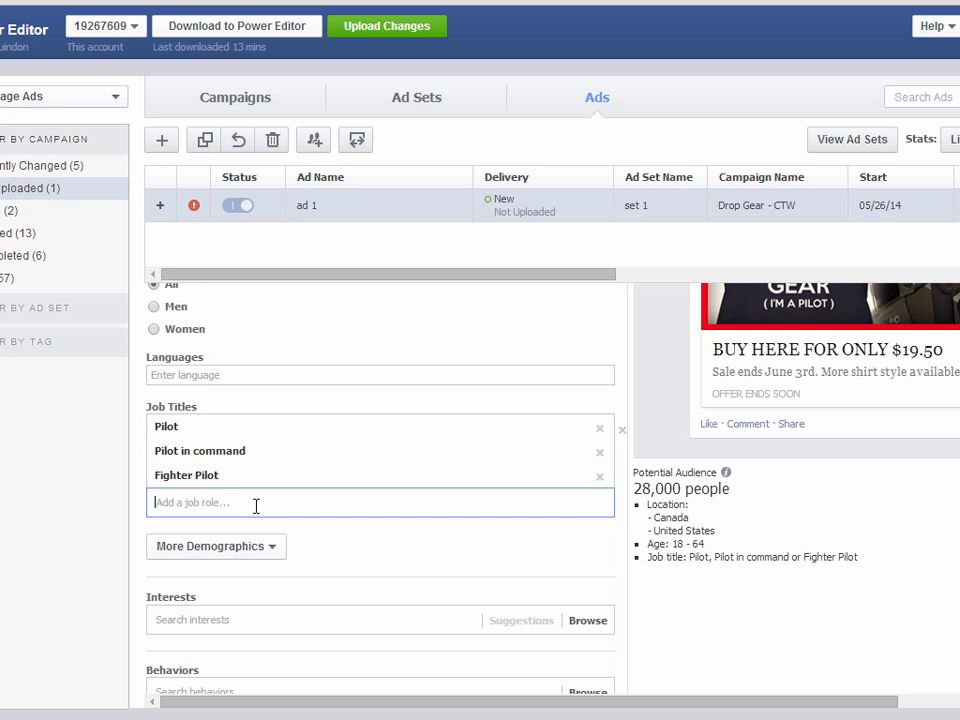
pyautogui.write('first')
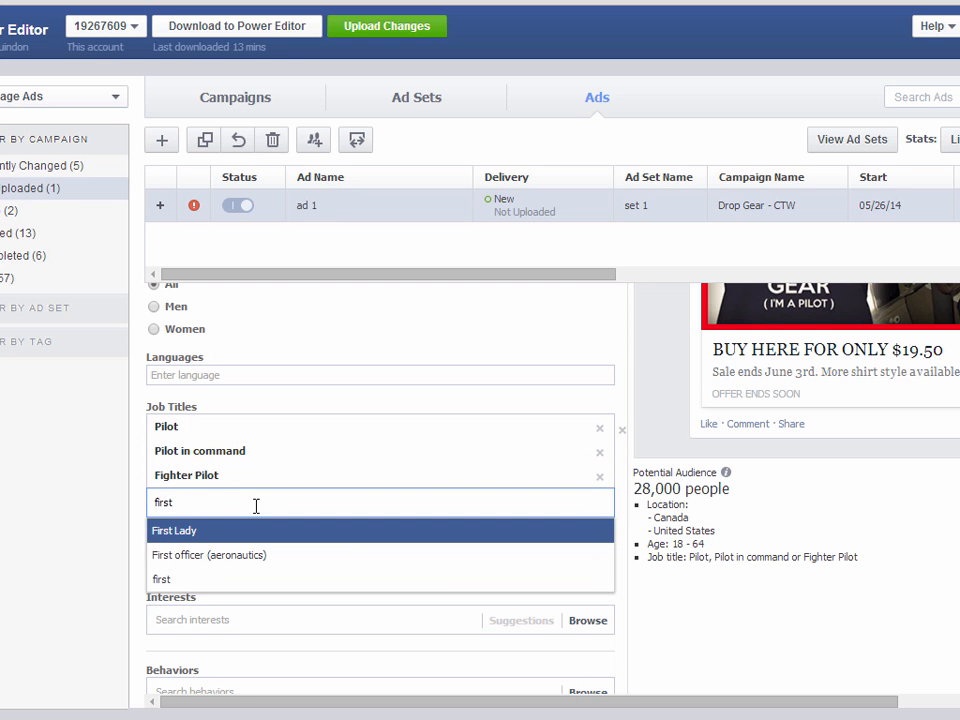
pyautogui.click(270, 558)
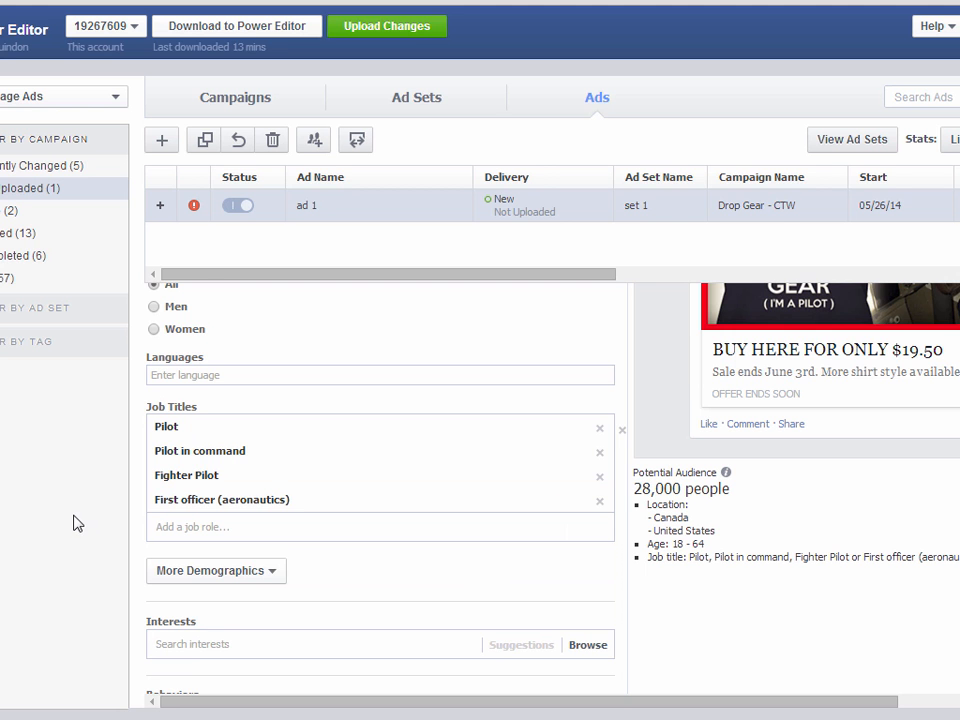
# Set the ad's pricing to Optimized CPM with manually set up bids
pyautogui.scroll(-2, 714, 606)
pyautogui.scroll(-6, 714, 606)
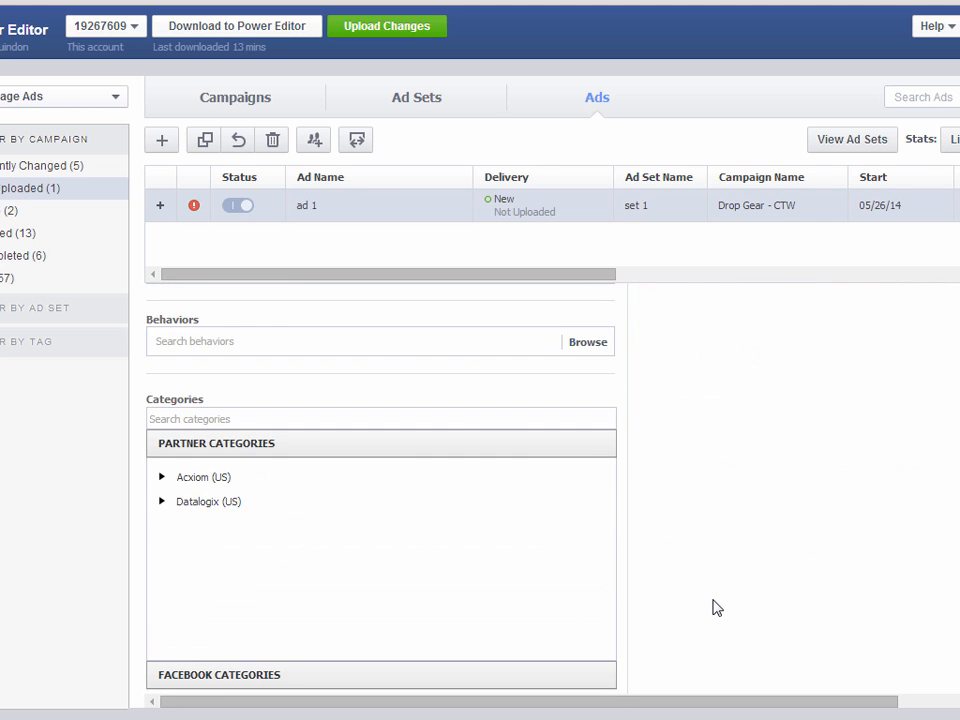
pyautogui.scroll(10, 714, 606)
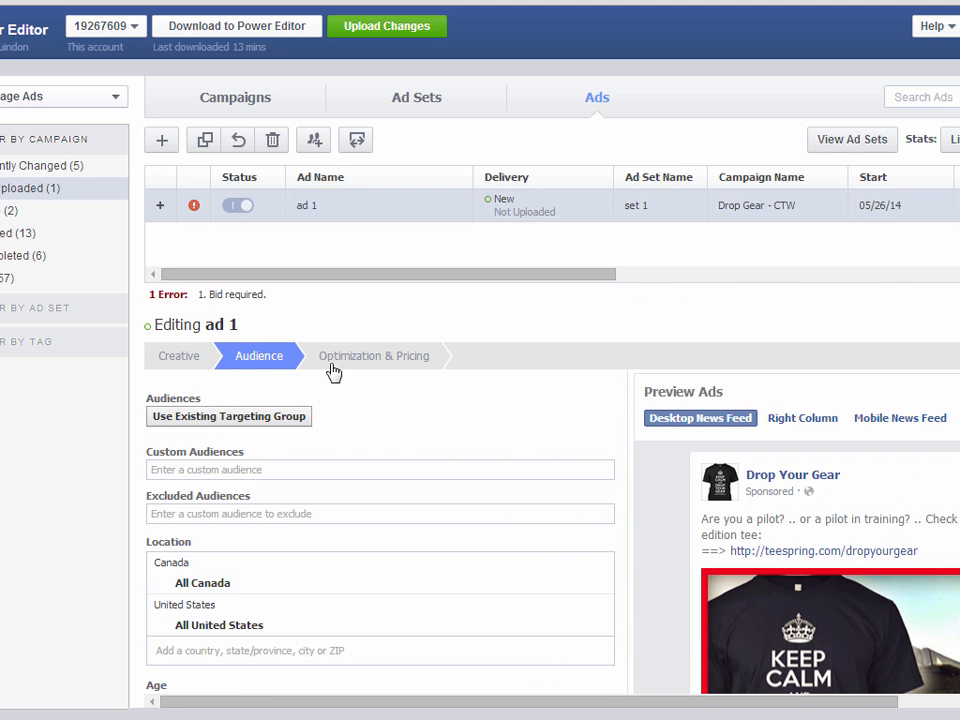
pyautogui.click(377, 368)
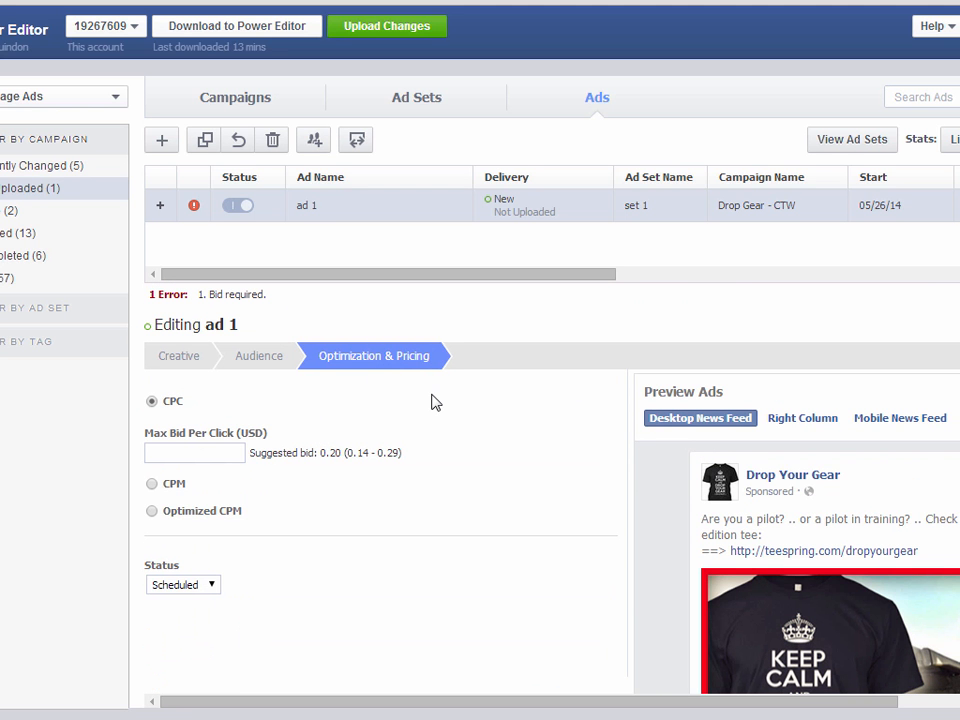
pyautogui.click(152, 512)
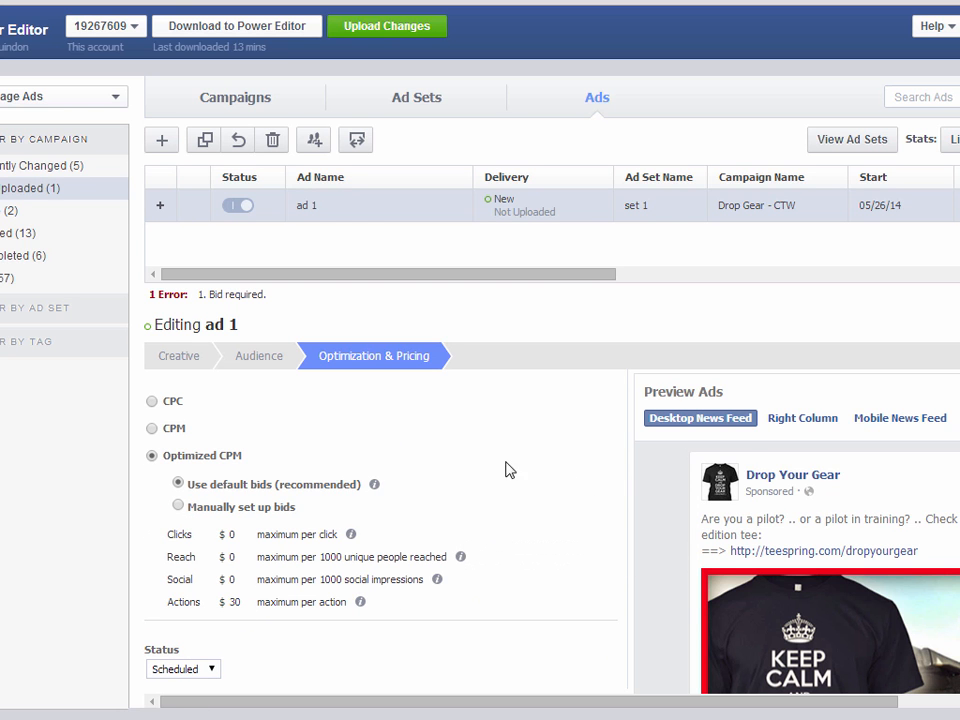
pyautogui.scroll(-1, 556, 448)
pyautogui.scroll(2, 556, 448)
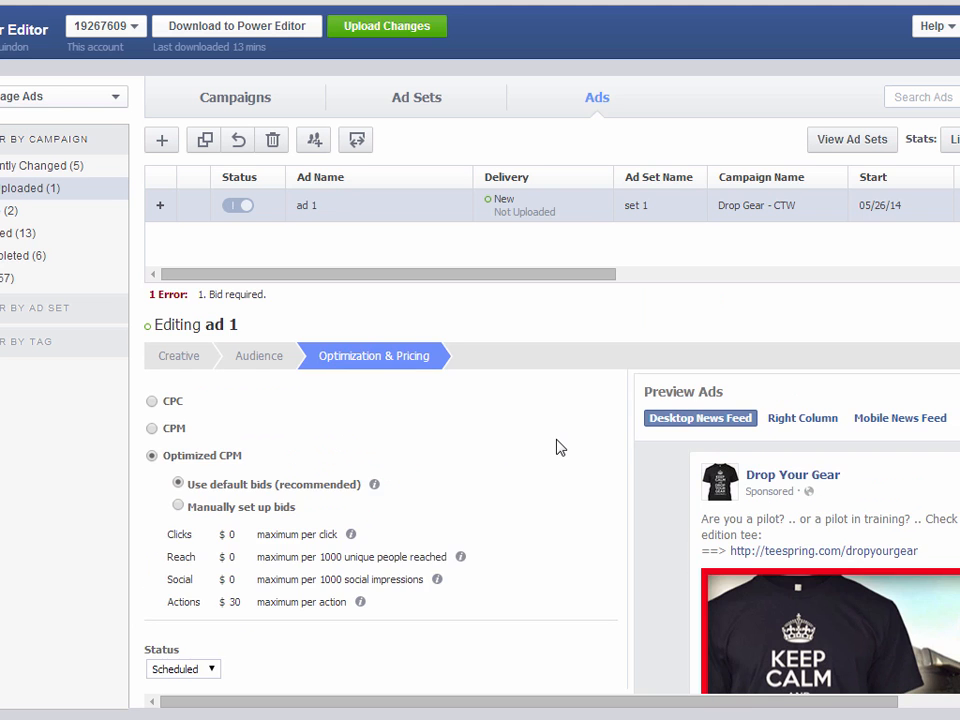
pyautogui.click(178, 507)
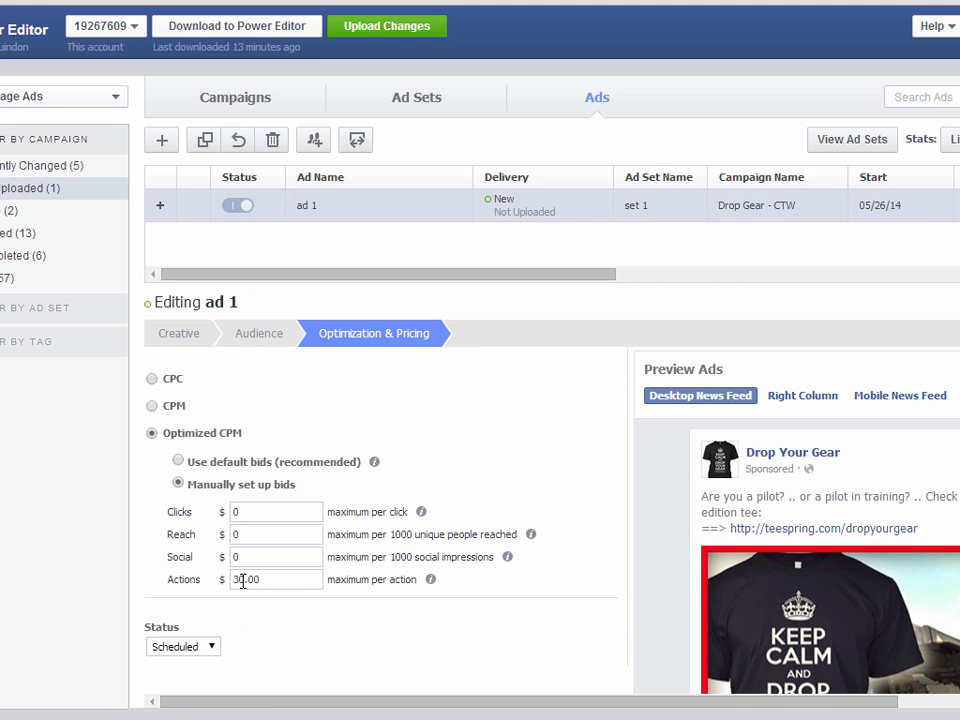
# Set the maximum bid per action to 0 and the maximum bid per click to 5.00
pyautogui.moveTo(233, 580); pyautogui.dragTo(242, 580)
pyautogui.click(617, 617)
pyautogui.scroll(-1, 617, 617)
pyautogui.scroll(1, 617, 617)
pyautogui.moveTo(265, 578); pyautogui.dragTo(220, 600)
pyautogui.write('0')
pyautogui.doubleClick(262, 513)
pyautogui.write('5.00')
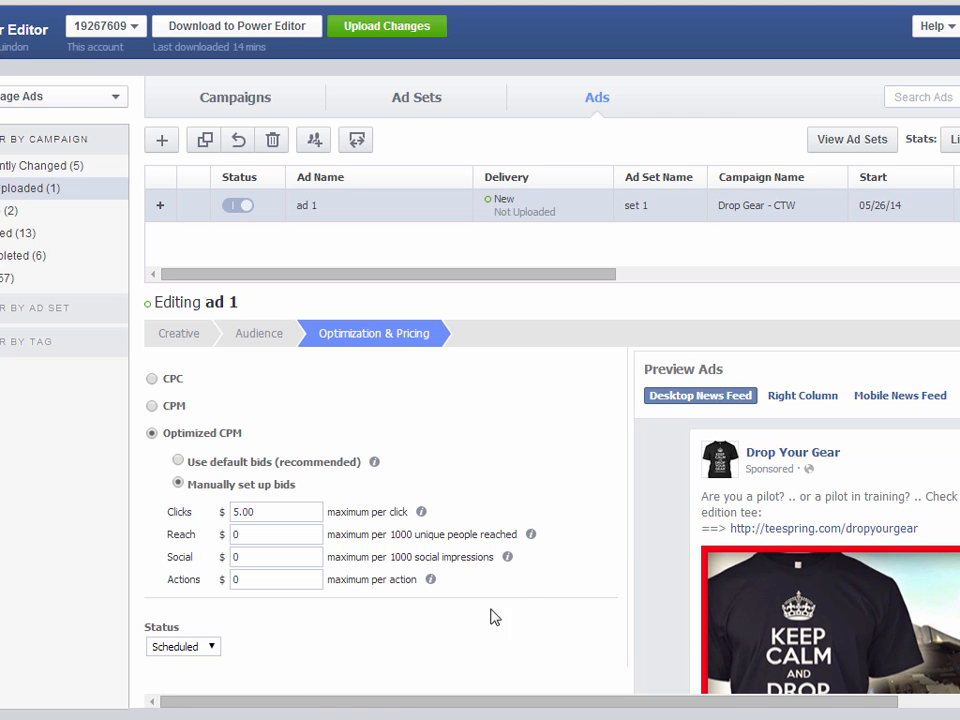
pyautogui.scroll(-5, 570, 611)
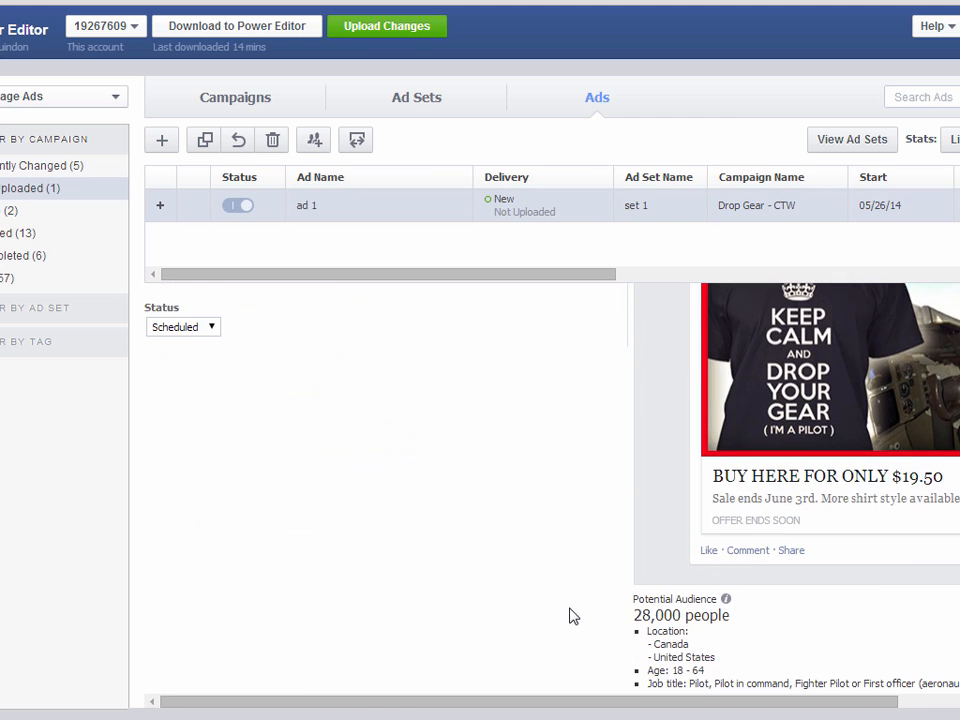
pyautogui.scroll(5, 570, 611)
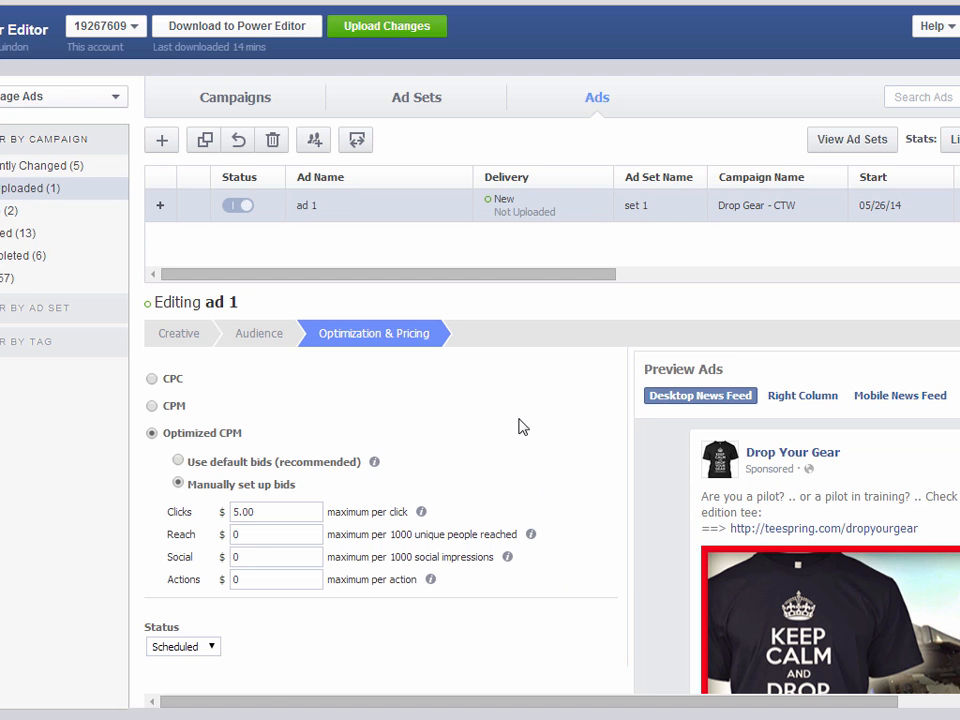
# Duplicate the ad set set 1 within the existing Drop Gear - CTW campaign
pyautogui.click(178, 340)
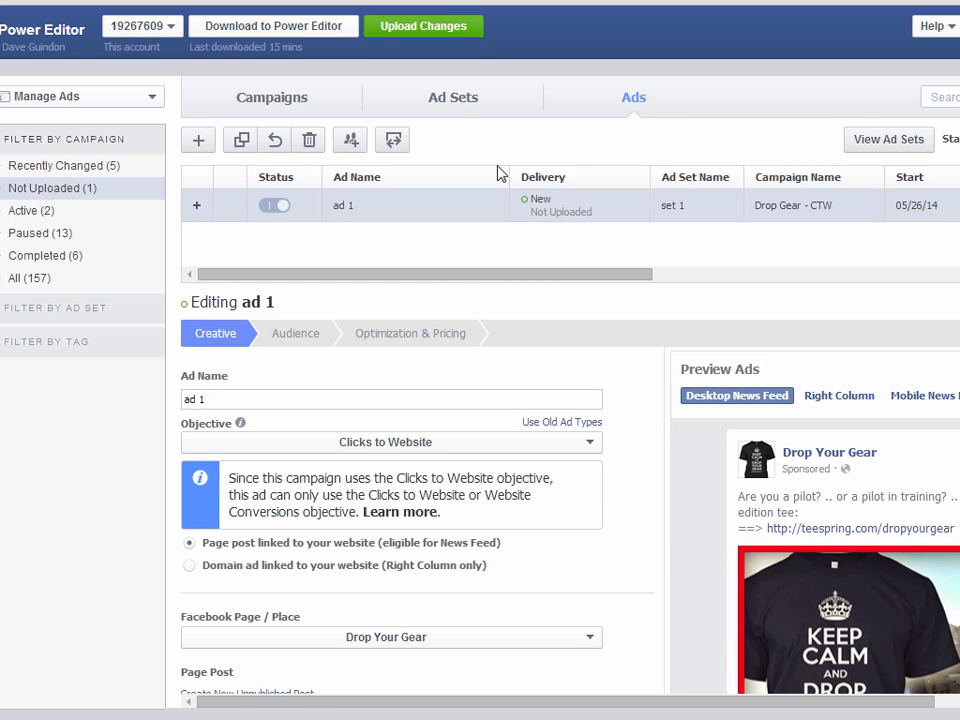
pyautogui.click(455, 101)
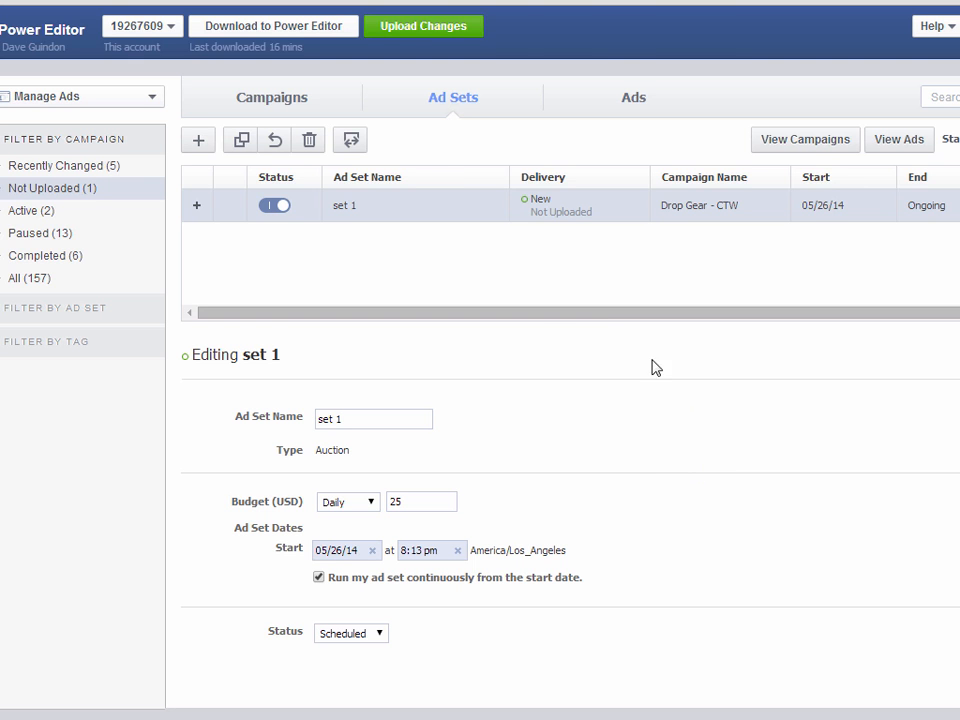
pyautogui.moveTo(622, 314); pyautogui.dragTo(548, 311)
pyautogui.click(381, 212)
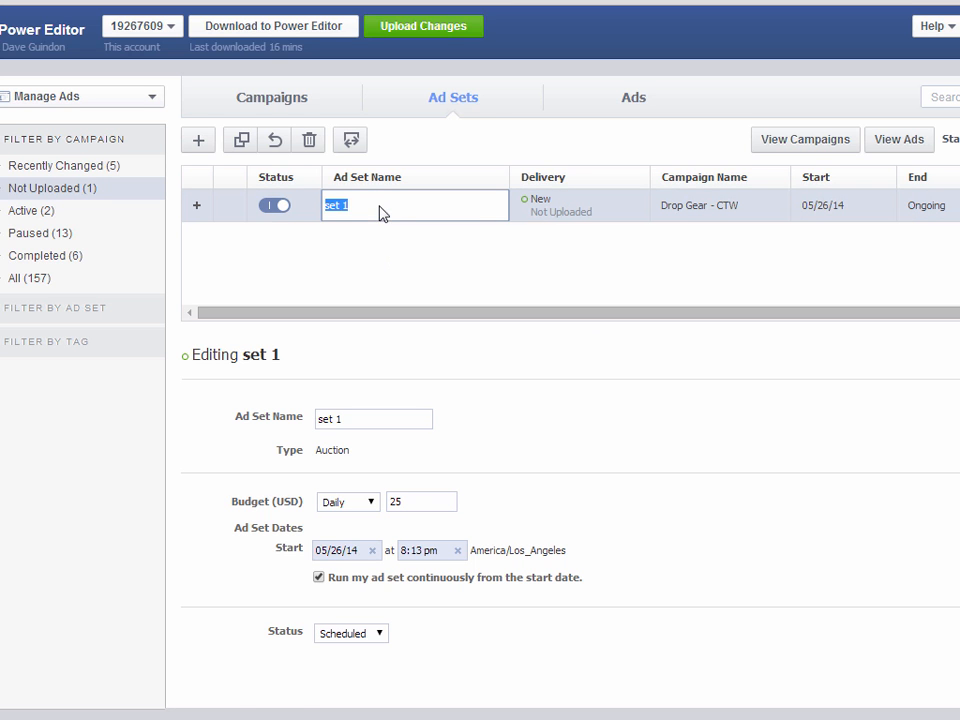
pyautogui.click(452, 104)
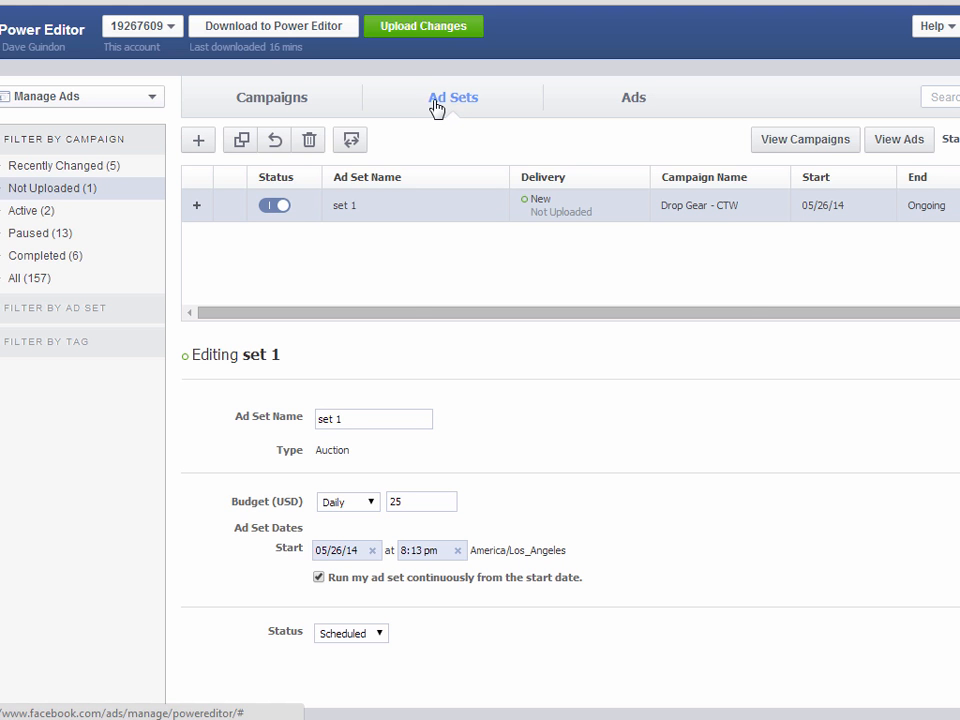
pyautogui.click(240, 142)
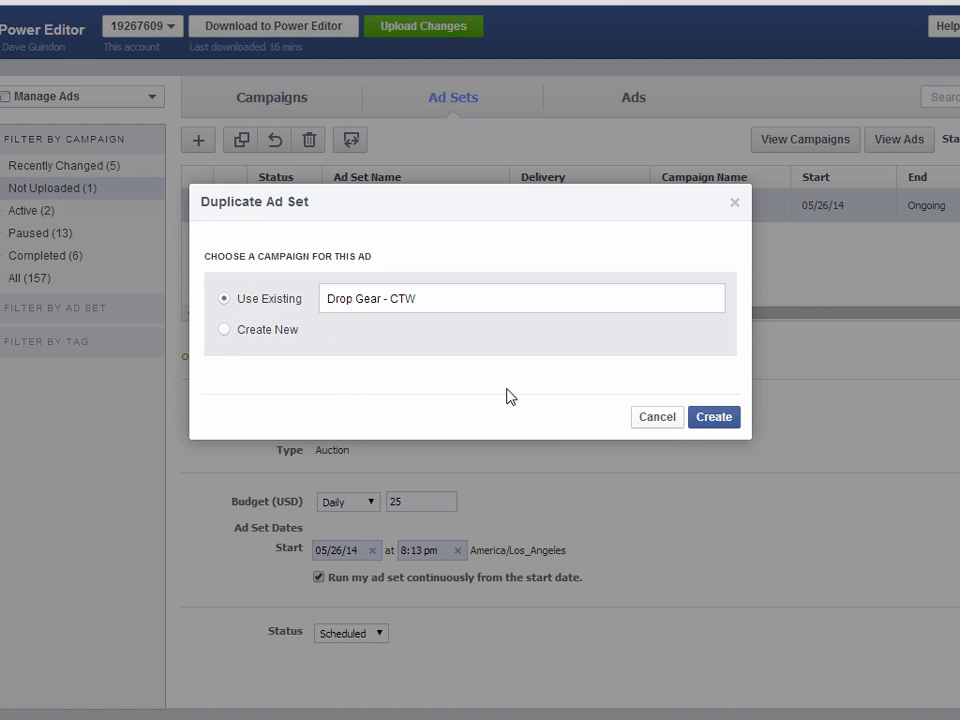
pyautogui.click(715, 419)
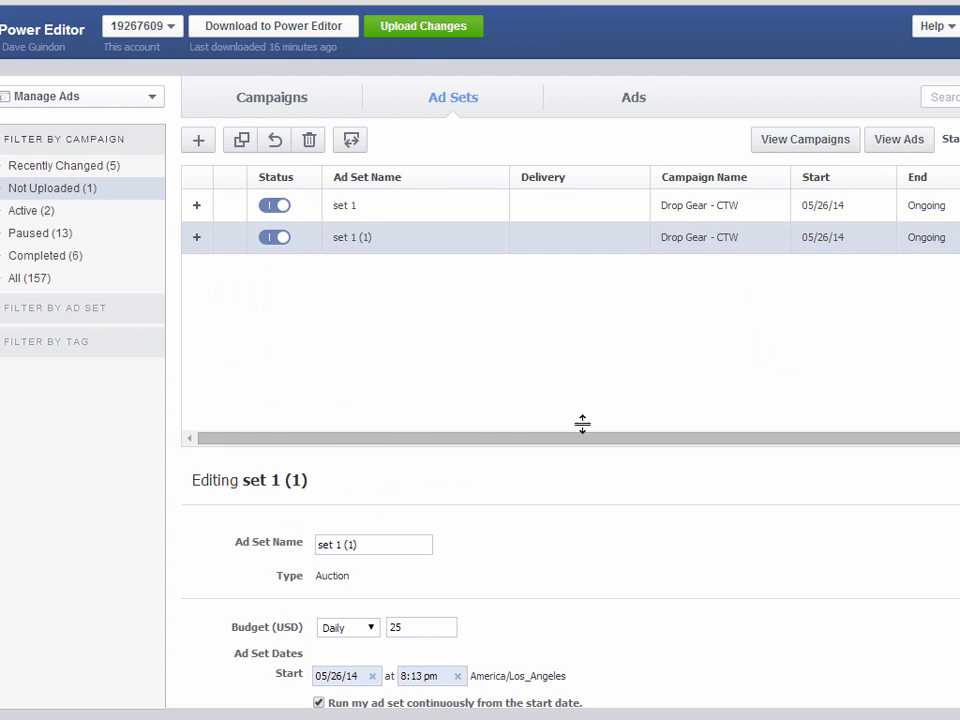
# Rename the duplicated ad set as set 2
pyautogui.click(378, 543)
pyautogui.press('BackSpace')
pyautogui.press('BackSpace')
pyautogui.press('BackSpace')
pyautogui.press('BackSpace')
pyautogui.press('BackSpace')
pyautogui.press('BackSpace')
pyautogui.write('2')
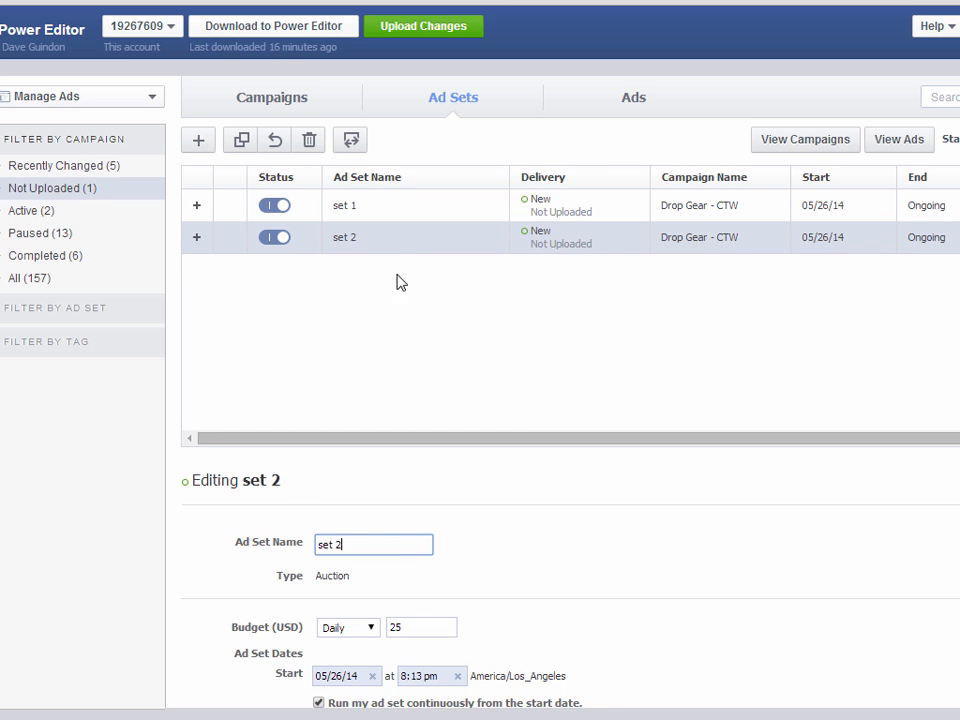
pyautogui.click(628, 626)
pyautogui.scroll(-1, 628, 626)
pyautogui.scroll(1, 620, 628)
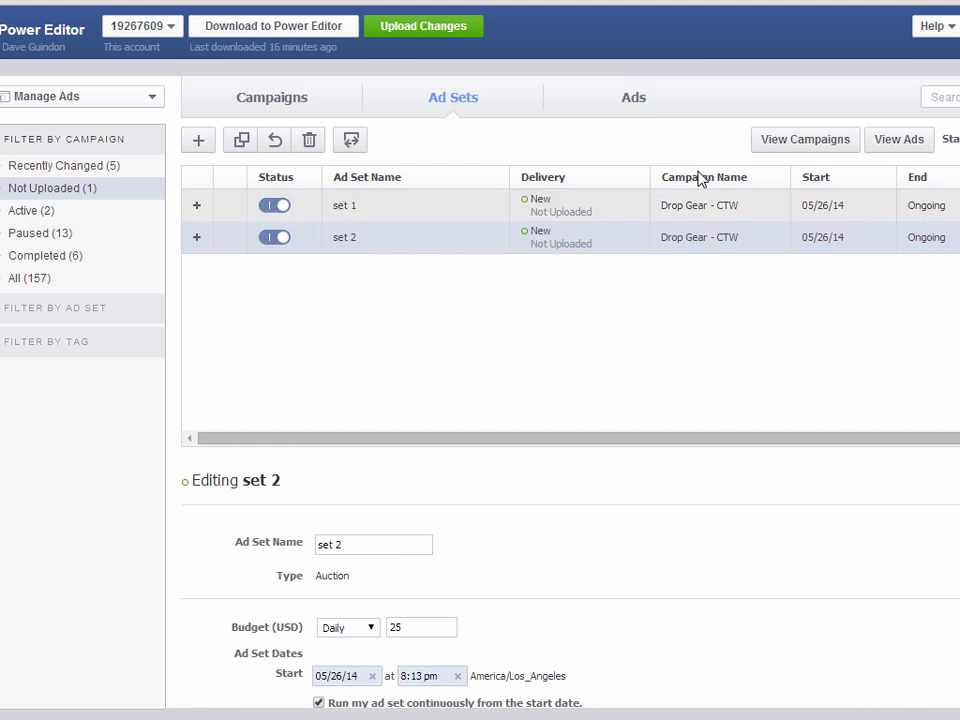
# Select the copy of ad 1 that belongs to set 2 and start a new unpublished page post for it
pyautogui.click(645, 103)
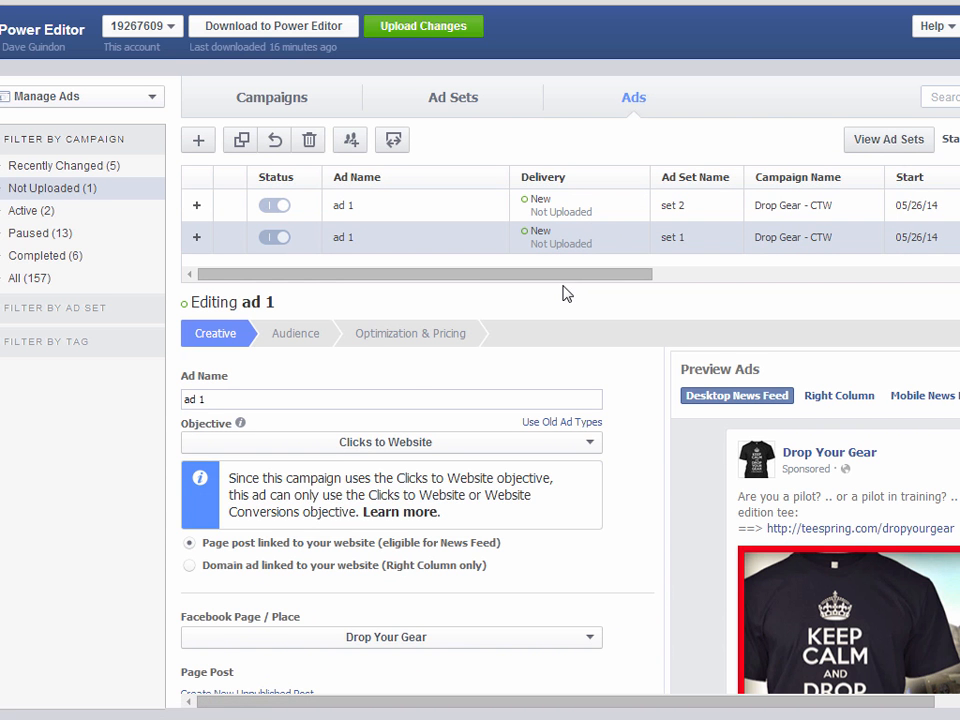
pyautogui.moveTo(561, 279); pyautogui.dragTo(561, 321)
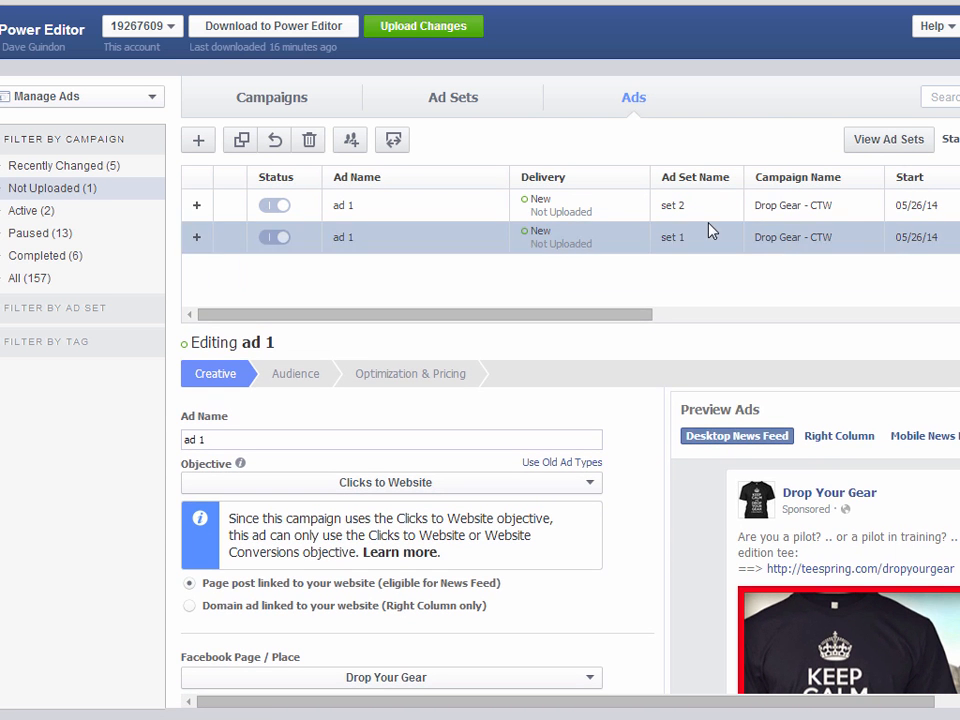
pyautogui.click(677, 212)
pyautogui.click(679, 242)
pyautogui.click(700, 210)
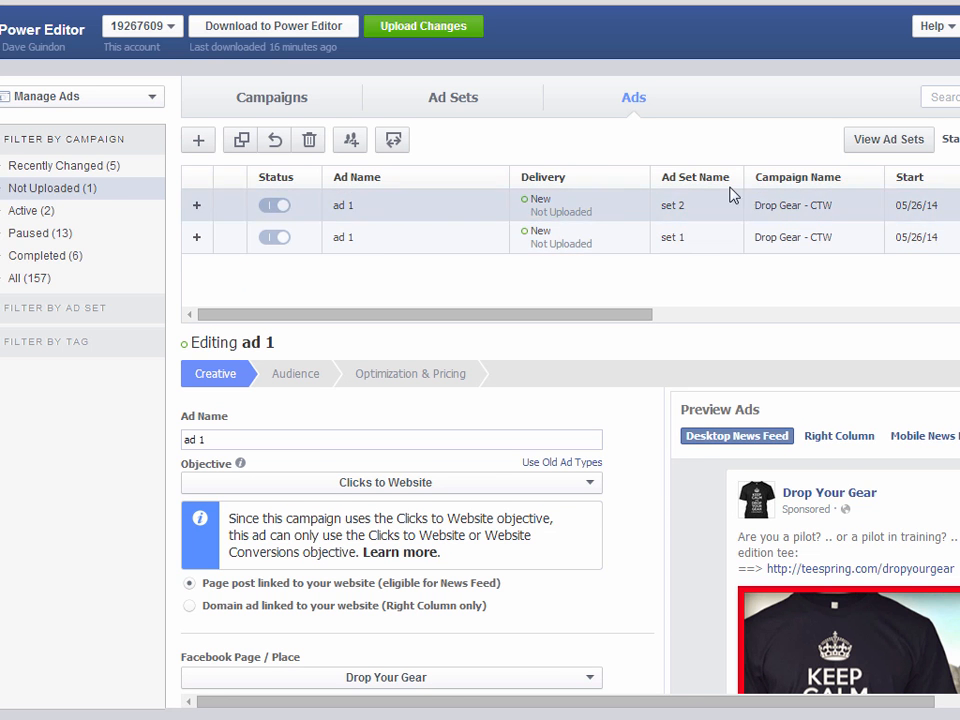
pyautogui.scroll(-5, 645, 562)
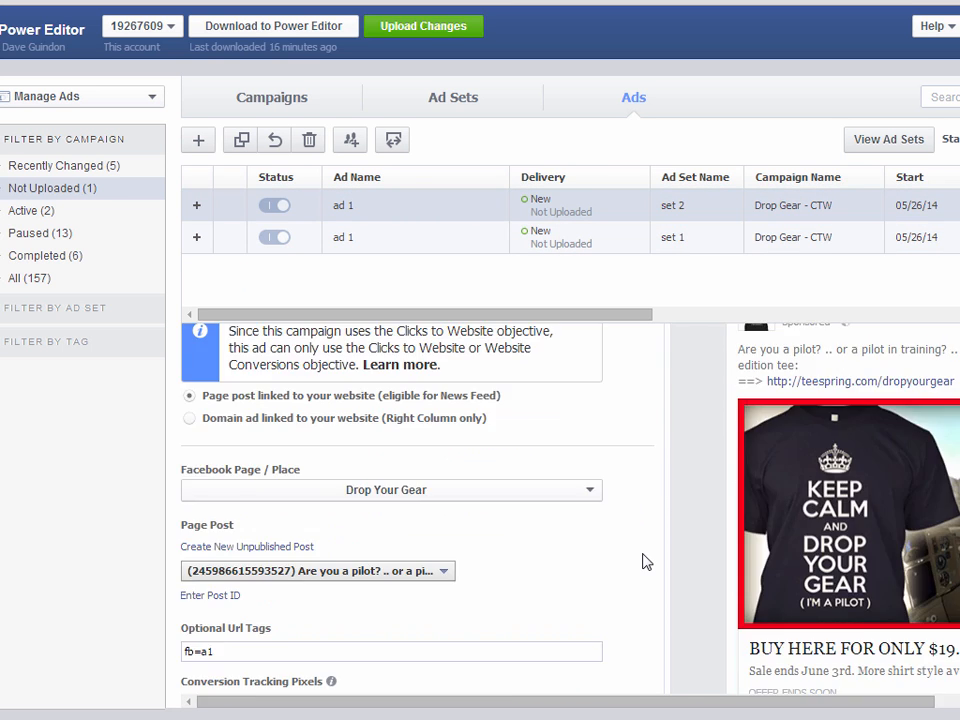
pyautogui.scroll(2, 645, 562)
pyautogui.click(268, 556)
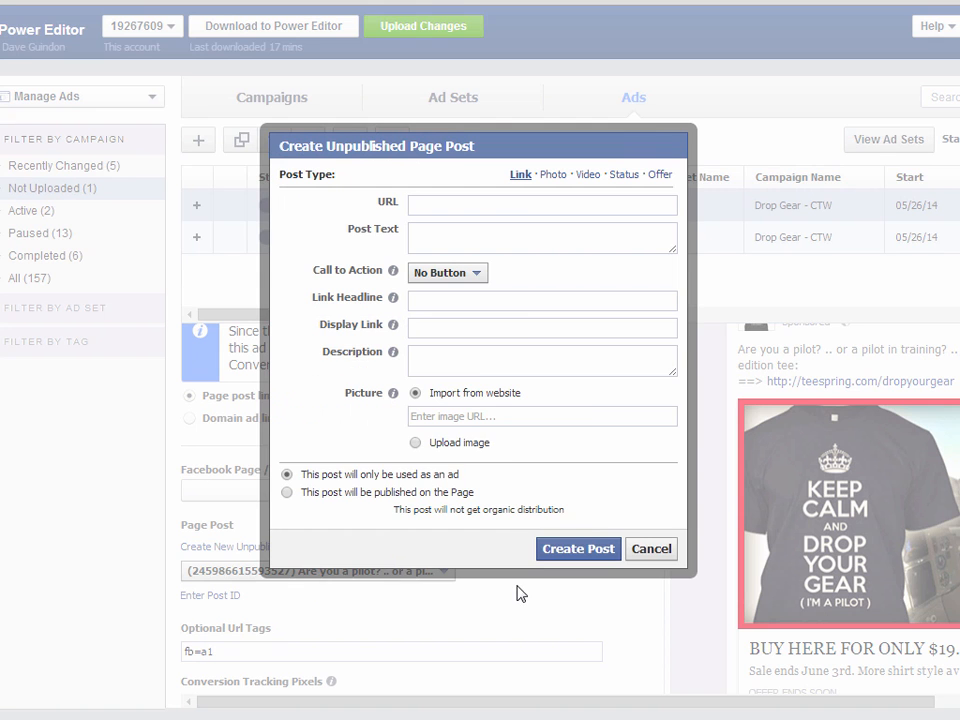
# Upload ad-1.png from the Pilots folder as the new post's picture
pyautogui.click(463, 445)
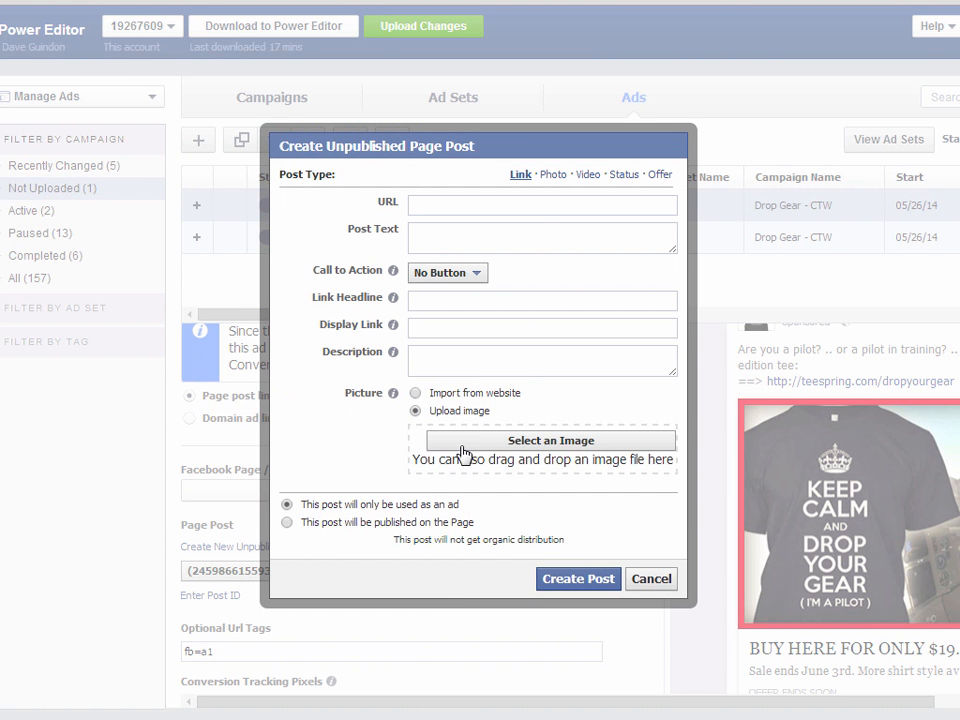
pyautogui.click(480, 446)
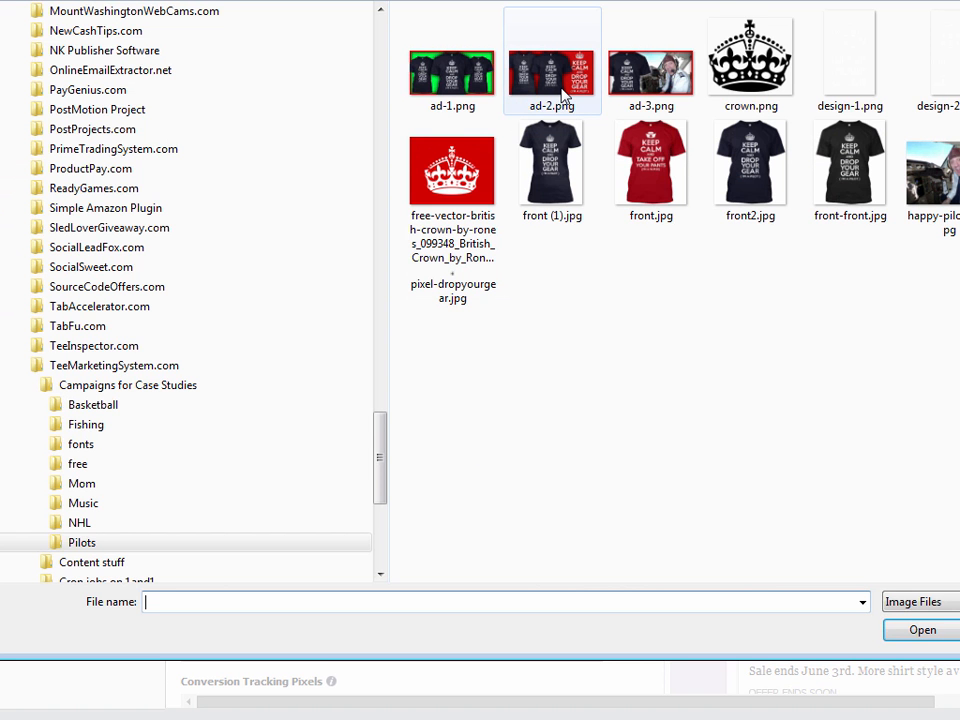
pyautogui.click(452, 72)
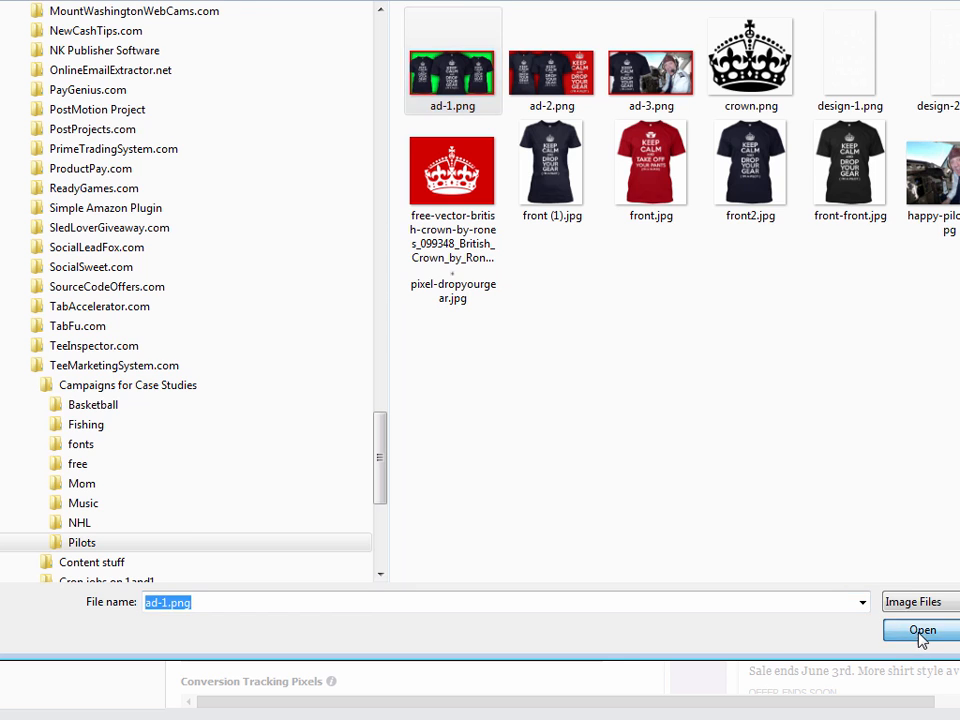
pyautogui.click(921, 631)
pyautogui.click(418, 203)
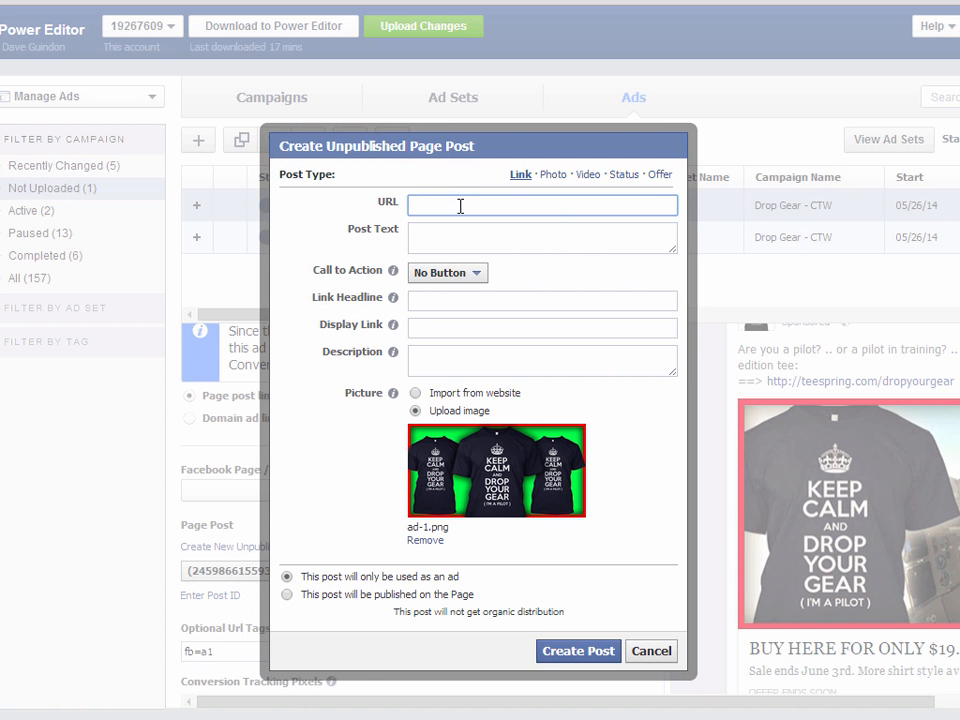
pyautogui.write('http://teespring.com/dropyourgear')
pyautogui.click(487, 244)
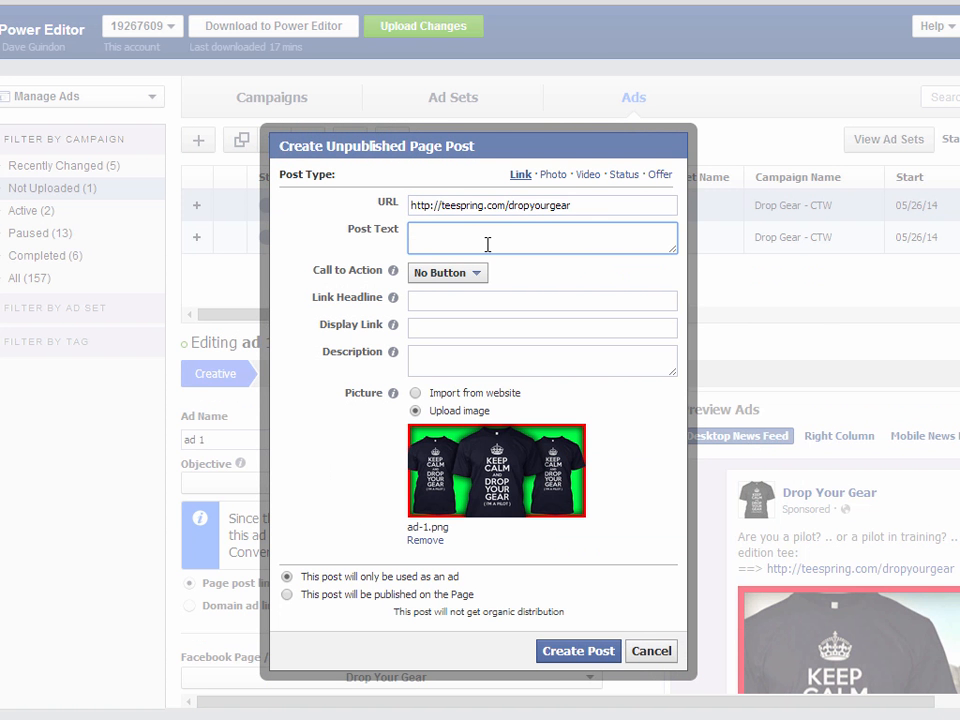
pyautogui.write('Are you a pilot? .. or a pilot in training?')
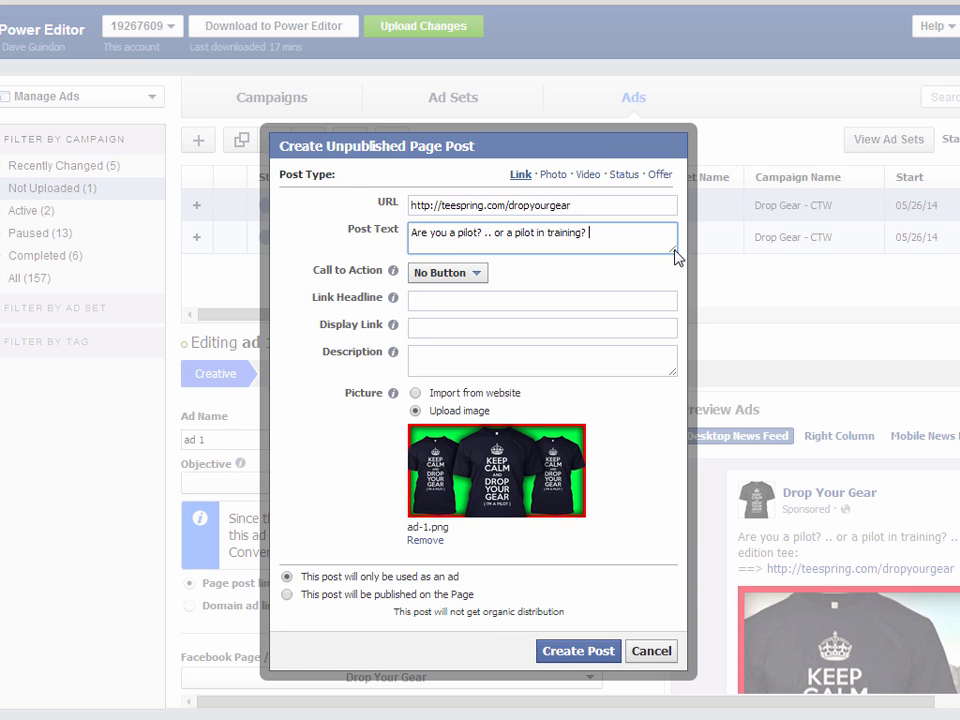
pyautogui.moveTo(673, 253); pyautogui.dragTo(617, 327)
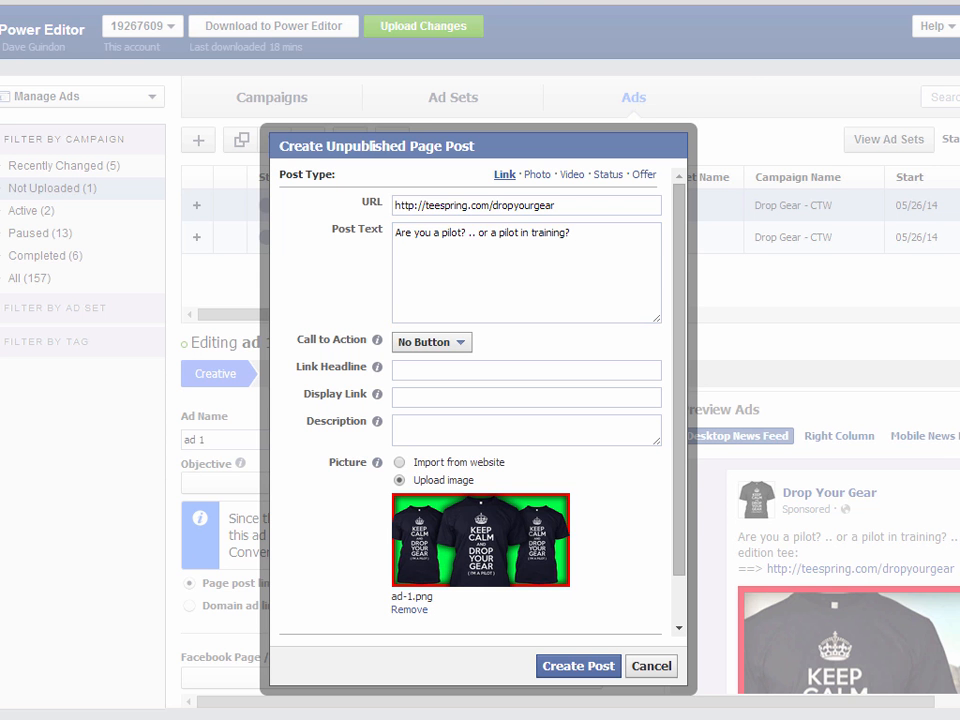
# Move the Data Bank window aside, switch to the Drop Your Gear Facebook page and copy its pilot post's full text
pyautogui.moveTo(0, 94); pyautogui.dragTo(328, 174)
pyautogui.click(276, 210)
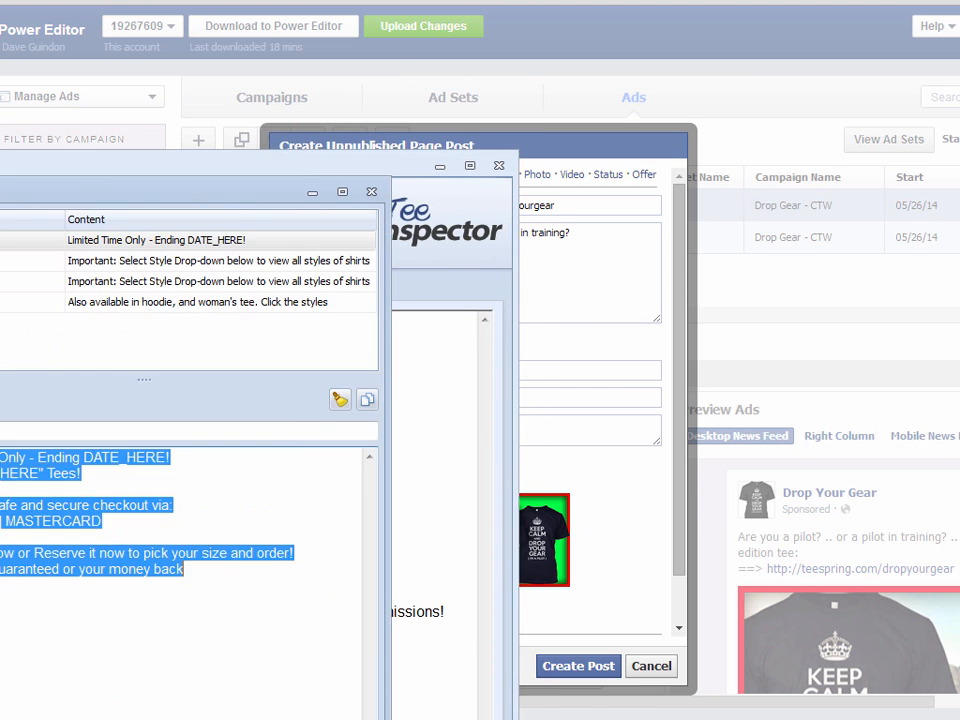
pyautogui.moveTo(254, 183); pyautogui.dragTo(402, 85)
pyautogui.click(255, 600)
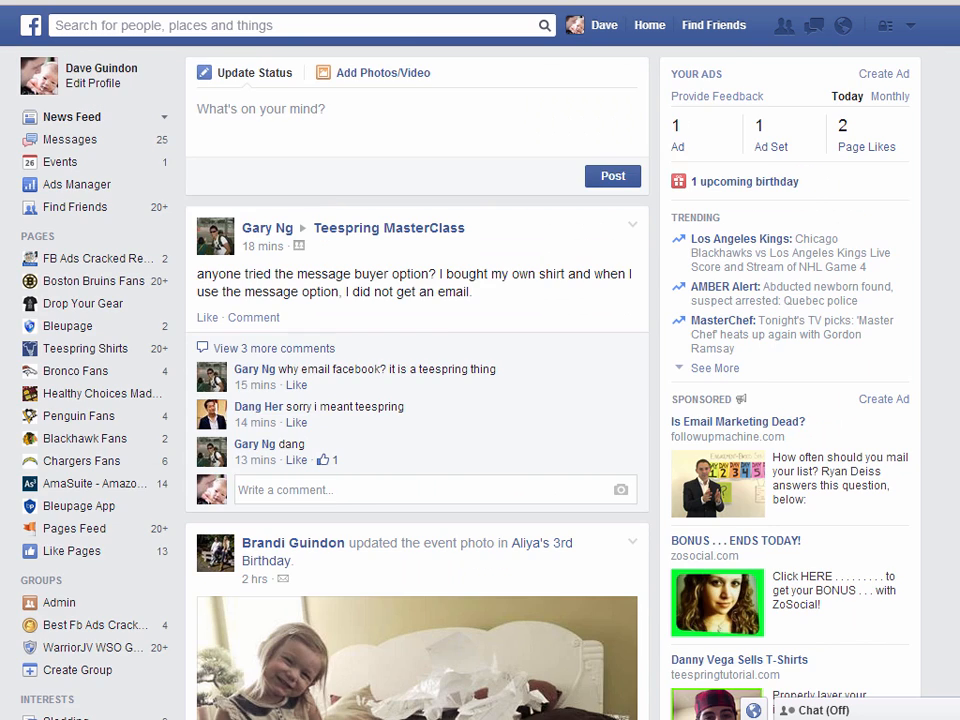
pyautogui.scroll(-12, 390, 253)
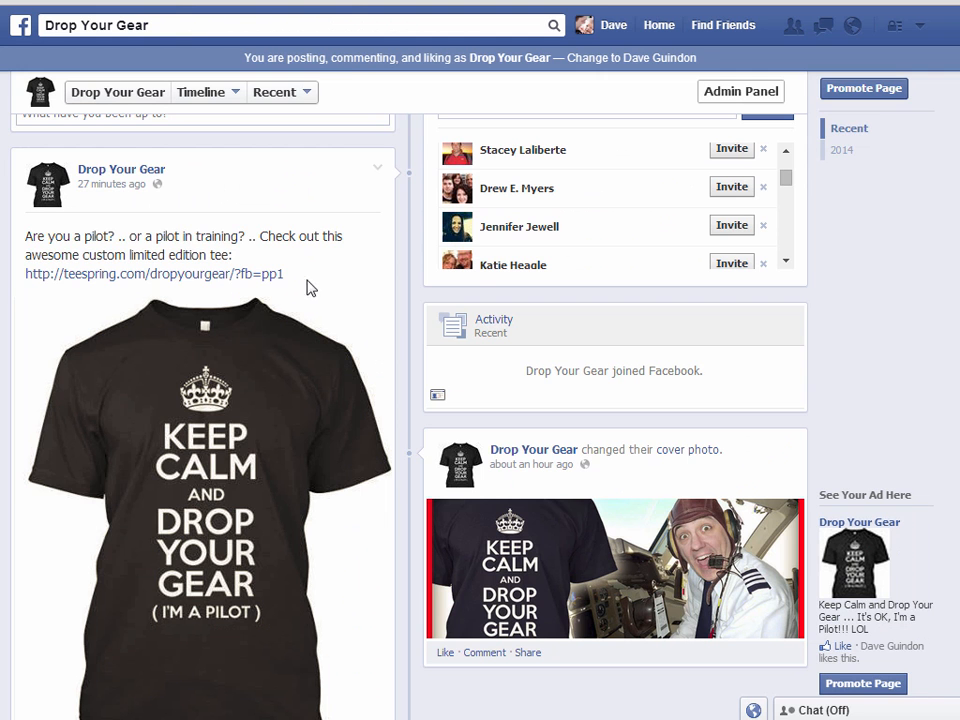
pyautogui.moveTo(306, 285); pyautogui.dragTo(262, 275)
pyautogui.moveTo(192, 282); pyautogui.dragTo(26, 234)
pyautogui.hotkey('ctrl', 'c')
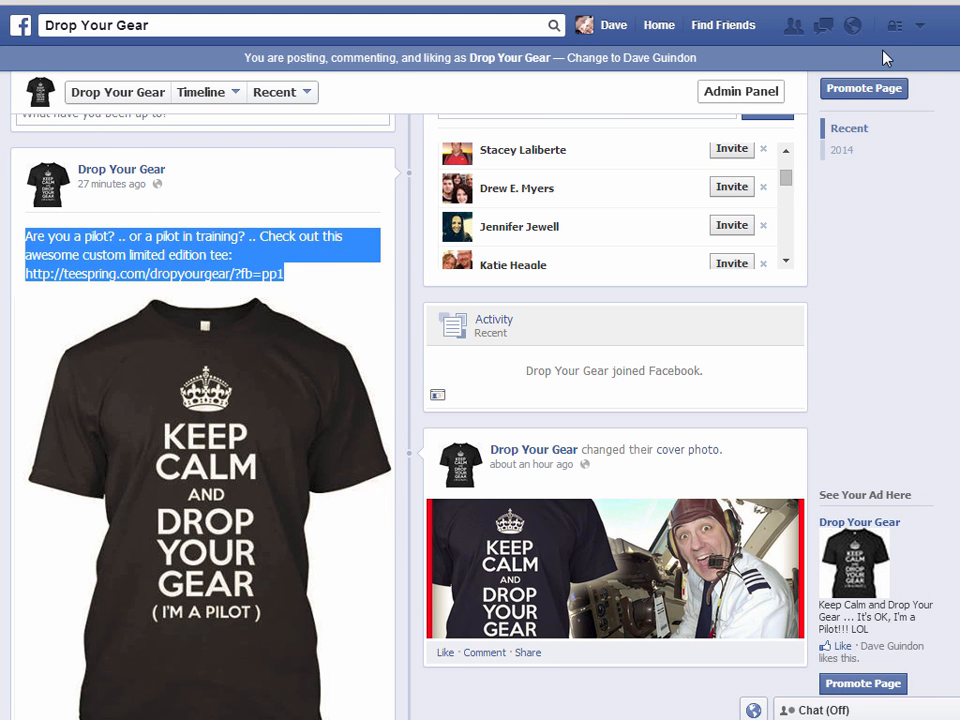
# Switch to the Data Bank, clear its entry fields, paste the copied post text and replace its link with TEELINKHERE
pyautogui.hotkey('alt', 'Tab')
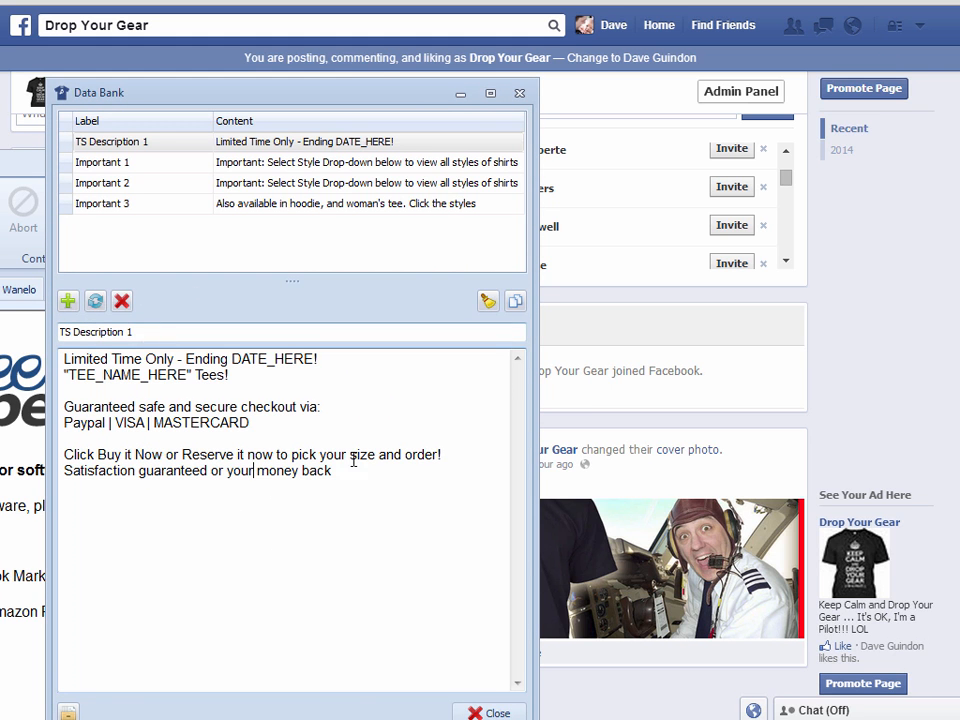
pyautogui.click(483, 303)
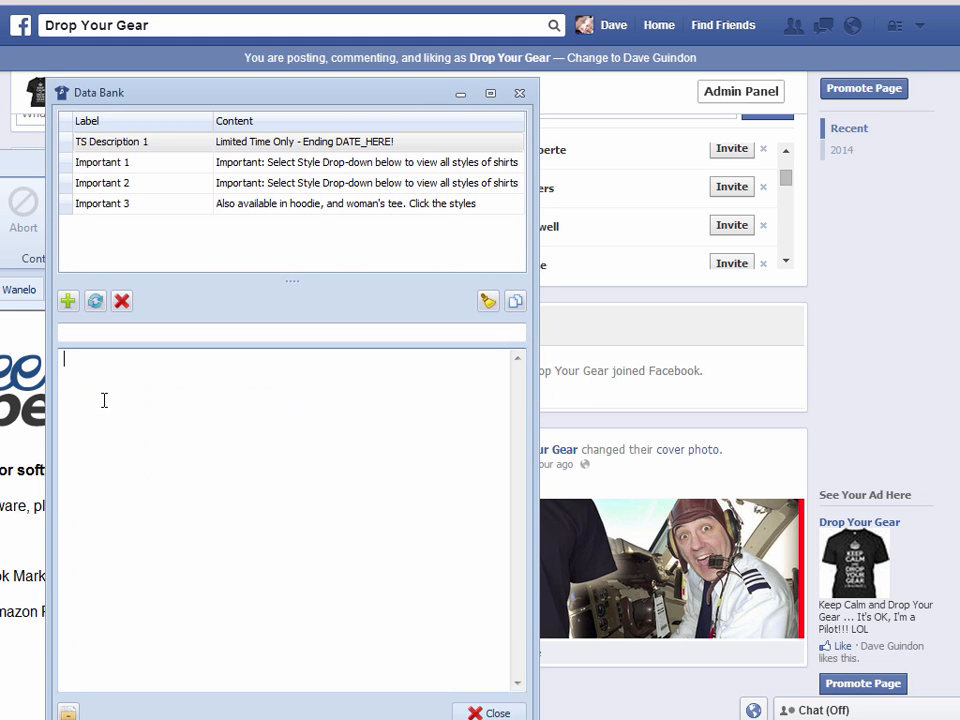
pyautogui.hotkey('ctrl', 'v')
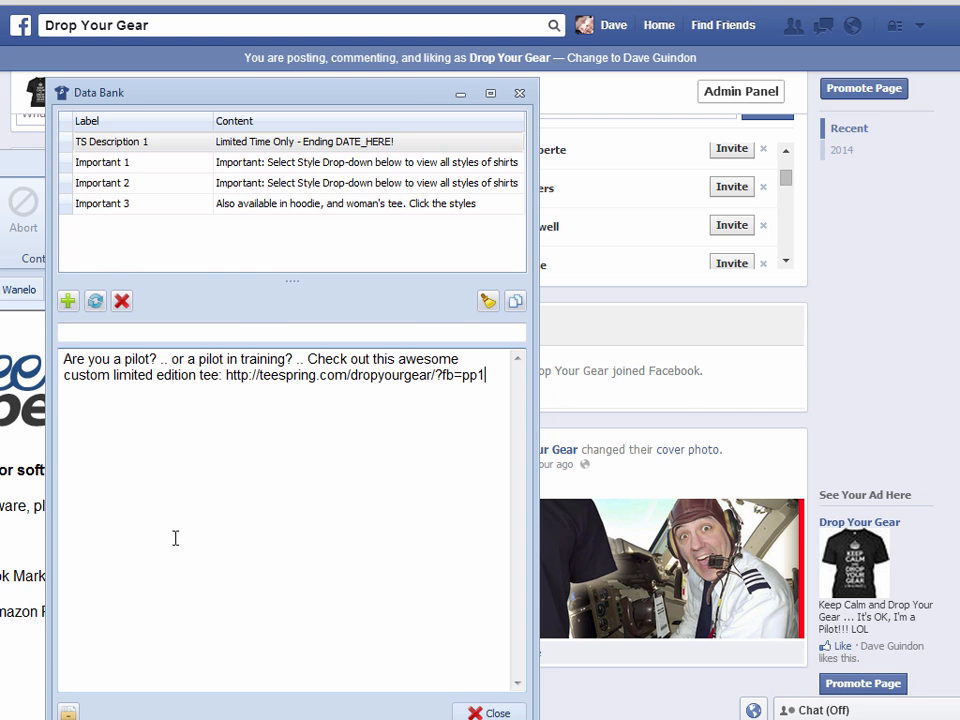
pyautogui.moveTo(488, 375); pyautogui.dragTo(225, 375)
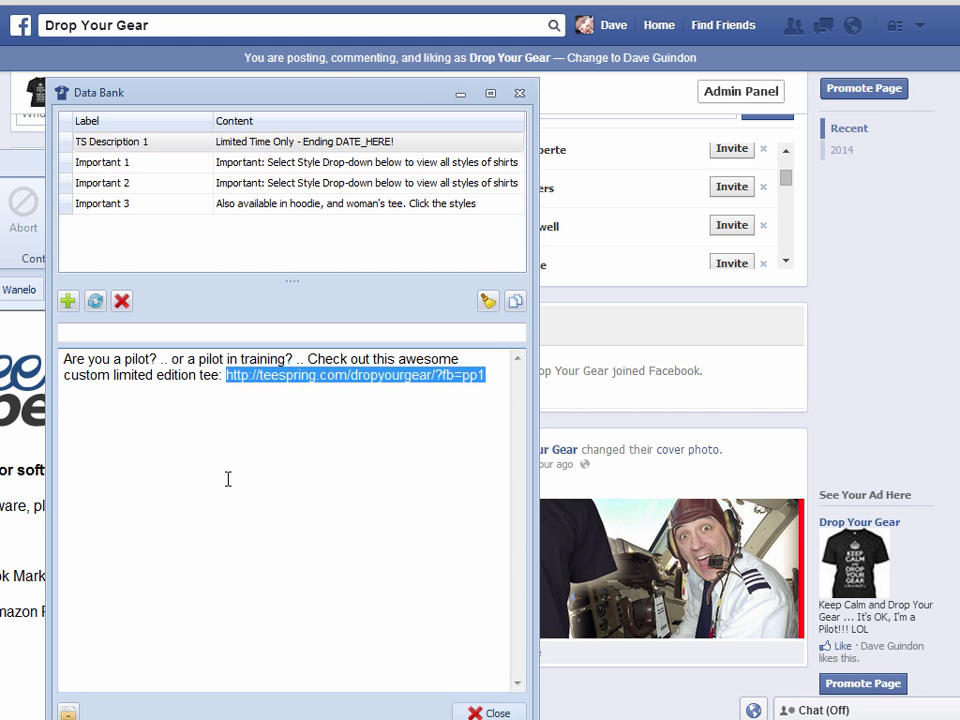
pyautogui.press('BackSpace')
pyautogui.write('TEELINKHERE')
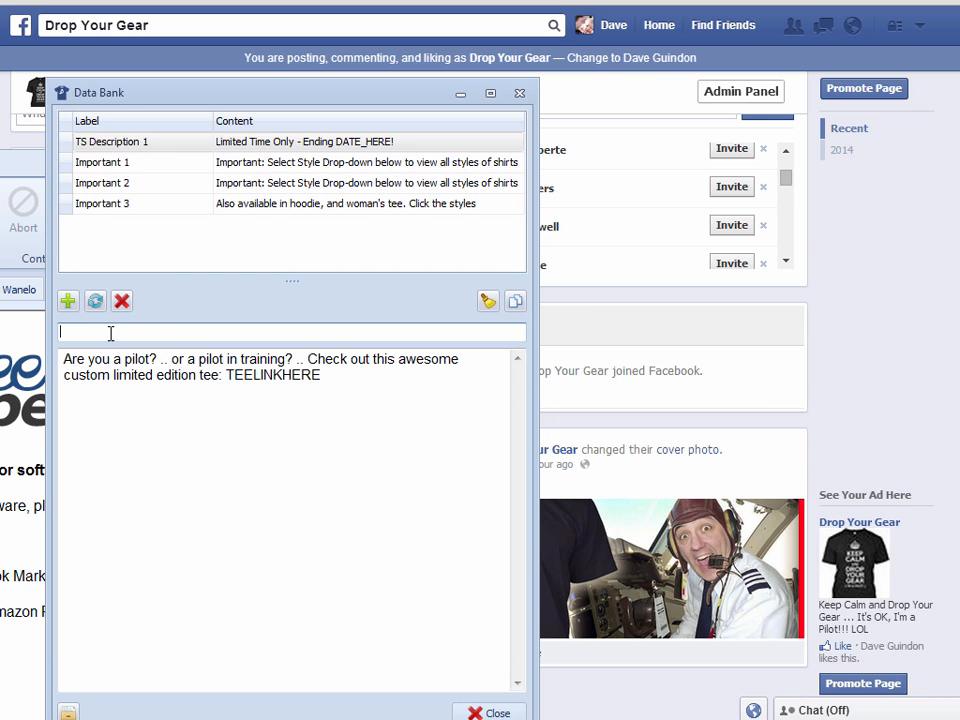
# Label the text FB Ad Post 1, add it as a new Data Bank entry and select that entry
pyautogui.write('FB Ad Post 1')
pyautogui.click(69, 302)
pyautogui.click(703, 502)
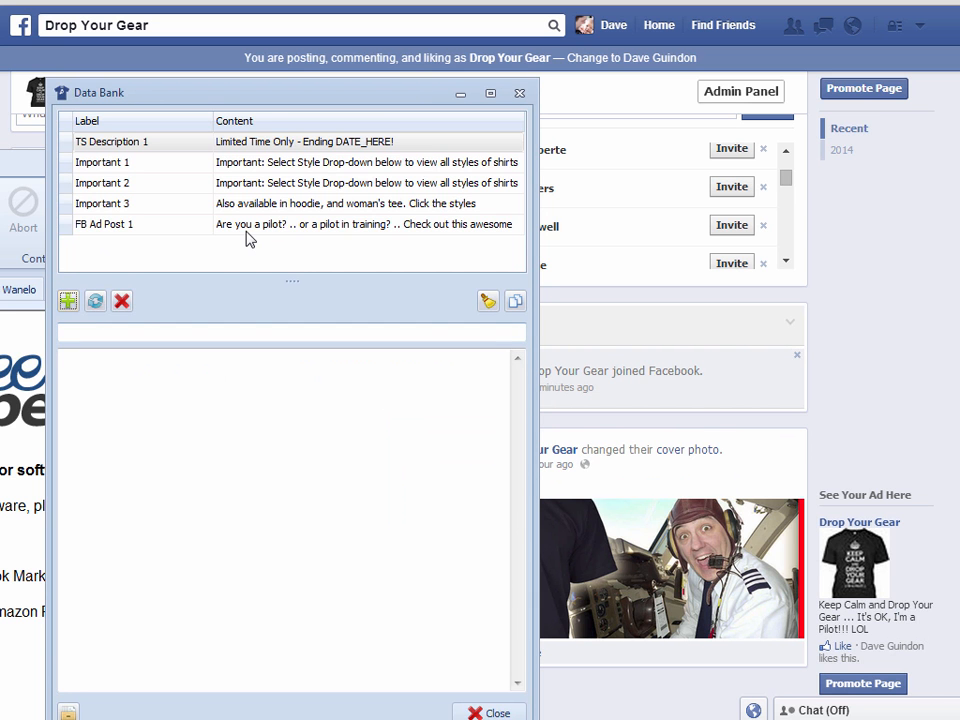
pyautogui.click(246, 230)
pyautogui.moveTo(364, 99); pyautogui.dragTo(56, 150)
pyautogui.click(600, 3)
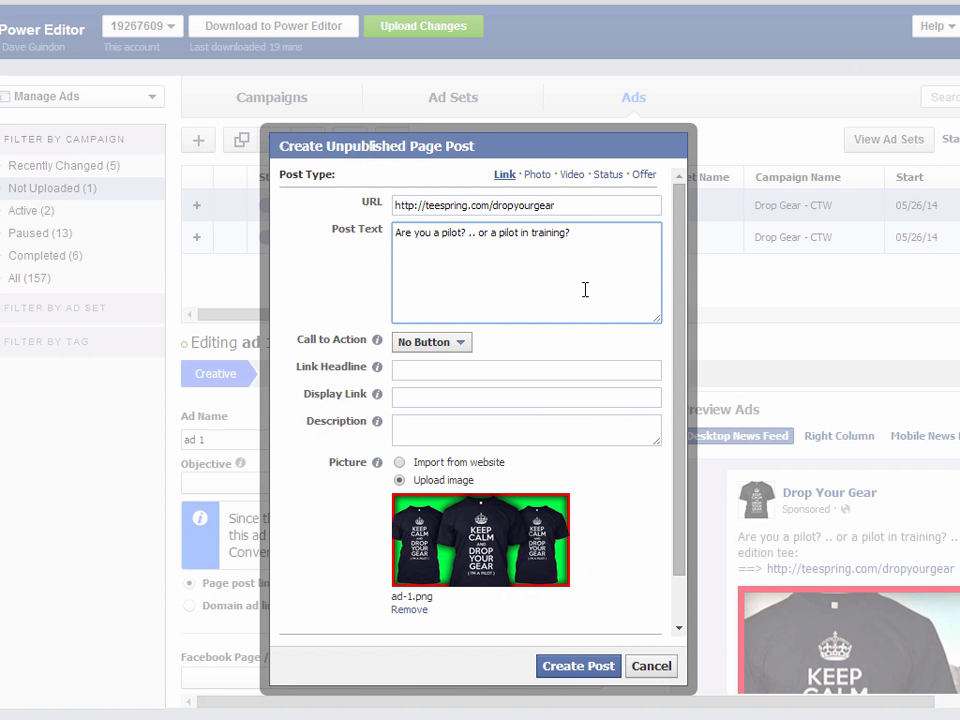
# Replace the unpublished post's text in Power Editor with the FB Ad Post 1 content copied from the Data Bank
pyautogui.moveTo(585, 290); pyautogui.dragTo(392, 234)
pyautogui.press('BackSpace')
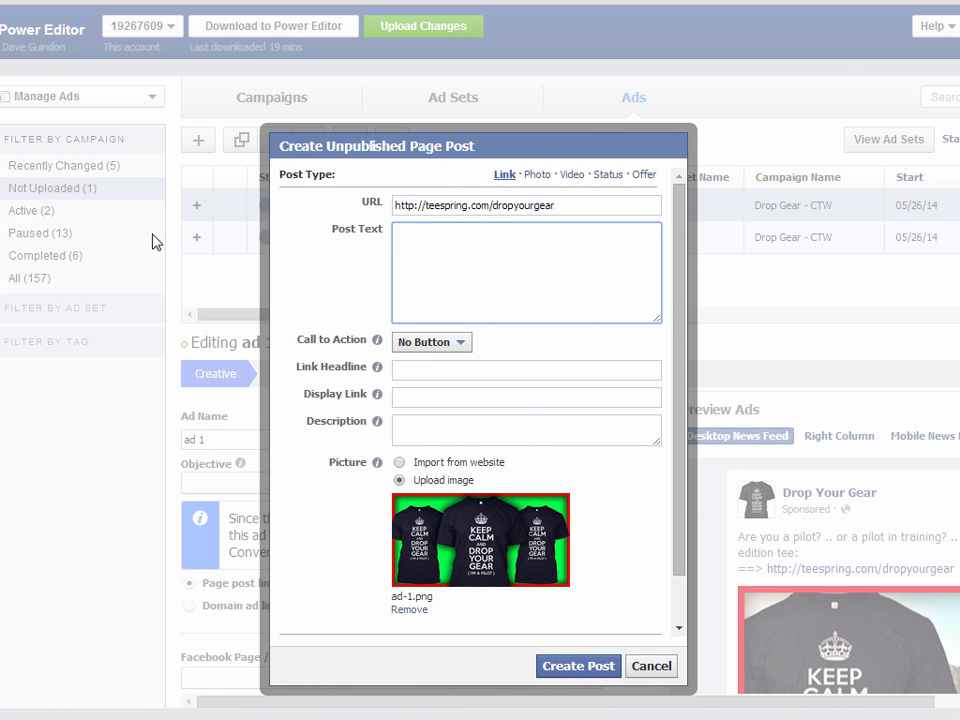
pyautogui.hotkey('alt', 'Tab')
pyautogui.moveTo(0, 142); pyautogui.dragTo(174, 62)
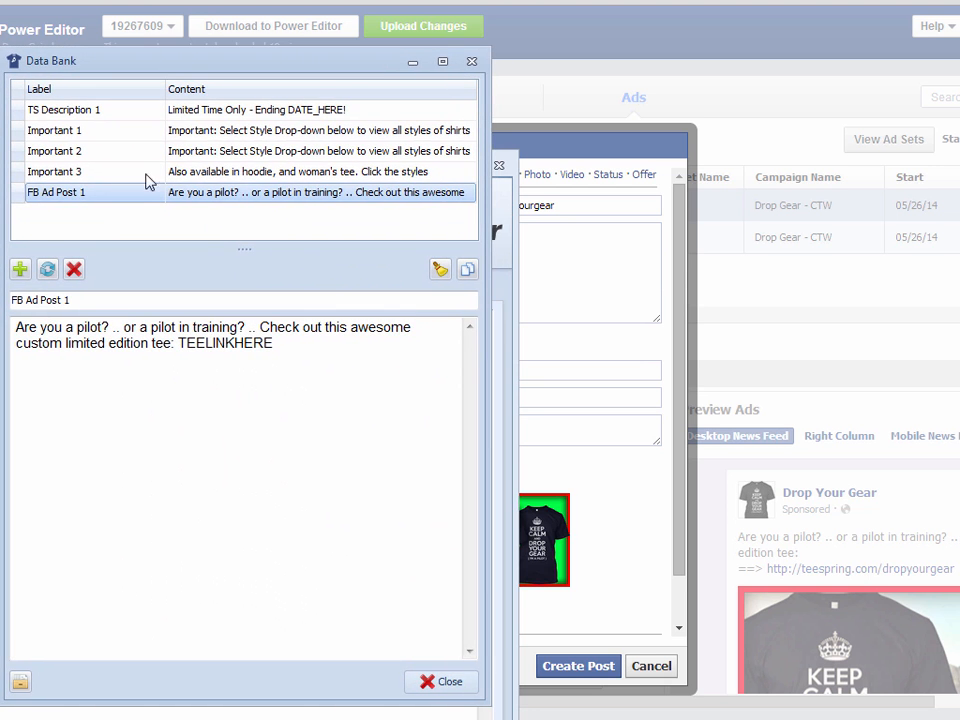
pyautogui.doubleClick(201, 195)
pyautogui.hotkey('ctrl', 'c')
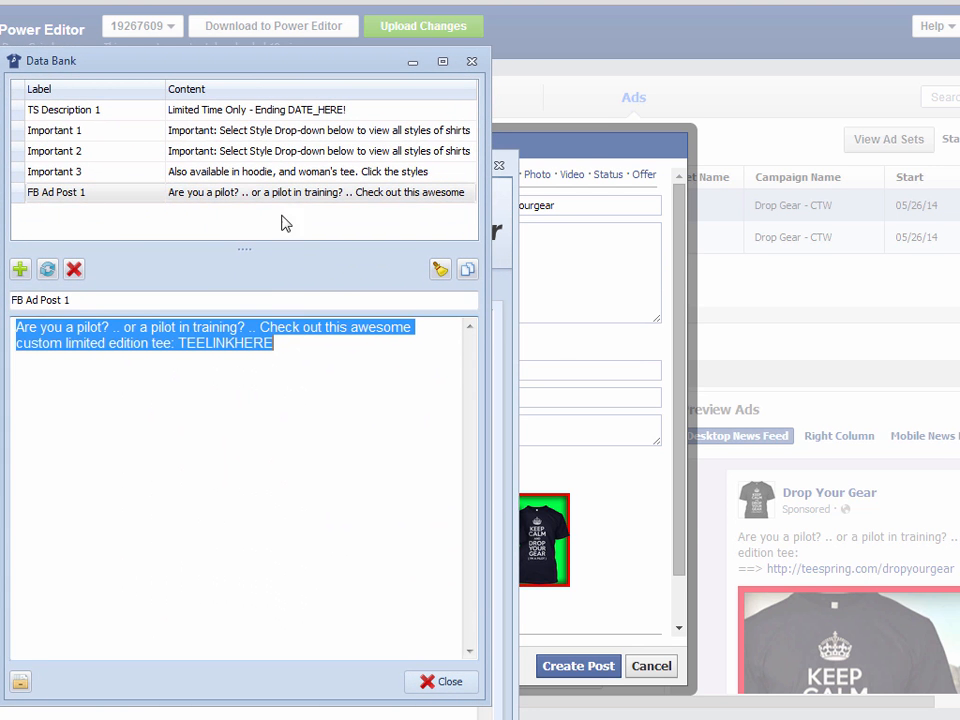
pyautogui.click(583, 150)
pyautogui.rightClick(456, 247)
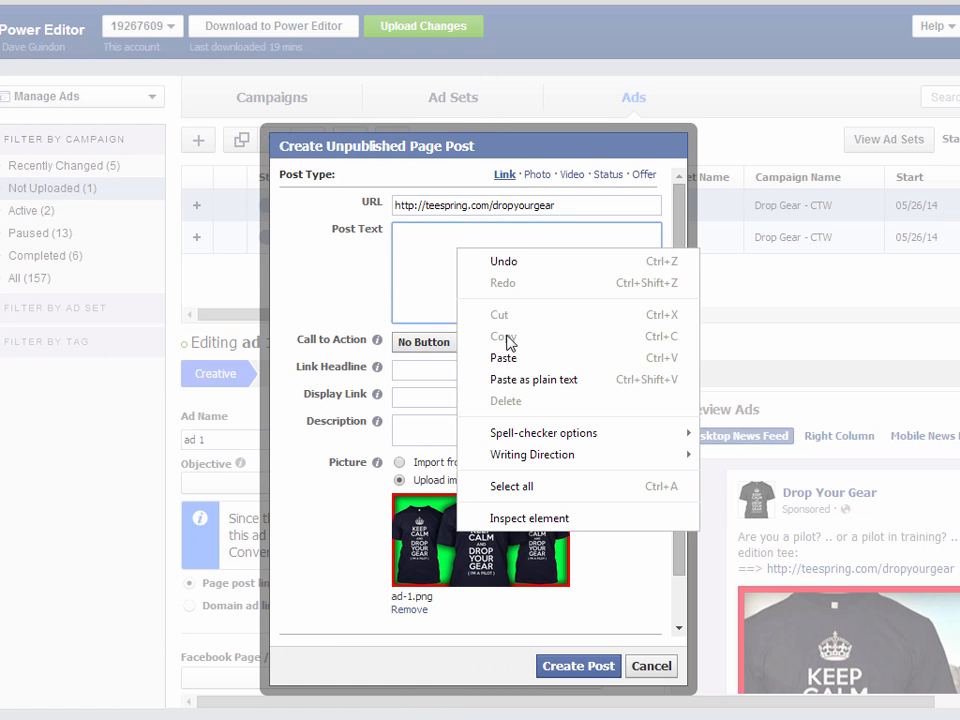
pyautogui.click(686, 352)
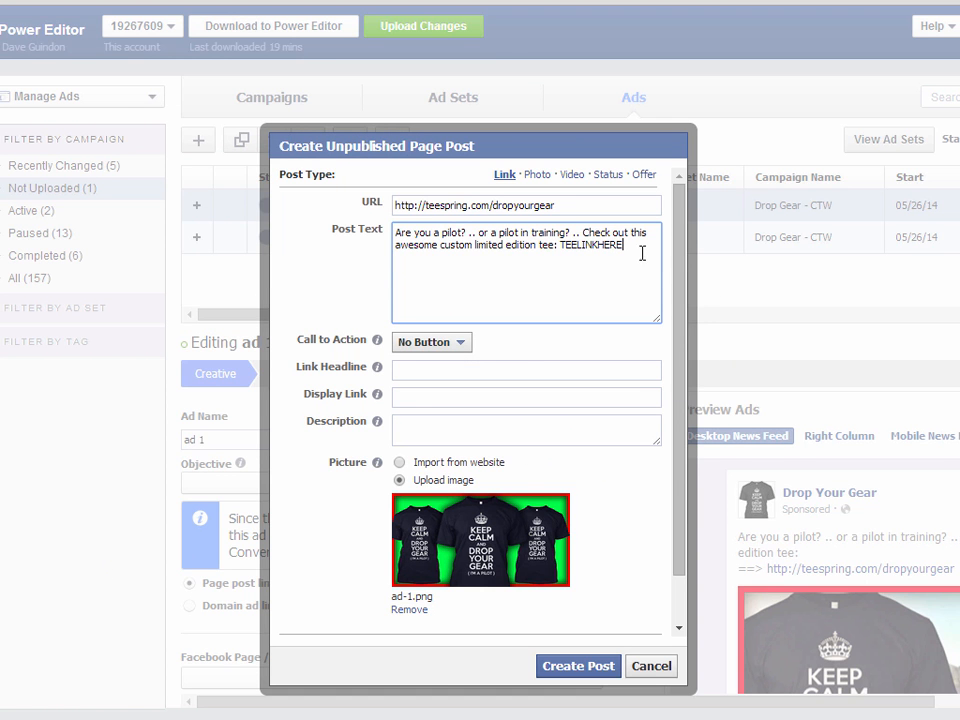
pyautogui.press('BackSpace')
pyautogui.press('BackSpace')
pyautogui.press('BackSpace')
pyautogui.press('BackSpace')
pyautogui.press('BackSpace')
pyautogui.press('BackSpace')
pyautogui.press('BackSpace')
pyautogui.press('BackSpace')
pyautogui.press('BackSpace')
pyautogui.press('BackSpace')
pyautogui.press('BackSpace')
pyautogui.tripleClick(581, 204)
pyautogui.hotkey('ctrl', 'c')
pyautogui.click(605, 296)
pyautogui.hotkey('ctrl', 'v')
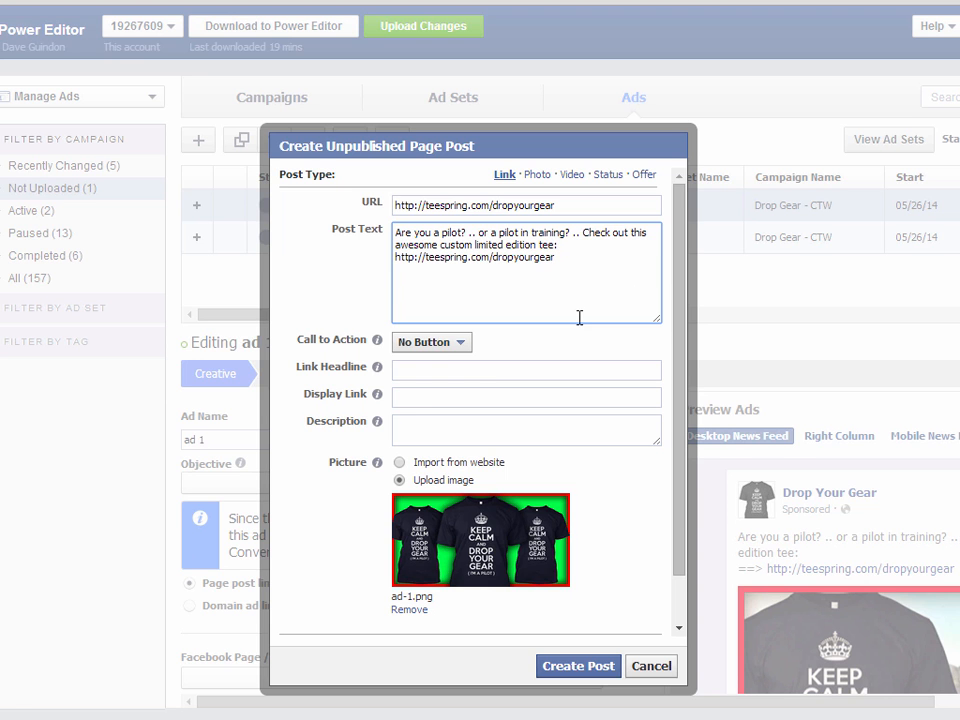
# Set the post's call to action to Shop Now and its link headline to "BUY HERE FOR ONLY $19.50"
pyautogui.click(463, 343)
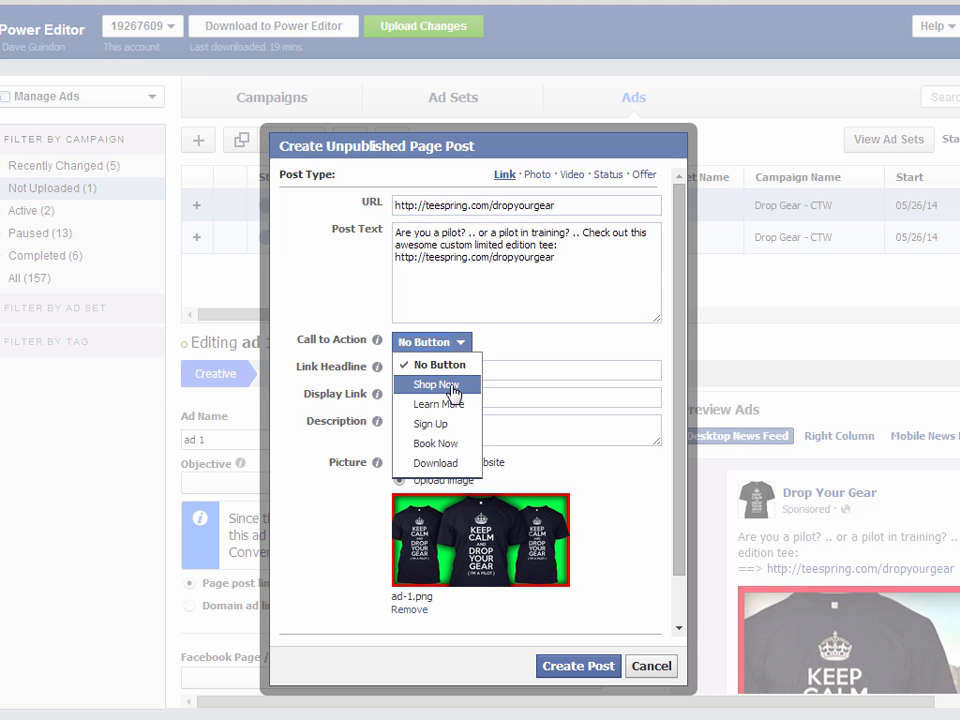
pyautogui.click(450, 386)
pyautogui.click(500, 372)
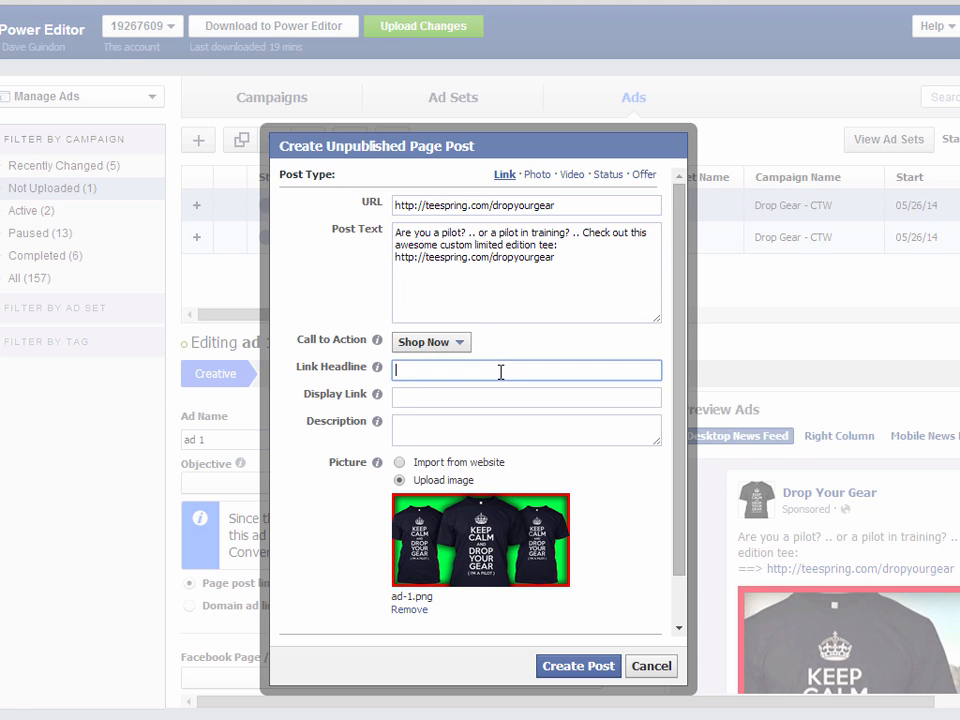
pyautogui.write('BUY HERE FOR ONLY $19.50')
# Copy the link headline and paste it into the Data Bank as the entry content, replacing the existing text
pyautogui.moveTo(542, 375); pyautogui.dragTo(392, 370)
pyautogui.hotkey('ctrl', 'c')
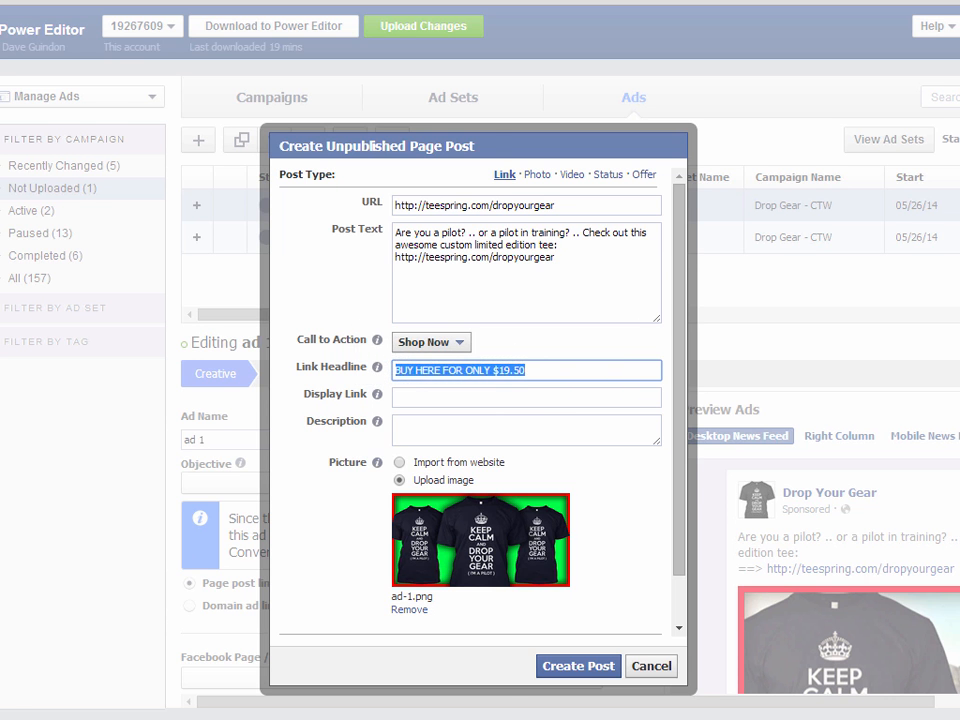
pyautogui.hotkey('alt', 'Tab')
pyautogui.click(315, 349)
pyautogui.hotkey('ctrl', 'a')
pyautogui.hotkey('ctrl', 'v')
# Label the headline text Link Headline 1 and add it as a new Data Bank entry
pyautogui.moveTo(71, 300); pyautogui.dragTo(9, 300)
pyautogui.click(583, 136)
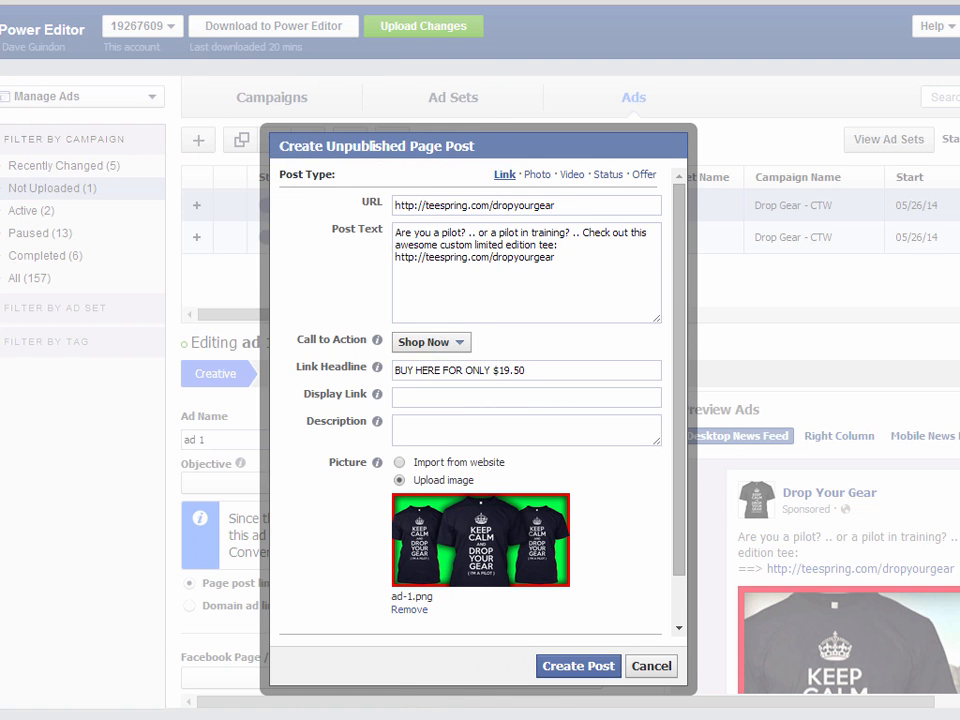
pyautogui.hotkey('alt', 'Tab')
pyautogui.write('Link Headline ')
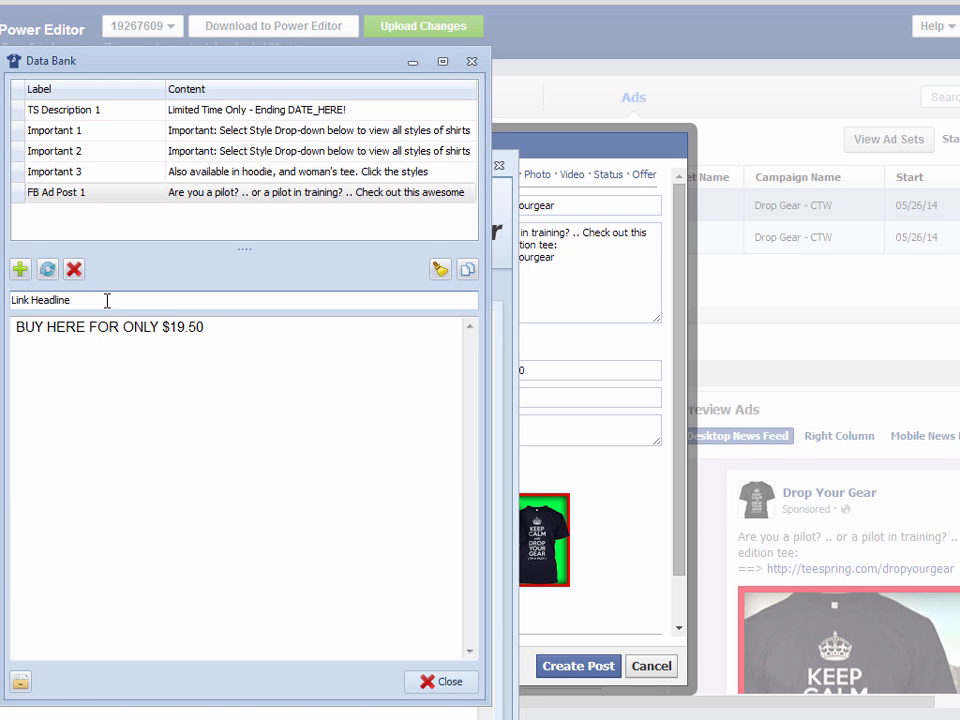
pyautogui.write('1')
pyautogui.click(20, 269)
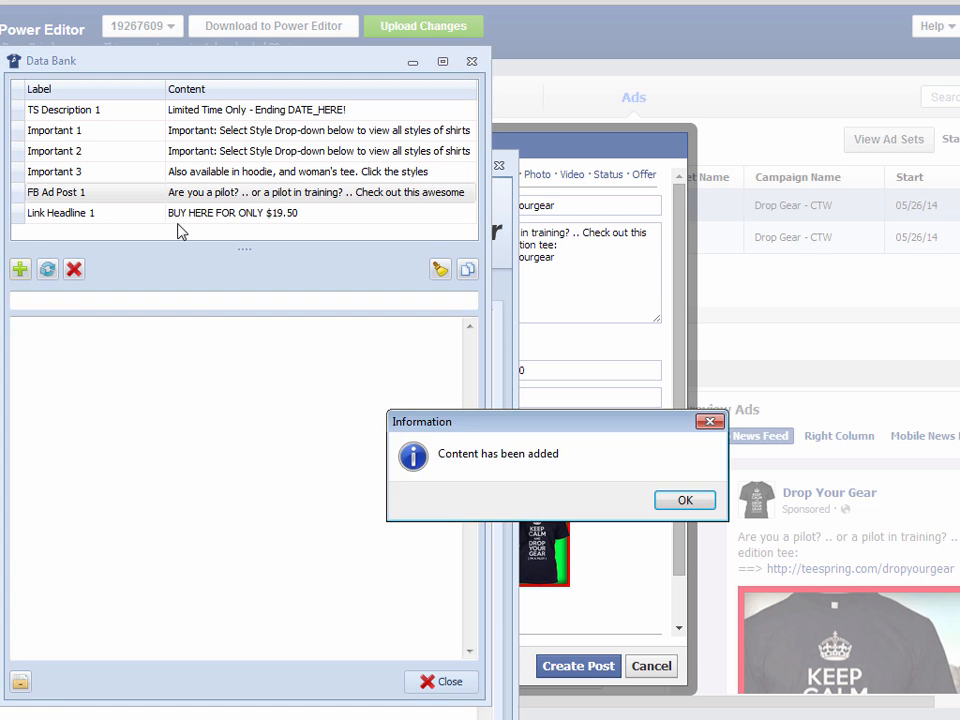
pyautogui.click(712, 500)
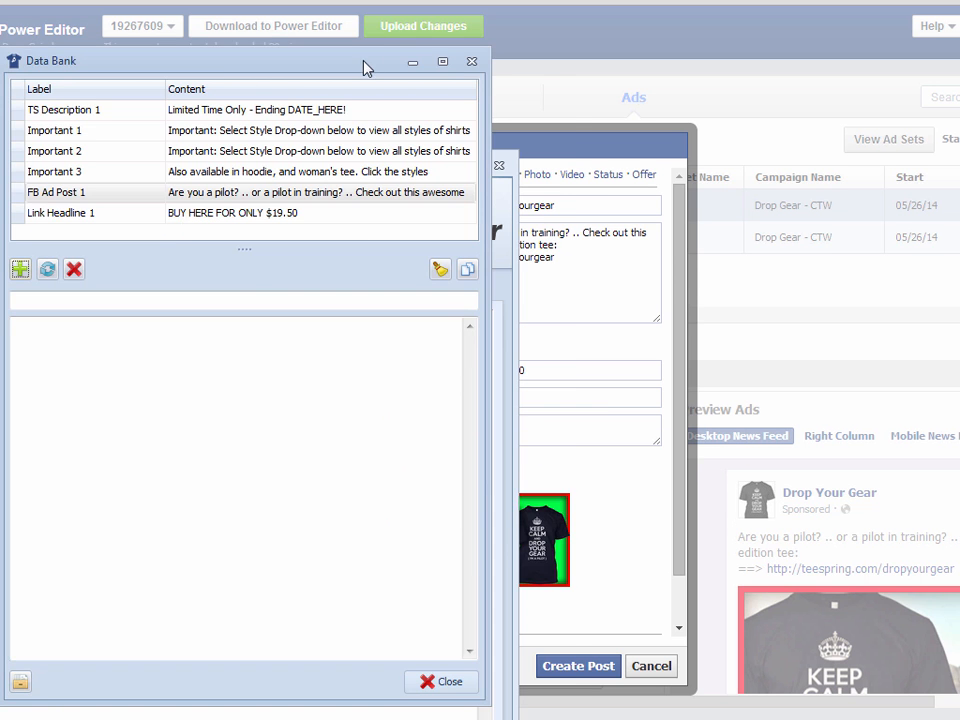
# Examine the saved Facebook post texts, headlines and descriptions in the other marketing tool's Facebook and Teespring sections
pyautogui.moveTo(366, 63); pyautogui.dragTo(414, 136)
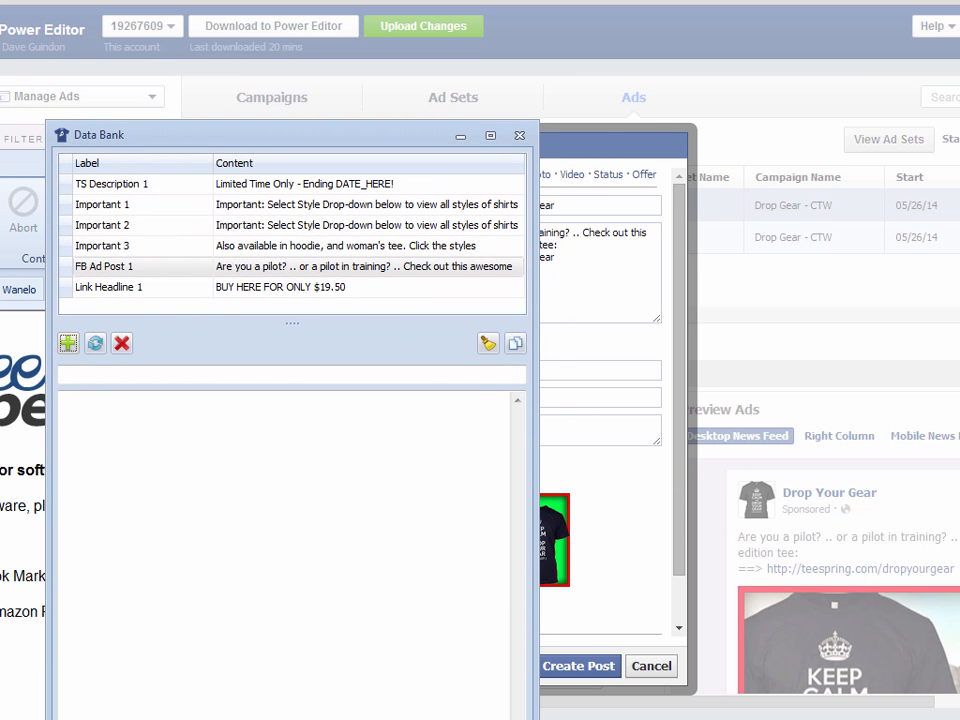
pyautogui.moveTo(0, 0); pyautogui.dragTo(325, 2)
pyautogui.moveTo(331, 259); pyautogui.dragTo(298, 128)
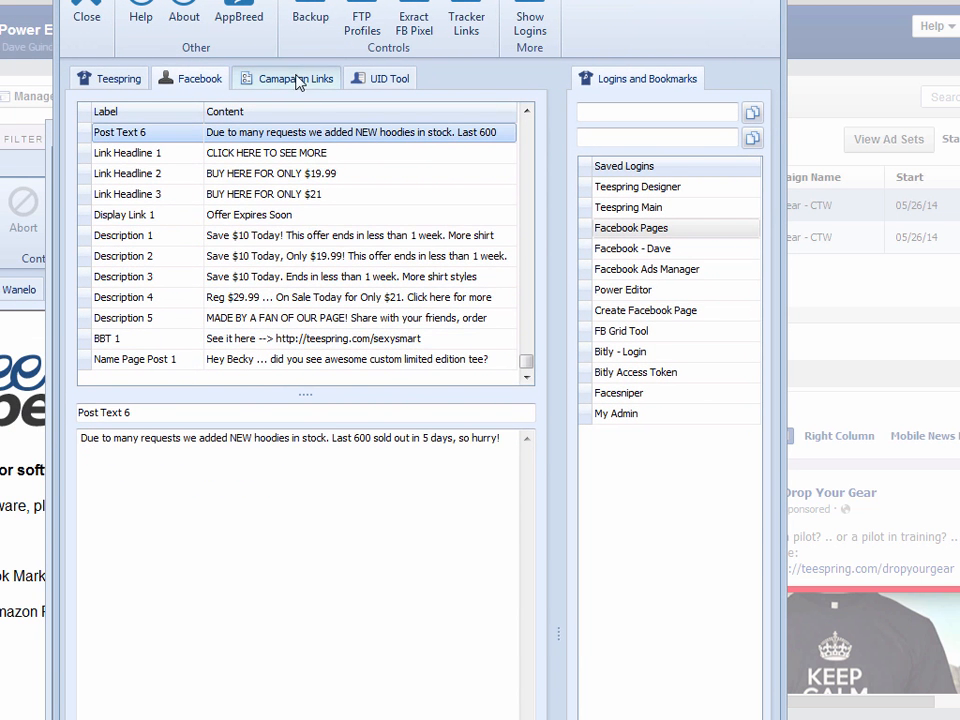
pyautogui.click(118, 78)
pyautogui.click(190, 78)
pyautogui.moveTo(545, 0); pyautogui.dragTo(0, 0)
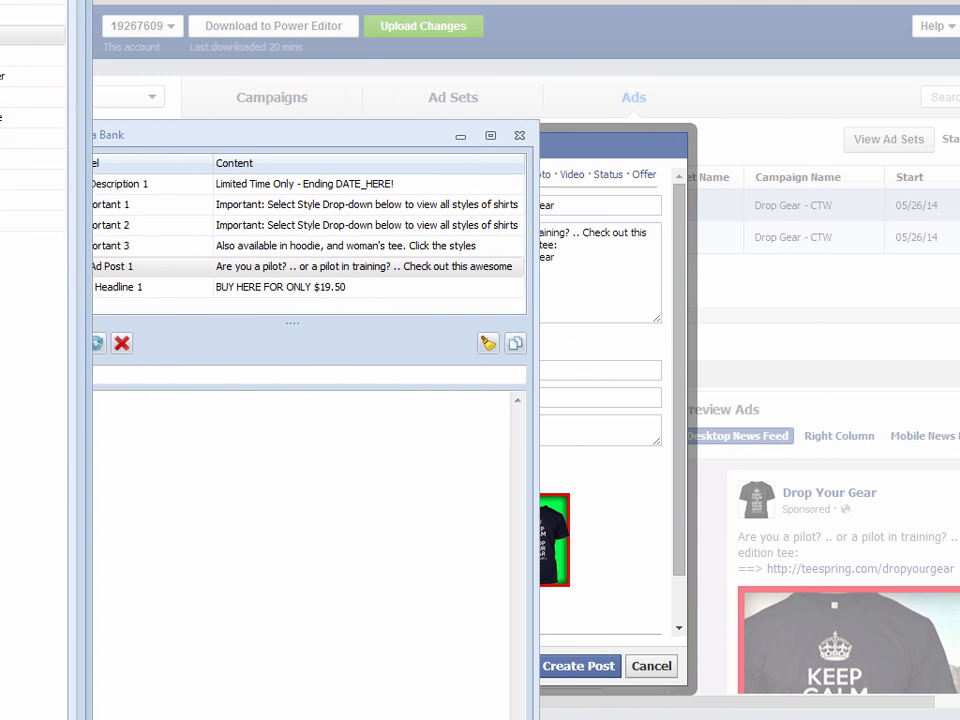
# Enlarge the Data Bank's entry list and move its window aside
pyautogui.click(373, 135)
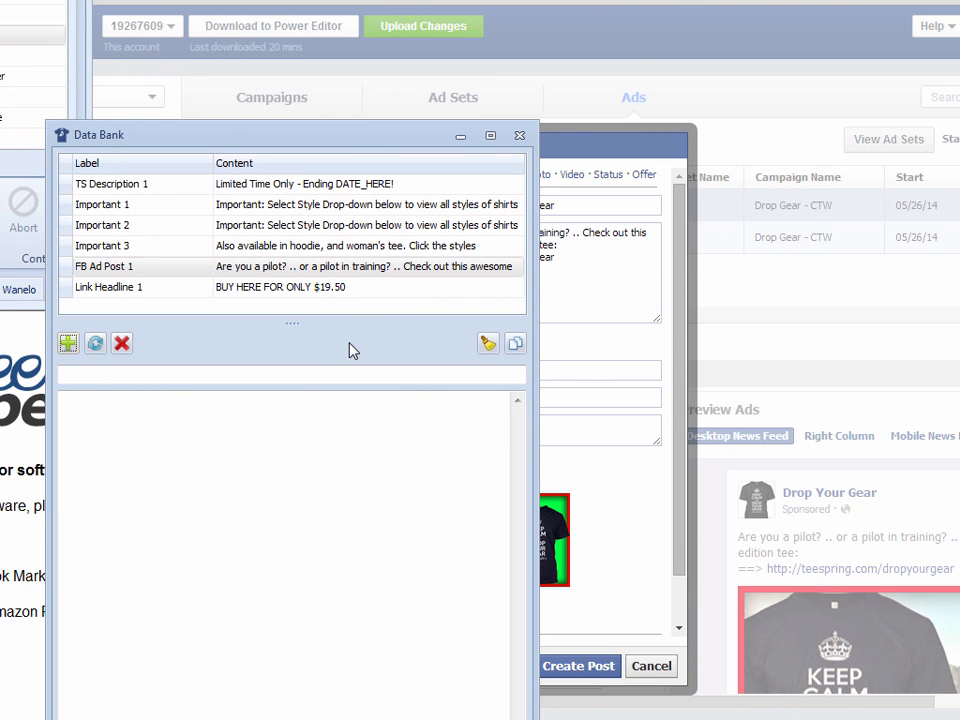
pyautogui.moveTo(316, 328); pyautogui.dragTo(300, 394)
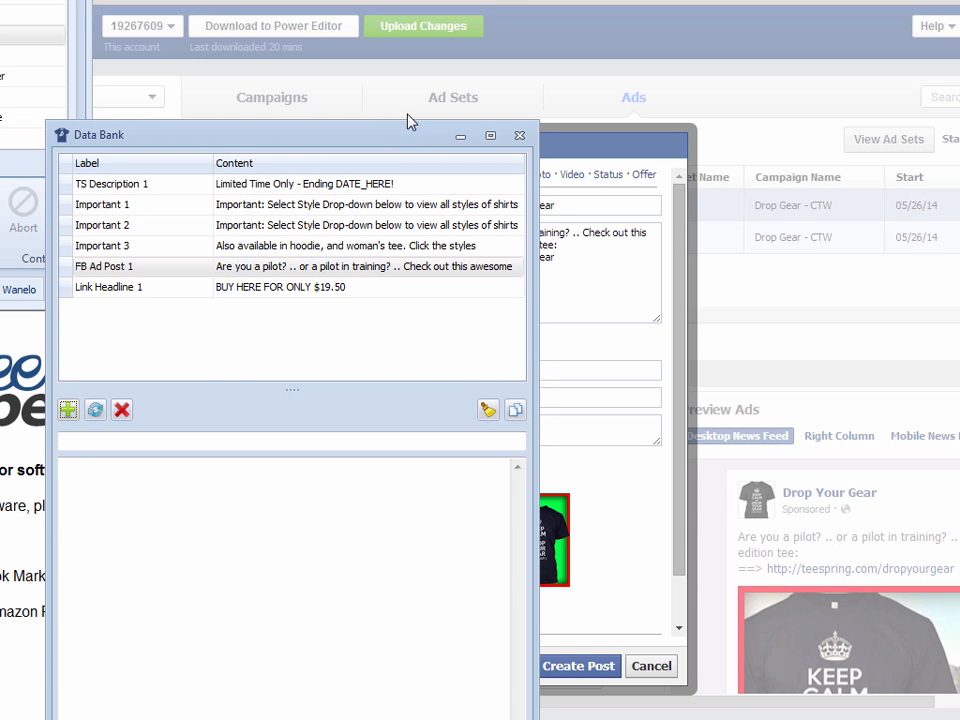
pyautogui.moveTo(401, 135); pyautogui.dragTo(272, 152)
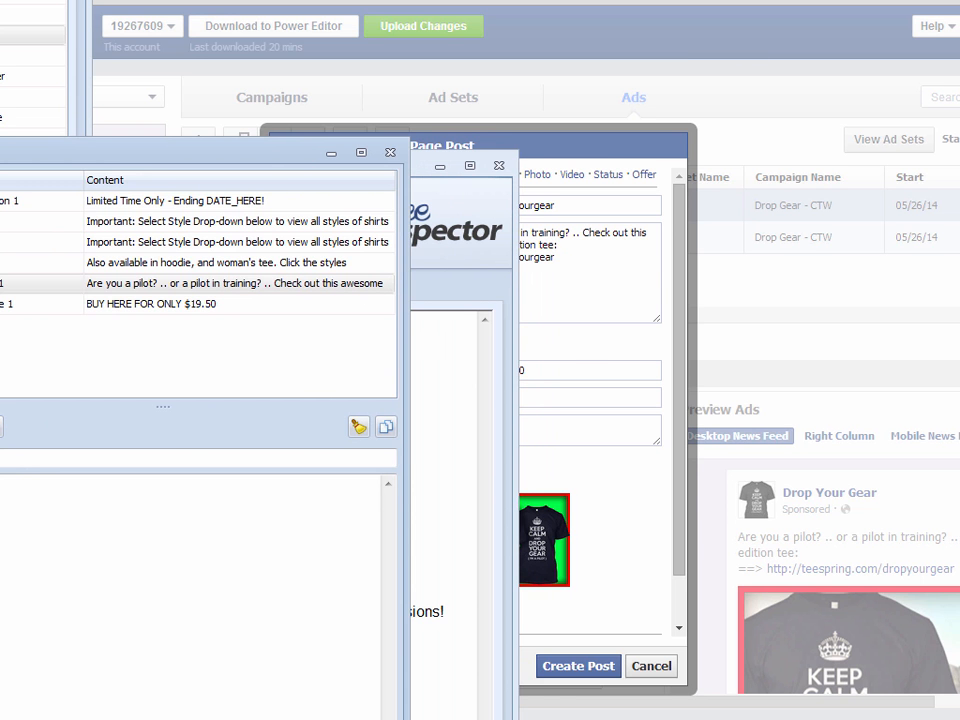
# Return to Power Editor and set the post's display link to "OFFER ENDS SOON"
pyautogui.click(769, 154)
pyautogui.click(452, 398)
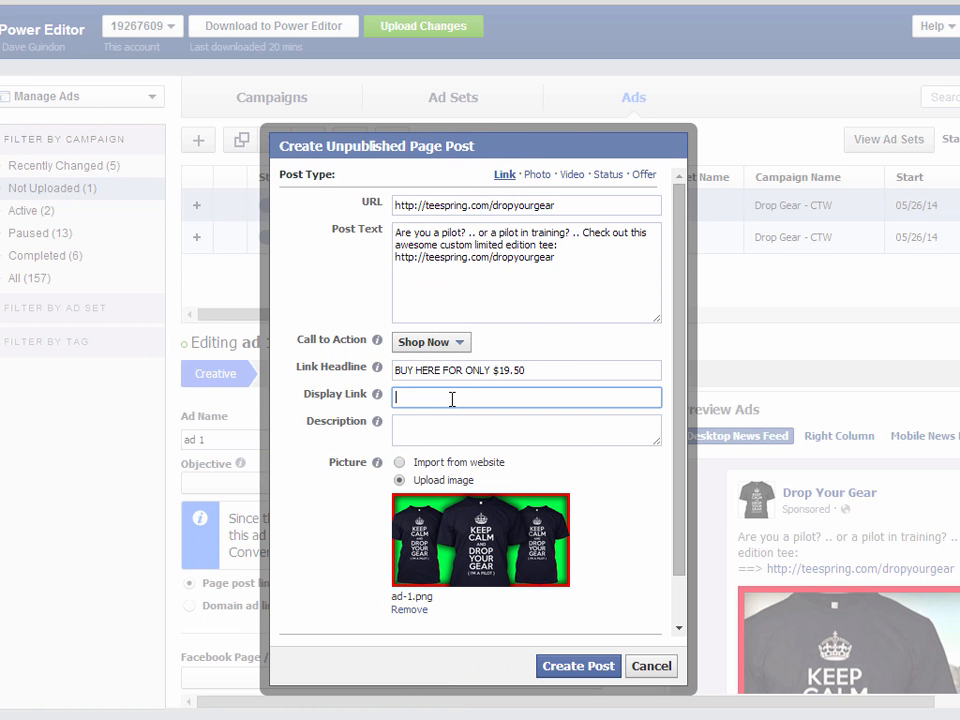
pyautogui.write('OFFER ENDS SOON')
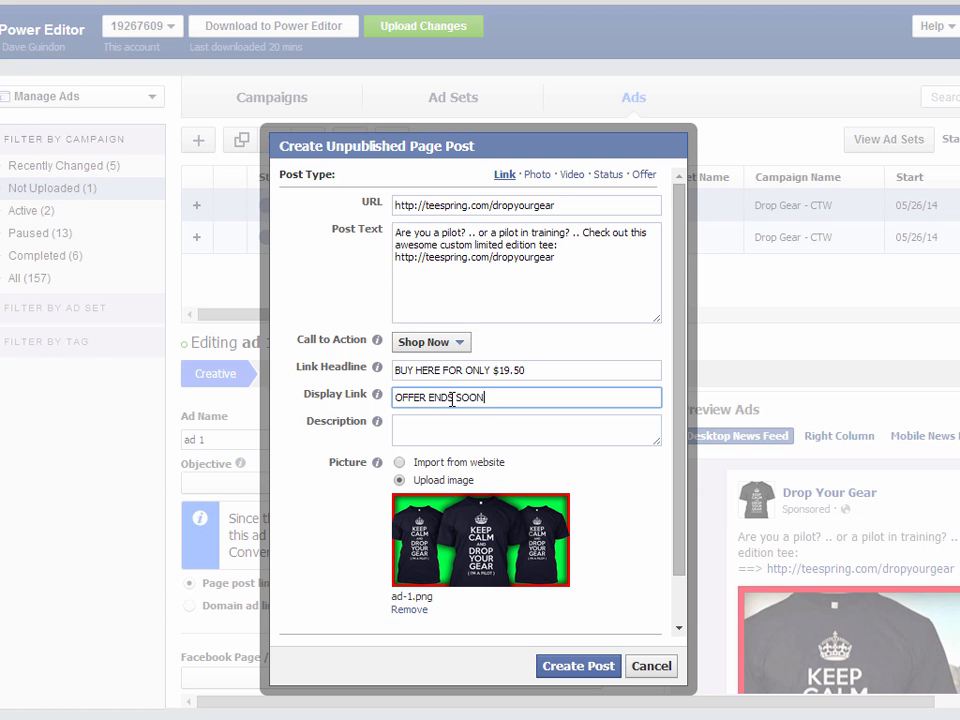
# Set the post's description to "Sale ends June 3rd. Grab it before this ends forever! Click here now.."
pyautogui.click(446, 432)
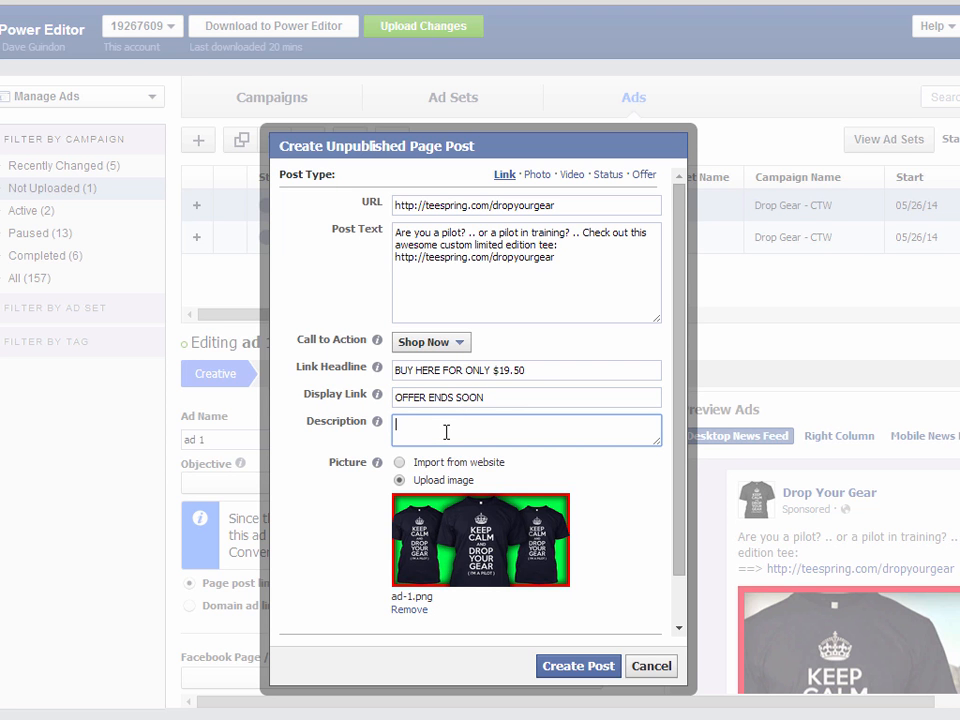
pyautogui.write('Sale ends June 34rd. More shir')
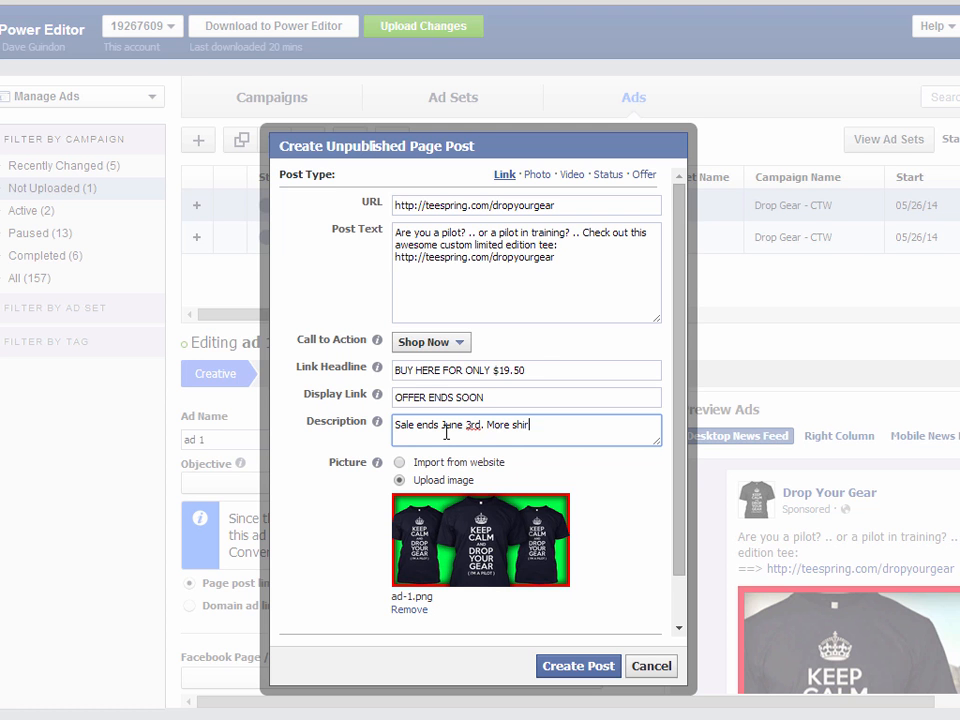
pyautogui.write('styl')
pyautogui.press('BackSpace')
pyautogui.press('BackSpace')
pyautogui.press('BackSpace')
pyautogui.press('BackSpace')
pyautogui.press('BackSpace')
pyautogui.press('BackSpace')
pyautogui.press('BackSpace')
pyautogui.press('BackSpace')
pyautogui.press('BackSpace')
pyautogui.press('BackSpace')
pyautogui.press('BackSpace')
pyautogui.press('BackSpace')
pyautogui.press('BackSpace')
pyautogui.press('BackSpace')
pyautogui.press('BackSpace')
pyautogui.write('Great')
pyautogui.press('BackSpace')
pyautogui.press('BackSpace')
pyautogui.press('BackSpace')
pyautogui.write('ab it before thie')
pyautogui.write(' ends fore')
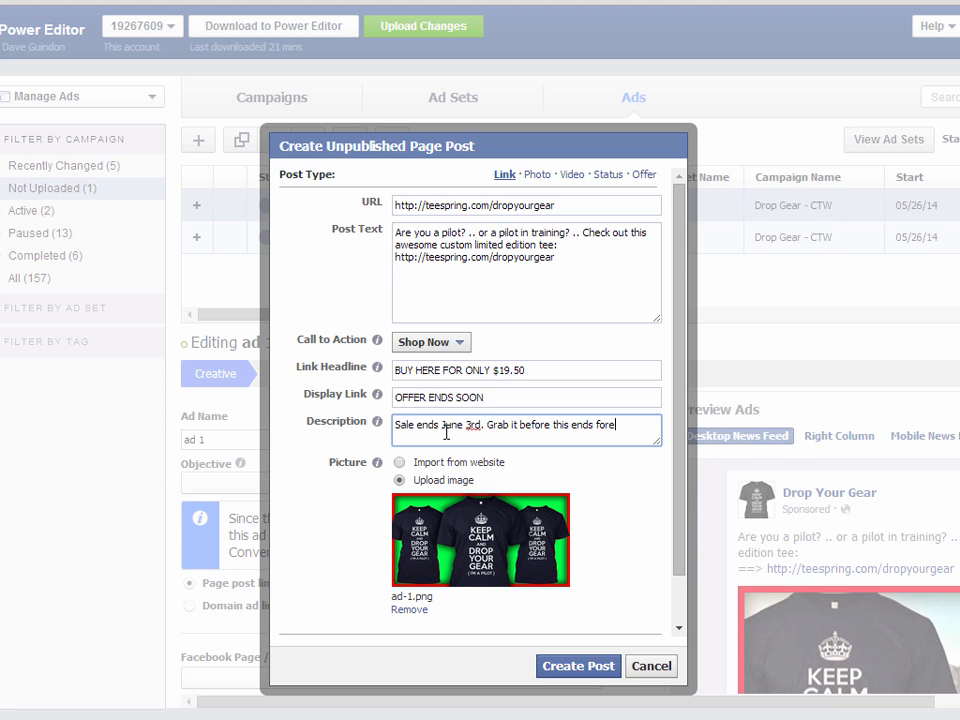
pyautogui.write('ver! Click here now')
pyautogui.write('!')
# Create the unpublished page post and review its Desktop News Feed preview
pyautogui.moveTo(677, 390); pyautogui.dragTo(680, 463)
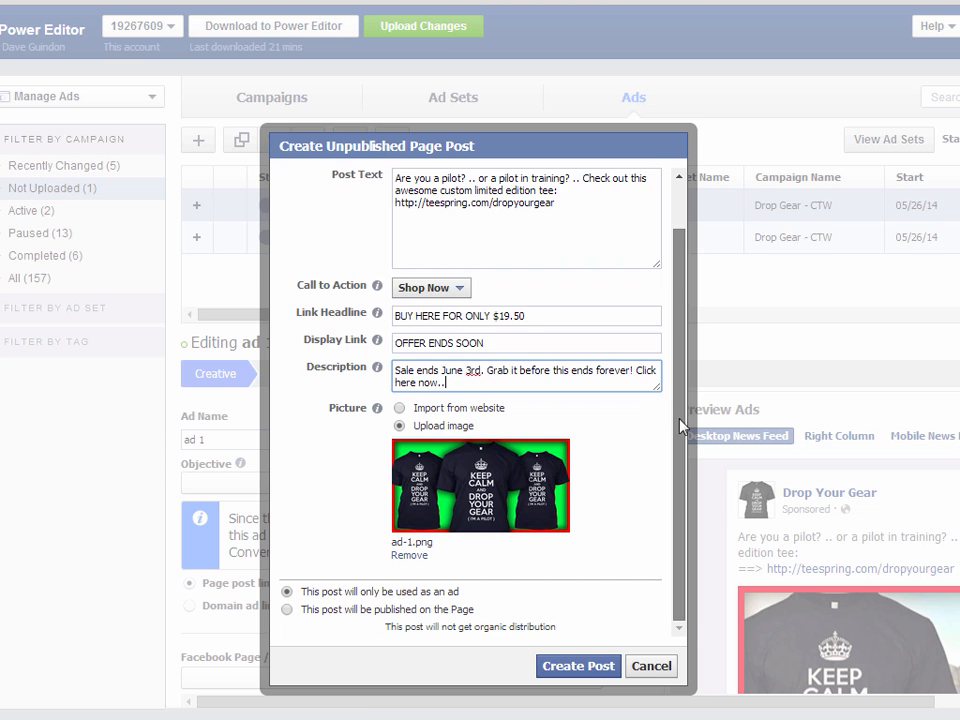
pyautogui.click(573, 667)
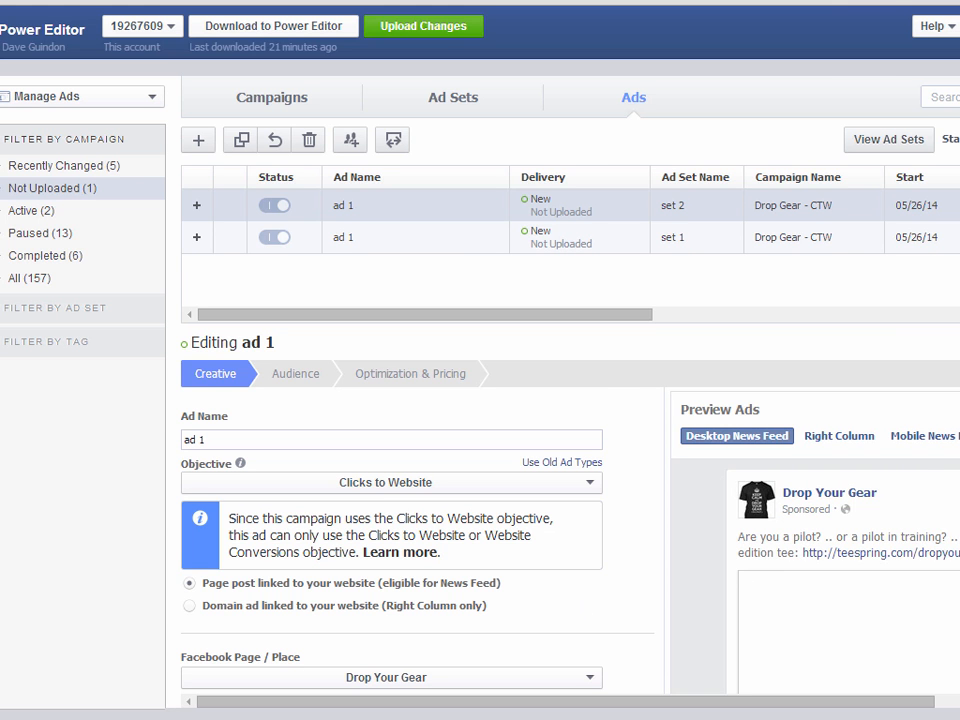
pyautogui.moveTo(959, 617); pyautogui.dragTo(925, 617)
pyautogui.moveTo(691, 705); pyautogui.dragTo(822, 711)
pyautogui.scroll(-3, 525, 634)
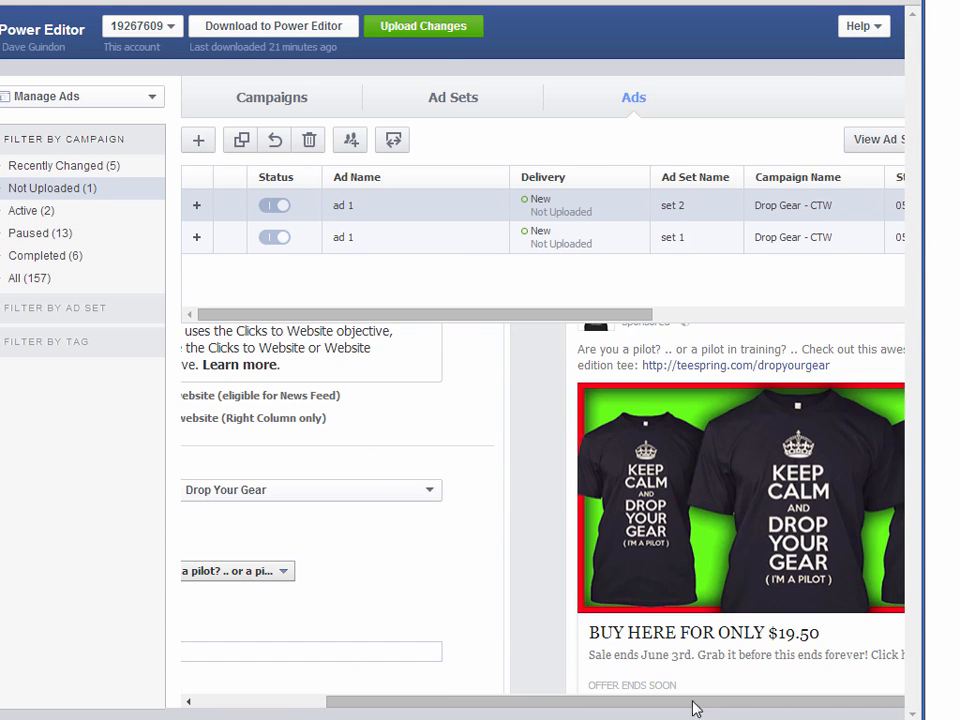
pyautogui.moveTo(697, 714); pyautogui.dragTo(746, 709)
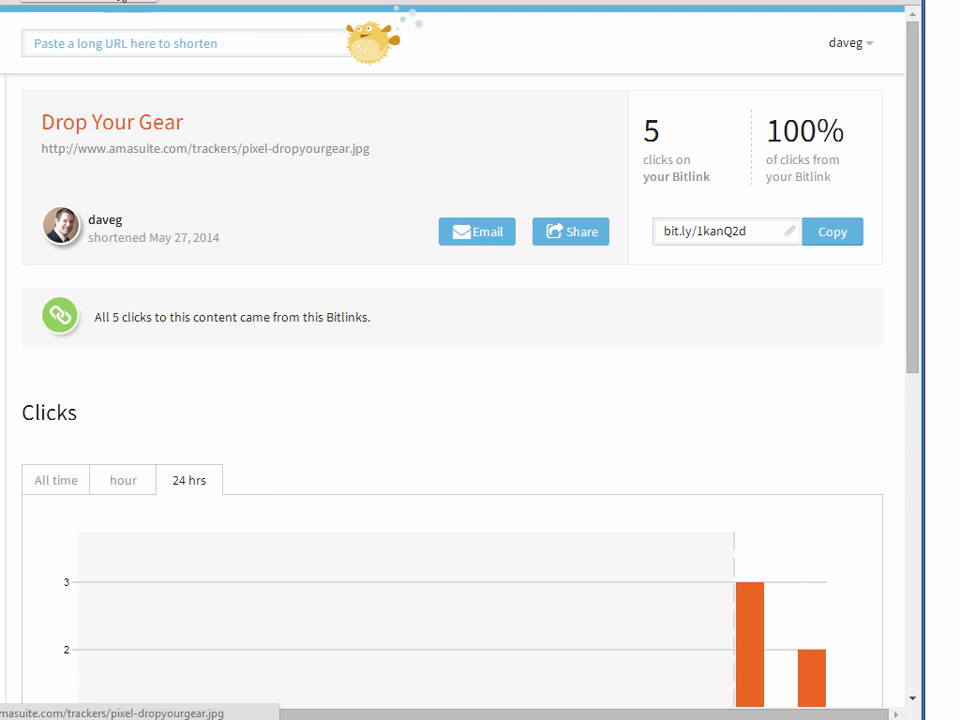
pyautogui.hotkey('ctrl', 'Tab')
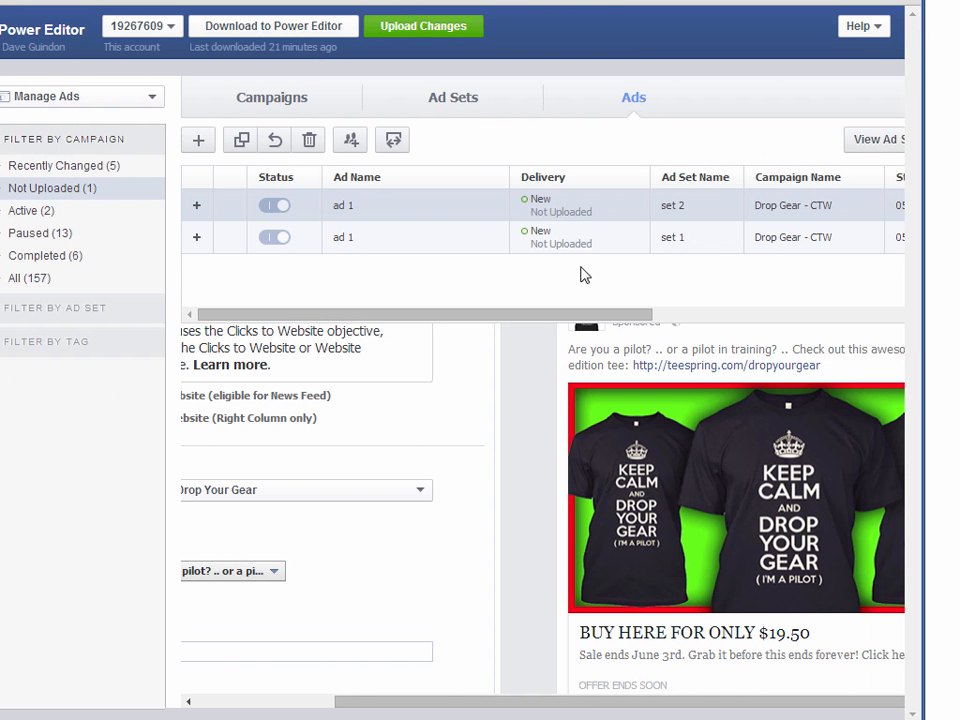
# Set the optional URL tags of set 2's ad to fb=a2
pyautogui.moveTo(576, 702); pyautogui.dragTo(397, 704)
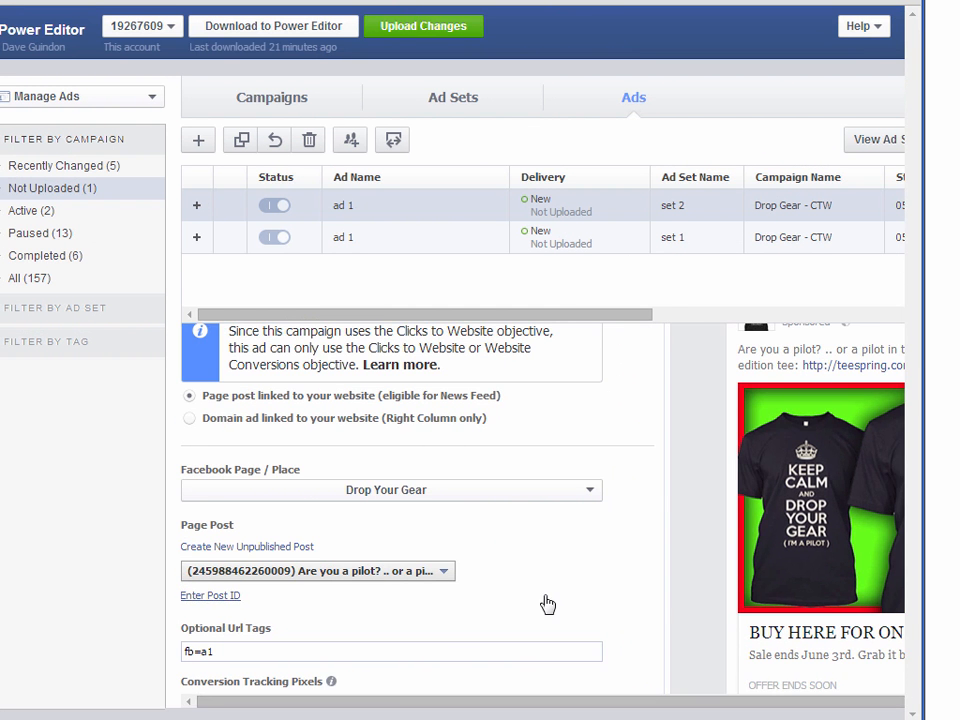
pyautogui.scroll(-1, 645, 610)
pyautogui.scroll(-1, 645, 614)
pyautogui.click(234, 464)
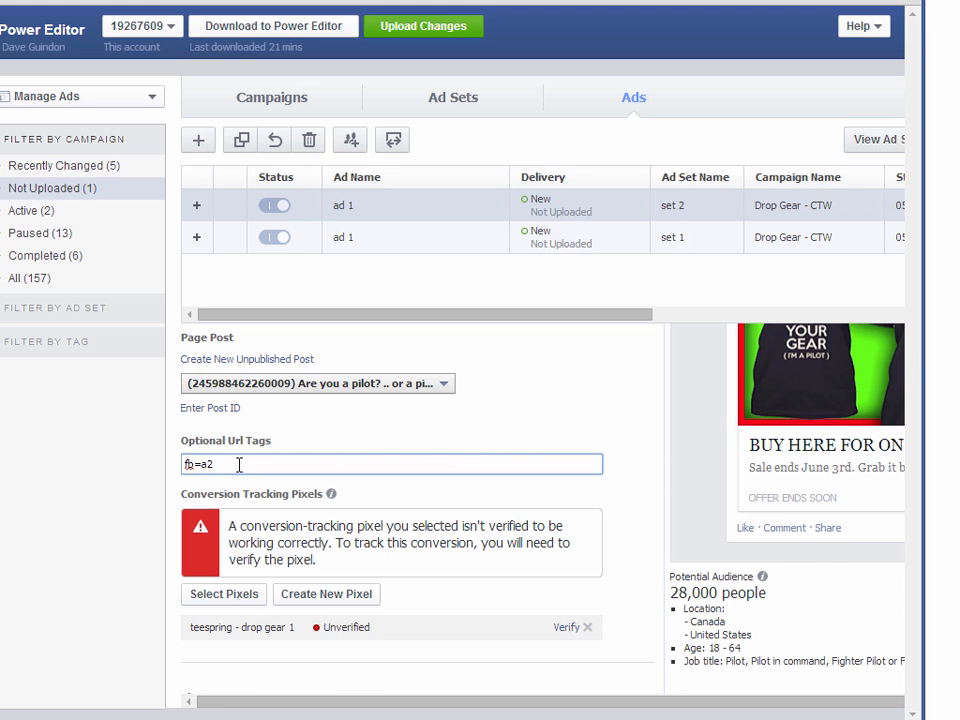
# Remove the whole job titles targeting from the audience of set 2's ad
pyautogui.scroll(-1, 489, 596)
pyautogui.scroll(3, 476, 619)
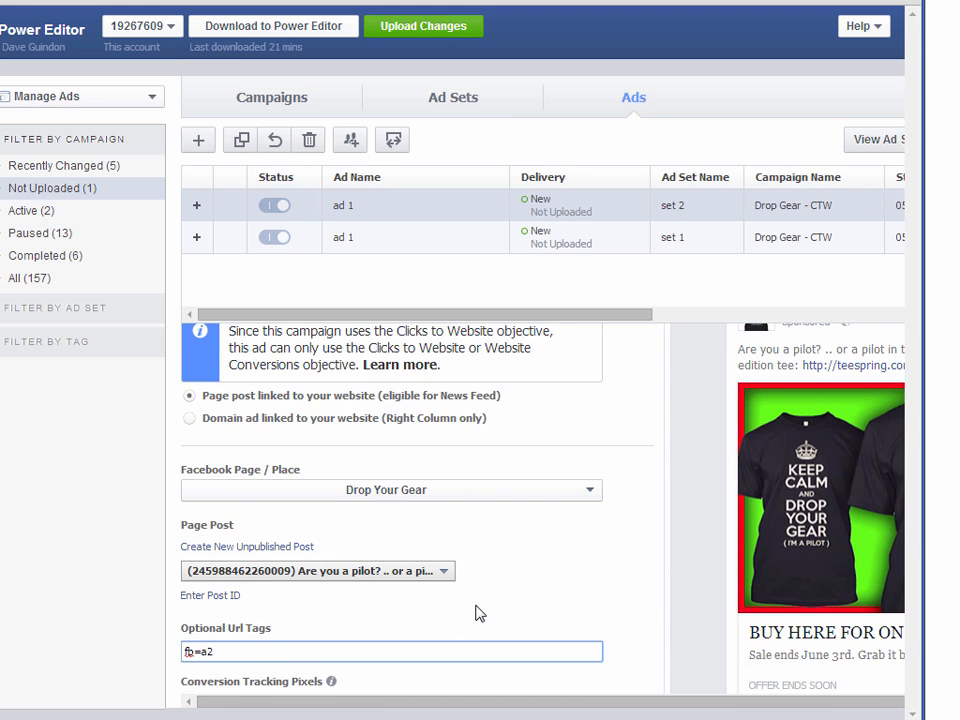
pyautogui.scroll(2, 476, 614)
pyautogui.click(286, 378)
pyautogui.scroll(-1, 600, 530)
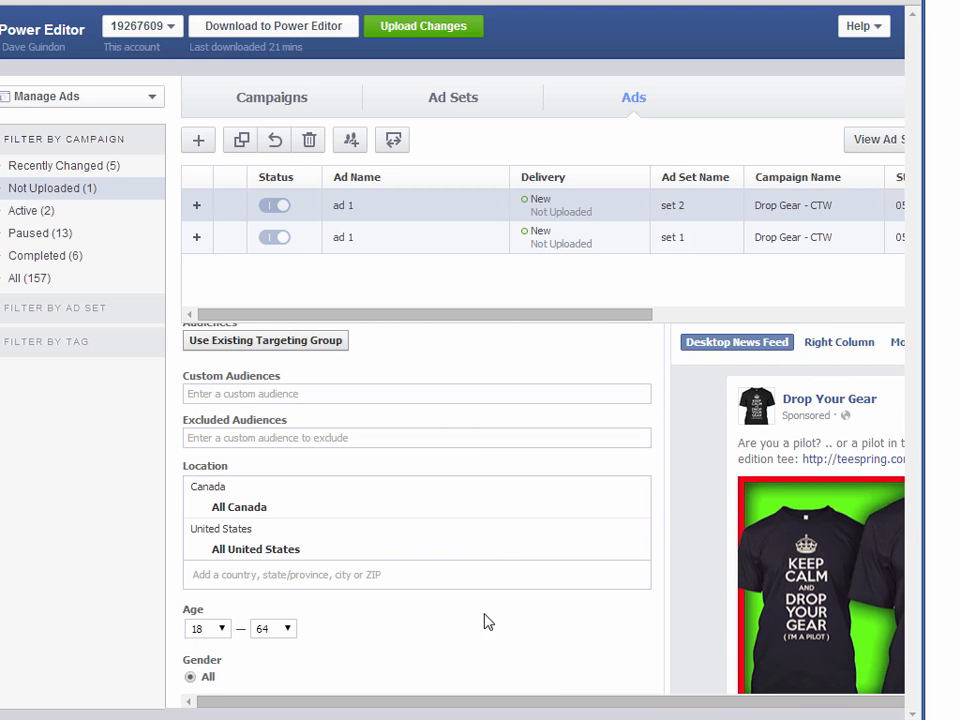
pyautogui.scroll(-3, 671, 609)
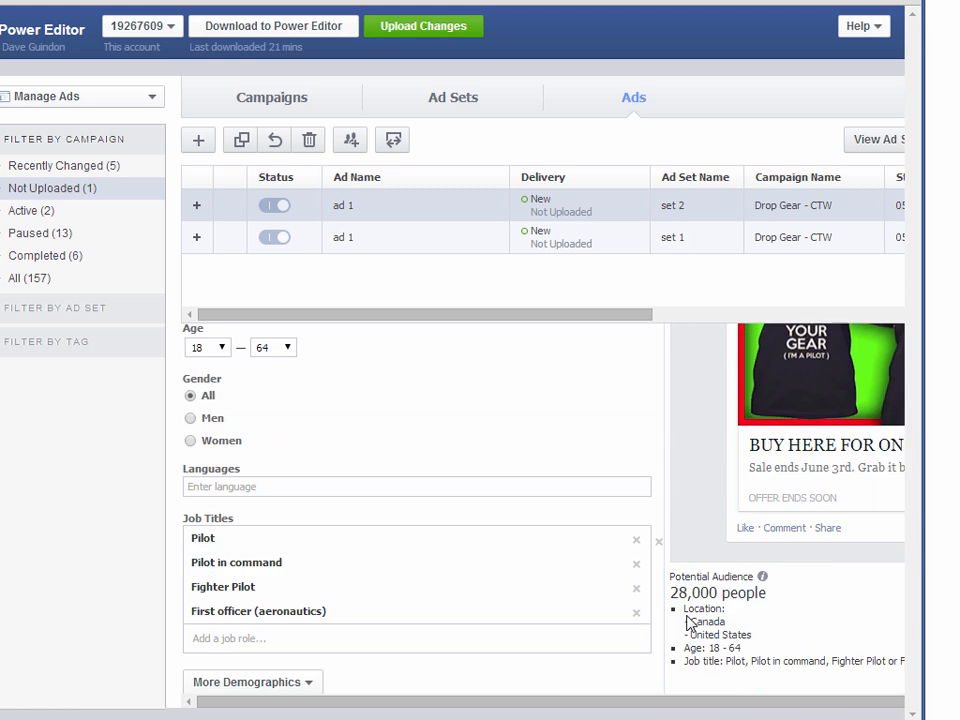
pyautogui.scroll(-1, 650, 600)
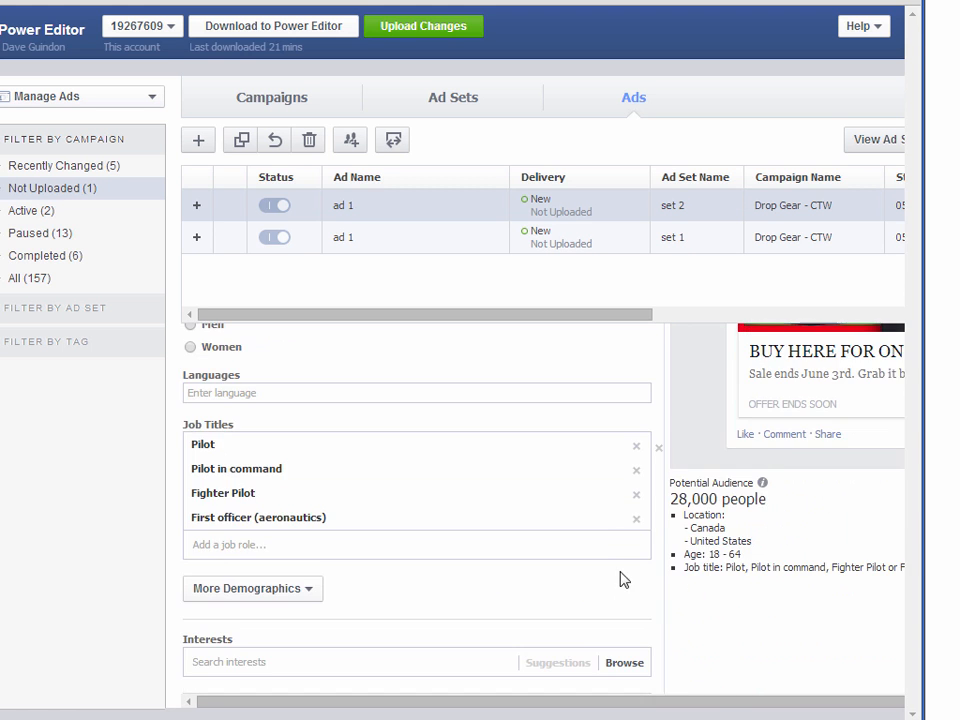
pyautogui.click(658, 449)
pyautogui.scroll(-1, 700, 600)
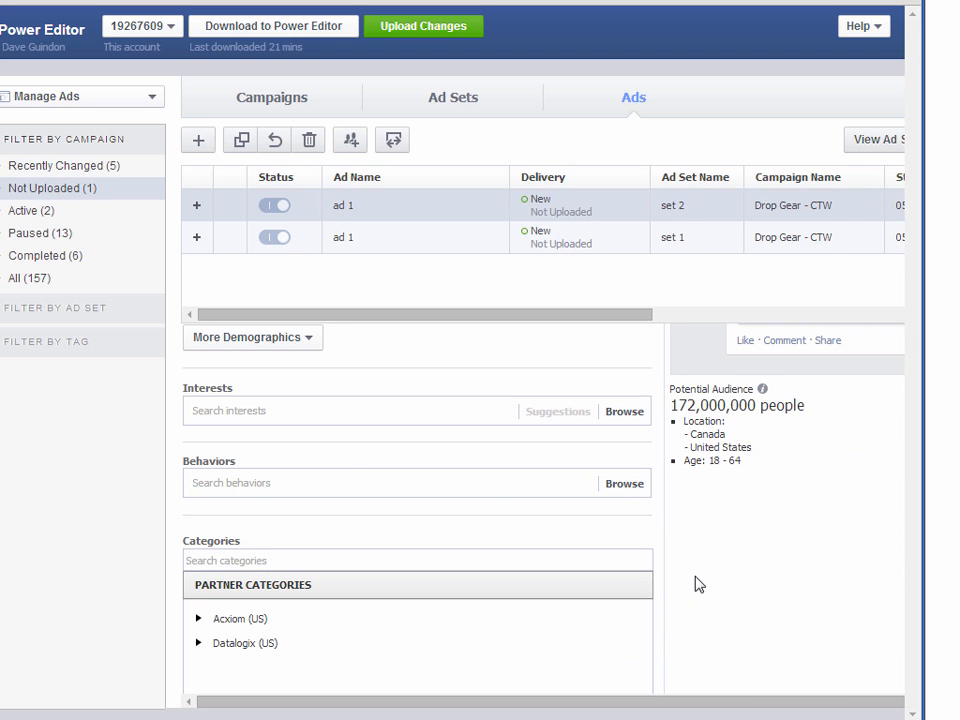
# Add the Schools field to the ad's audience through the additional demographic options
pyautogui.click(236, 411)
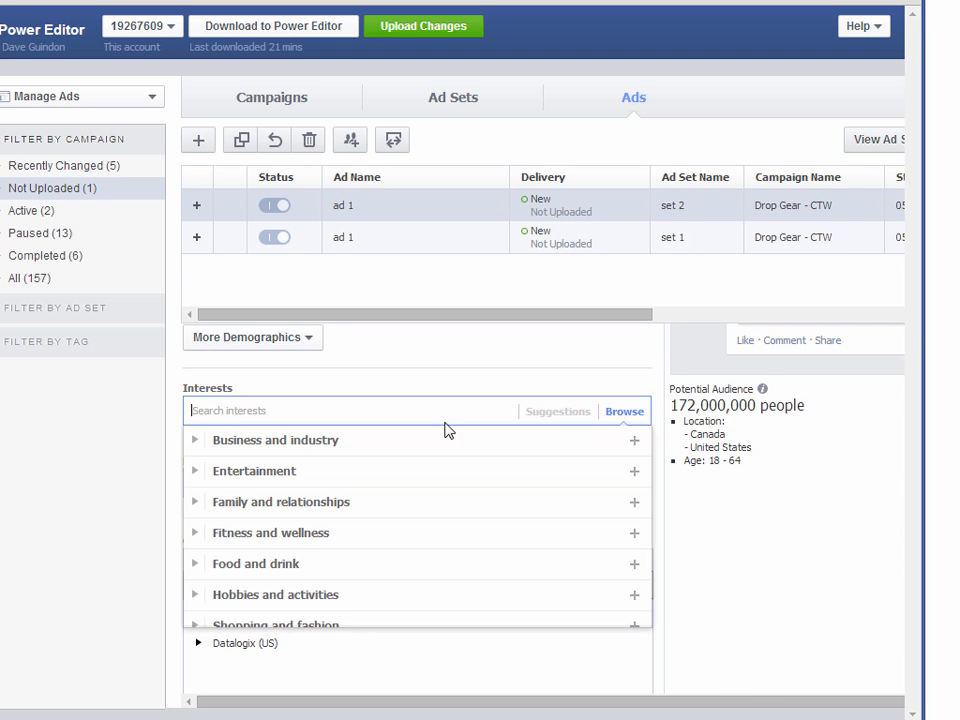
pyautogui.click(742, 652)
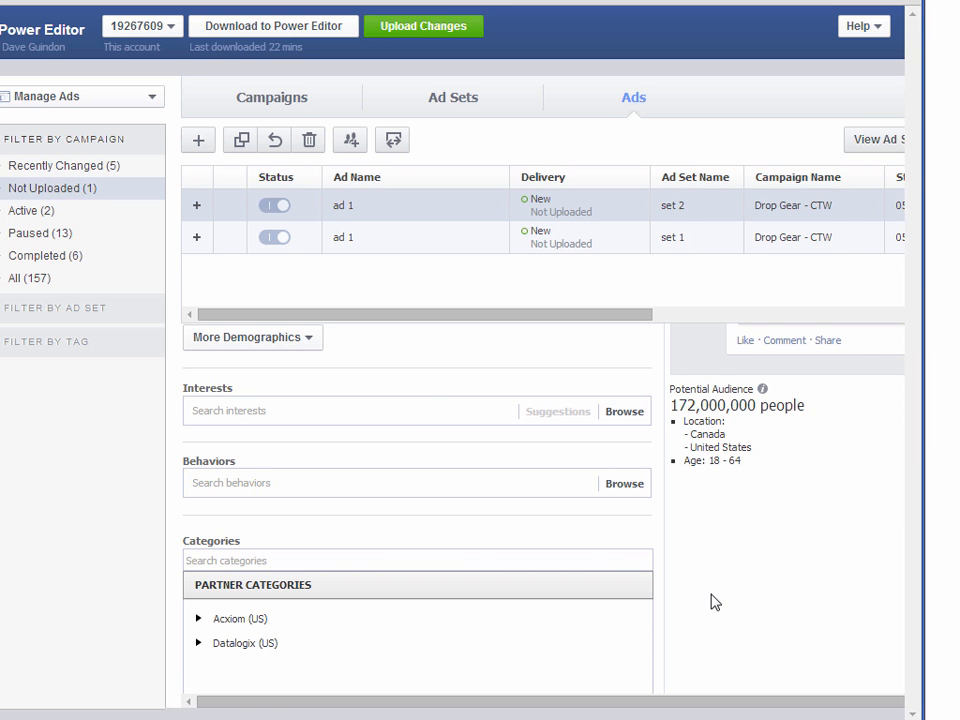
pyautogui.scroll(1, 362, 433)
pyautogui.click(298, 433)
pyautogui.moveTo(260, 487)
pyautogui.click(340, 535)
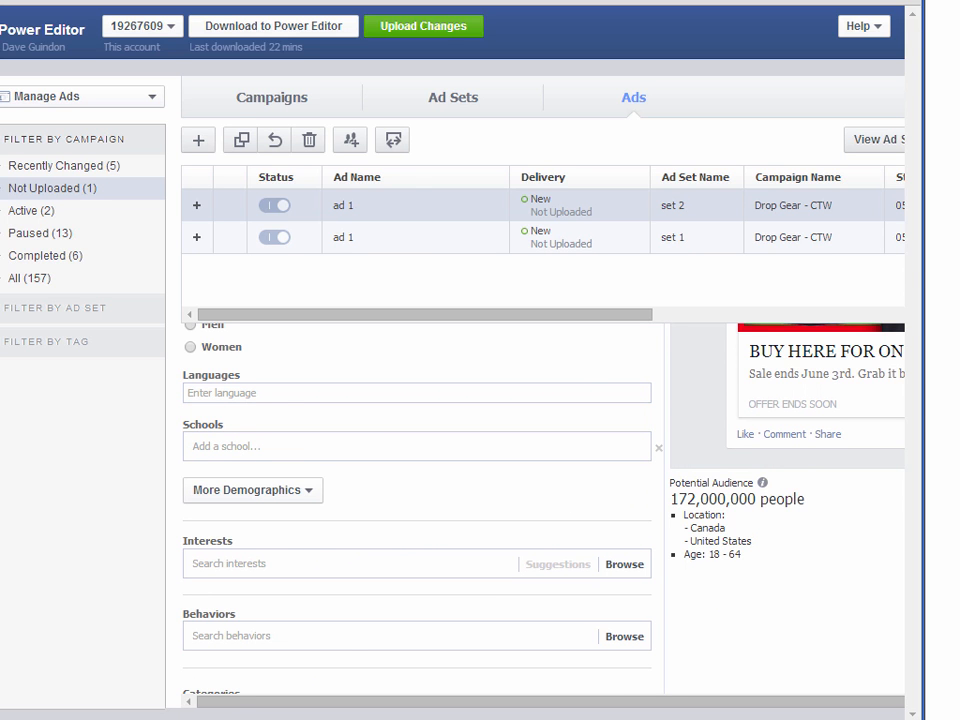
# Copy The American Flying Academy from schools.txt in Notepad and add it as a targeted school in Power Editor
pyautogui.moveTo(959, 206)
pyautogui.mouseDown()
pyautogui.moveTo(664, 210)
pyautogui.moveTo(748, 221)
pyautogui.moveTo(959, 198)
pyautogui.mouseUp()
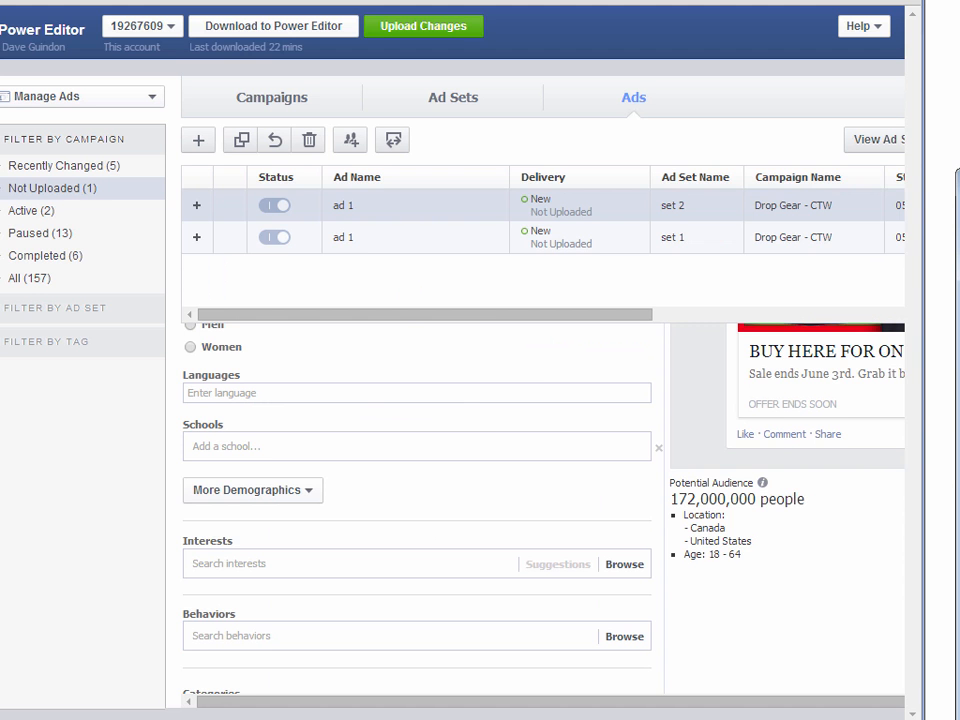
pyautogui.moveTo(959, 200); pyautogui.dragTo(428, 264)
pyautogui.hotkey('ctrl', 'c')
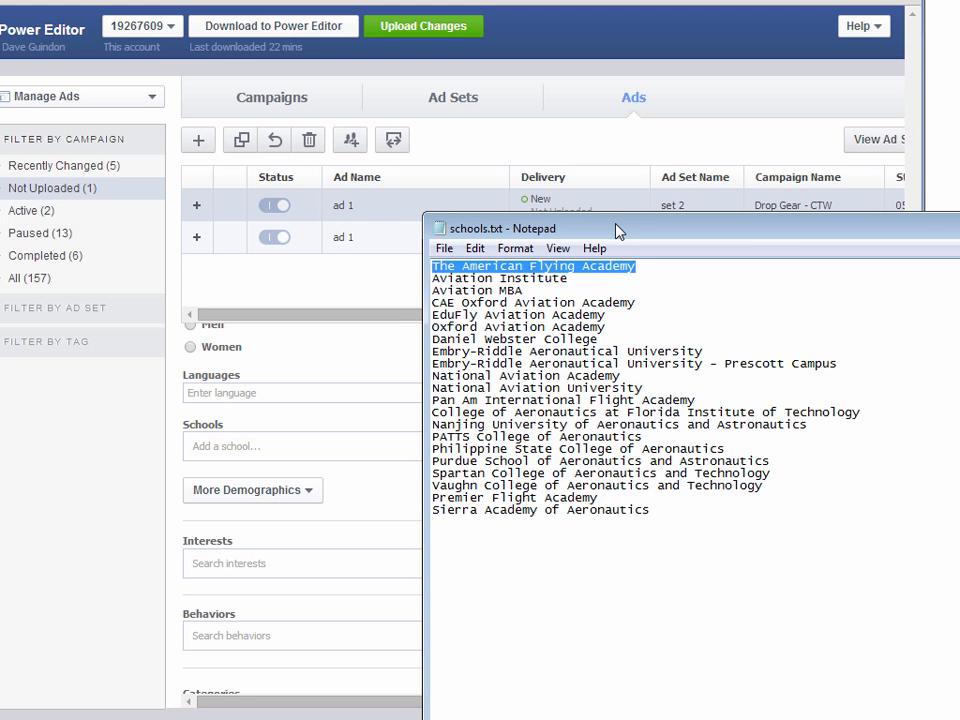
pyautogui.moveTo(617, 235); pyautogui.dragTo(649, 210)
pyautogui.hotkey('alt', 'Tab')
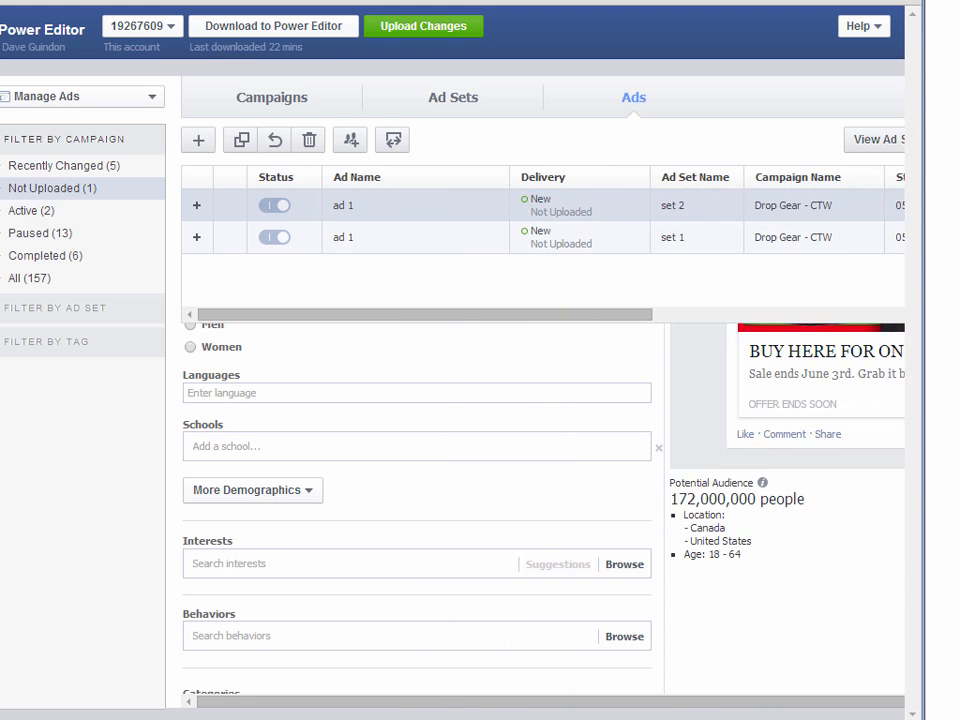
pyautogui.click(253, 446)
pyautogui.hotkey('ctrl', 'v')
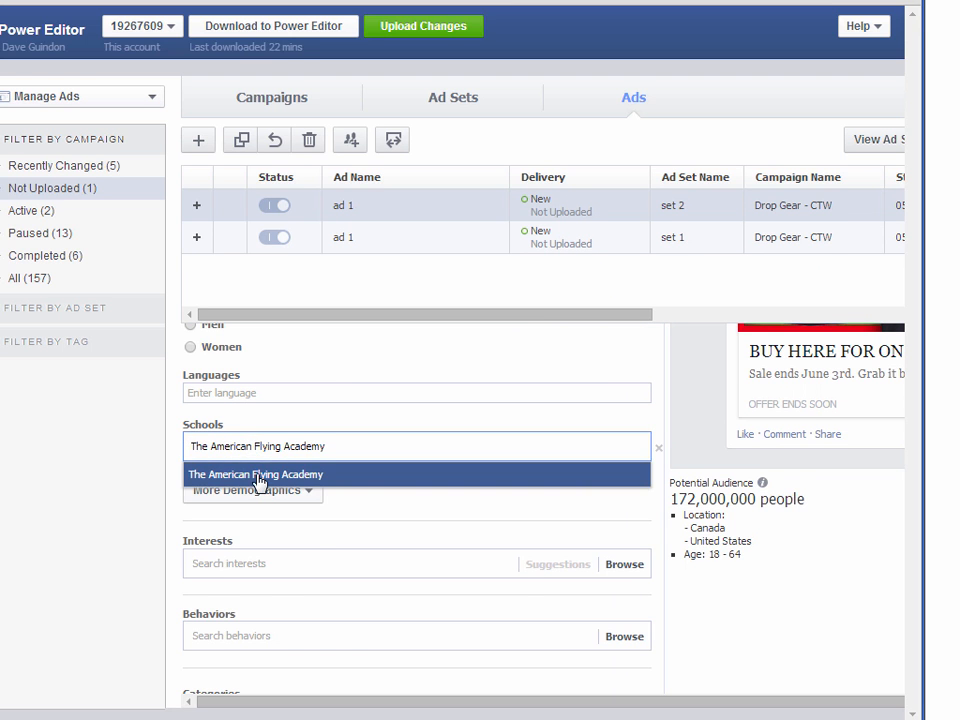
pyautogui.click(261, 476)
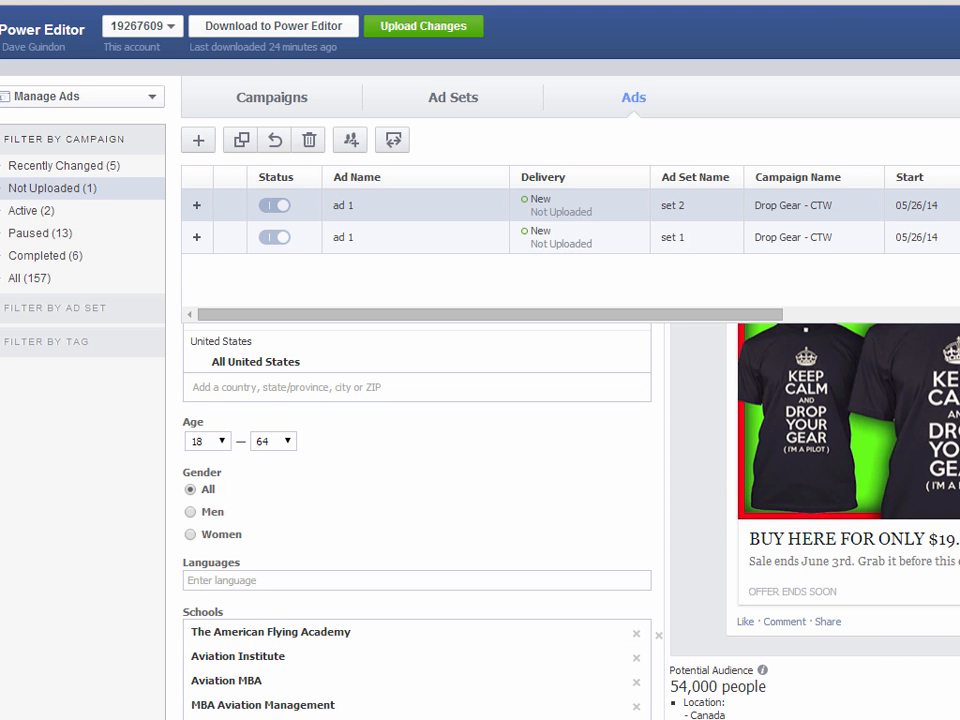
# Examine the ad's complete list of targeted schools along with its location, age, gender and potential audience
pyautogui.scroll(-4, 420, 520)
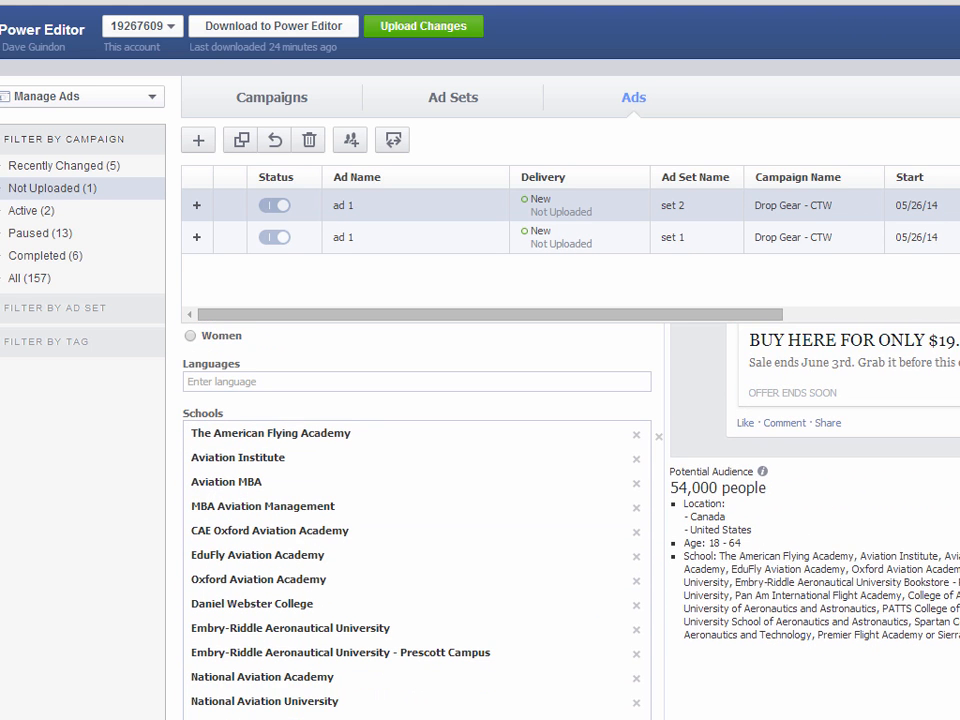
pyautogui.scroll(4, 420, 520)
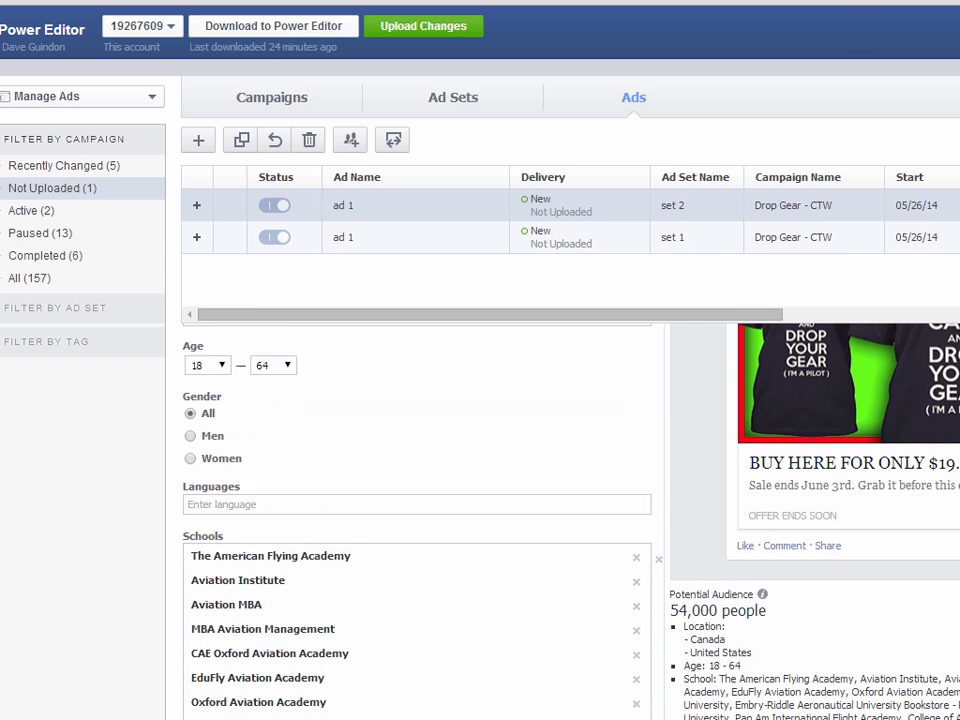
pyautogui.scroll(2, 420, 520)
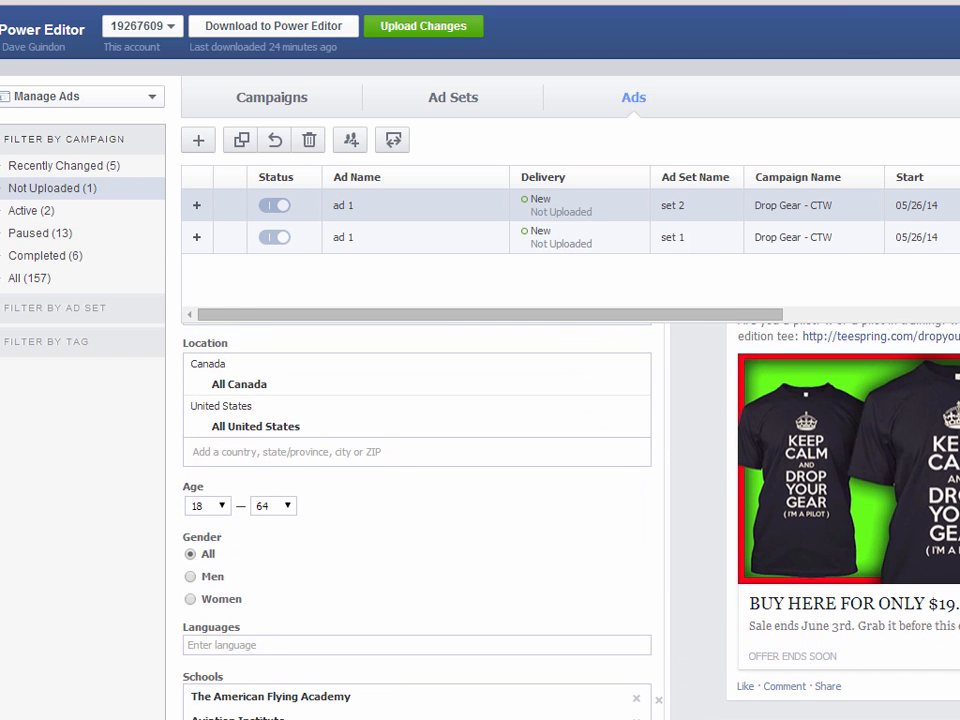
pyautogui.scroll(-1, 420, 520)
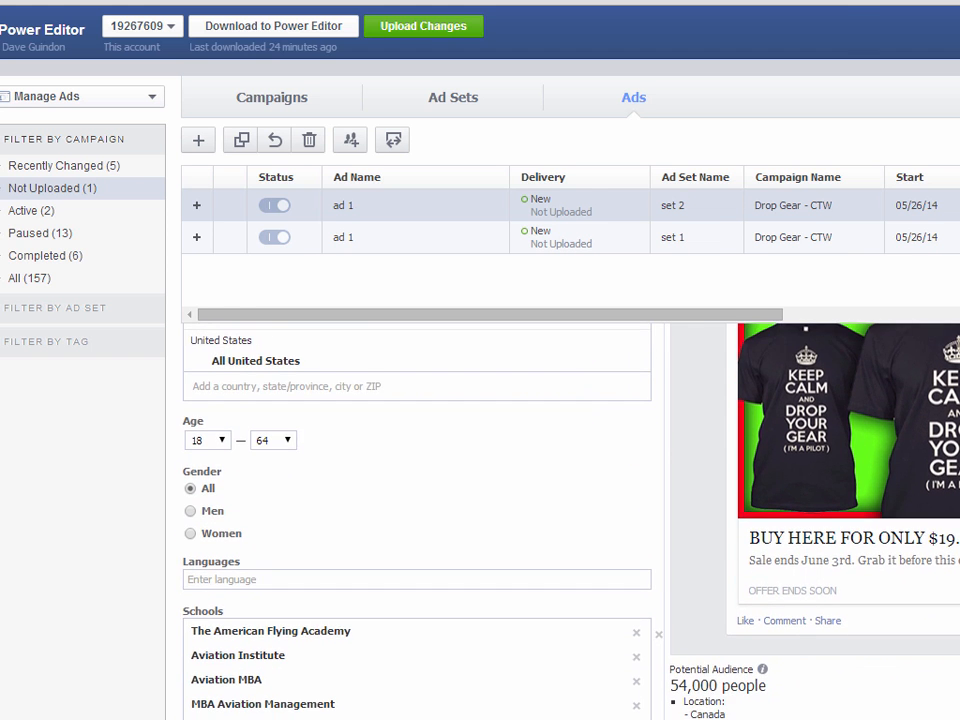
pyautogui.scroll(-2, 420, 520)
pyautogui.scroll(1, 420, 520)
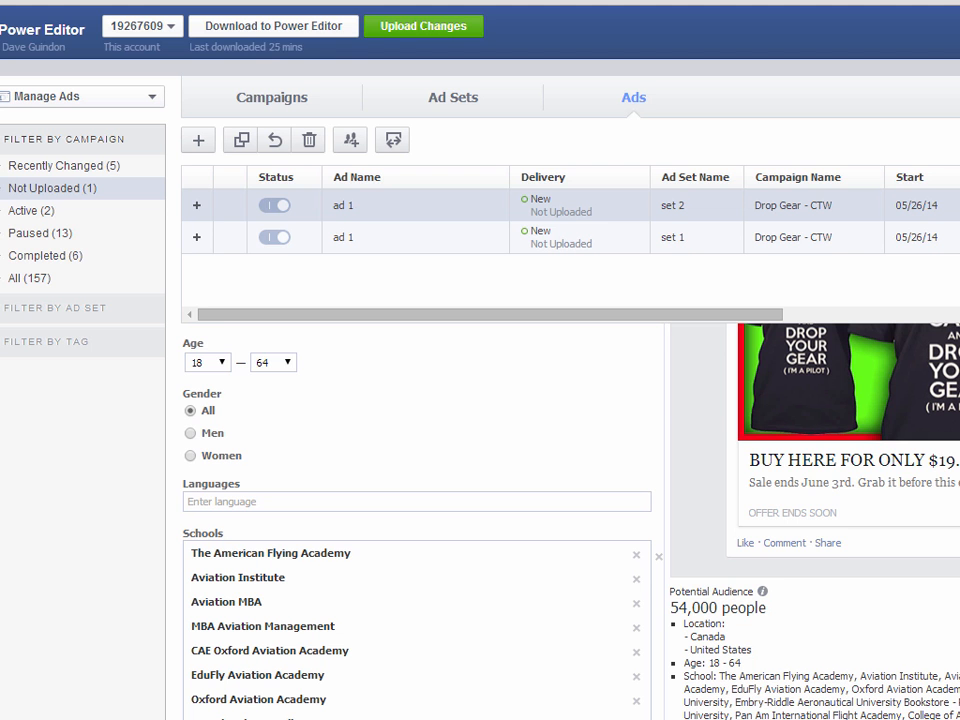
pyautogui.scroll(-2, 420, 520)
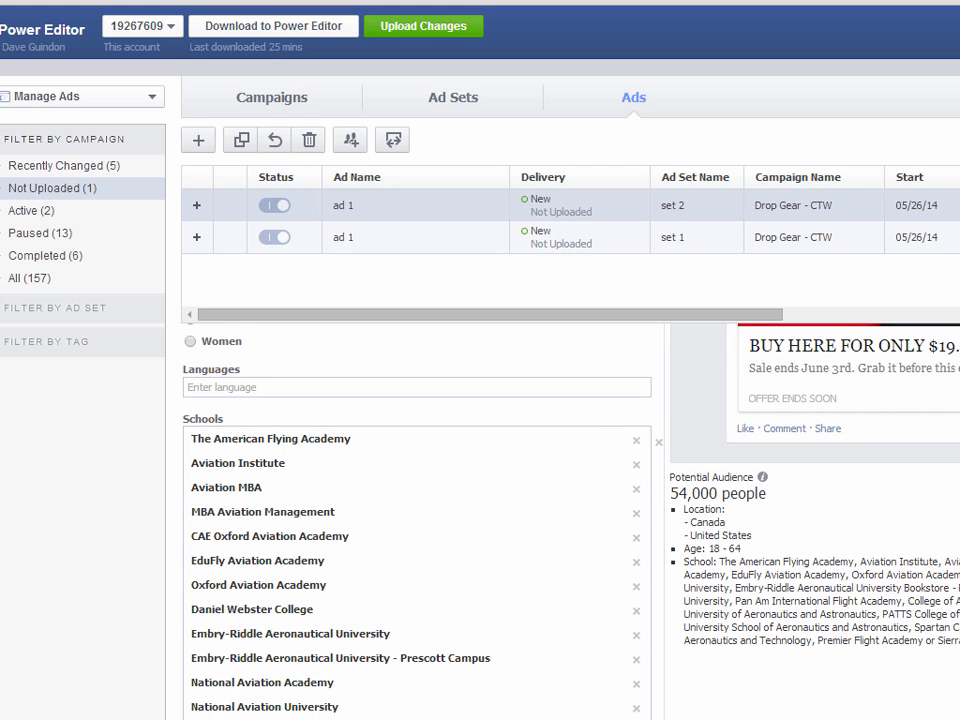
pyautogui.scroll(-1, 420, 520)
pyautogui.scroll(-15, 417, 520)
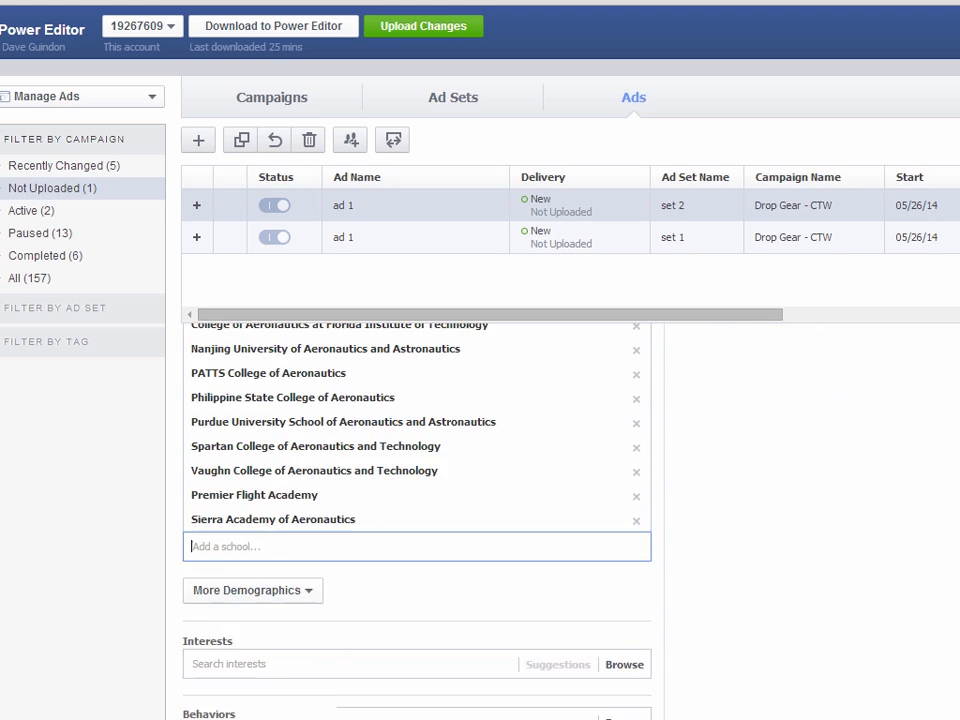
pyautogui.scroll(12, 417, 520)
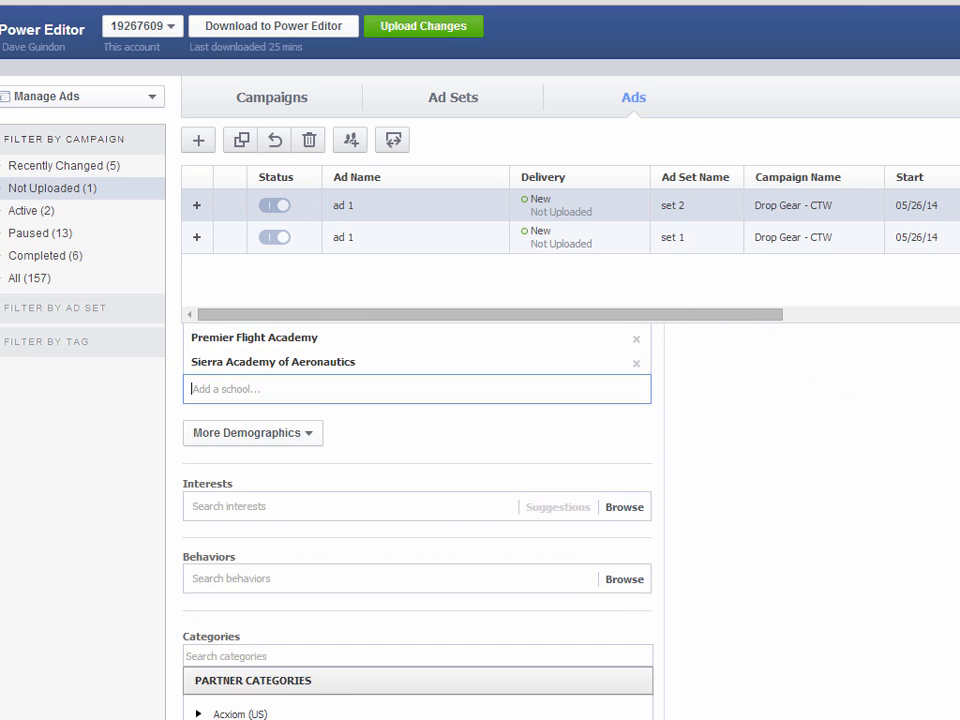
pyautogui.scroll(1, 417, 520)
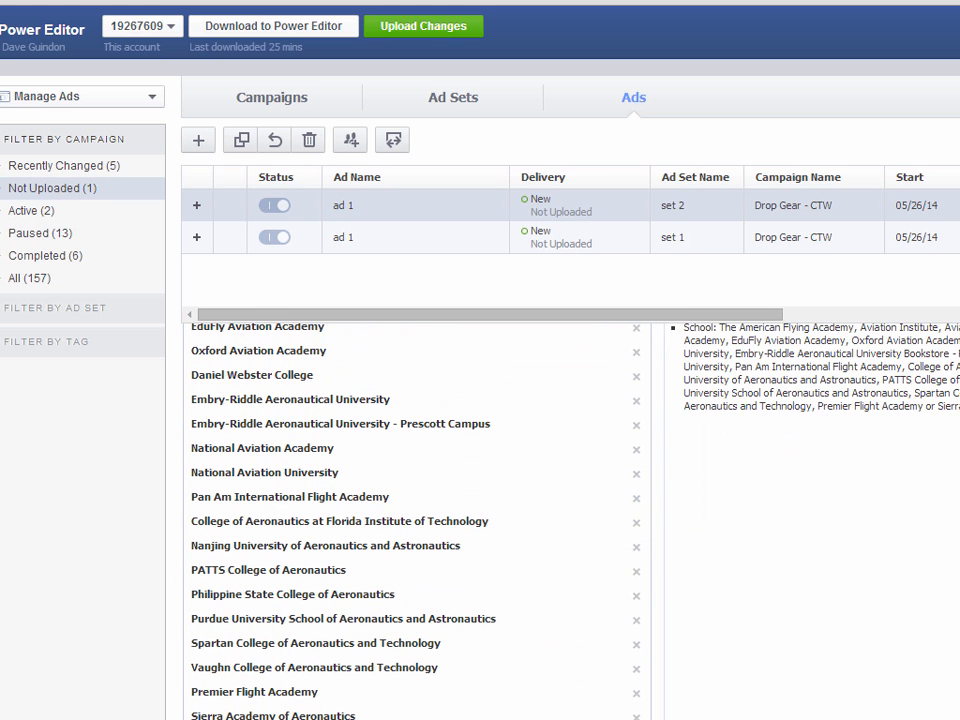
pyautogui.scroll(2, 417, 520)
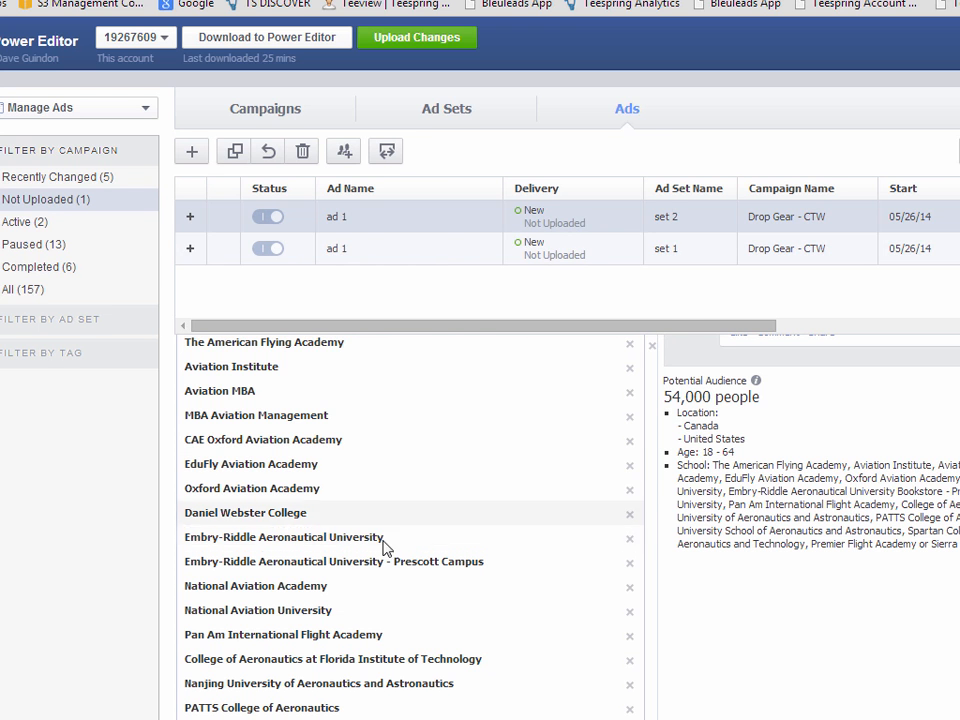
# Compare the job role targeting of the set 1 ad with the school targeting of the set 2 ad
pyautogui.click(696, 252)
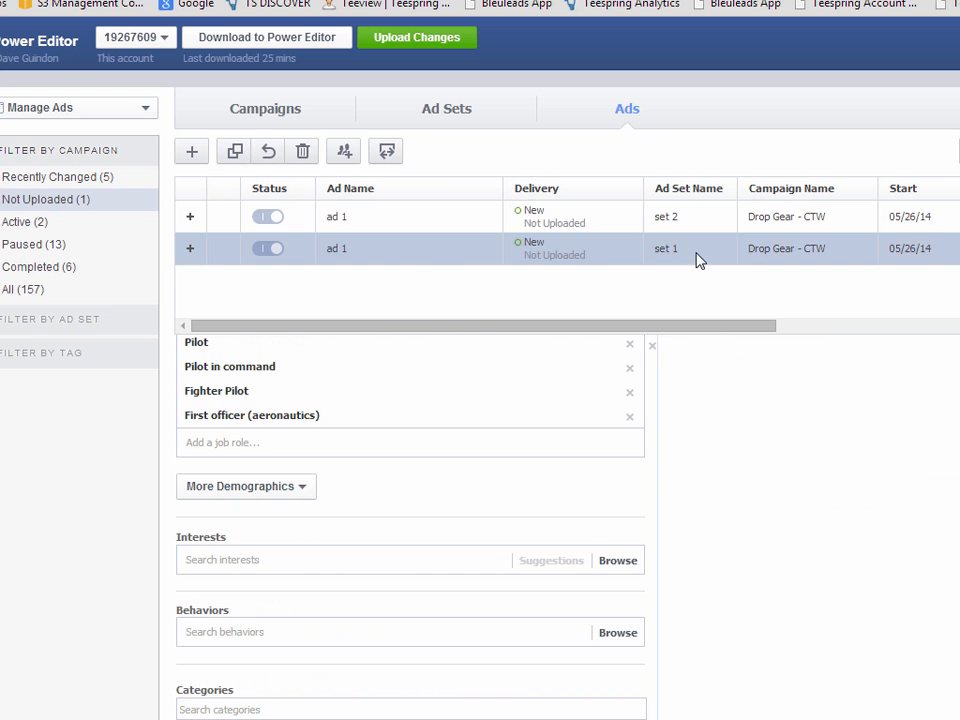
pyautogui.click(684, 226)
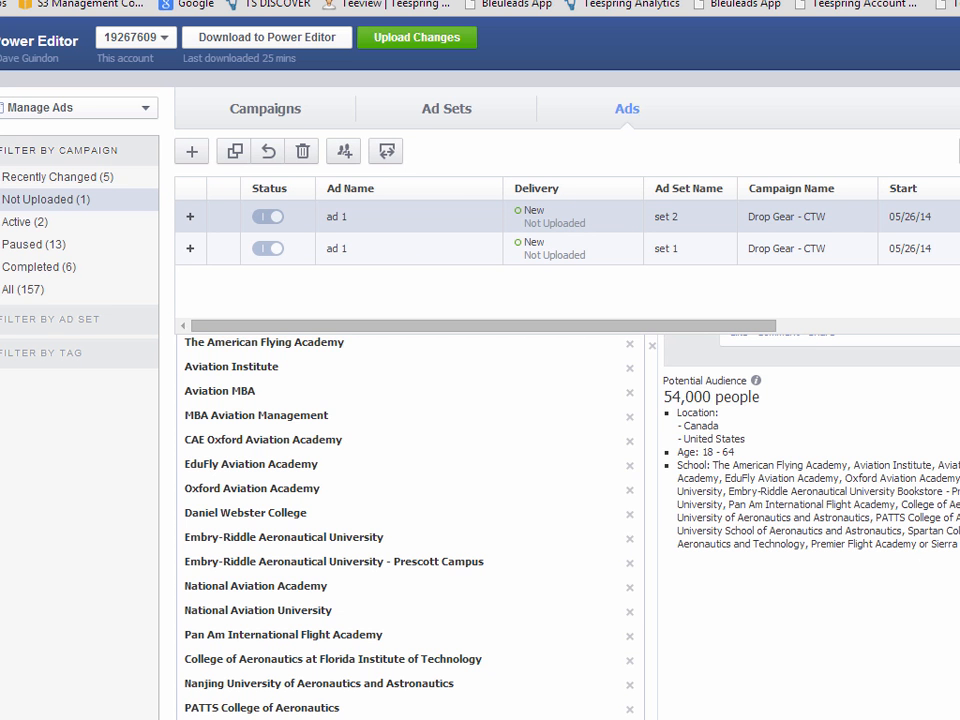
pyautogui.scroll(5, 410, 520)
pyautogui.scroll(-2, 410, 520)
pyautogui.scroll(-1, 410, 520)
pyautogui.scroll(-6, 410, 520)
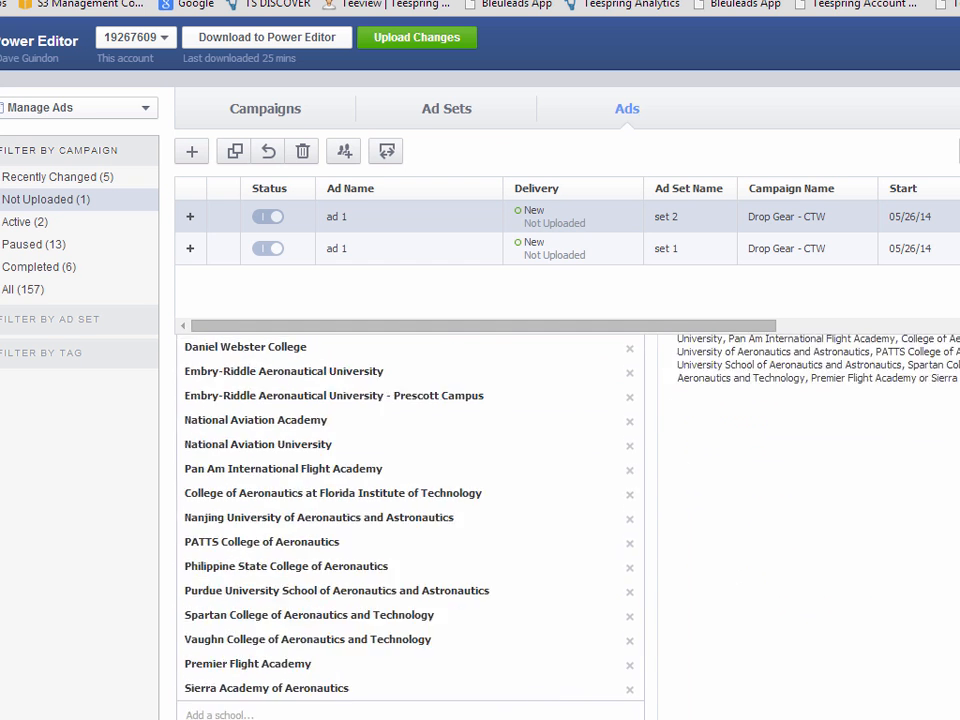
pyautogui.scroll(10, 410, 520)
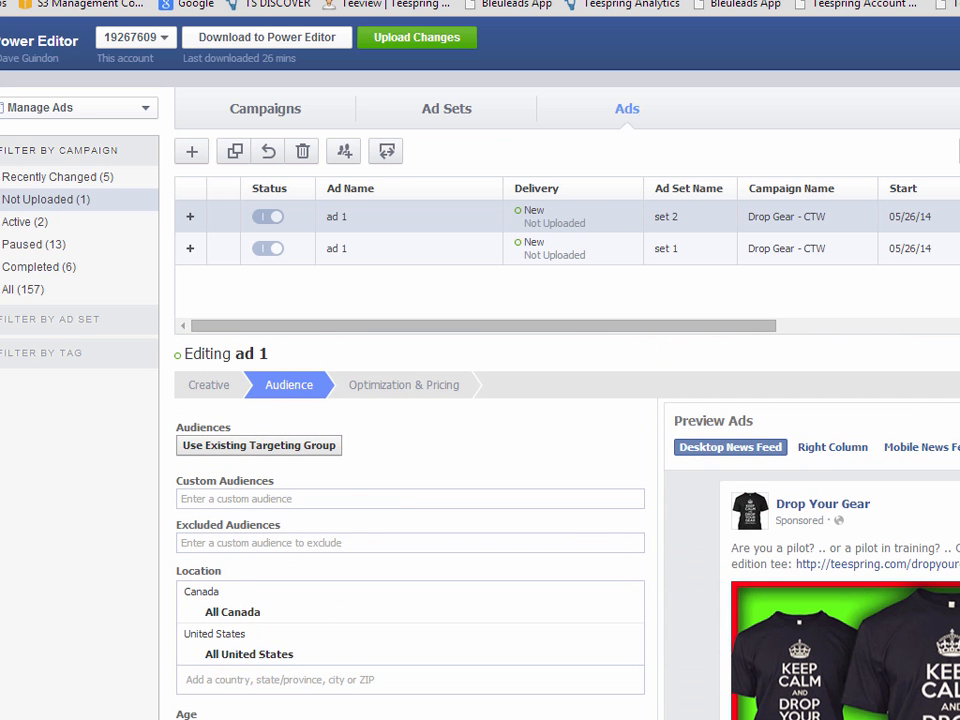
# Check the set 2 ad's optimization and pricing settings and view the Drop Your Gear link page in Bitly
pyautogui.click(411, 402)
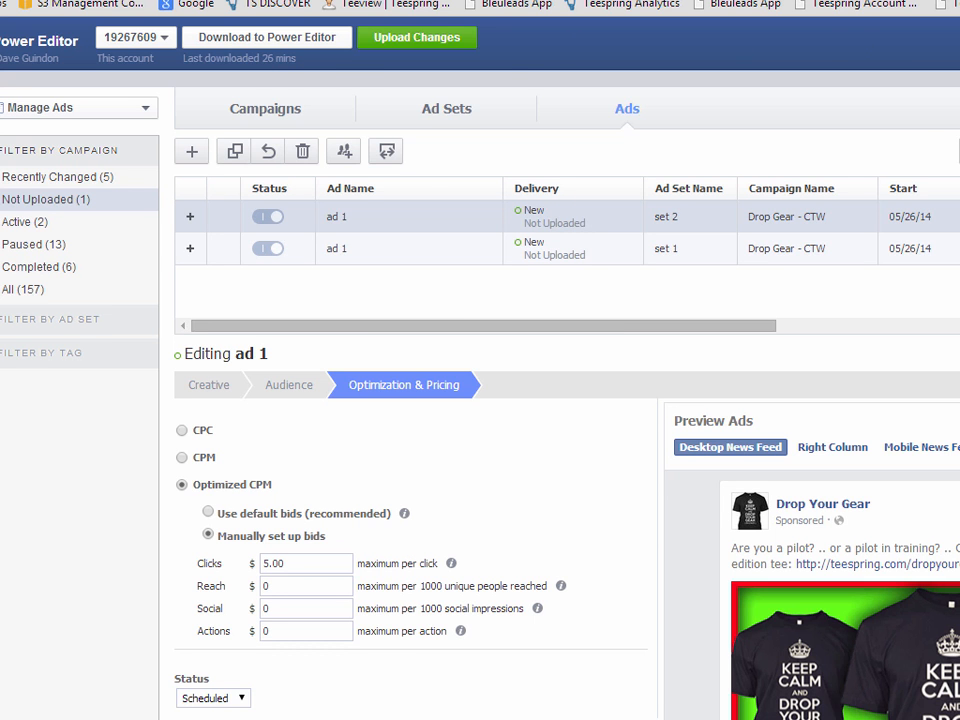
pyautogui.hotkey('ctrl', 'Tab')
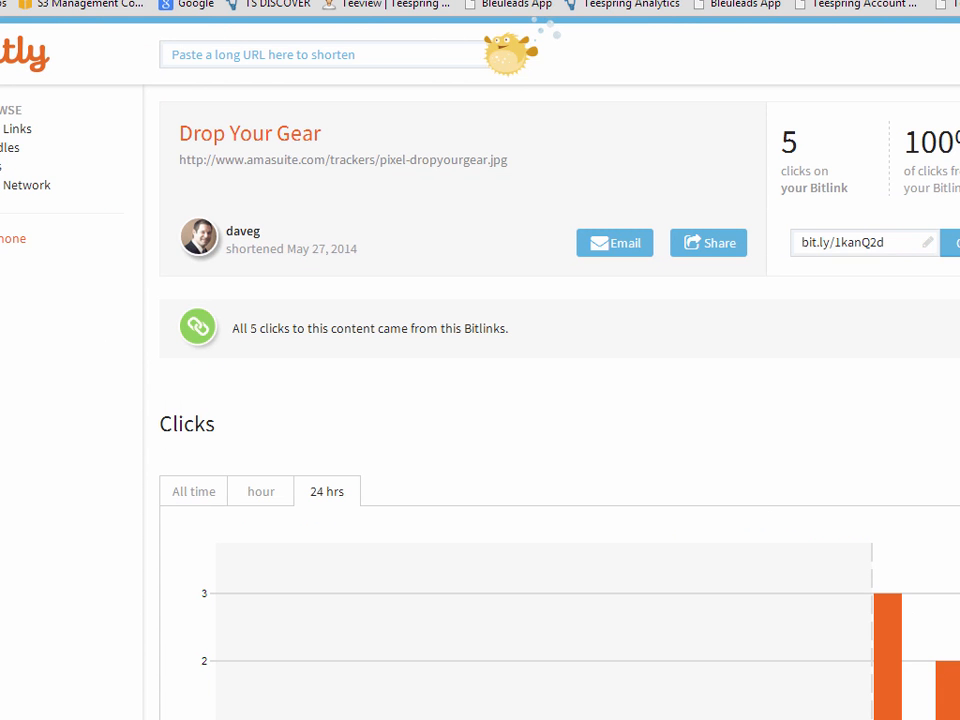
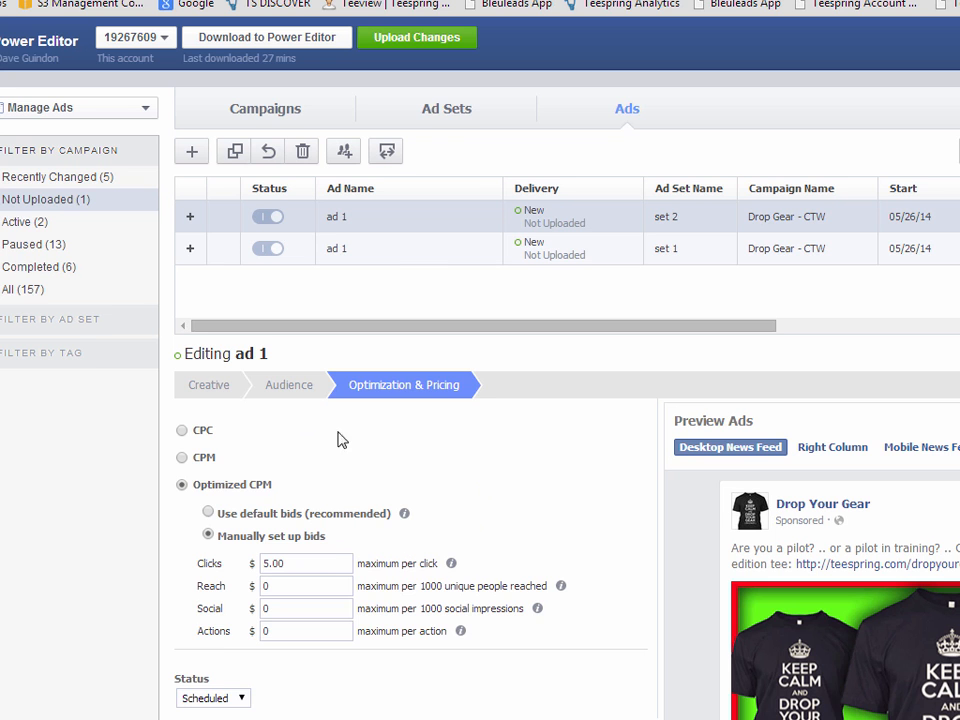
pyautogui.click(302, 398)
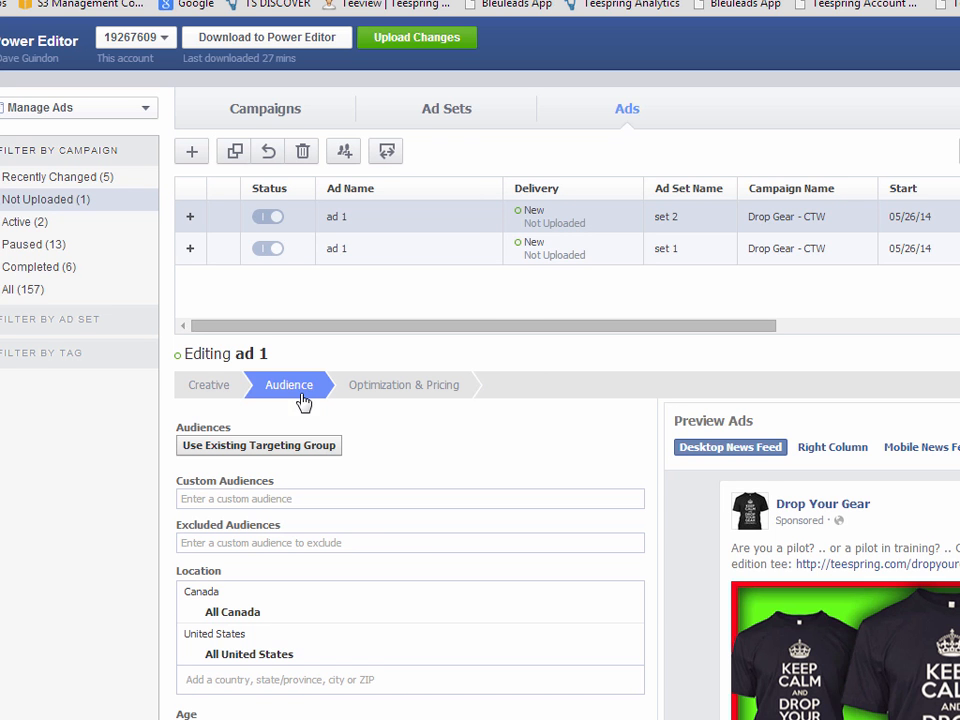
# Review the set 2 ad's creative settings, including its objective, URL tags, conversion tracking pixel and placement
pyautogui.click(219, 390)
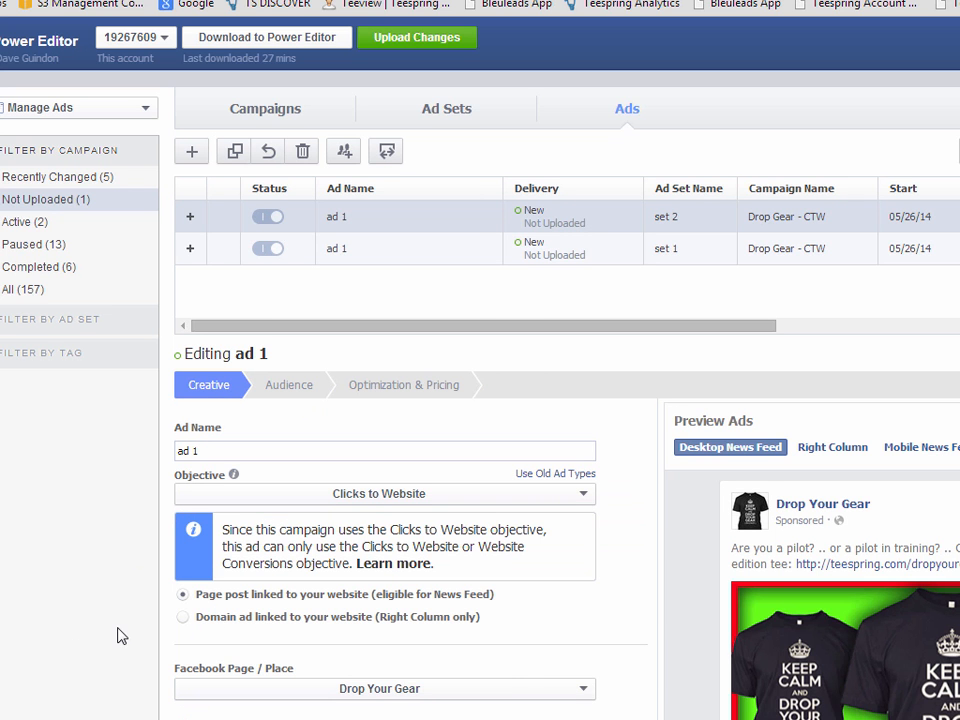
pyautogui.scroll(-1, 600, 660)
pyautogui.scroll(-2, 619, 655)
pyautogui.scroll(-2, 619, 655)
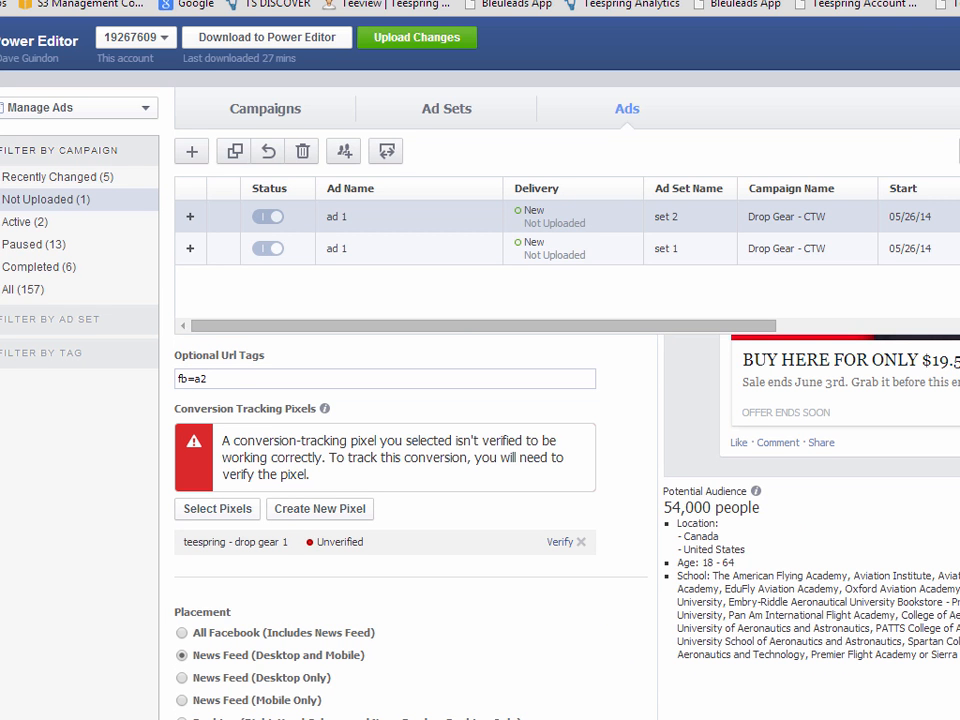
pyautogui.scroll(4, 606, 658)
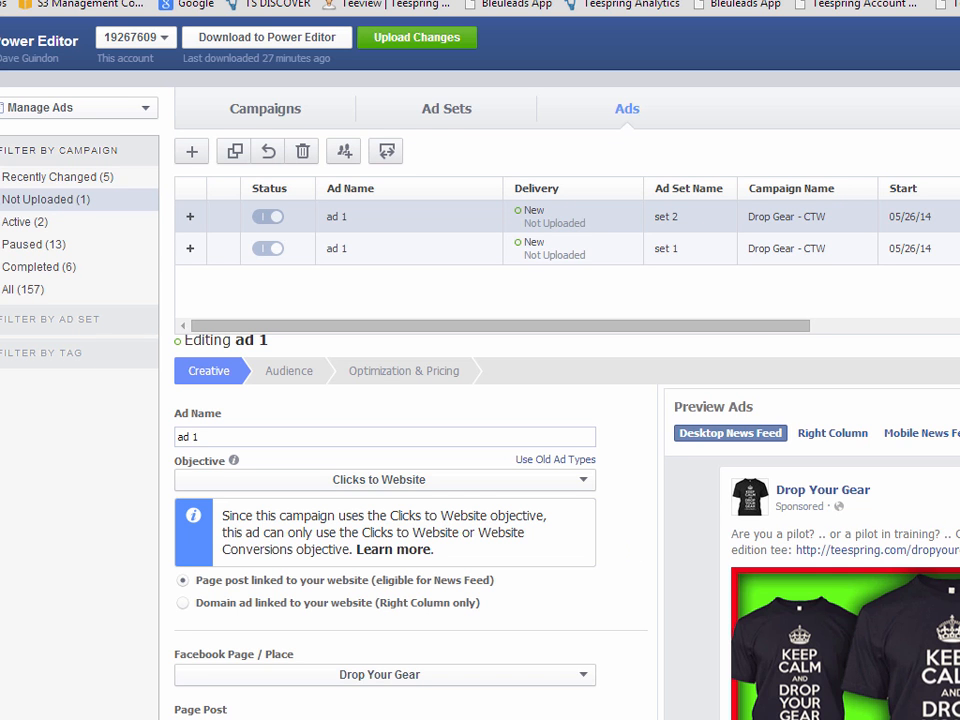
pyautogui.scroll(-1, 630, 567)
pyautogui.scroll(1, 610, 500)
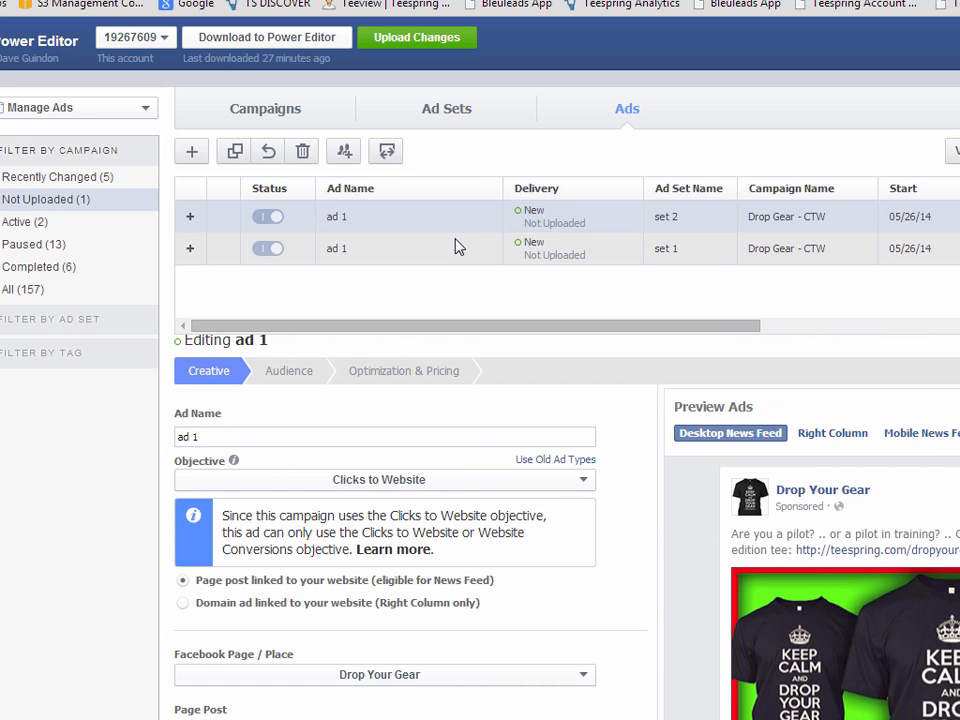
# Review the set 2 ad's audience settings from location through partner categories, and open the ad sets list
pyautogui.scroll(-4, 410, 450)
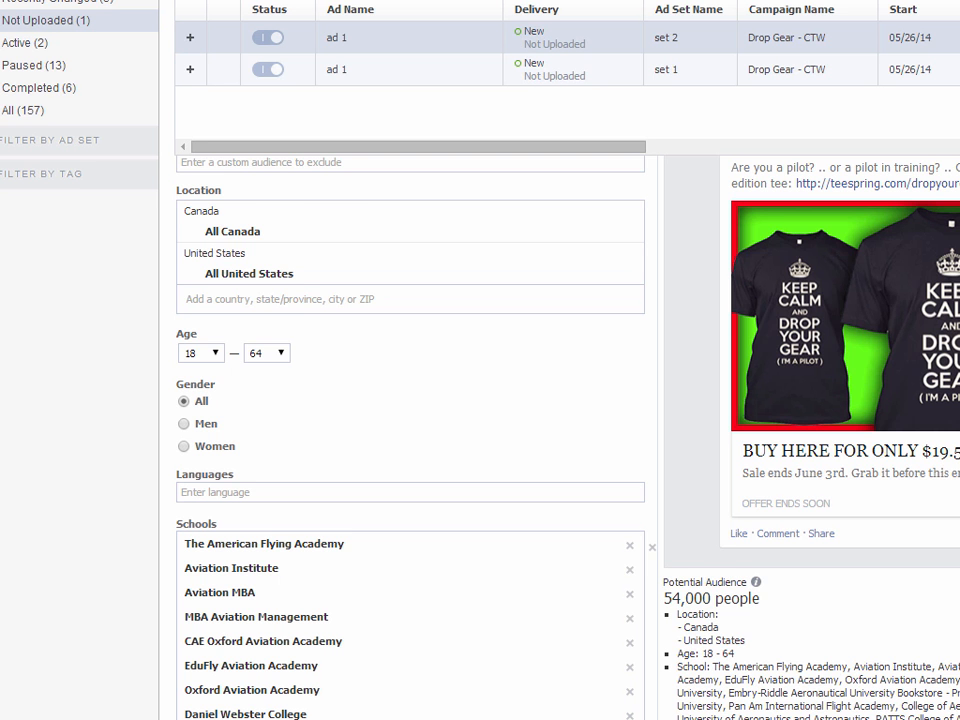
pyautogui.scroll(-9, 855, 418)
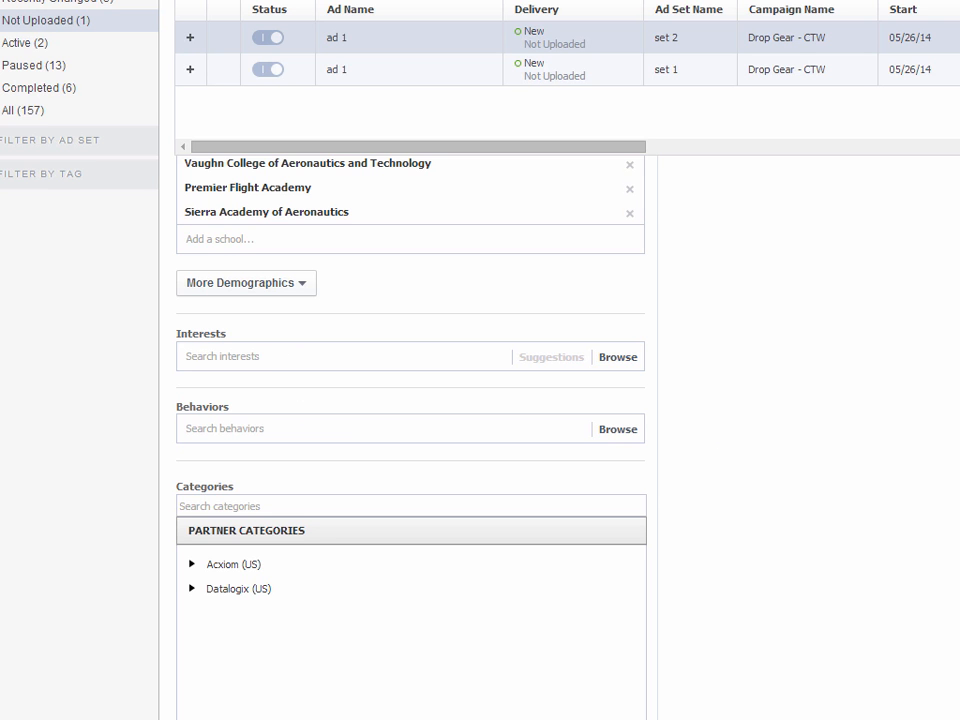
pyautogui.scroll(12, 803, 255)
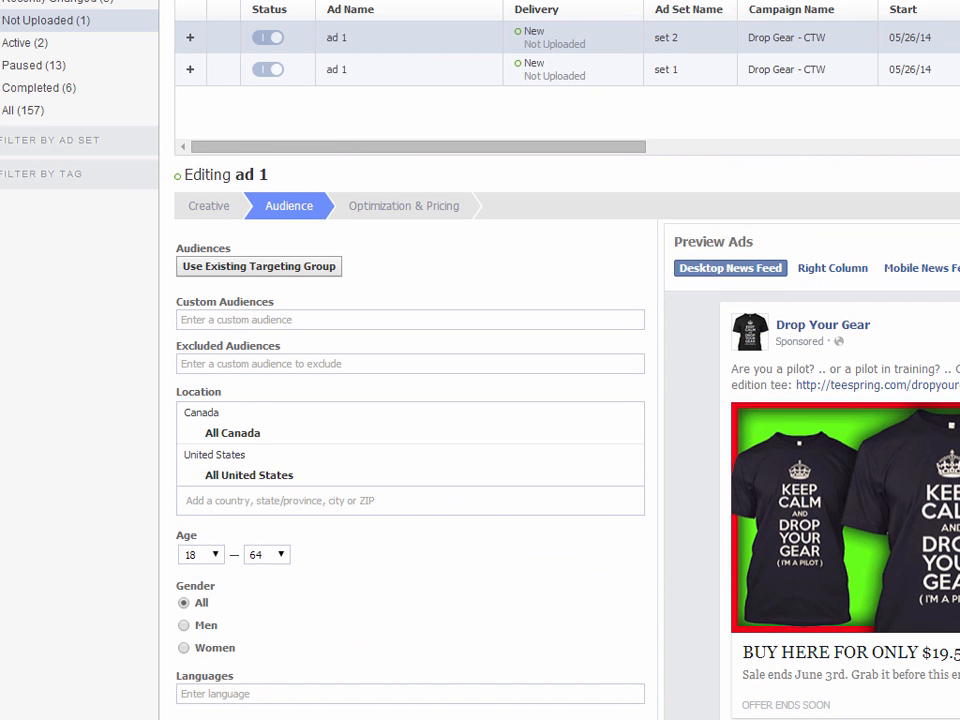
pyautogui.scroll(1, 872, 40)
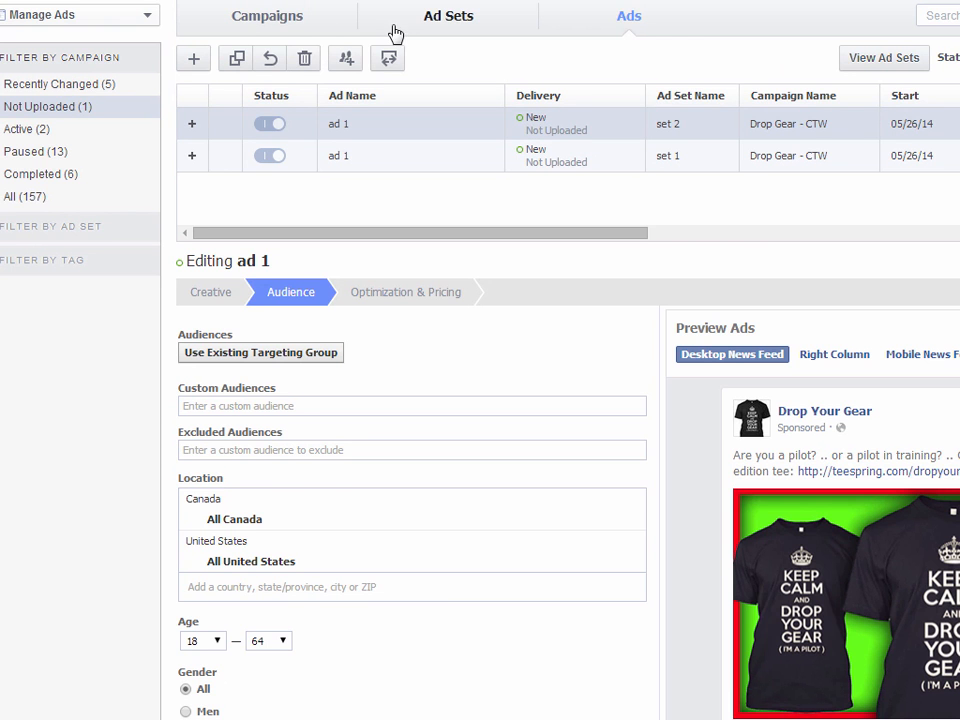
pyautogui.click(450, 17)
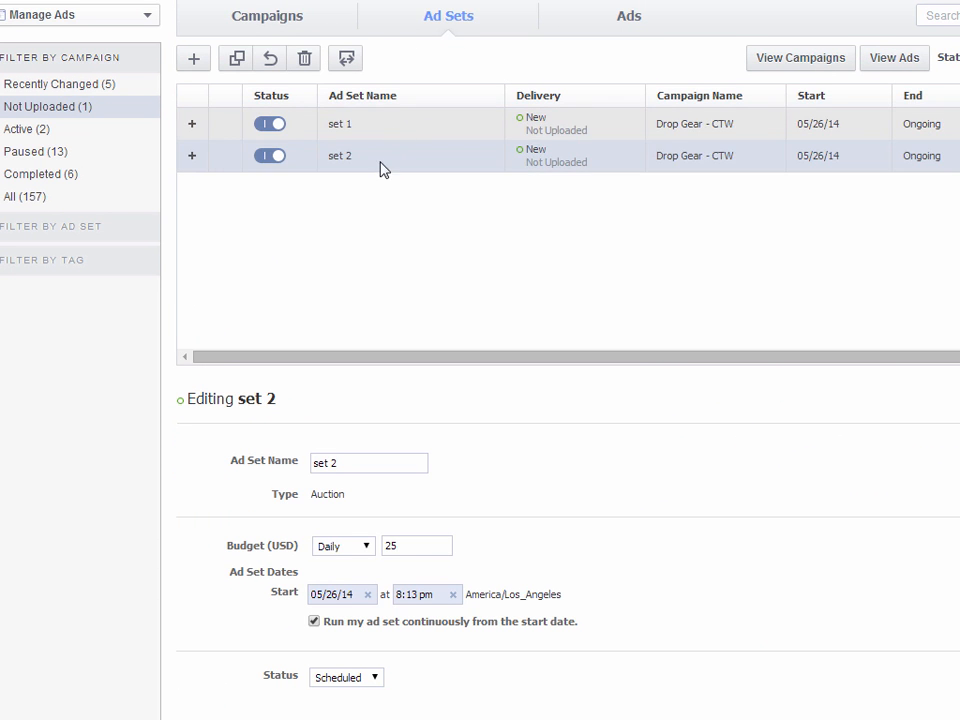
# Duplicate the set 2 ad set within the Drop Gear - CTW campaign and rename the copy set 3
pyautogui.click(237, 58)
pyautogui.click(767, 472)
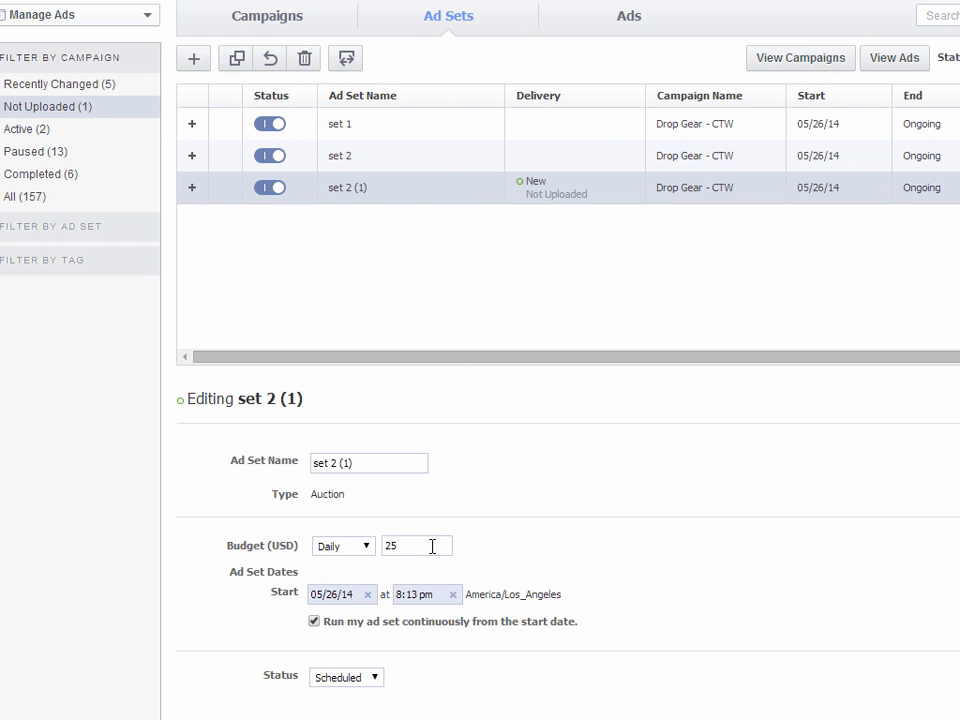
pyautogui.moveTo(356, 462); pyautogui.dragTo(333, 462)
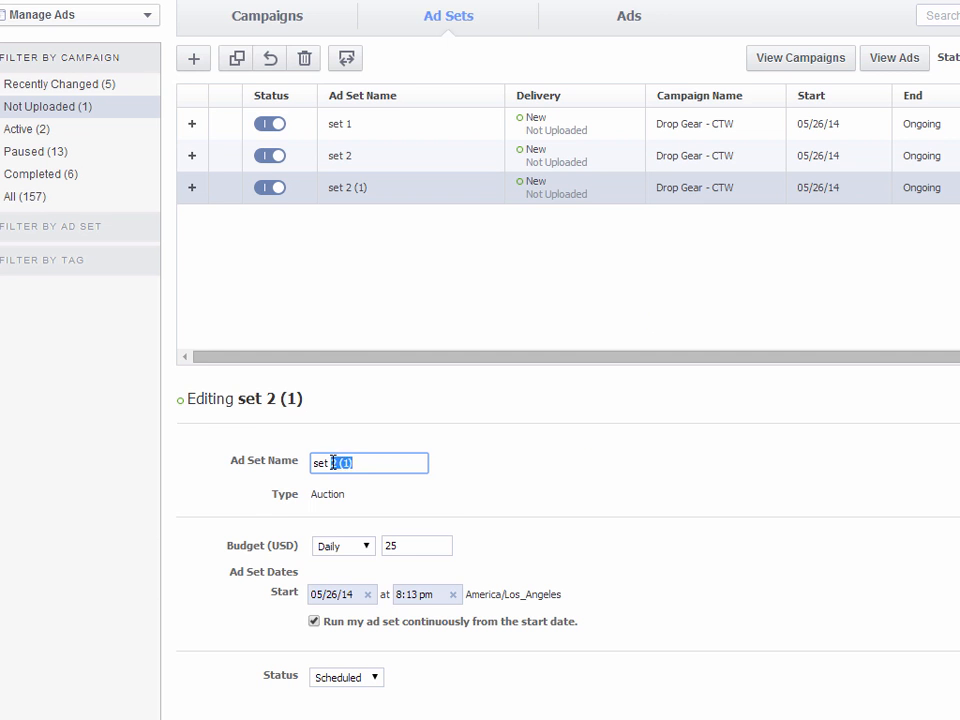
pyautogui.write('3')
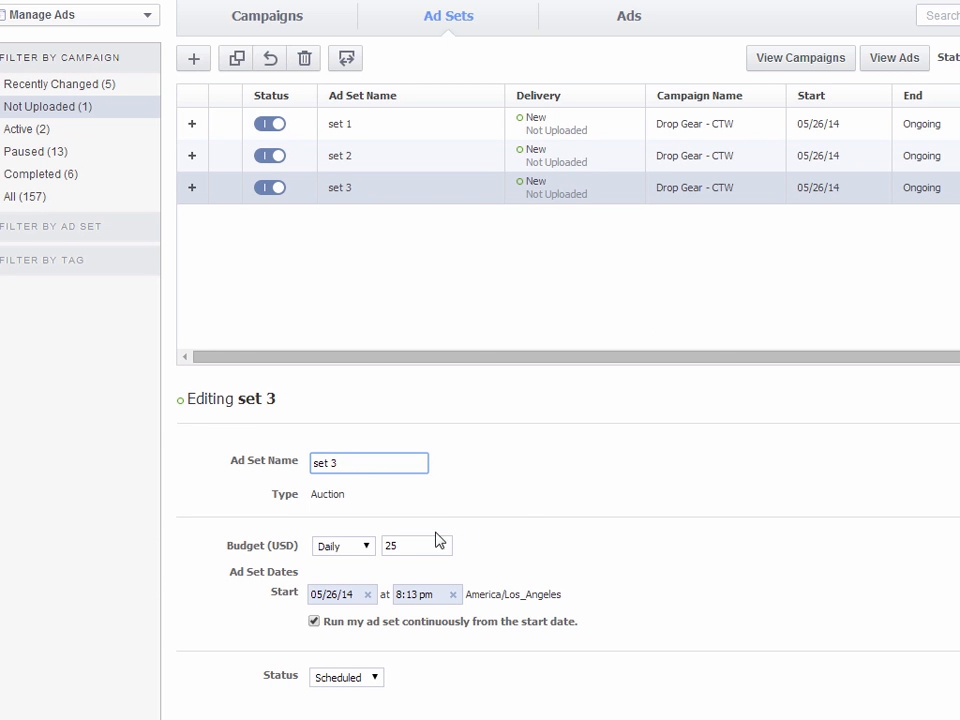
pyautogui.moveTo(427, 546); pyautogui.dragTo(393, 542)
pyautogui.click(576, 495)
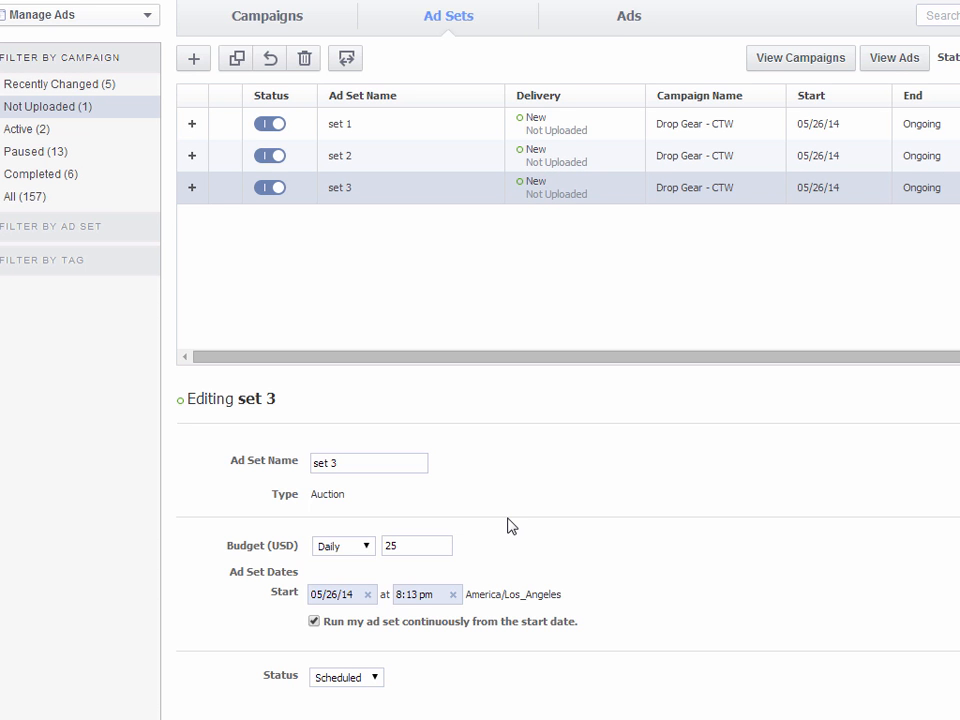
# Open the audience settings of the set 3 ad and remove all of its school targeting
pyautogui.click(620, 30)
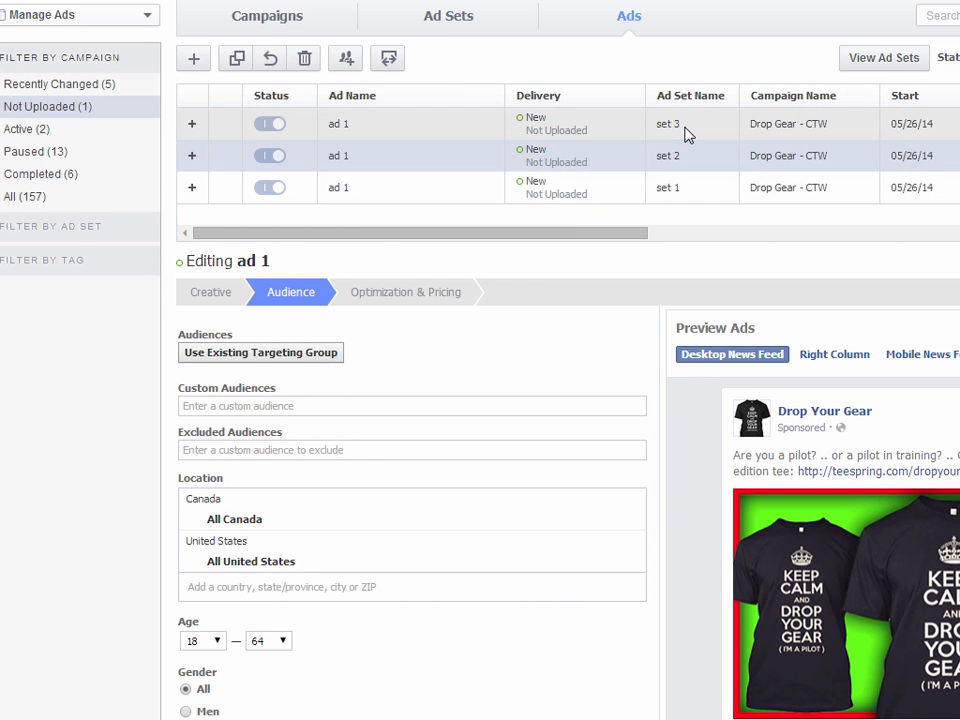
pyautogui.click(658, 125)
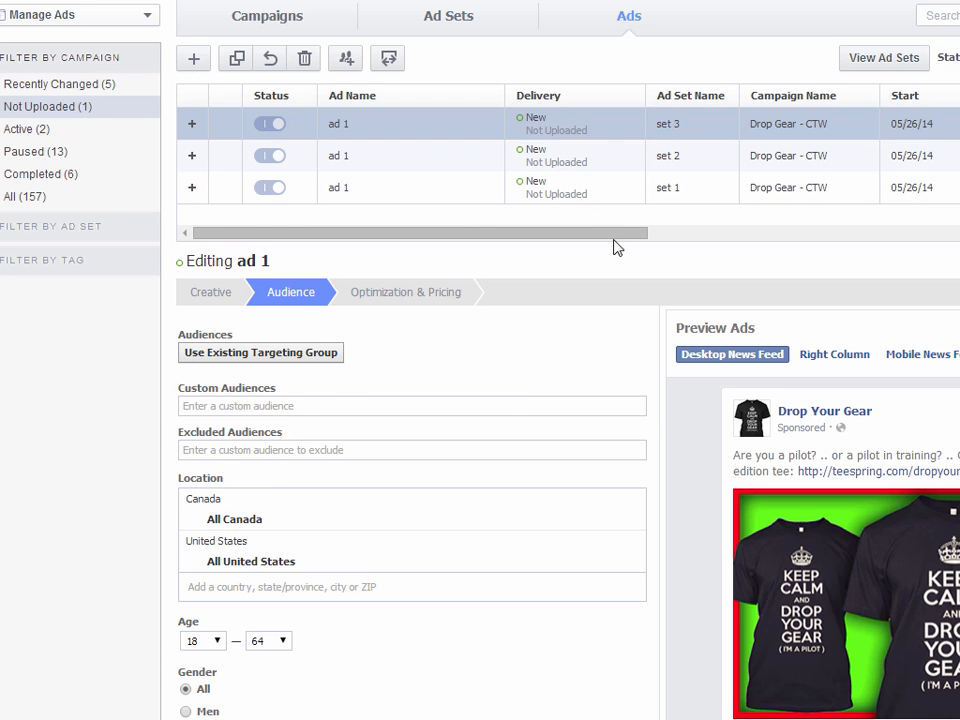
pyautogui.scroll(-1, 418, 630)
pyautogui.scroll(-3, 497, 589)
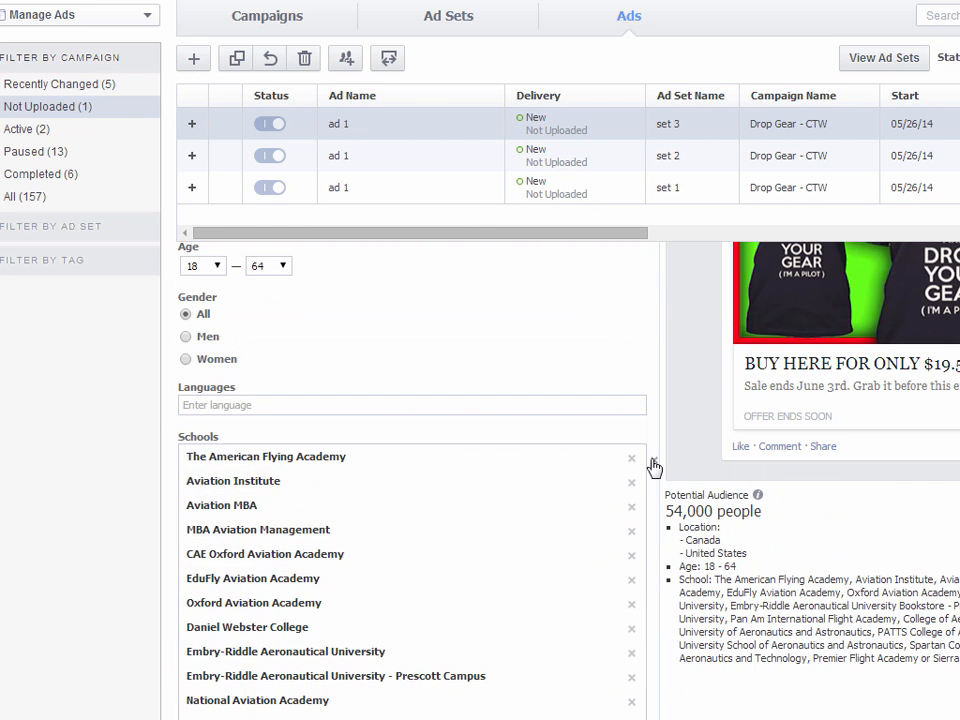
pyautogui.click(653, 461)
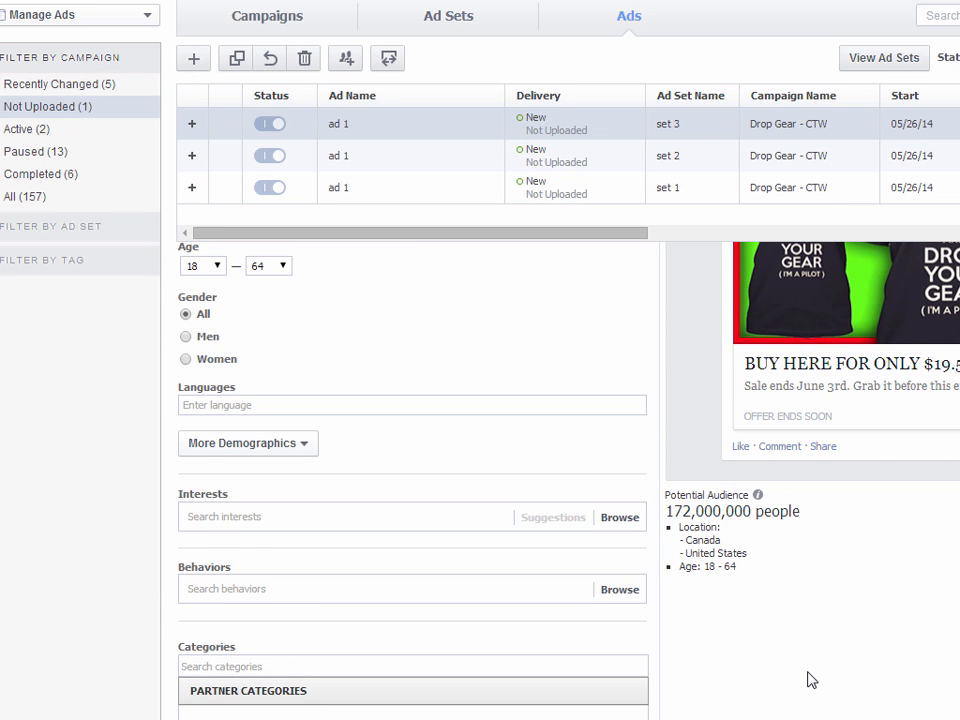
# Search the interests for pilot and add Pilot (aircraft) to the set 3 ad's targeting
pyautogui.scroll(-1, 791, 658)
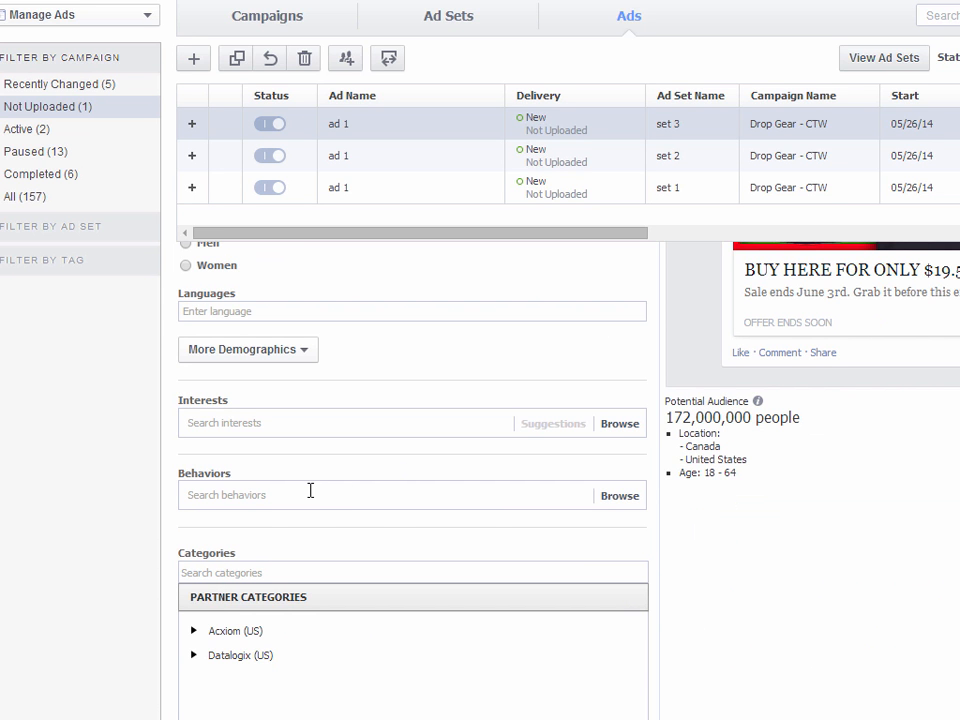
pyautogui.scroll(3, 310, 494)
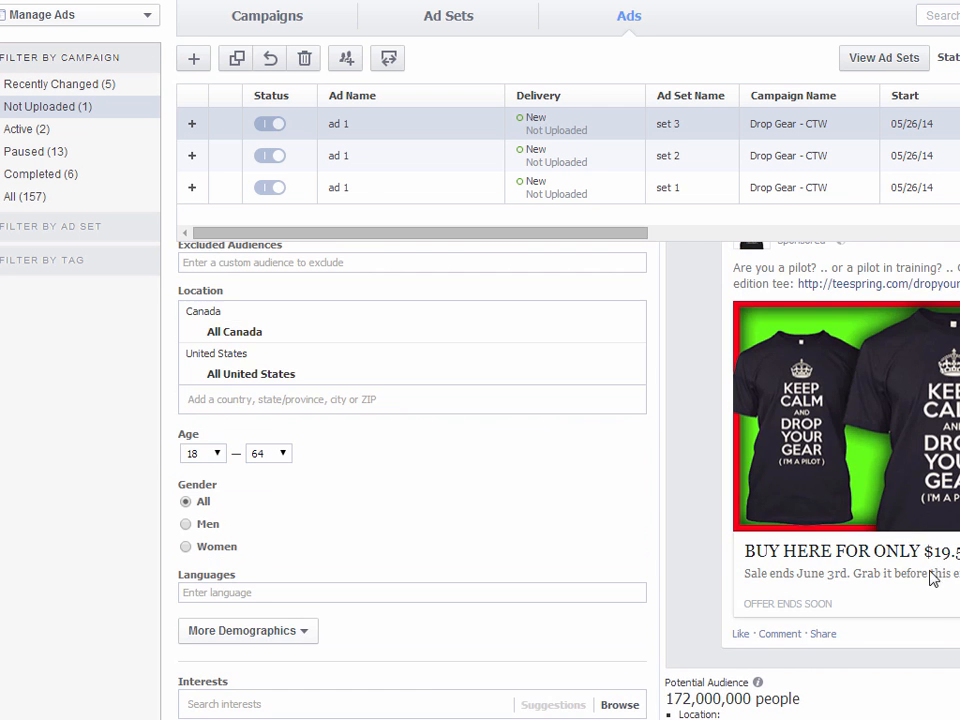
pyautogui.hscroll(2, 568, 480)
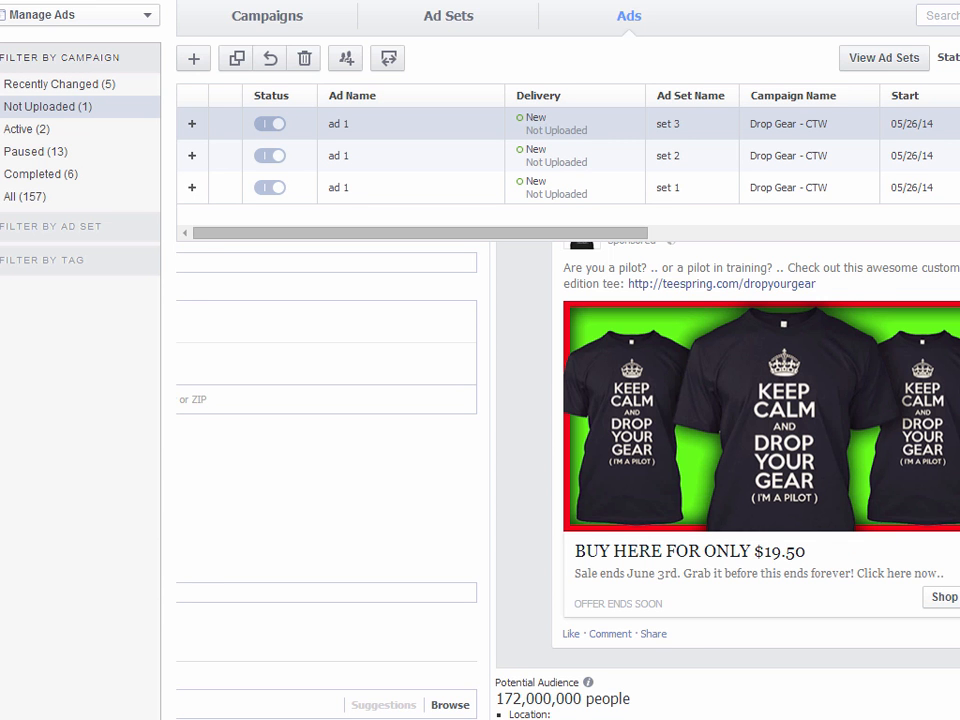
pyautogui.hscroll(-2, 621, 482)
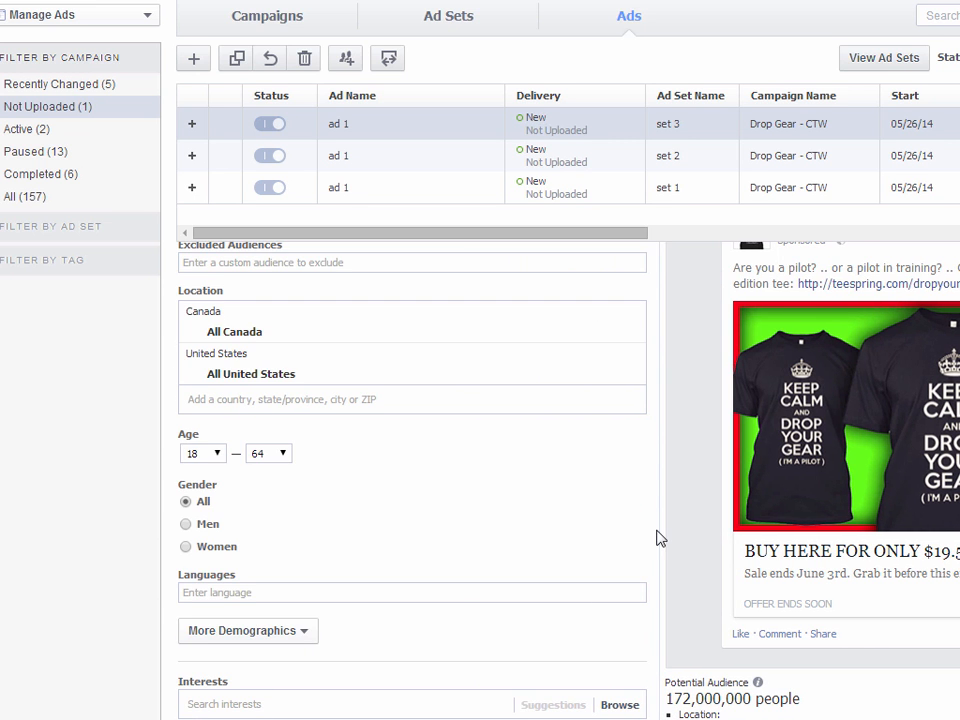
pyautogui.scroll(-1, 660, 538)
pyautogui.scroll(-1, 660, 538)
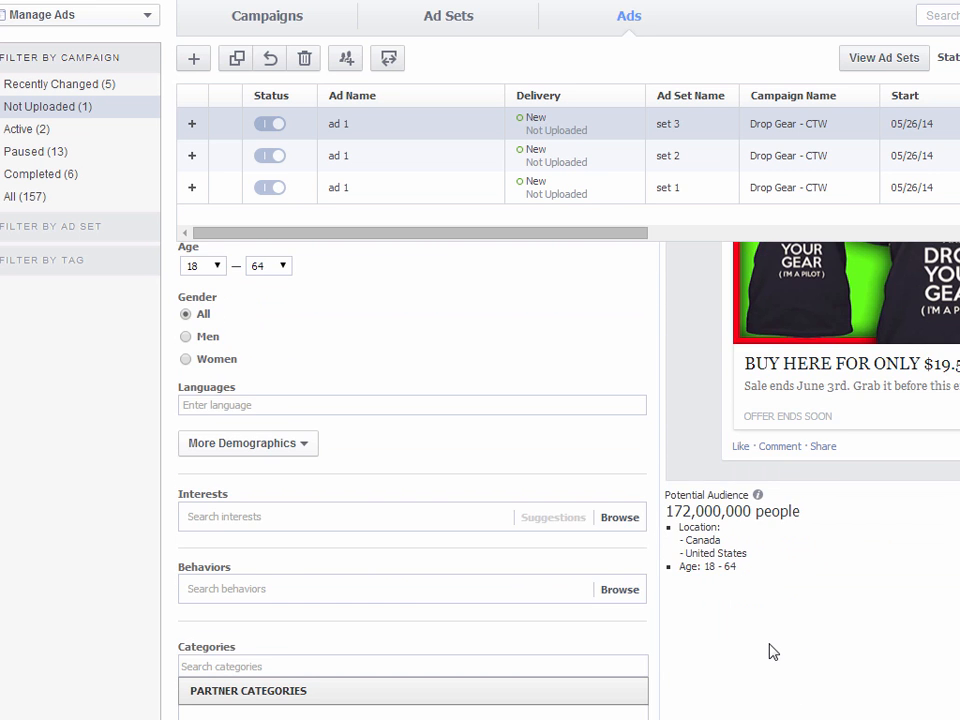
pyautogui.scroll(-1, 773, 652)
pyautogui.click(314, 425)
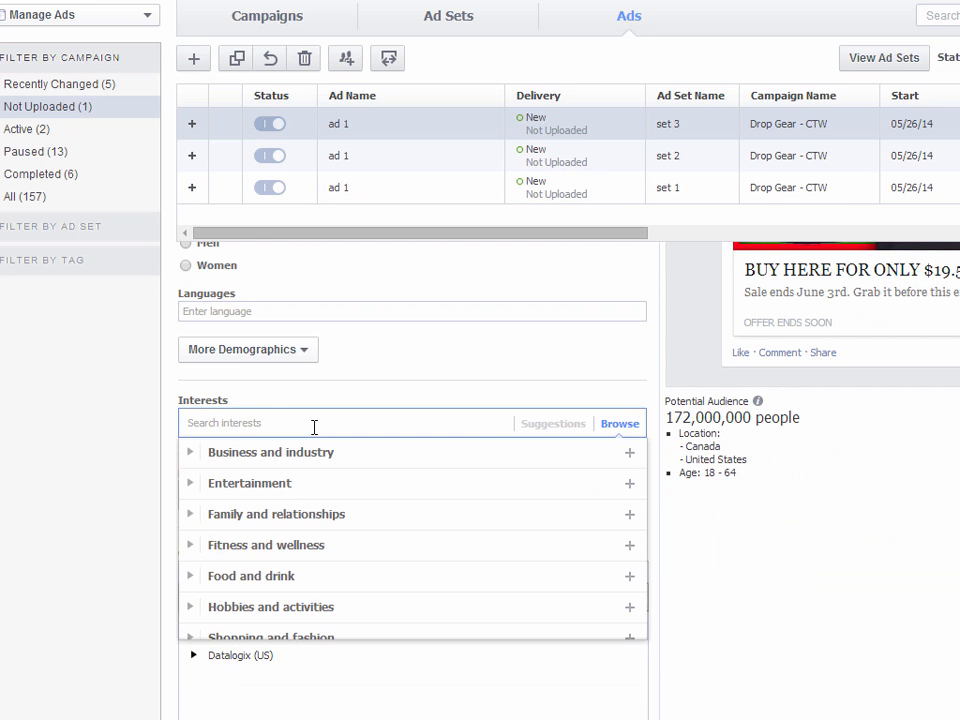
pyautogui.write('pilo')
pyautogui.write('t')
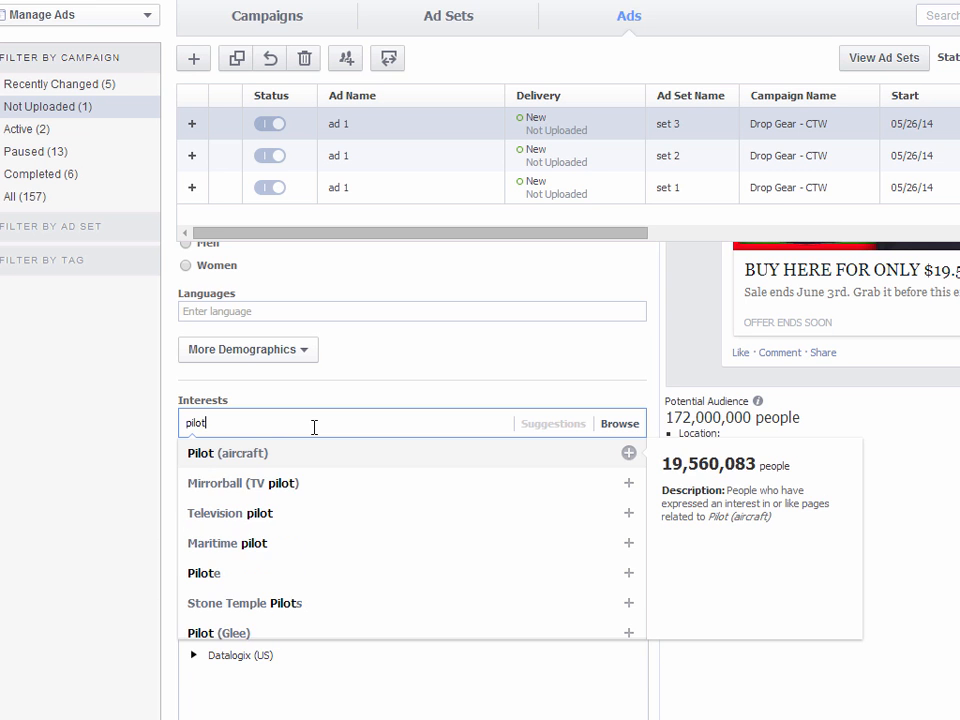
pyautogui.click(216, 454)
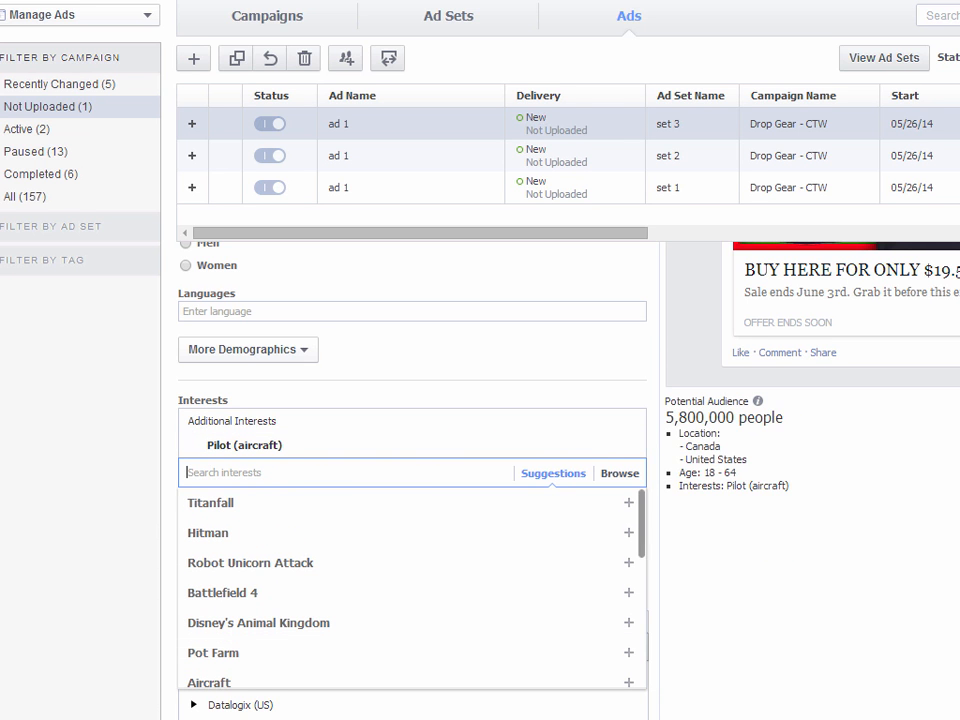
pyautogui.click(932, 492)
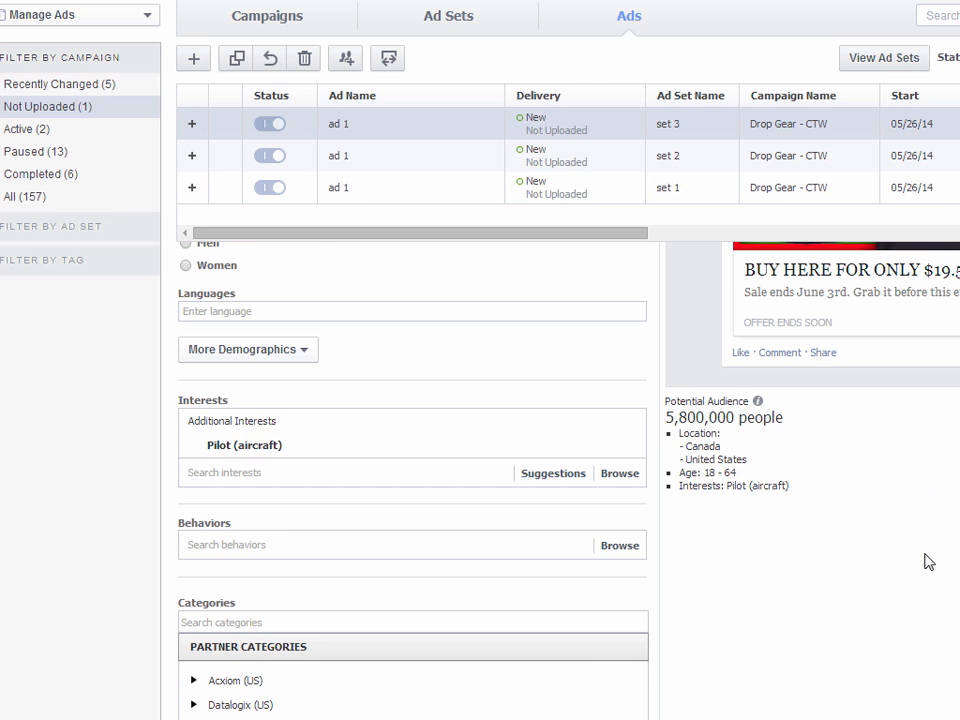
# Browse the behavior categories and examine the options under Digital activities, including the online spenders groups
pyautogui.scroll(-2, 929, 562)
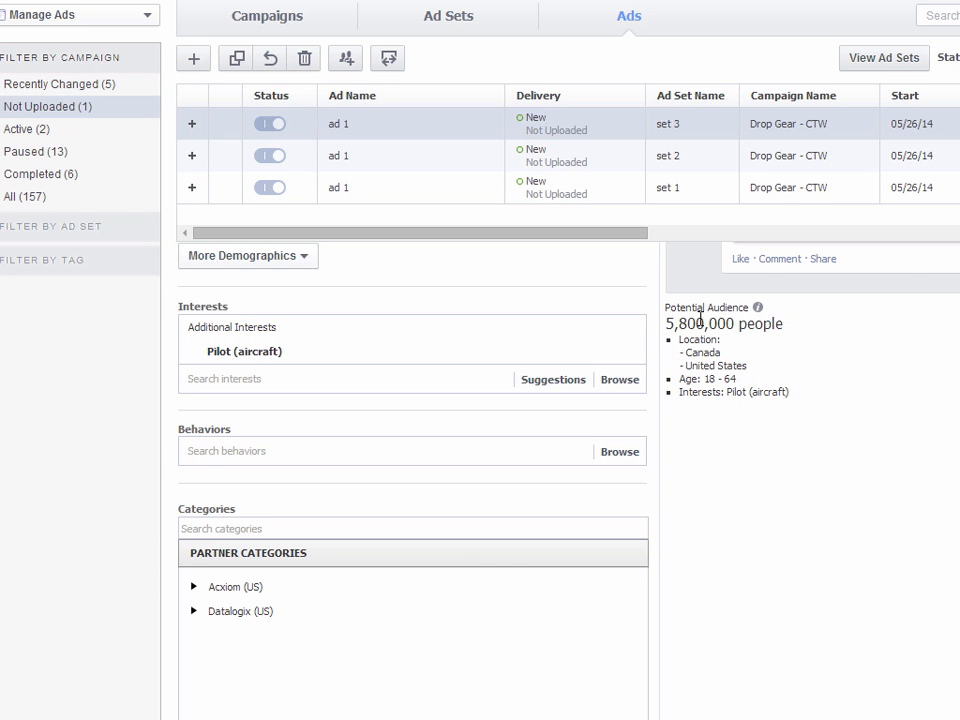
pyautogui.click(231, 452)
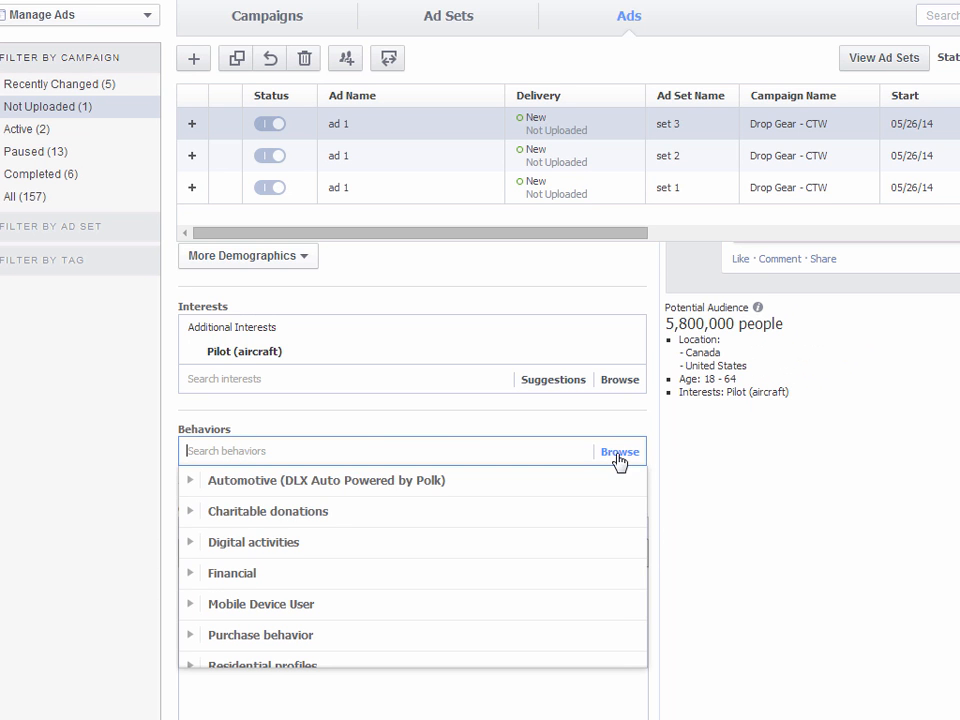
pyautogui.click(192, 543)
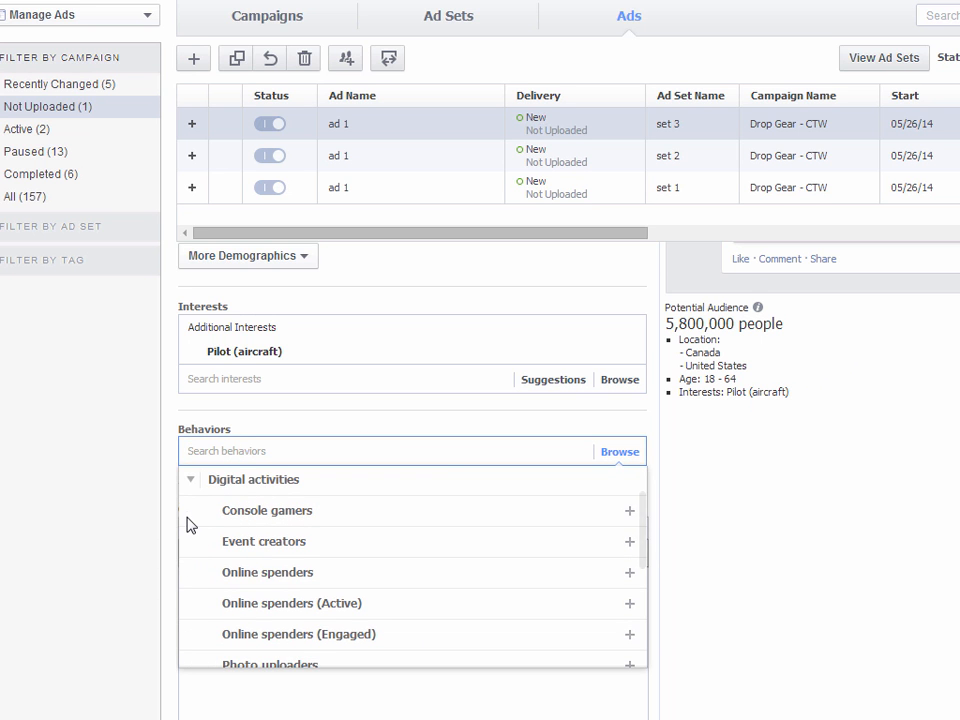
pyautogui.moveTo(280, 576)
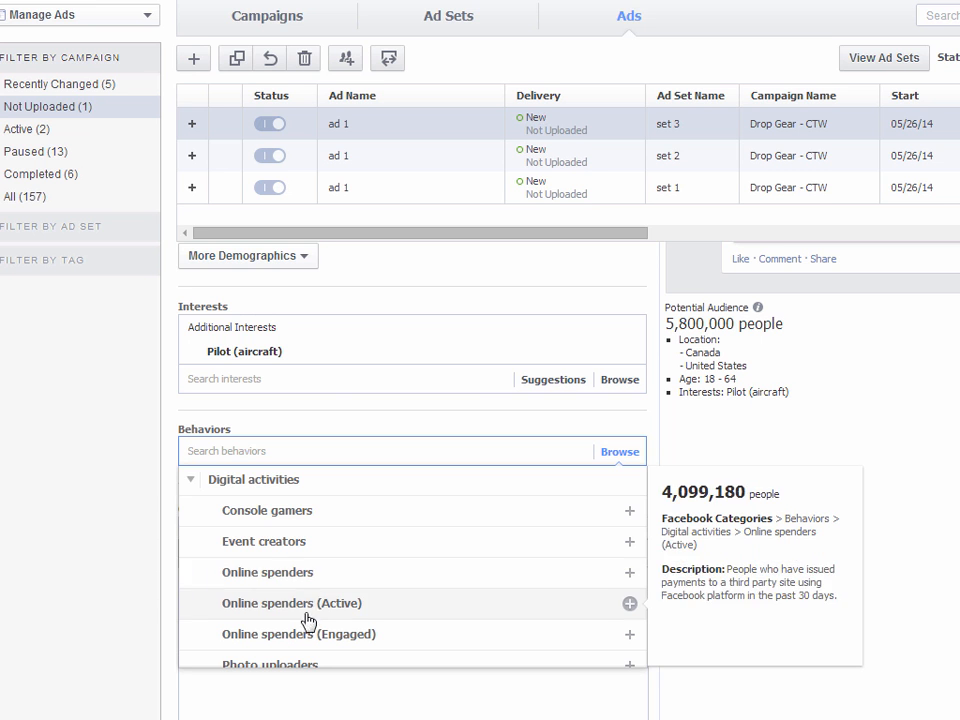
pyautogui.click(192, 479)
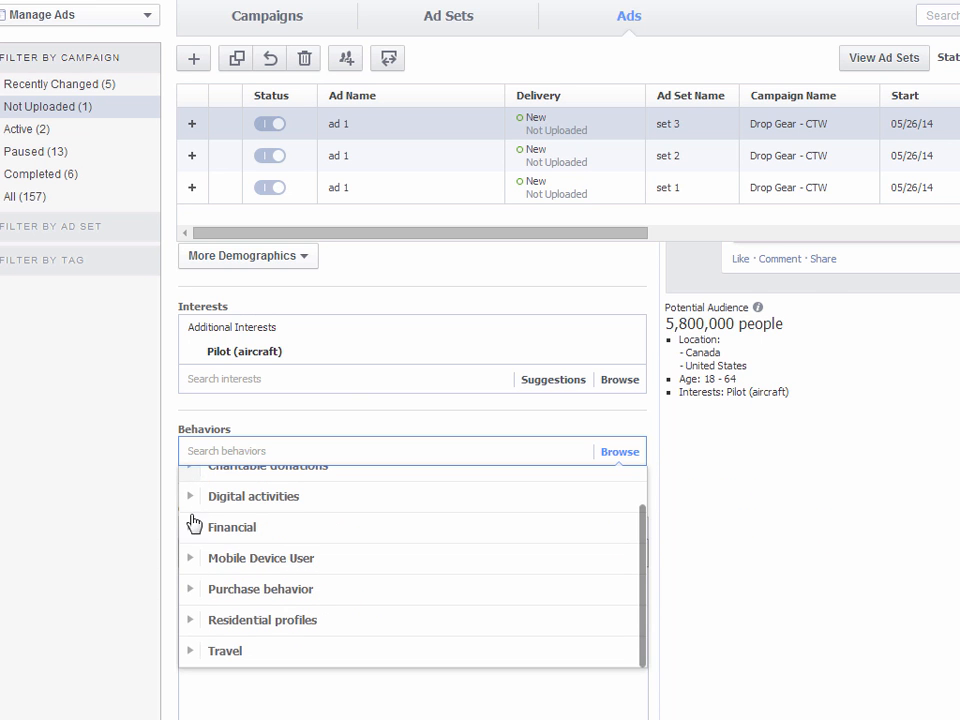
pyautogui.click(191, 497)
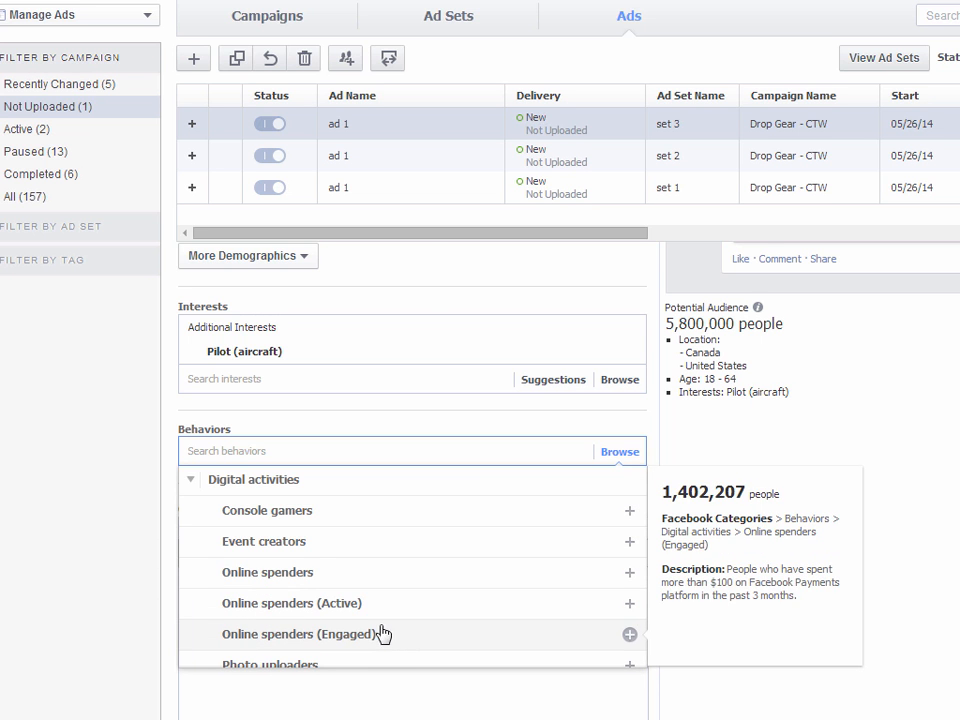
pyautogui.scroll(-1, 387, 637)
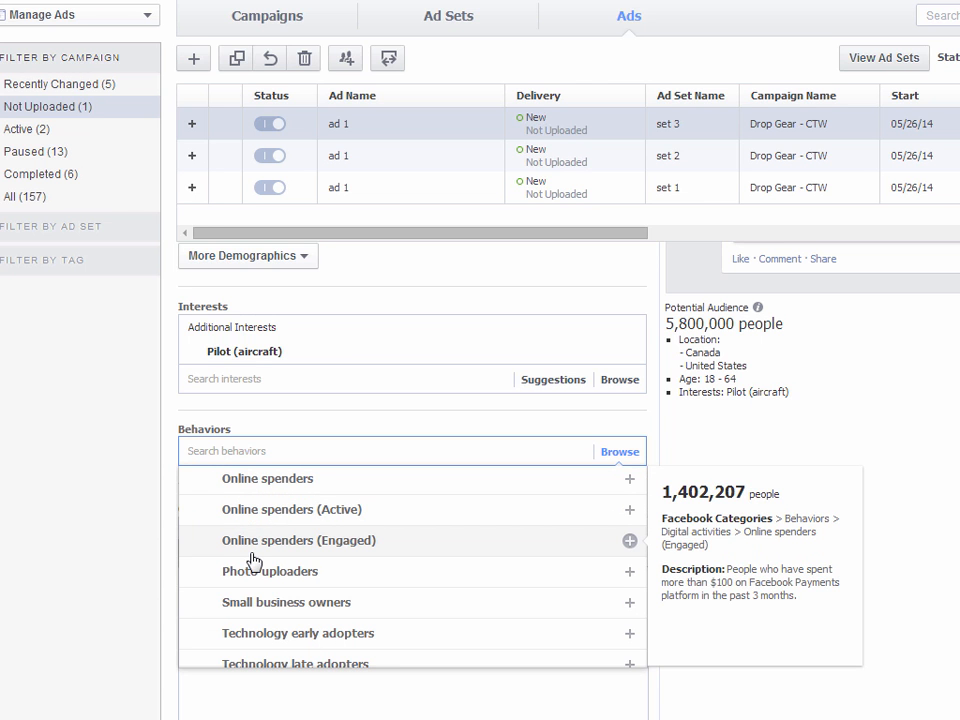
pyautogui.scroll(-2, 254, 563)
pyautogui.scroll(4, 259, 572)
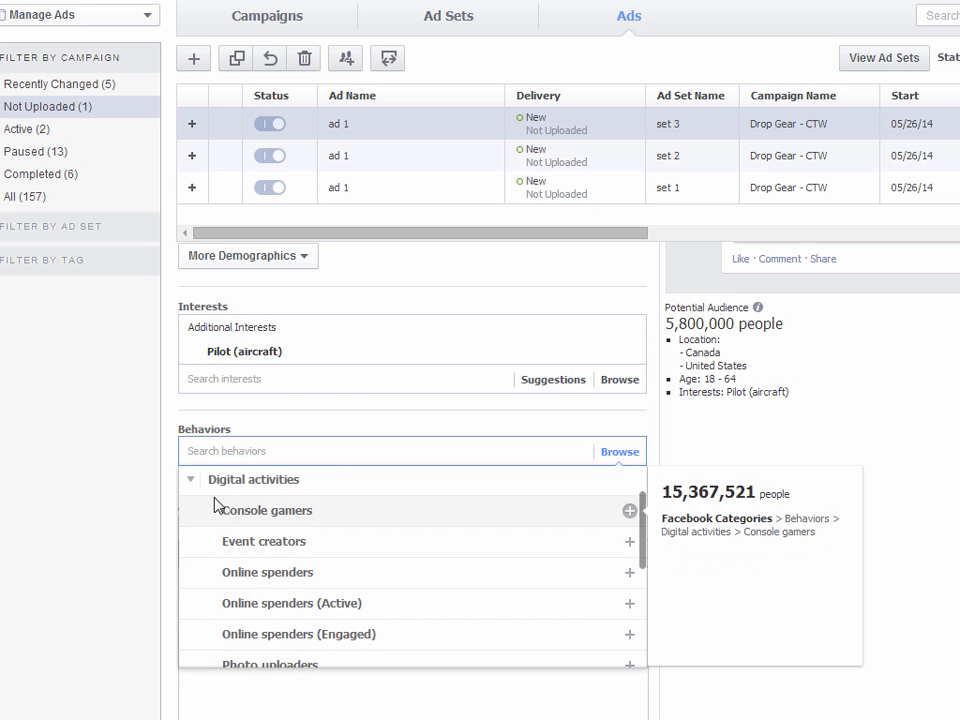
pyautogui.click(191, 480)
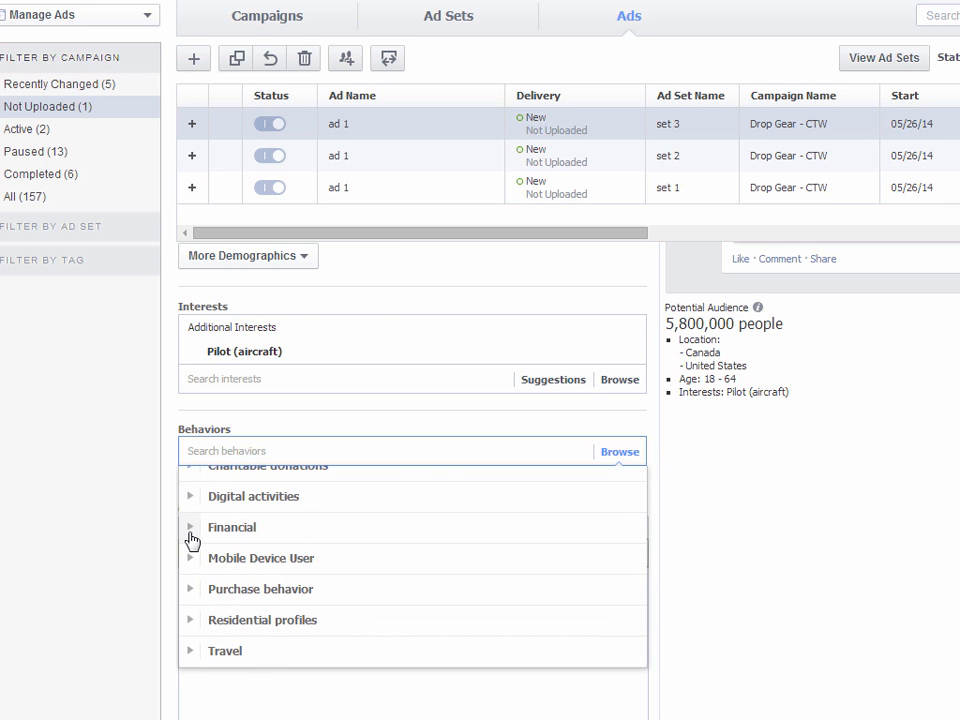
pyautogui.scroll(2, 191, 540)
pyautogui.scroll(-2, 192, 540)
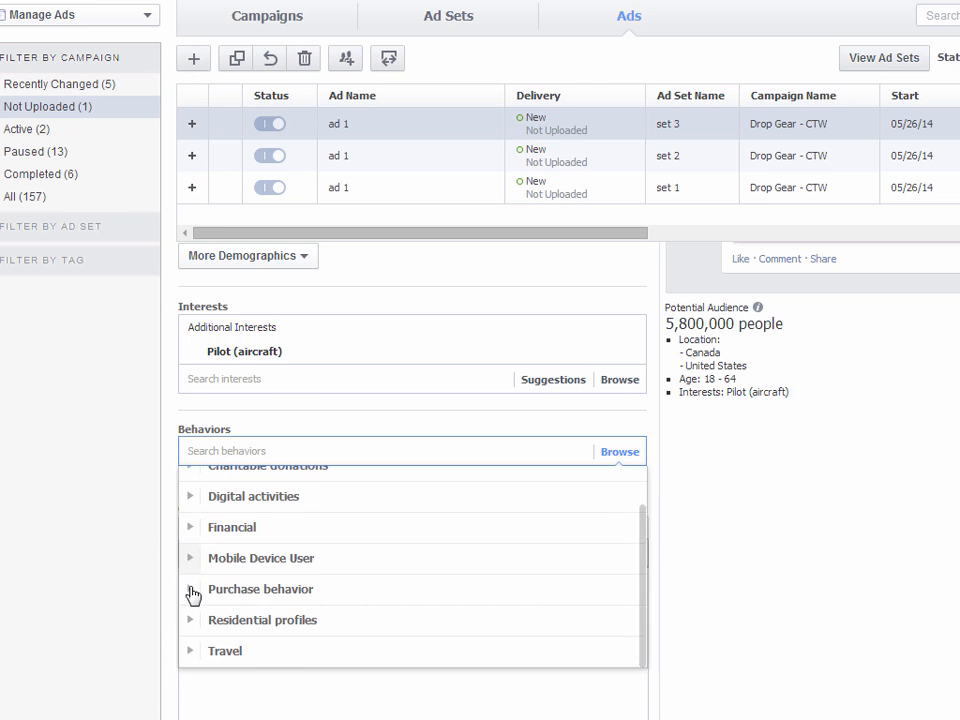
# Add the Online buyers behavior from Purchase behavior > Purchase habits to the set 3 ad's targeting
pyautogui.click(191, 590)
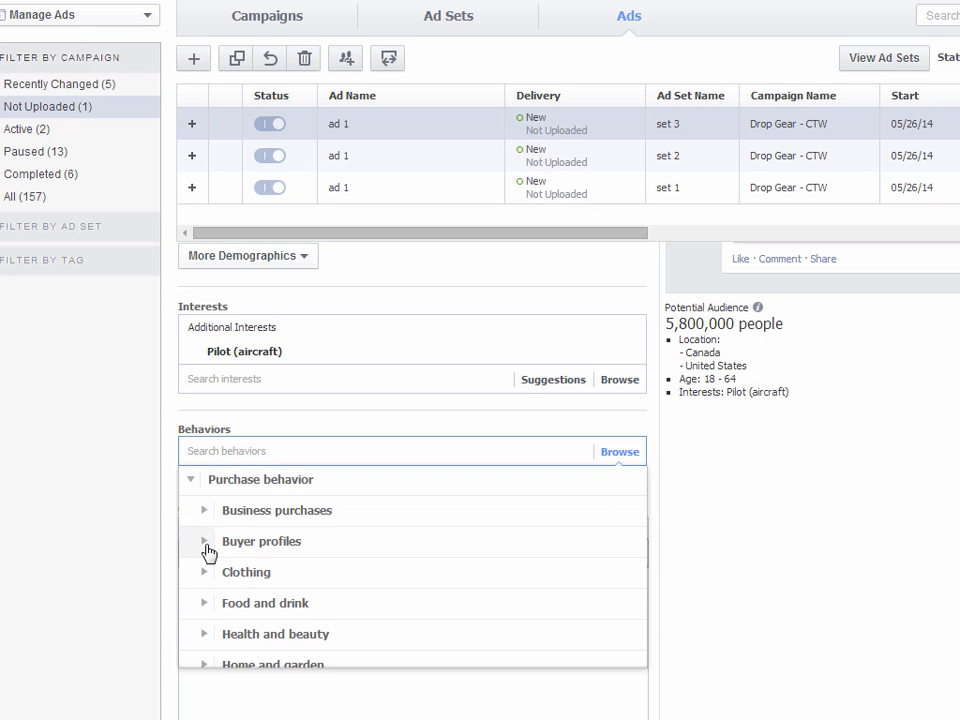
pyautogui.click(205, 514)
pyautogui.click(203, 487)
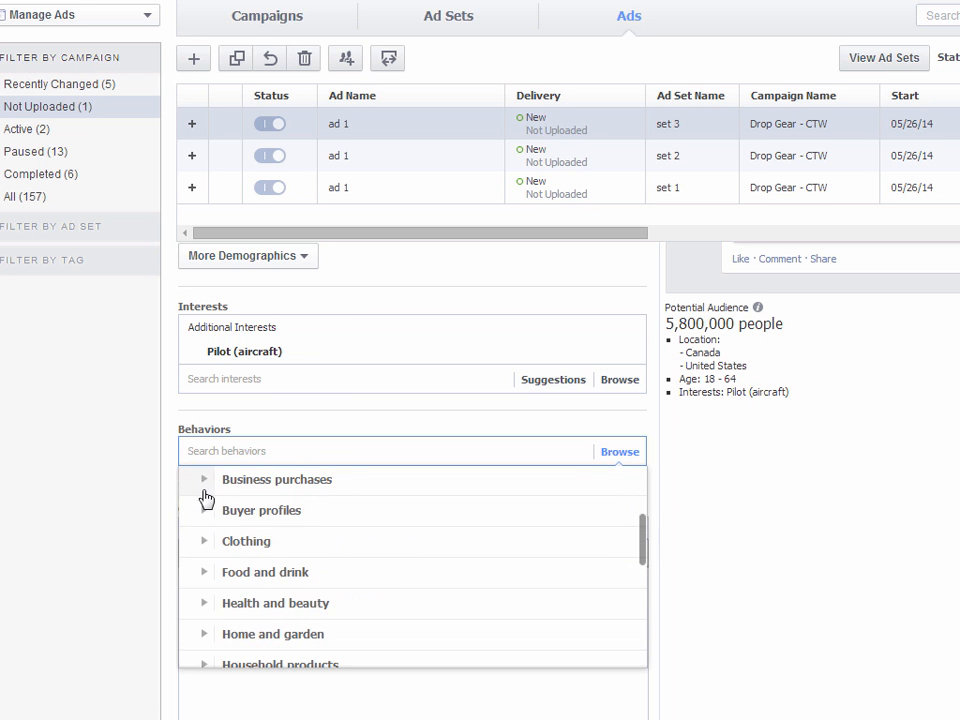
pyautogui.scroll(-2, 203, 555)
pyautogui.scroll(-2, 203, 556)
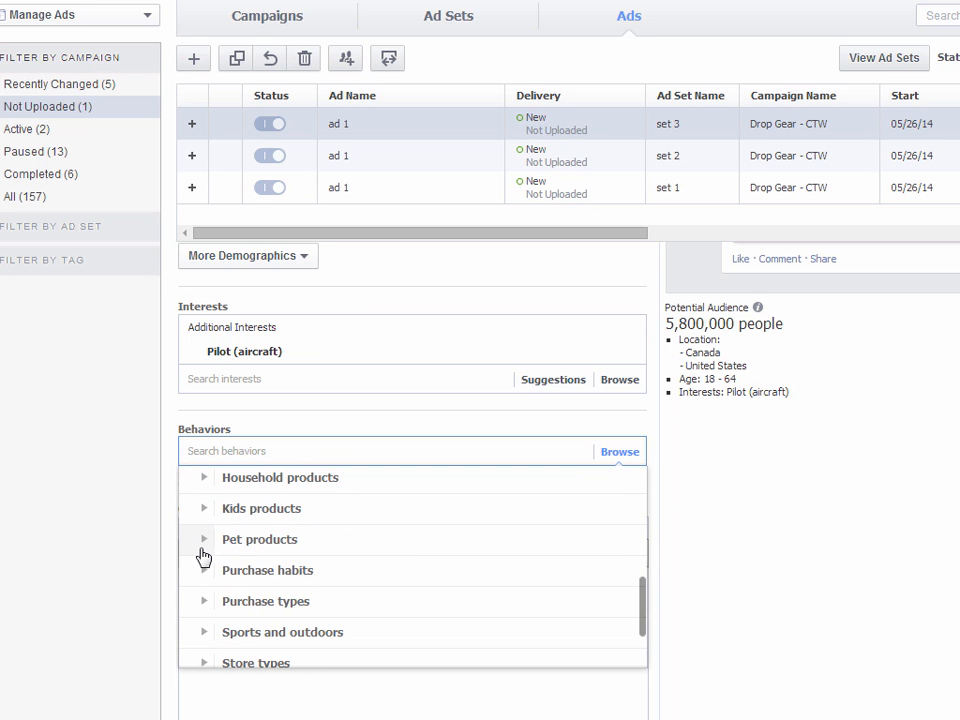
pyautogui.click(204, 572)
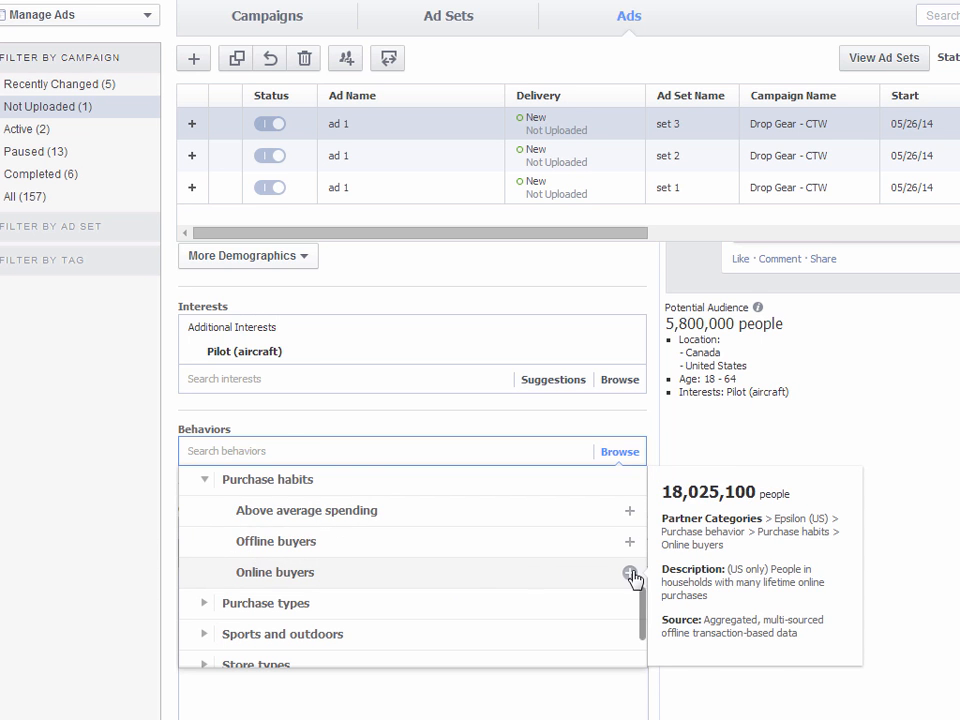
pyautogui.click(571, 580)
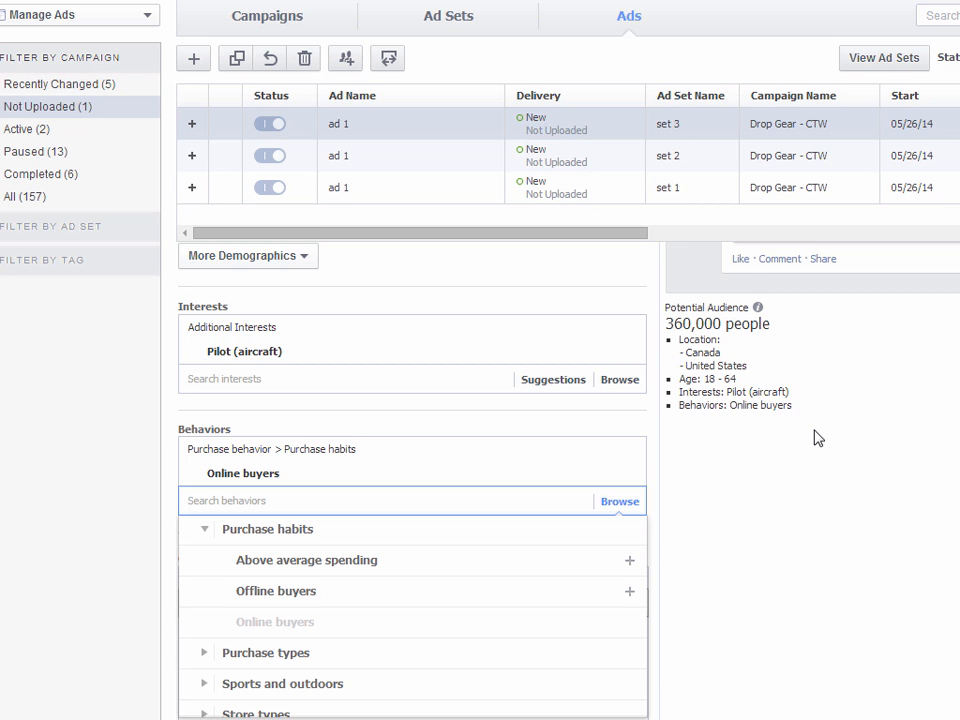
pyautogui.moveTo(580, 639)
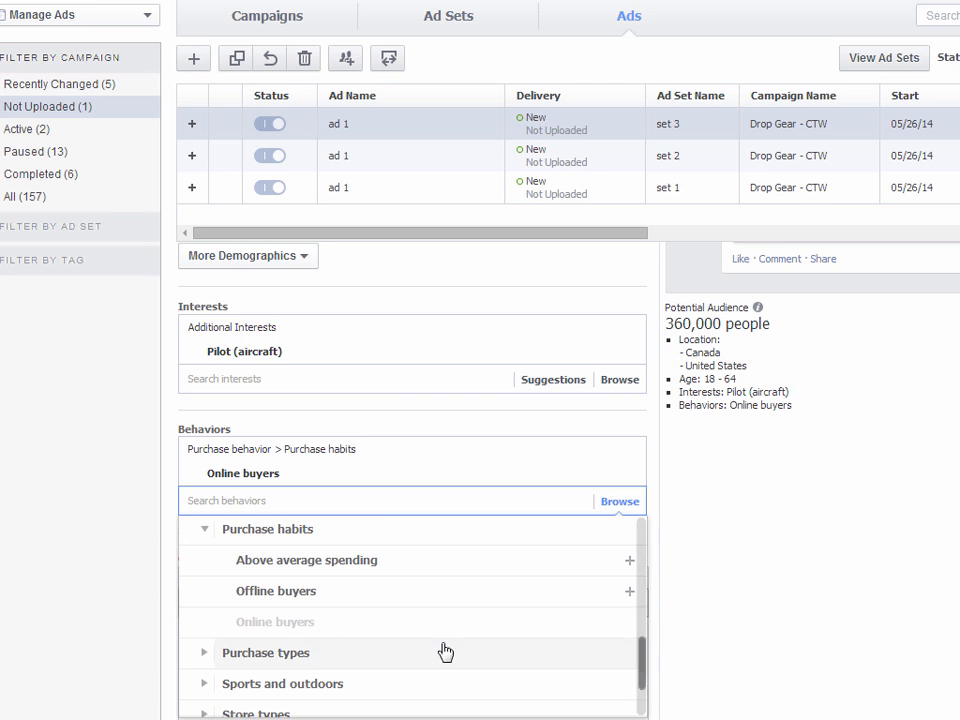
pyautogui.moveTo(358, 619)
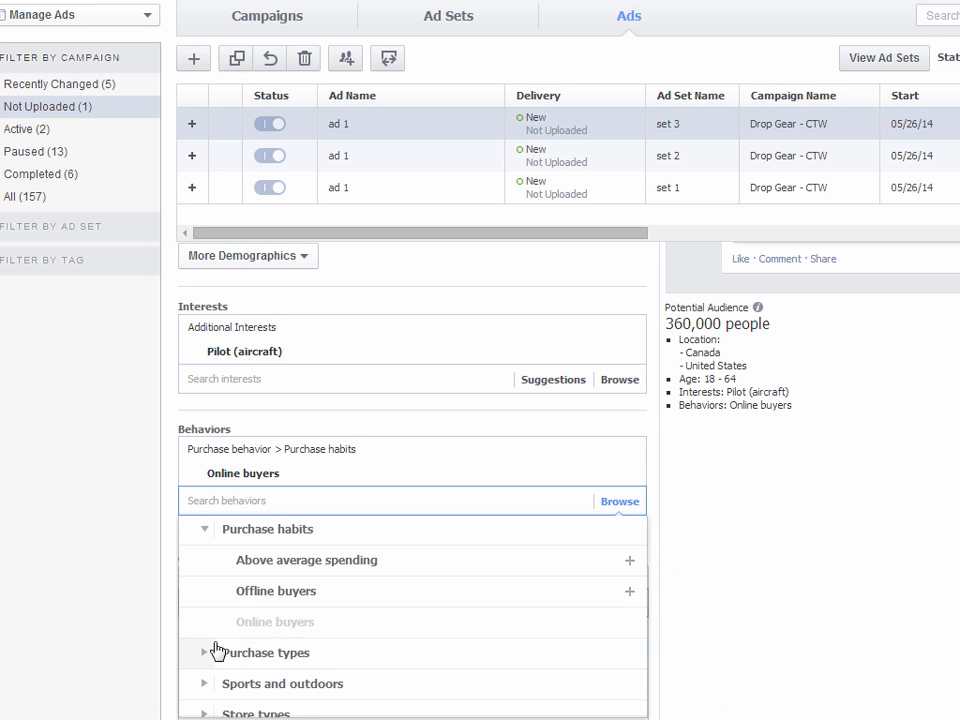
pyautogui.moveTo(277, 636)
pyautogui.moveTo(240, 620)
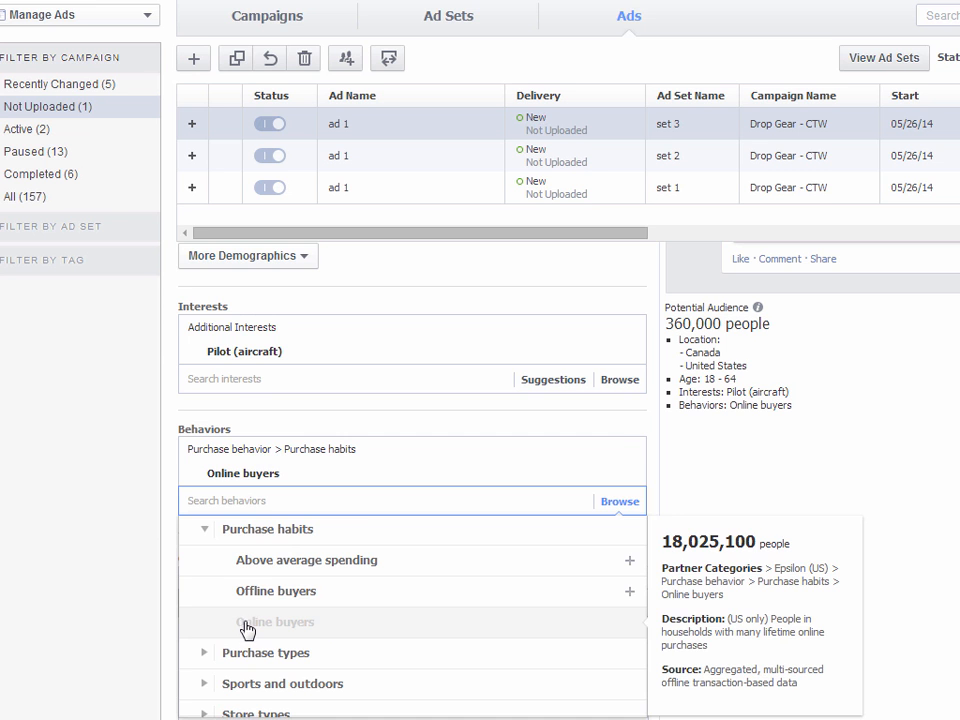
# Replace the Online buyers behavior with Men's apparel from Purchase behavior > Purchase types in the set 3 ad's targeting
pyautogui.click(246, 624)
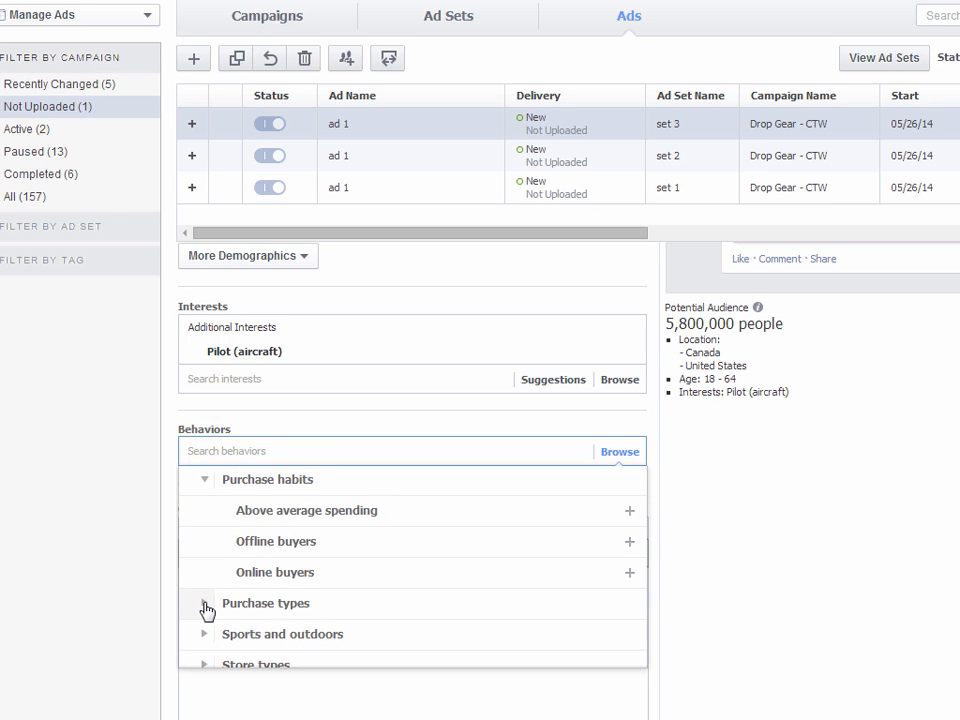
pyautogui.click(205, 605)
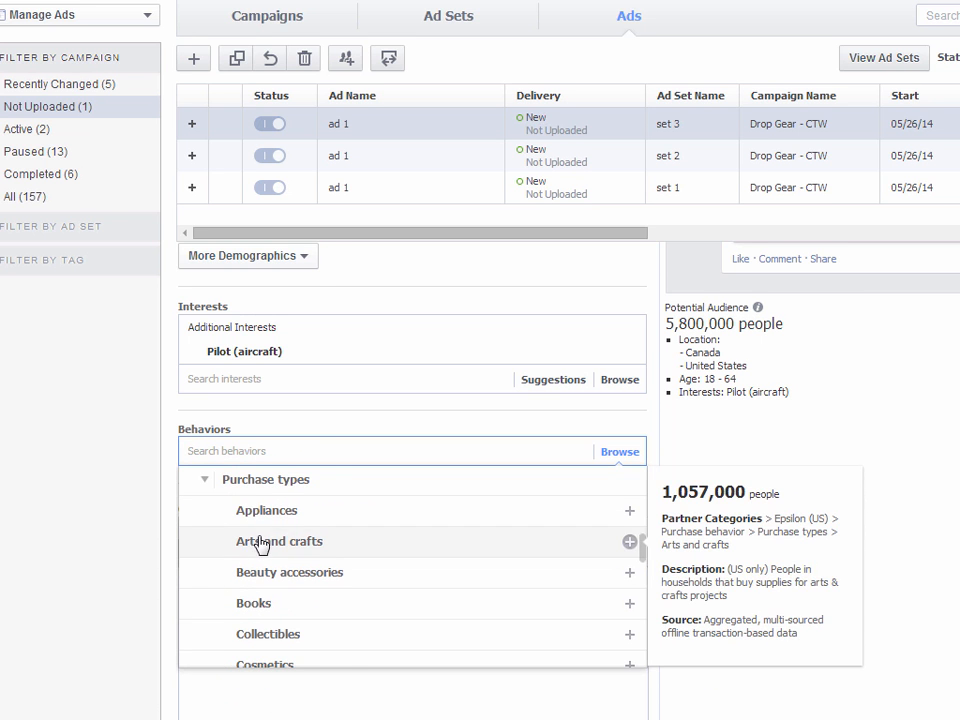
pyautogui.scroll(-2, 276, 548)
pyautogui.scroll(-3, 276, 548)
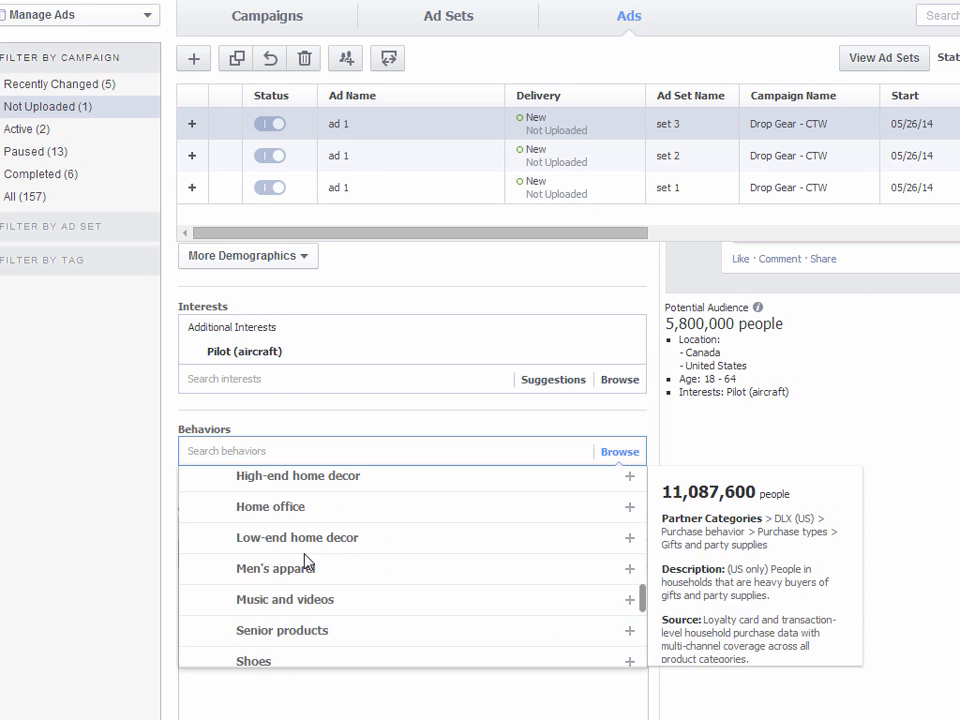
pyautogui.click(313, 573)
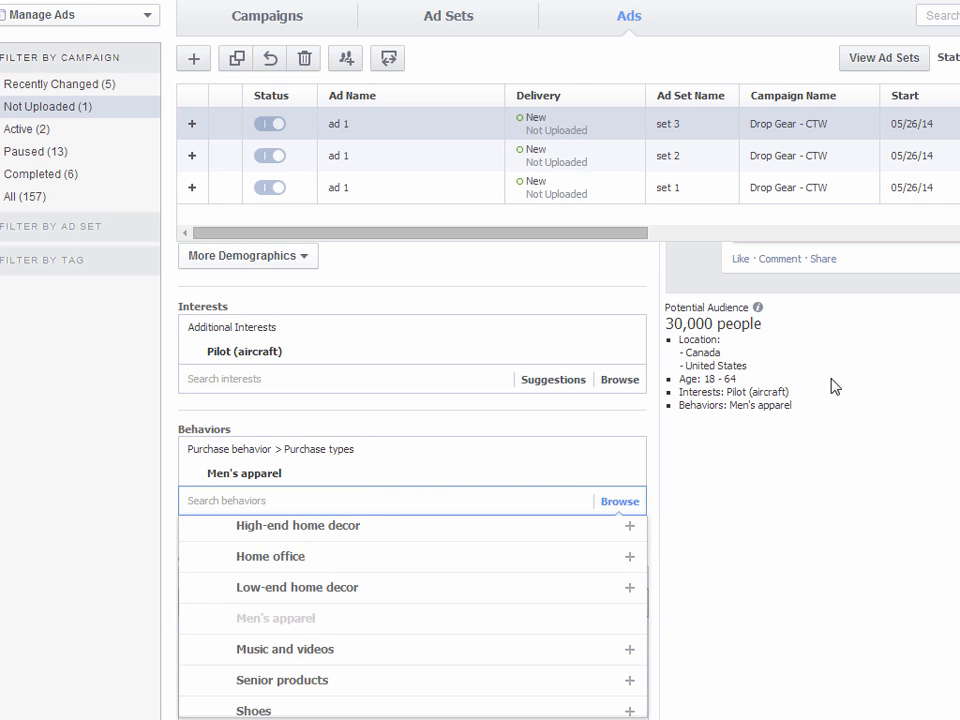
# Add the Women's apparel behavior from Purchase types alongside Men's apparel
pyautogui.scroll(-3, 311, 628)
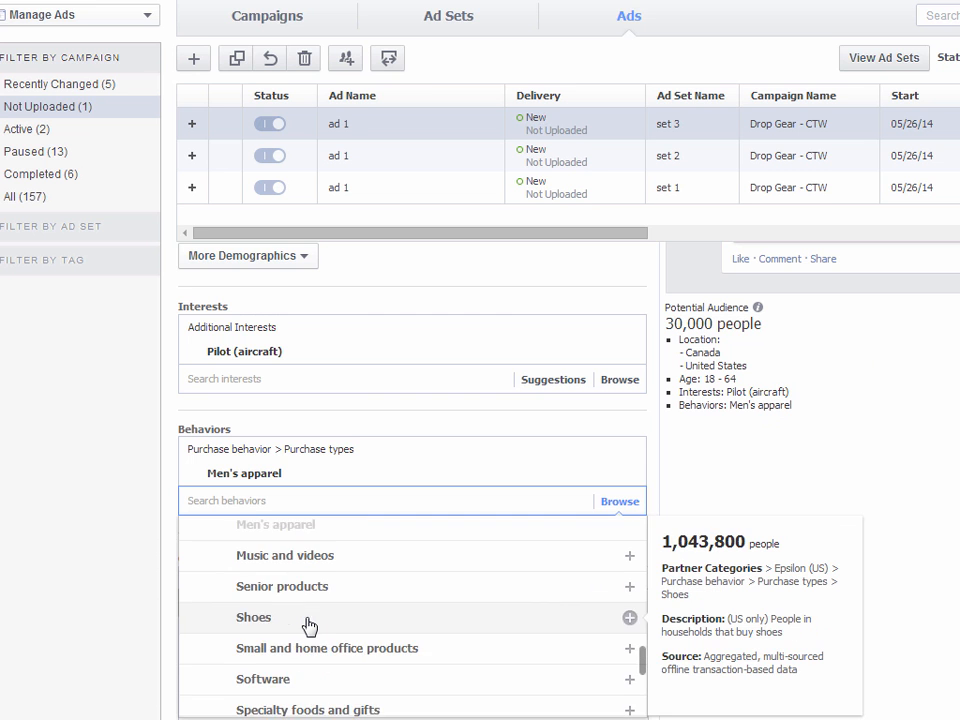
pyautogui.scroll(-2, 310, 626)
pyautogui.click(310, 684)
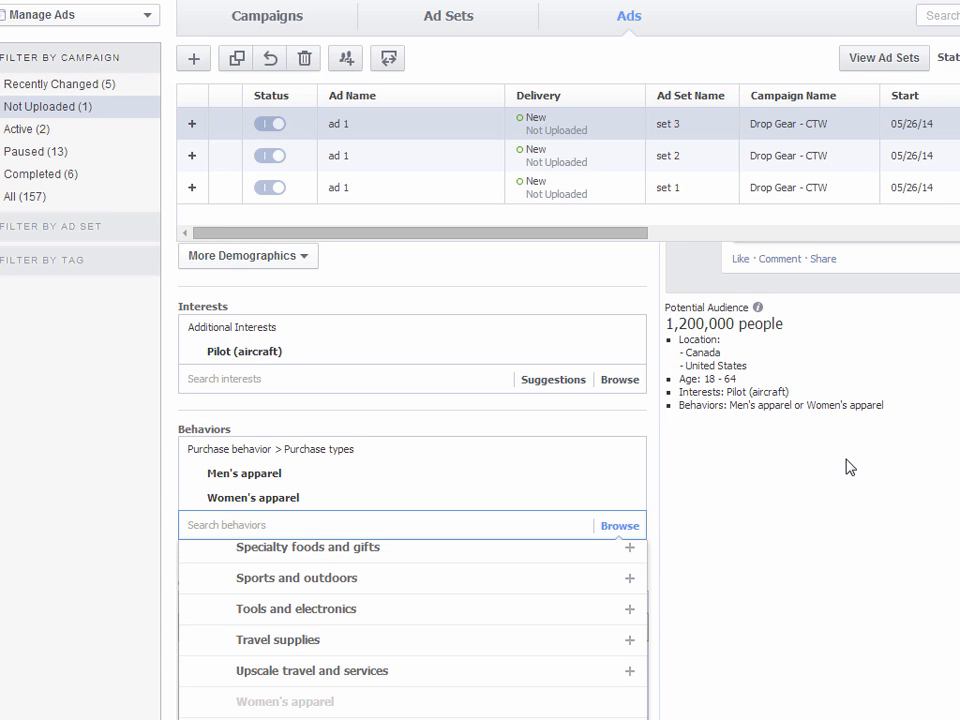
# Remove the Women's apparel and Men's apparel behaviors from the set 3 ad's targeting
pyautogui.click(273, 707)
pyautogui.scroll(5, 360, 640)
pyautogui.click(318, 630)
pyautogui.scroll(5, 228, 643)
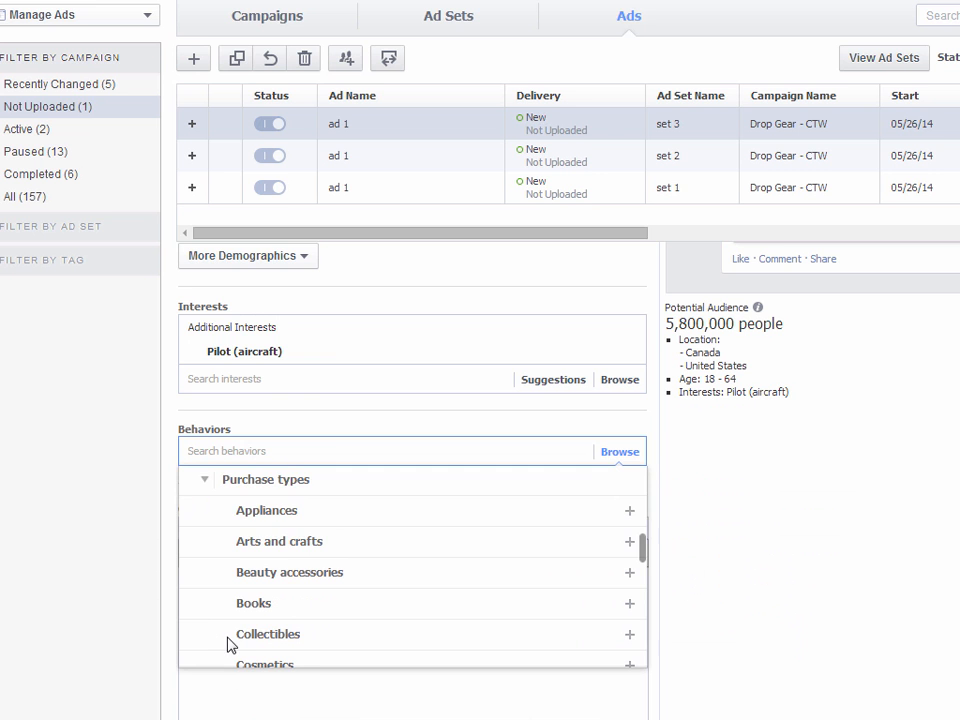
# Examine the behavior options in the Sports and outdoors and Purchase types groups under Purchase behavior
pyautogui.click(202, 481)
pyautogui.click(202, 530)
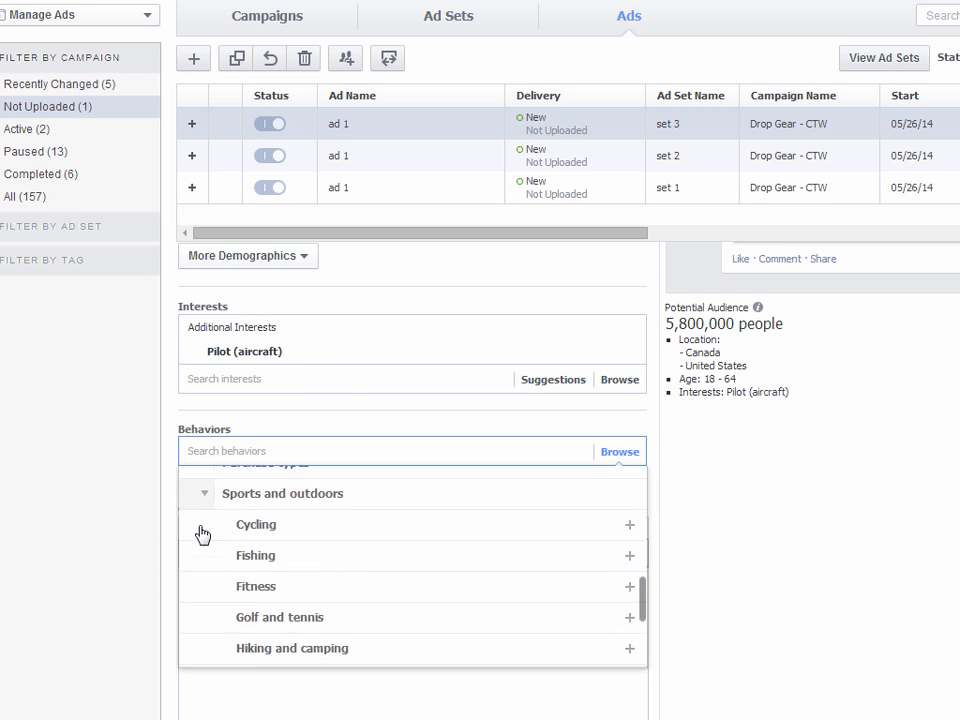
pyautogui.scroll(-1, 268, 518)
pyautogui.scroll(-2, 285, 606)
pyautogui.scroll(-1, 287, 612)
pyautogui.scroll(2, 293, 562)
pyautogui.click(223, 489)
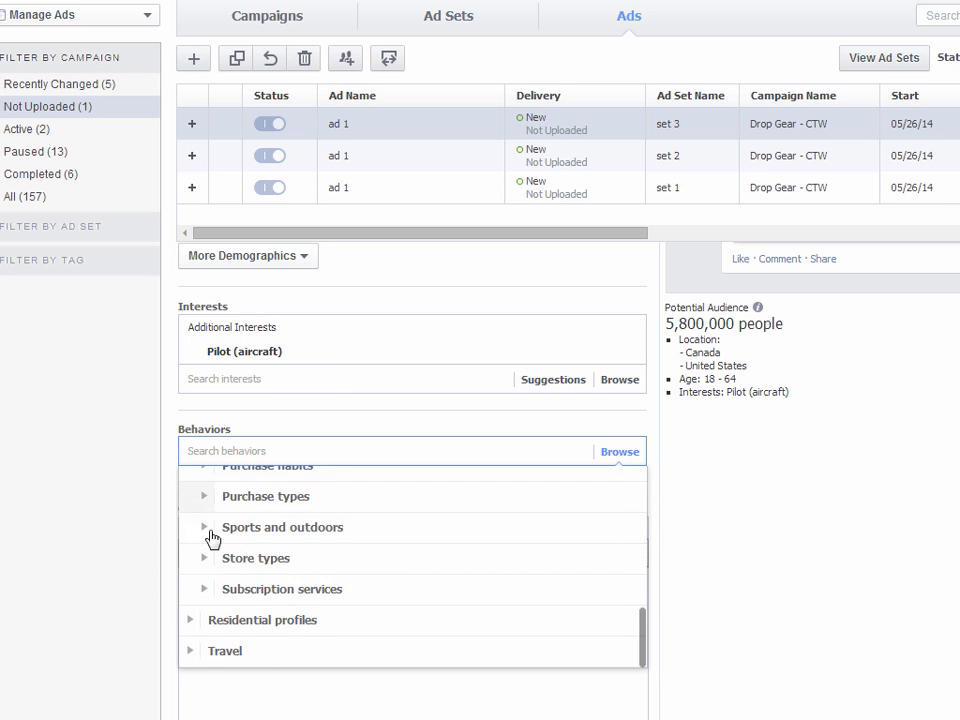
pyautogui.scroll(2, 208, 540)
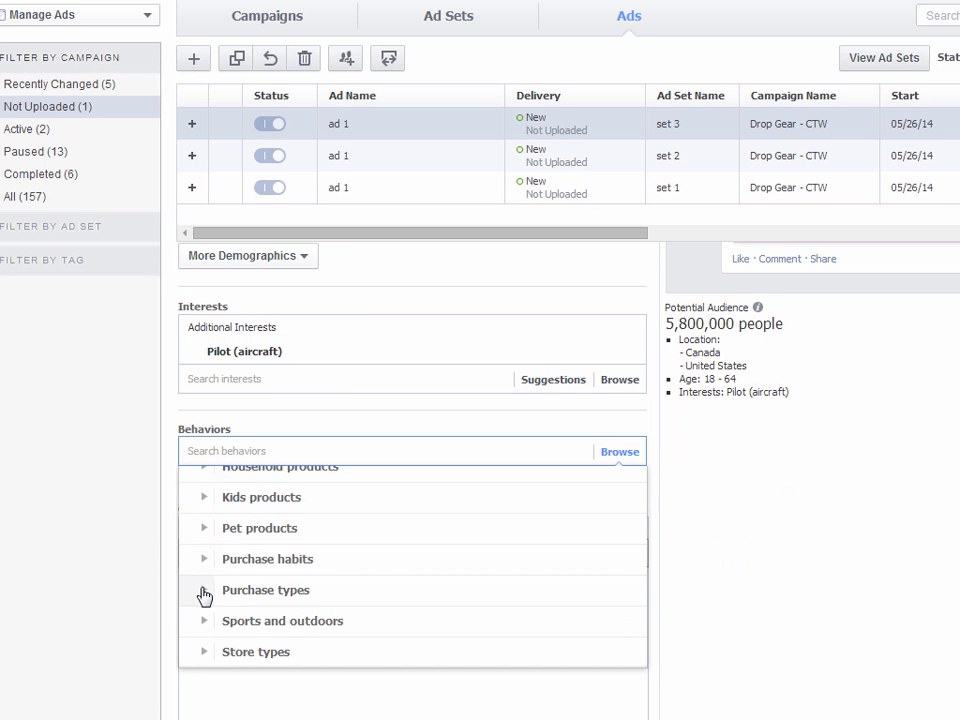
pyautogui.click(203, 590)
pyautogui.scroll(-3, 305, 548)
pyautogui.scroll(-1, 297, 551)
pyautogui.scroll(4, 297, 553)
pyautogui.click(204, 575)
pyautogui.scroll(2, 259, 582)
pyautogui.scroll(1, 261, 580)
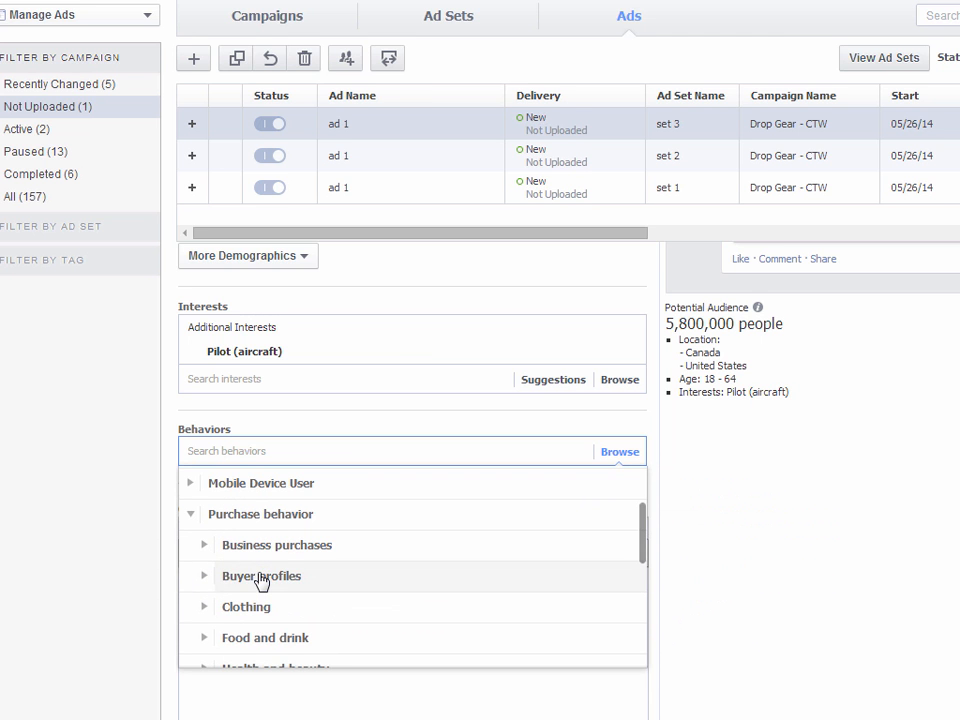
# Examine the Buyer profiles options and the men's Clothing options under Purchase behavior
pyautogui.click(204, 574)
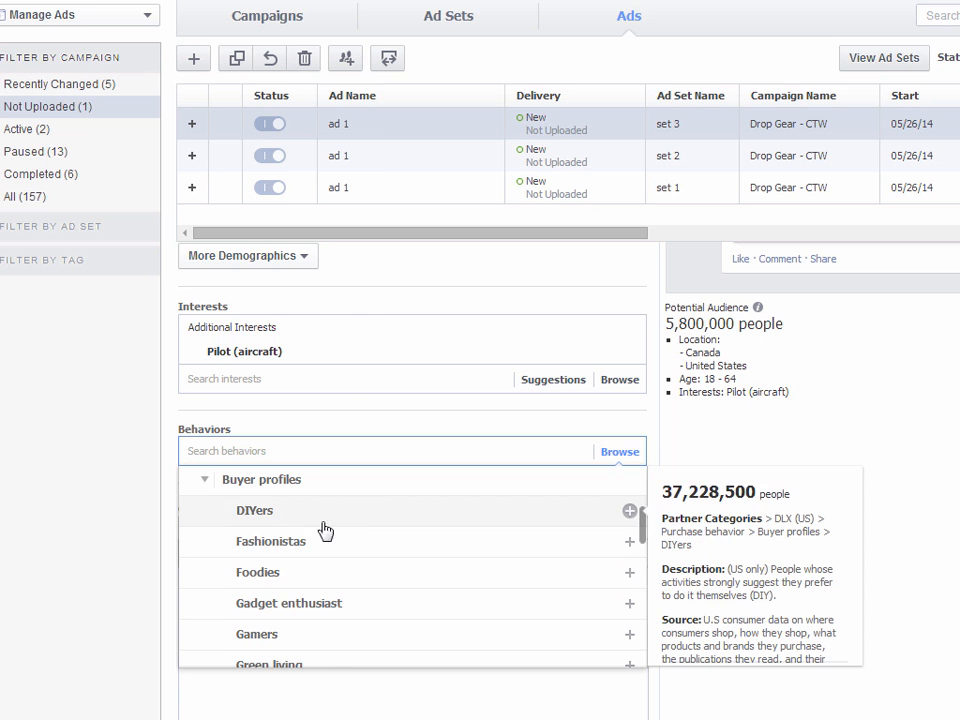
pyautogui.scroll(-1, 333, 565)
pyautogui.scroll(-1, 333, 565)
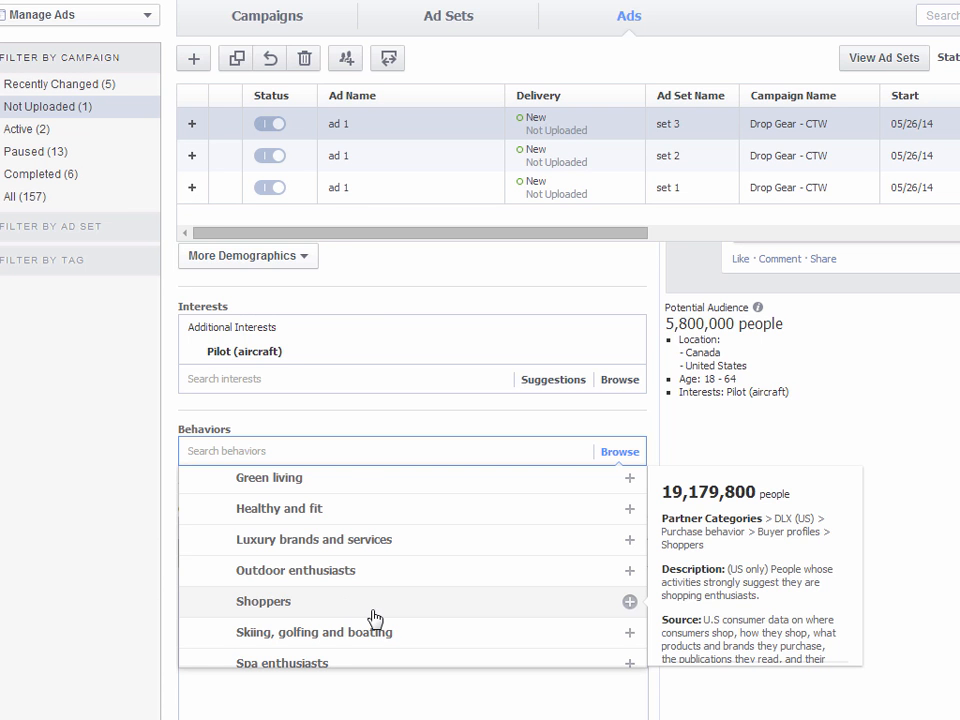
pyautogui.scroll(-1, 376, 617)
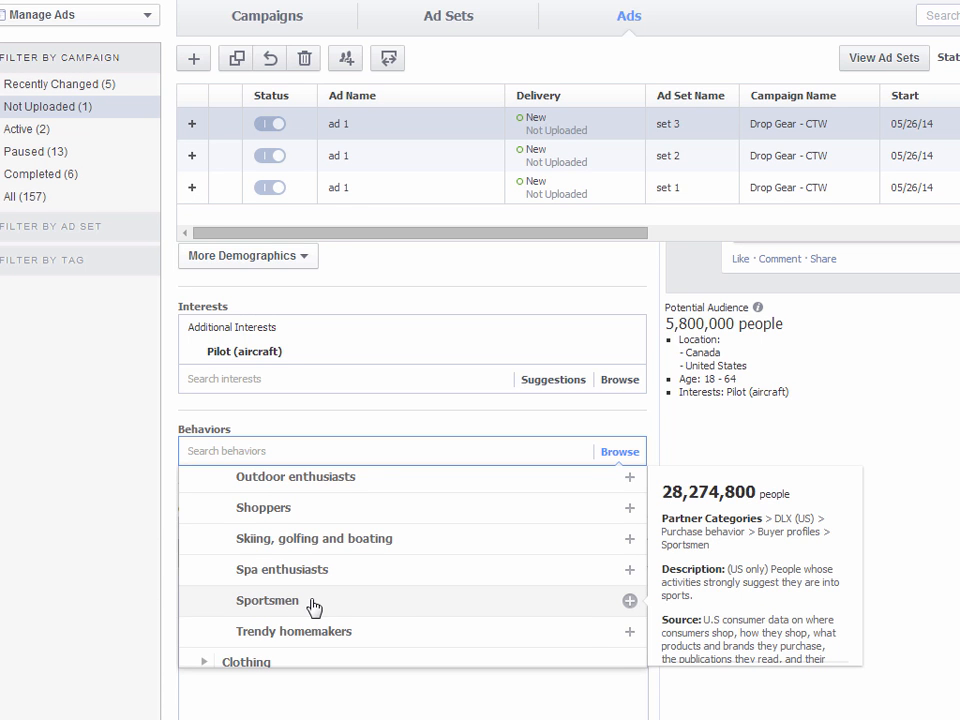
pyautogui.scroll(-1, 330, 600)
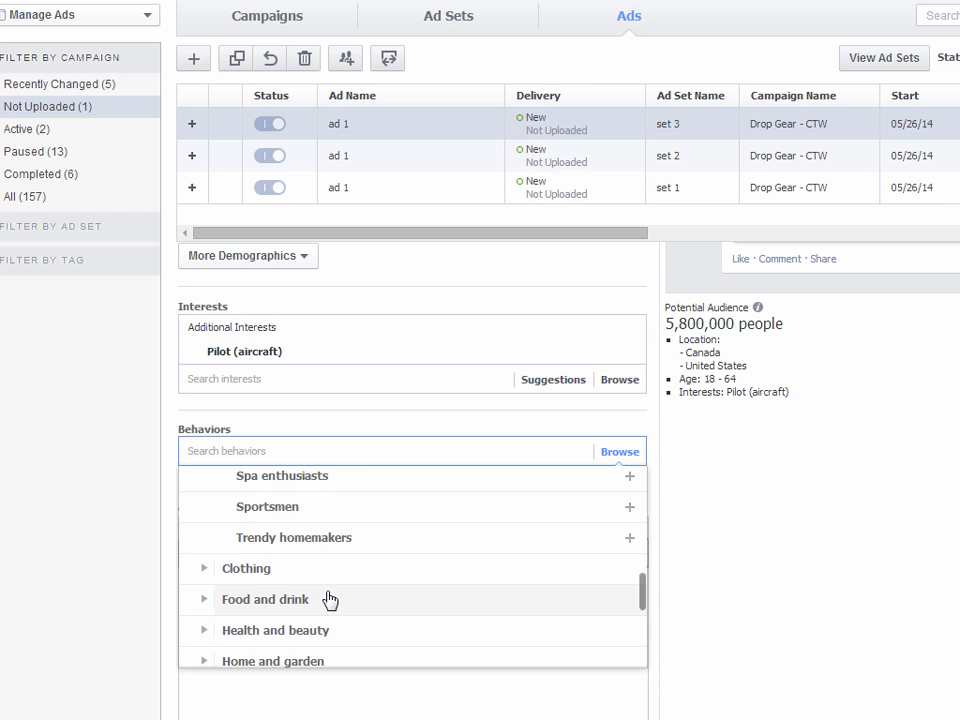
pyautogui.click(208, 569)
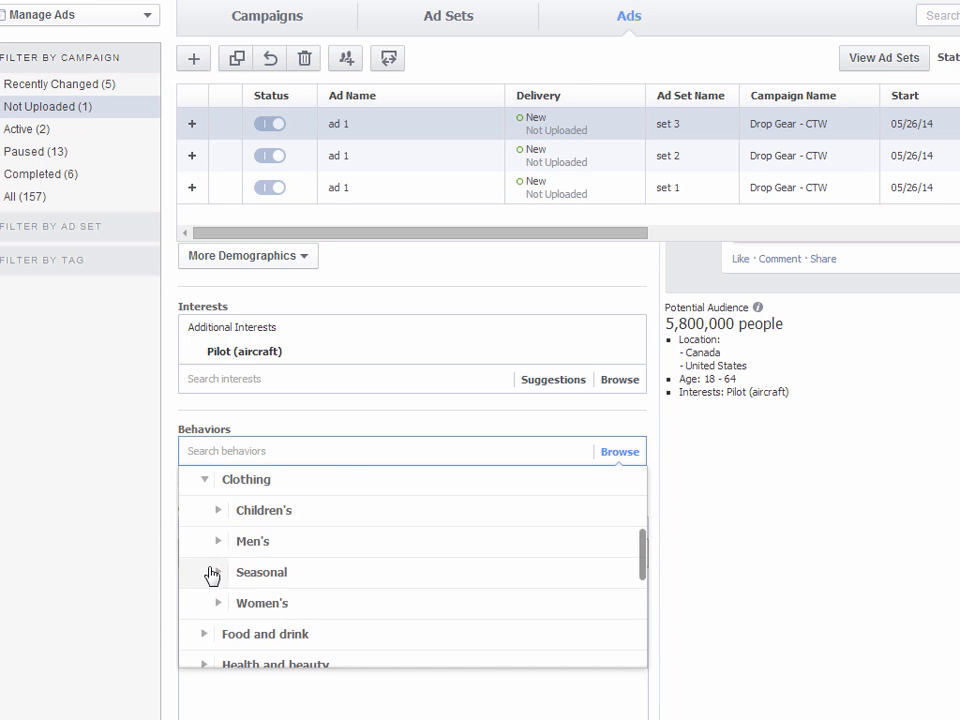
pyautogui.click(218, 551)
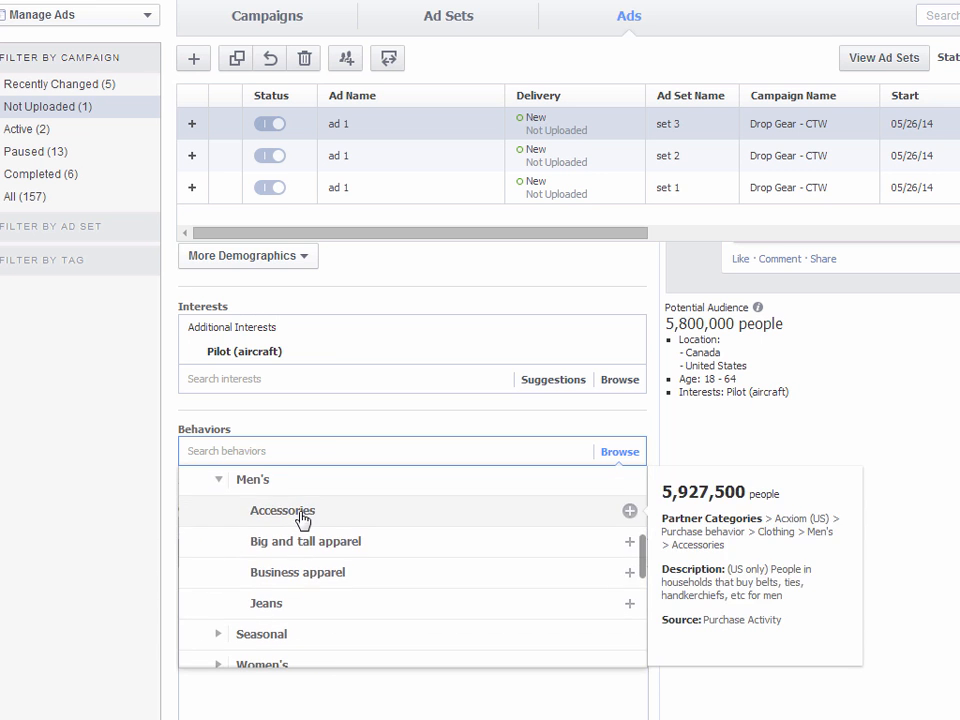
pyautogui.click(217, 483)
pyautogui.scroll(2, 216, 540)
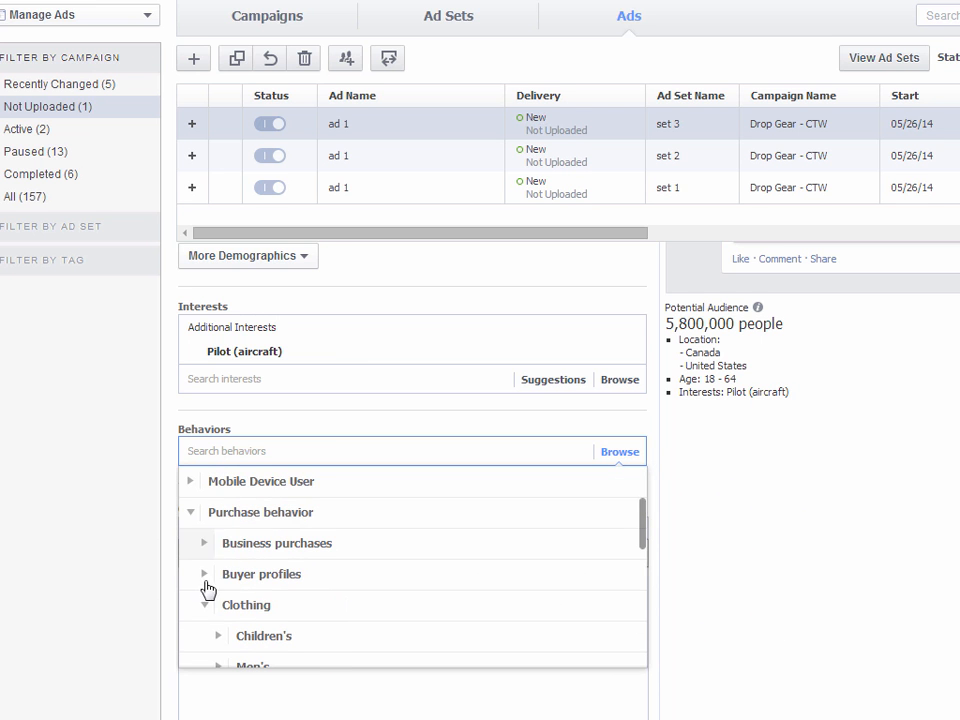
# Add the Online buyers and Above average spending behaviors from Purchase behavior > Purchase habits to the set 3 ad's targeting
pyautogui.click(191, 513)
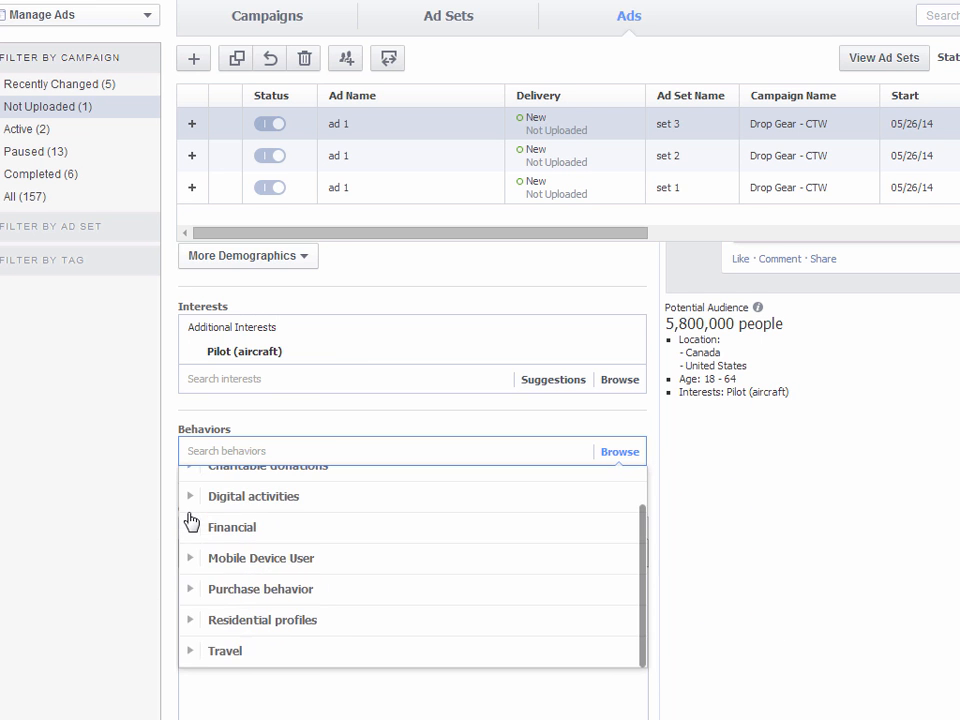
pyautogui.click(191, 596)
pyautogui.scroll(-1, 316, 603)
pyautogui.scroll(-1, 316, 603)
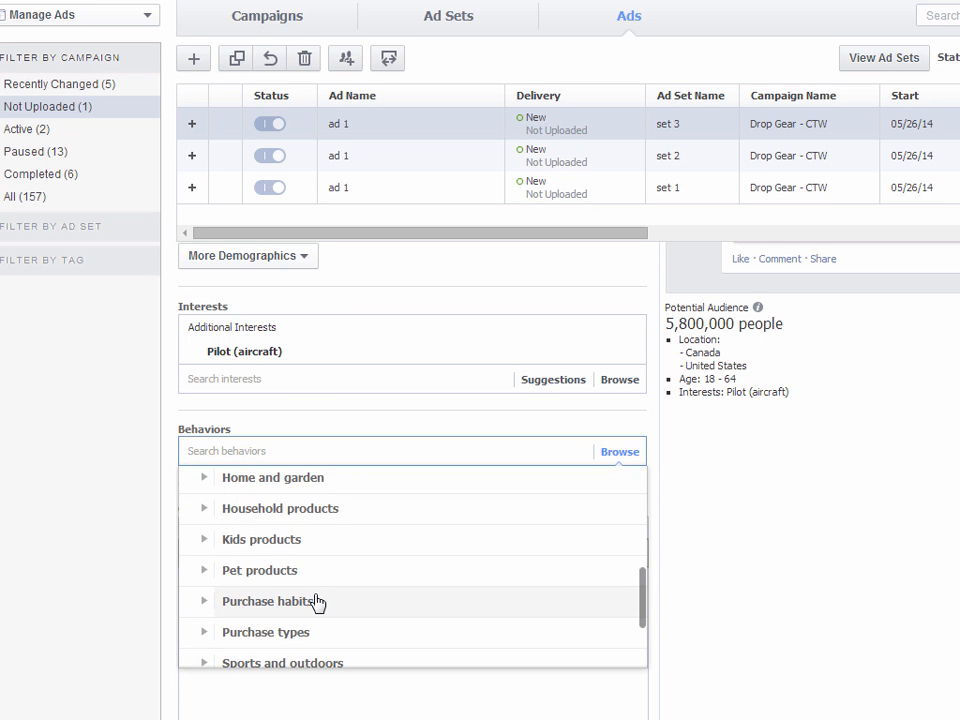
pyautogui.scroll(-1, 369, 626)
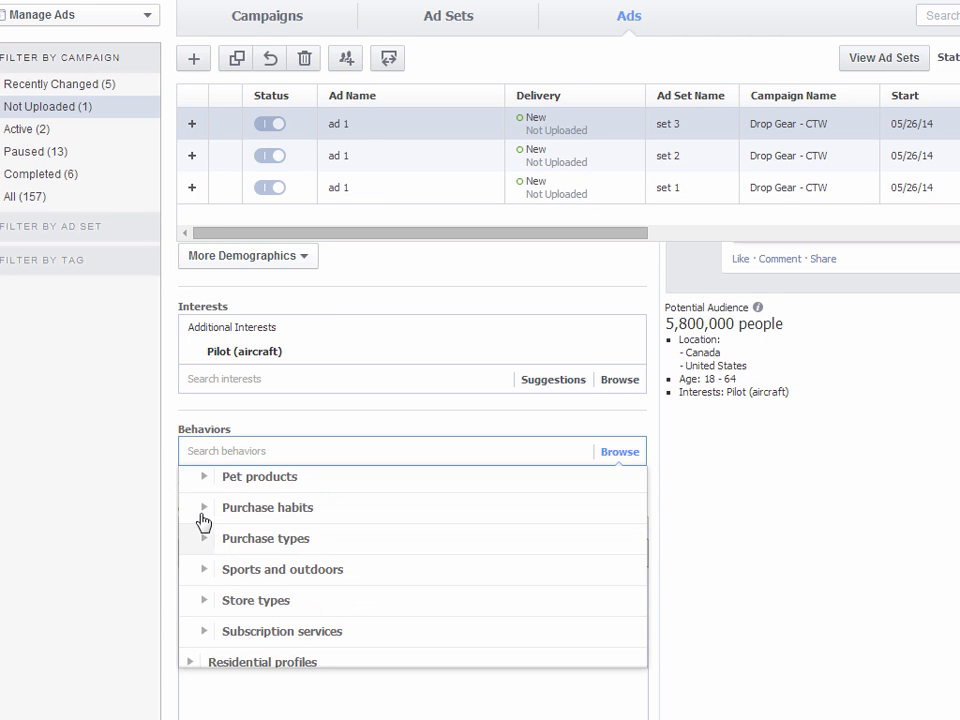
pyautogui.click(202, 510)
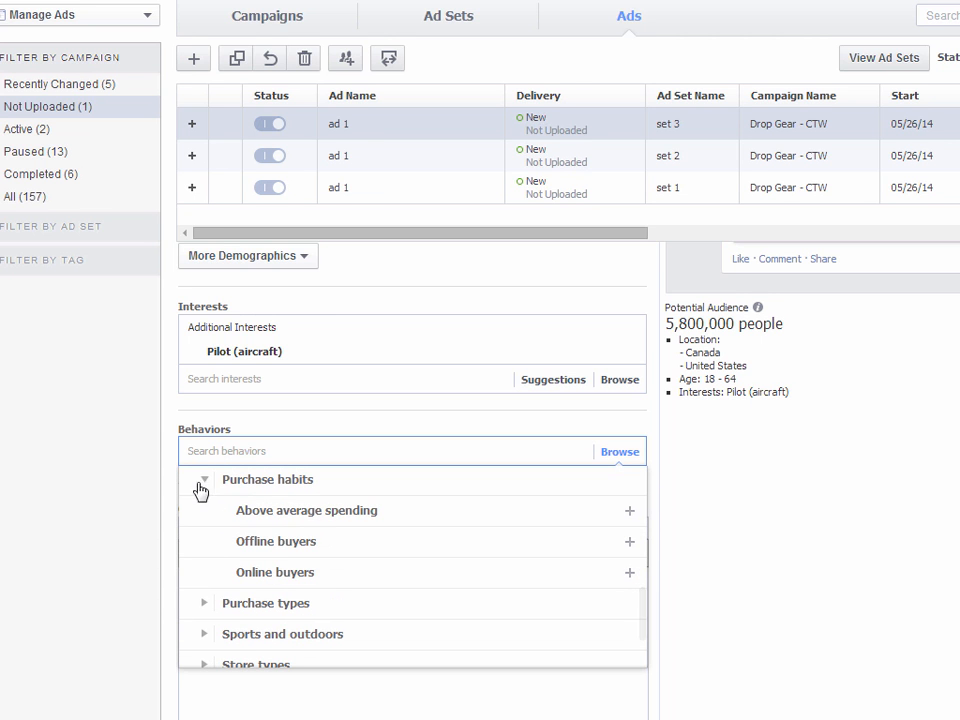
pyautogui.moveTo(309, 574)
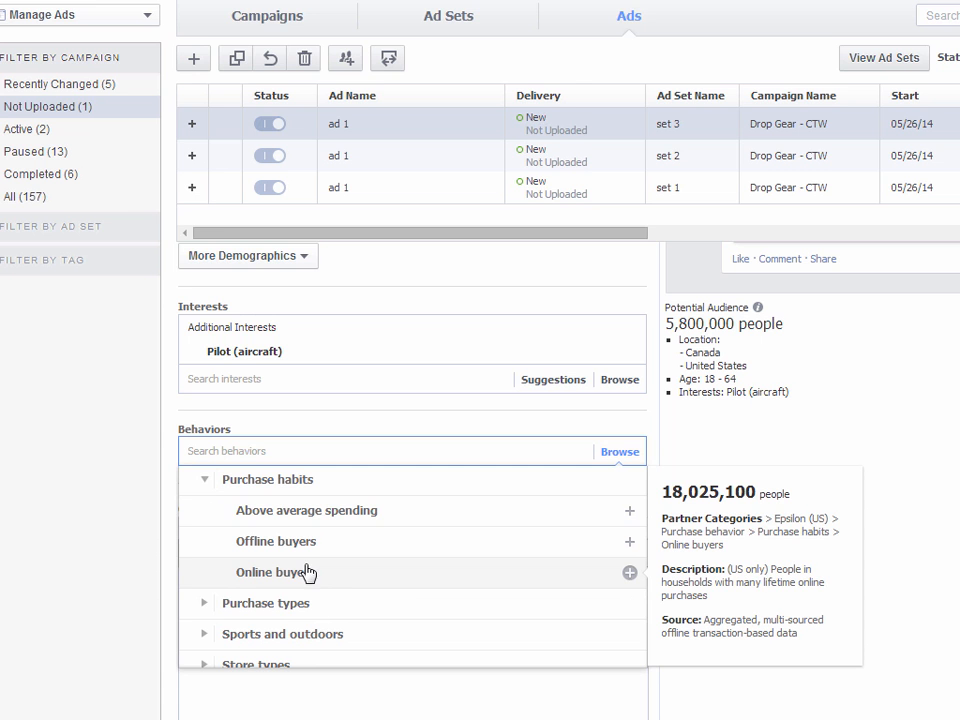
pyautogui.click(383, 579)
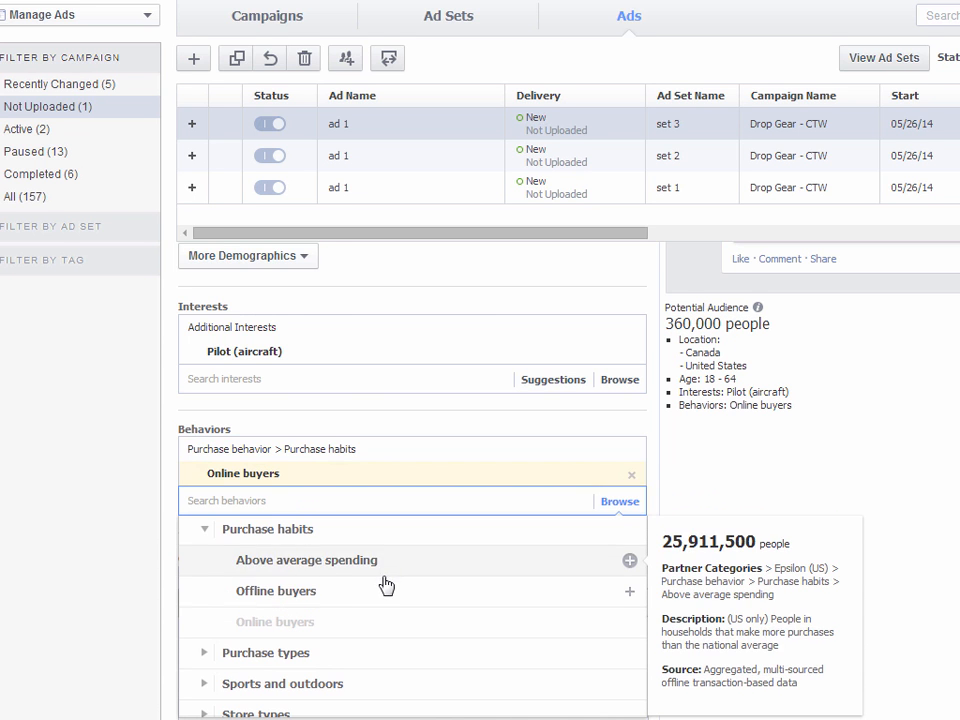
pyautogui.click(440, 566)
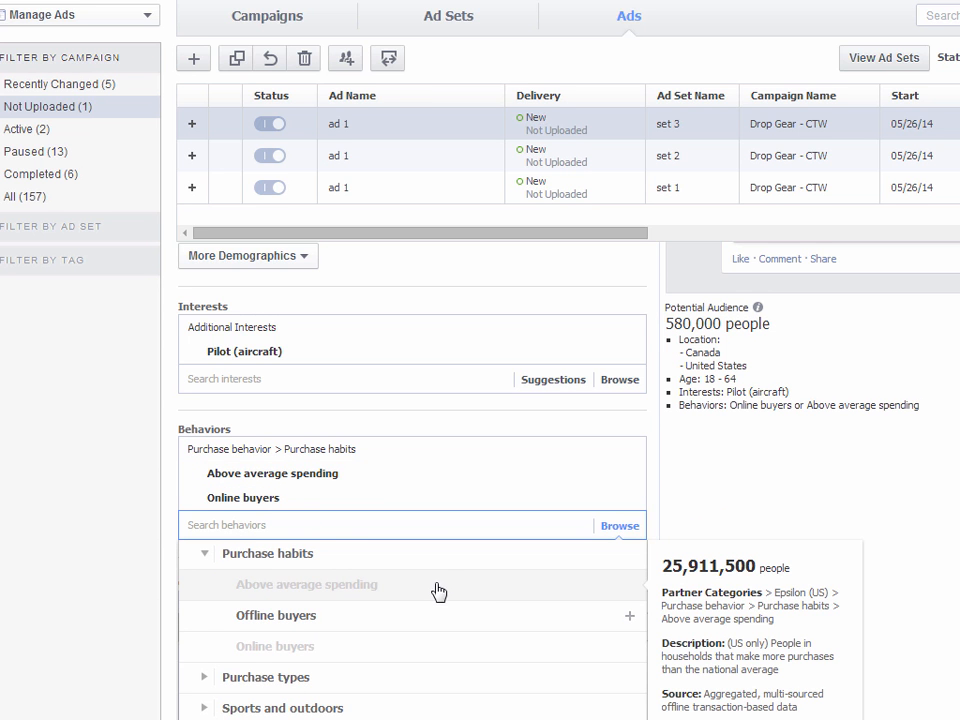
pyautogui.click(876, 520)
# Add Financial > Income demographics to the set 3 ad, including all five ranges from $40,000 - $50,000 through over $125,000
pyautogui.scroll(3, 828, 578)
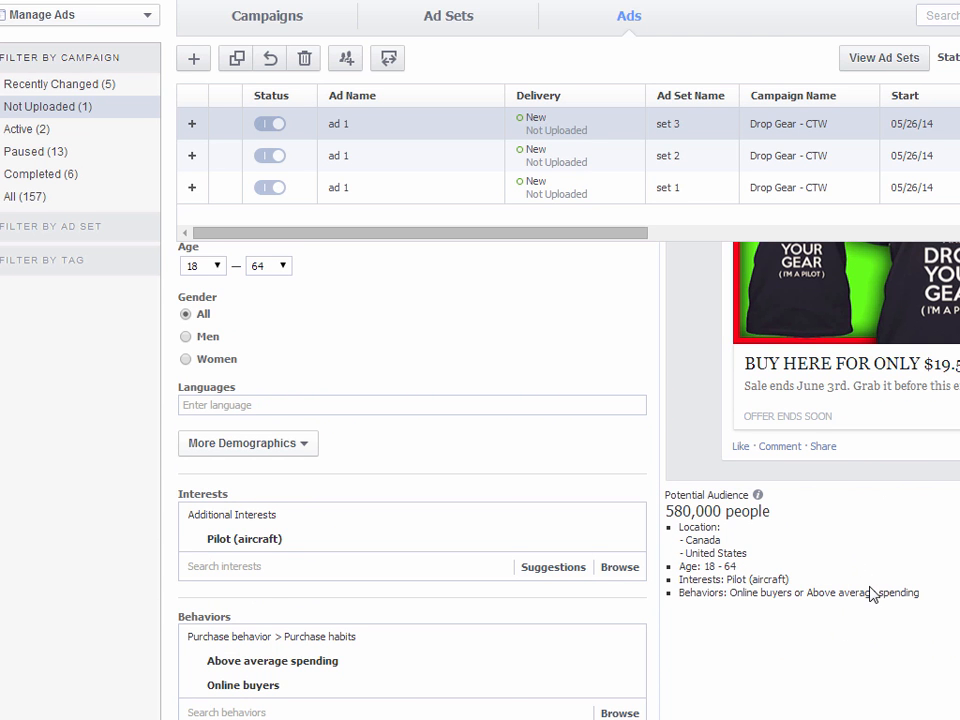
pyautogui.scroll(1, 872, 591)
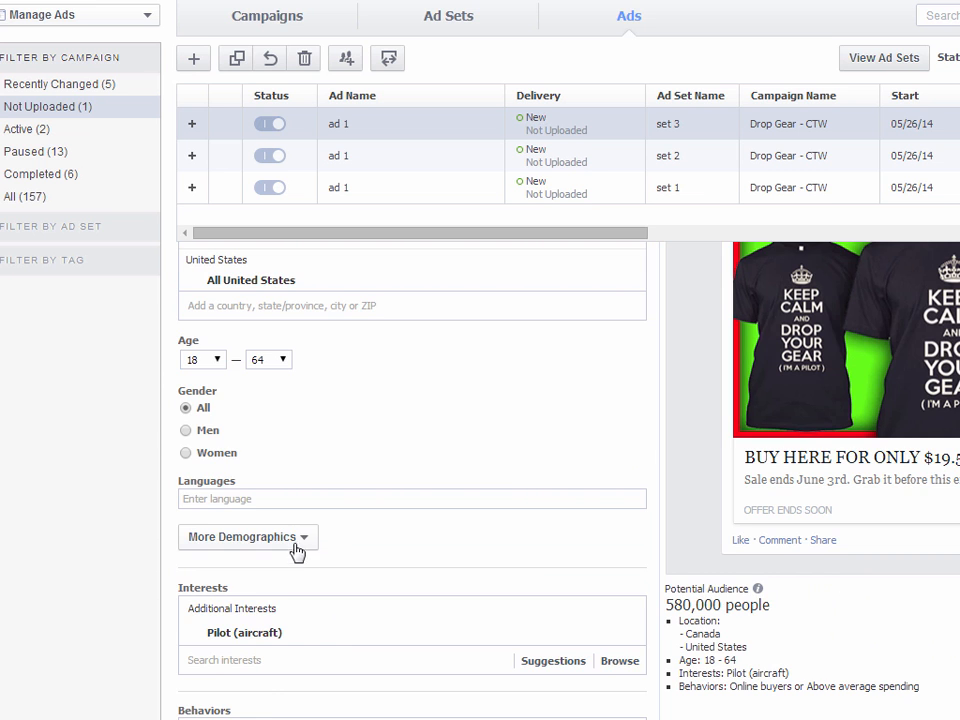
pyautogui.scroll(-1, 312, 557)
pyautogui.click(300, 450)
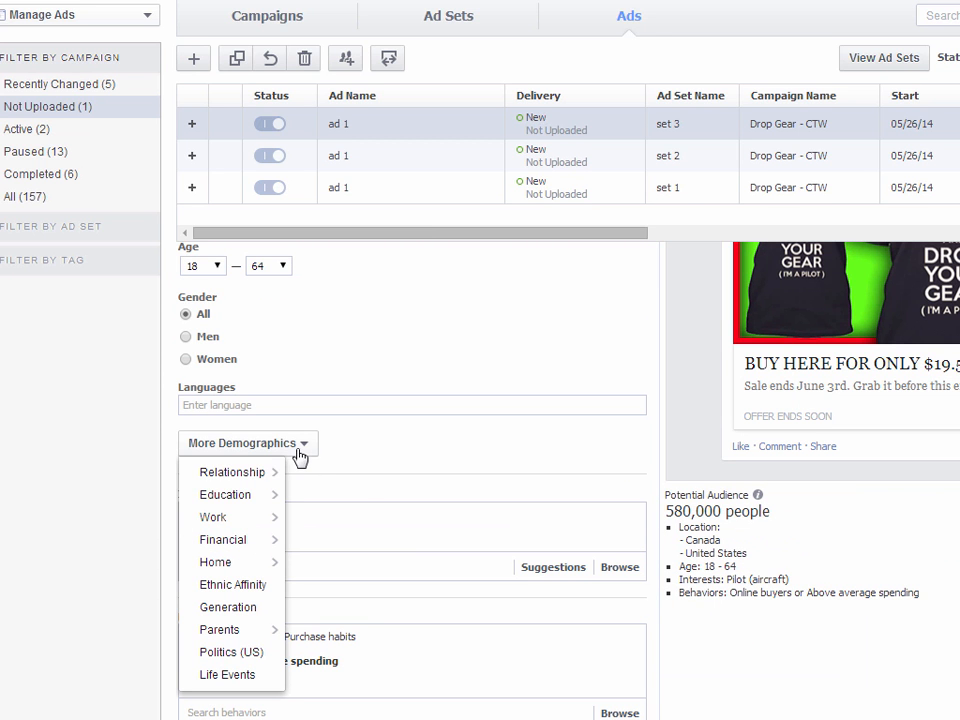
pyautogui.moveTo(247, 522)
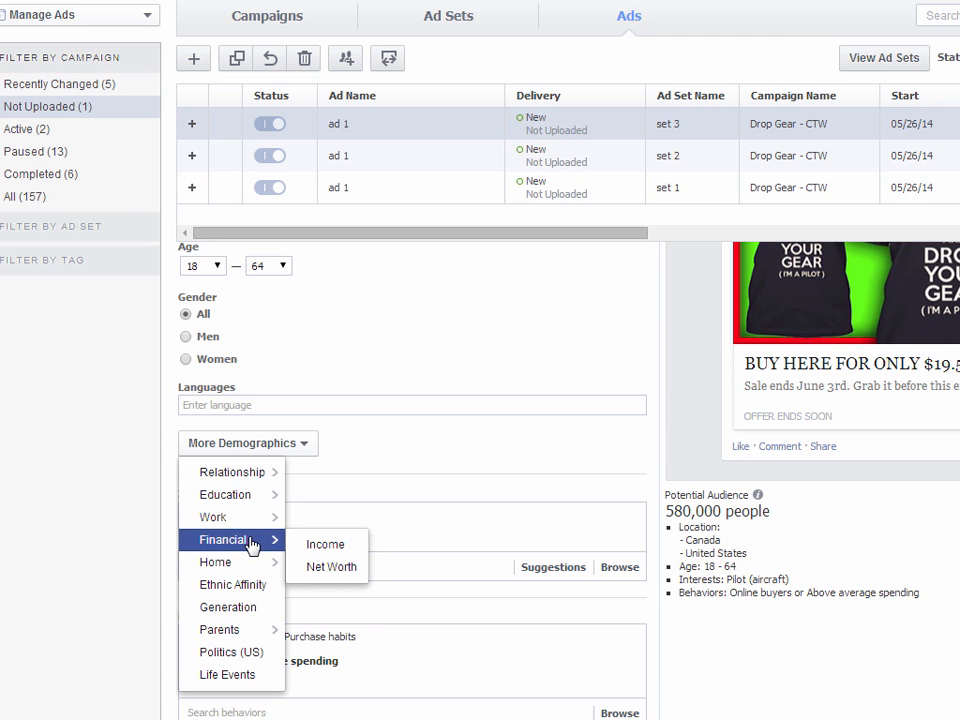
pyautogui.click(338, 550)
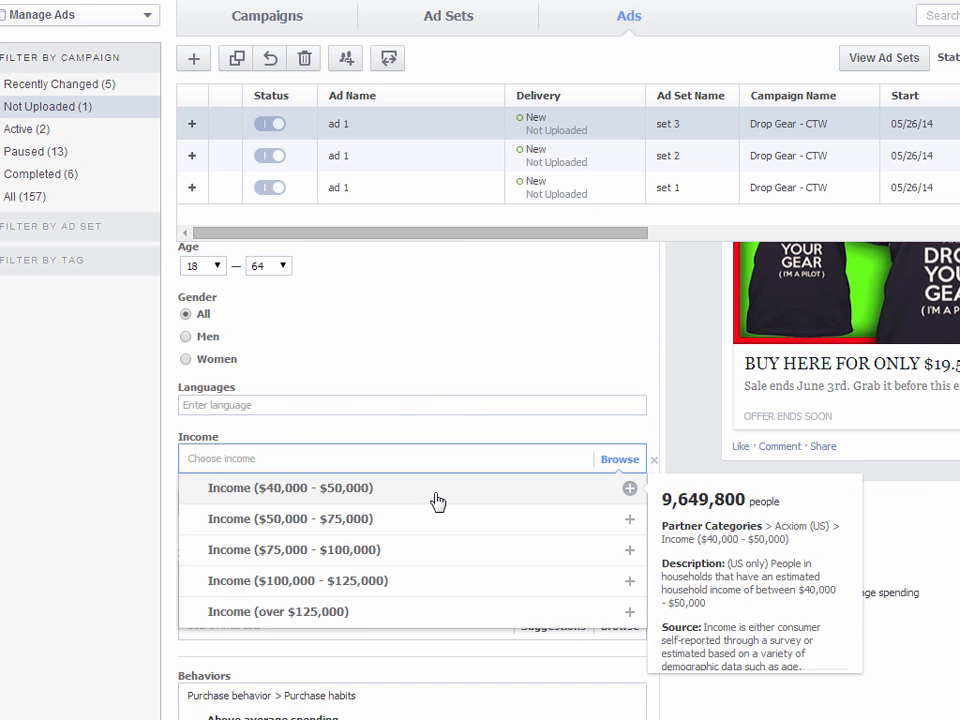
pyautogui.click(437, 501)
pyautogui.click(446, 555)
pyautogui.click(452, 606)
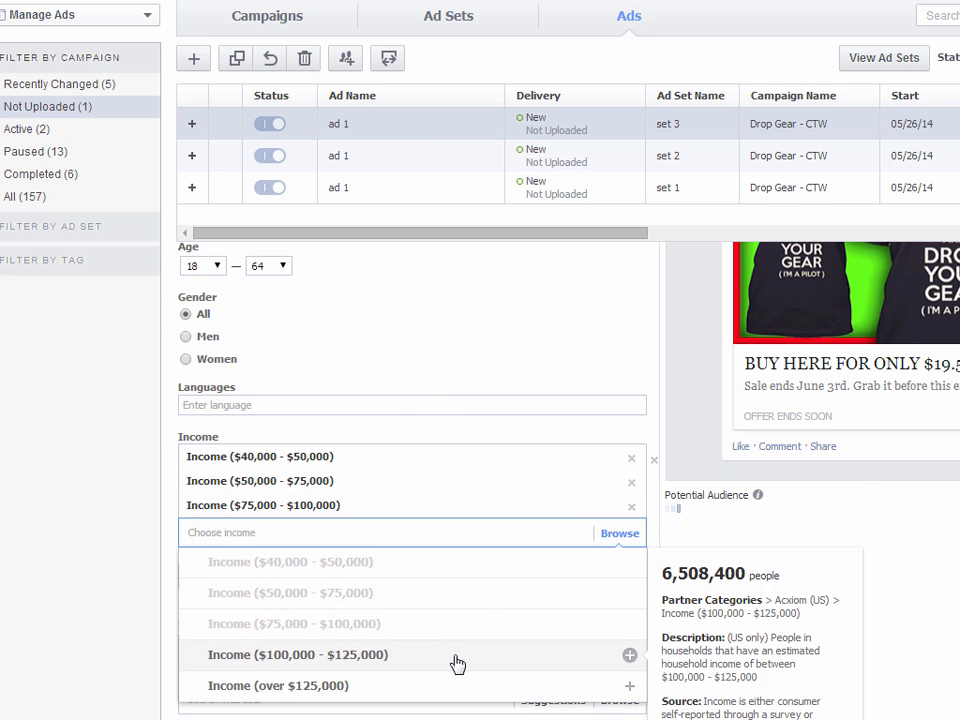
pyautogui.click(457, 664)
pyautogui.click(455, 706)
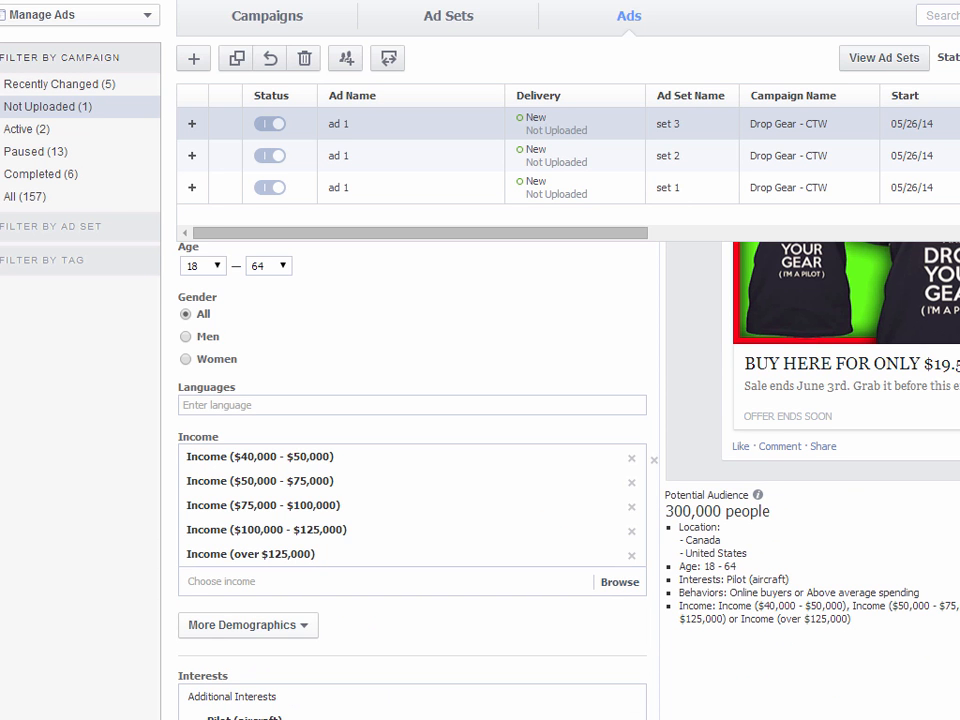
pyautogui.scroll(-1, 480, 480)
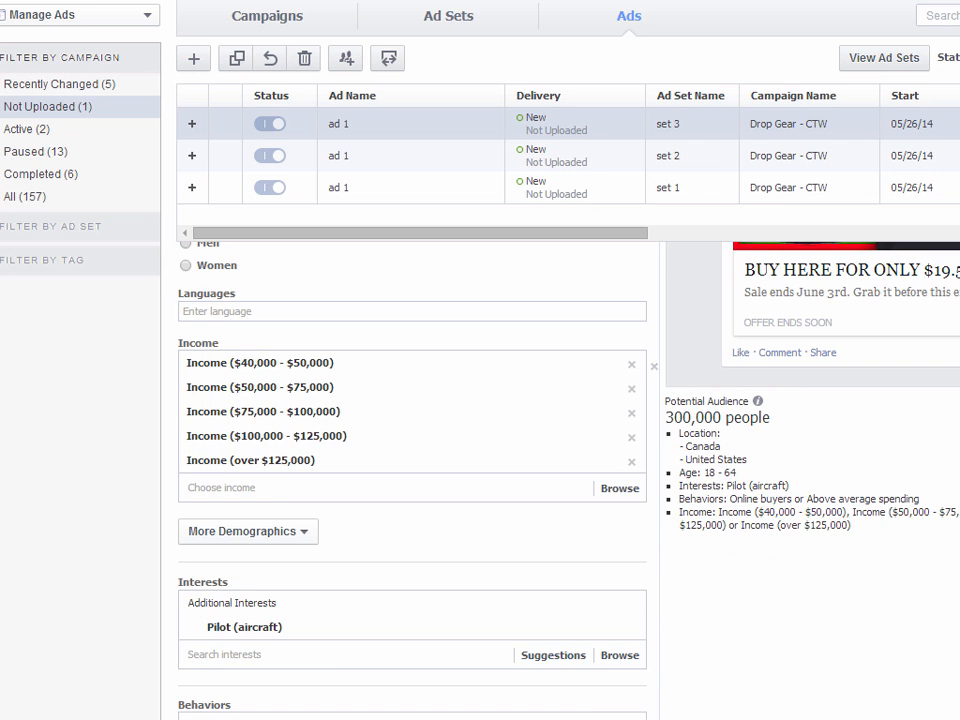
pyautogui.scroll(-1, 697, 419)
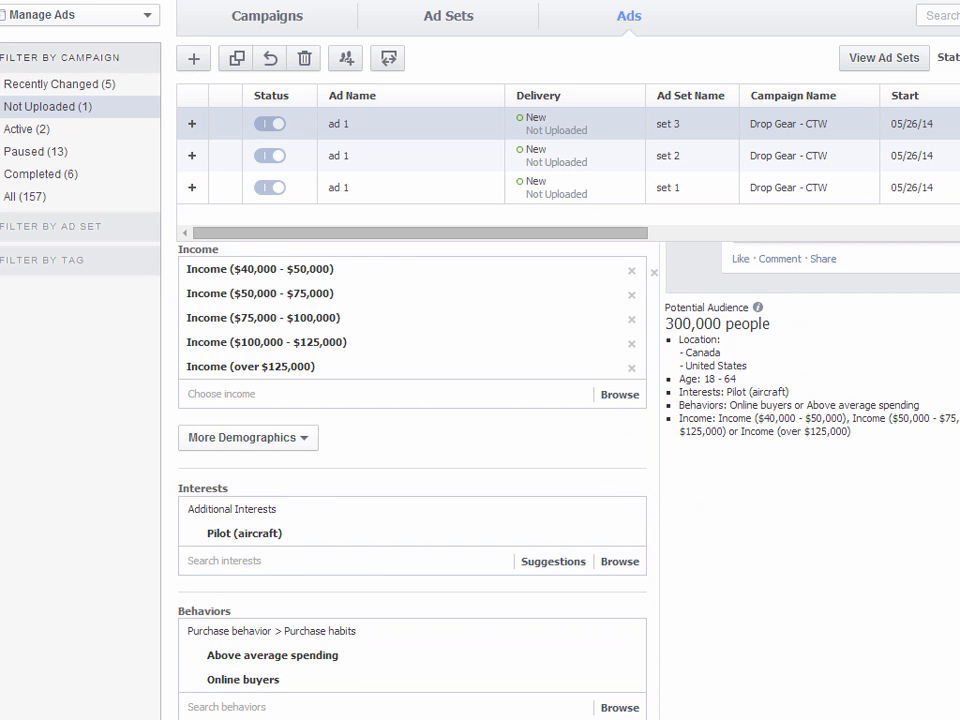
pyautogui.scroll(-1, 428, 577)
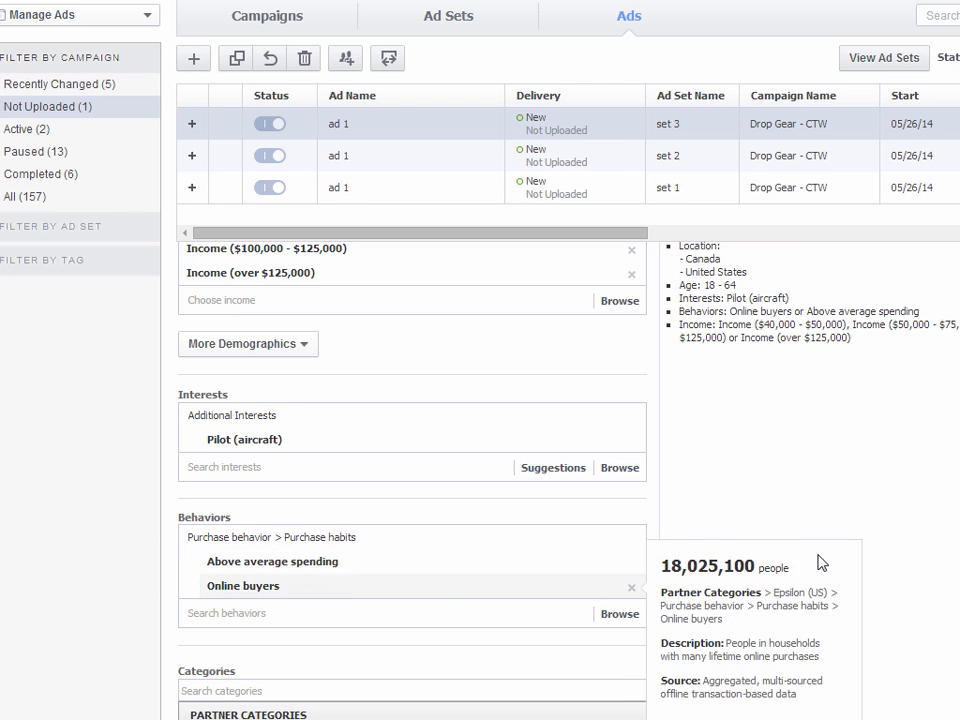
# Remove Canada from the set 3 ad's location targeting, keeping only the United States
pyautogui.scroll(1, 770, 373)
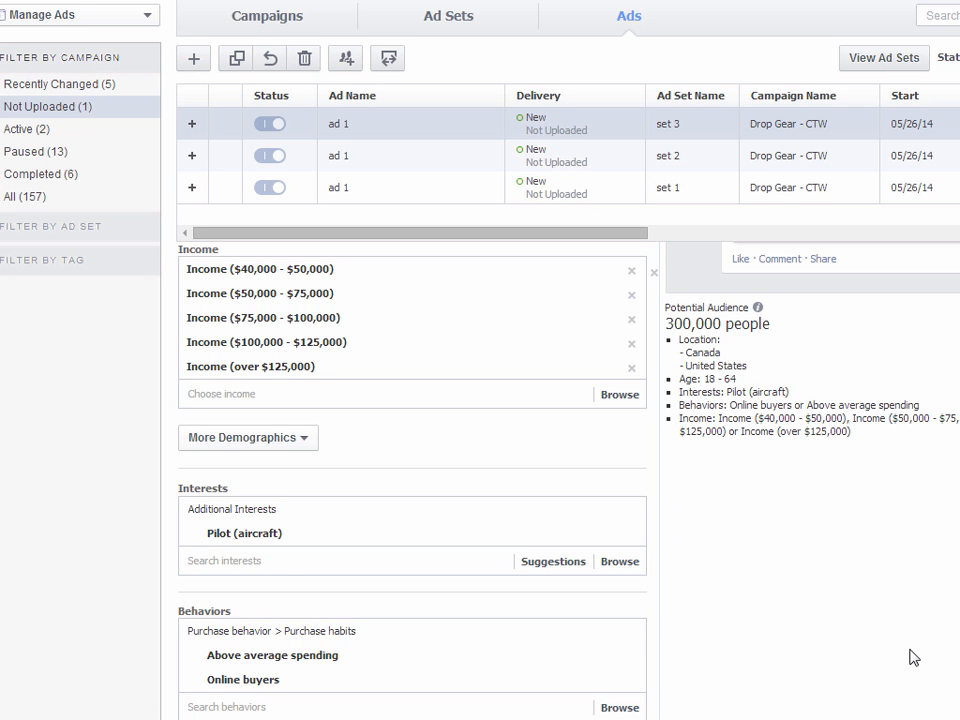
pyautogui.scroll(4, 912, 656)
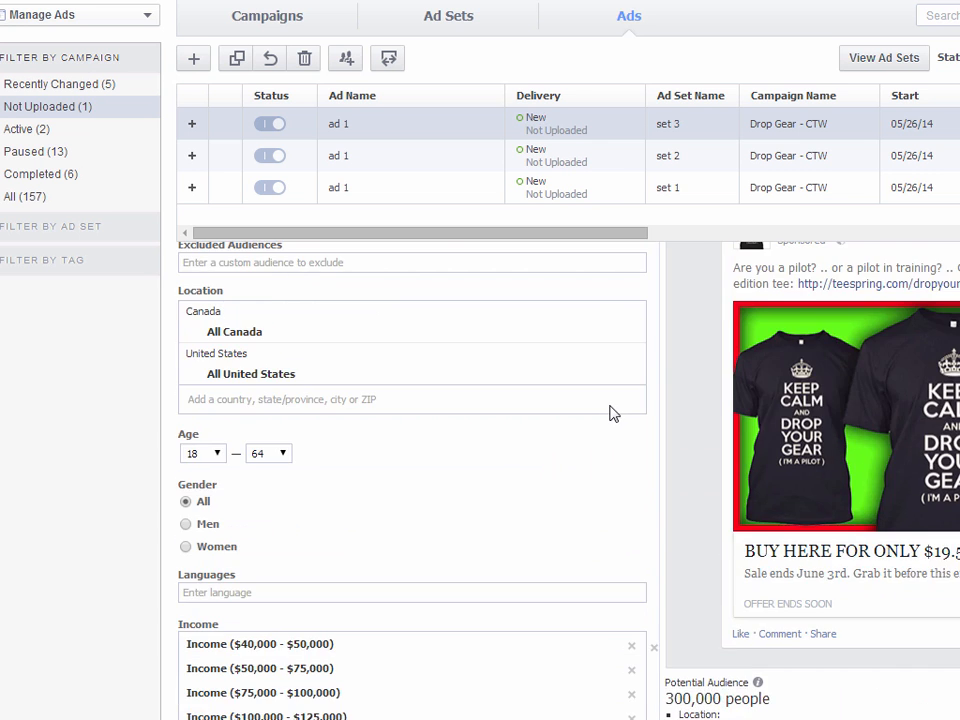
pyautogui.scroll(4, 590, 400)
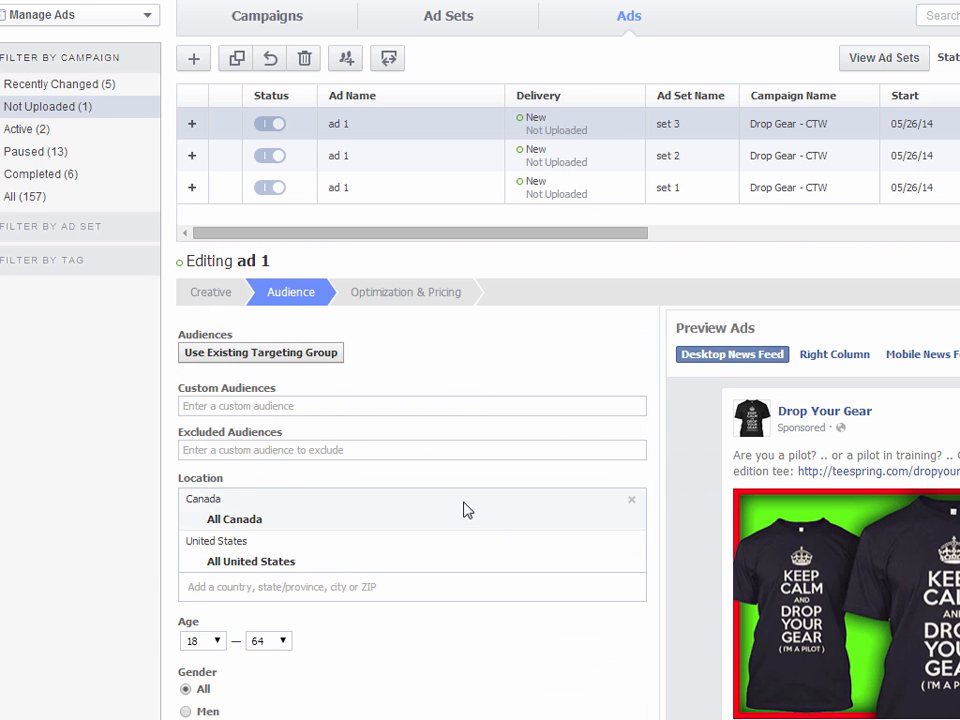
pyautogui.scroll(-1, 465, 505)
pyautogui.click(631, 432)
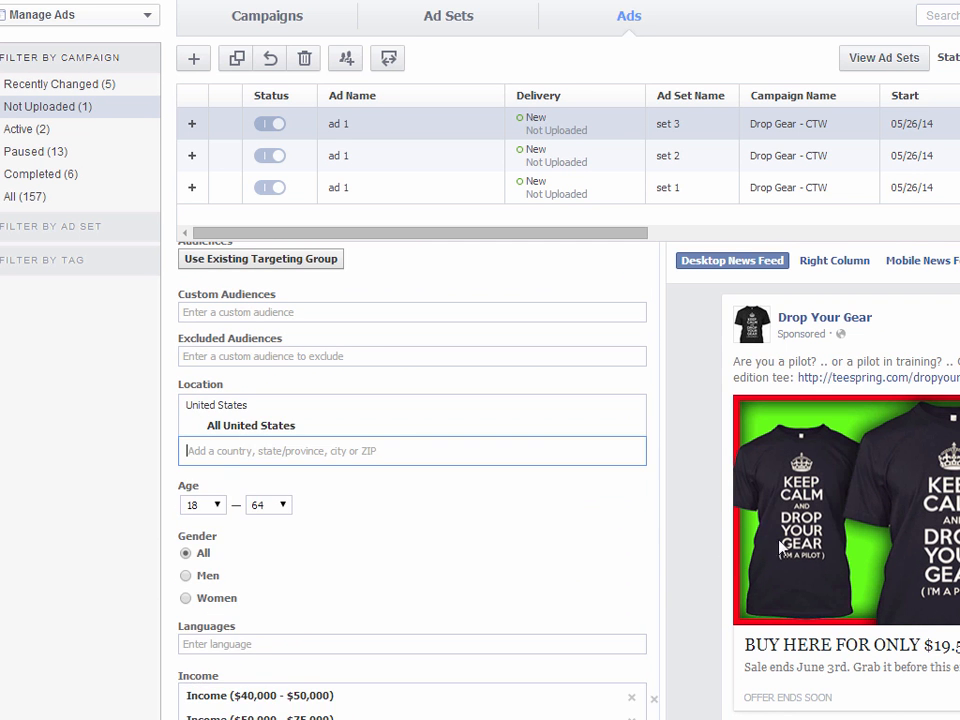
# Review the set 3 ad's targeting settings, from location and income to interests, behaviors and categories, against the potential audience summary
pyautogui.scroll(-3, 675, 534)
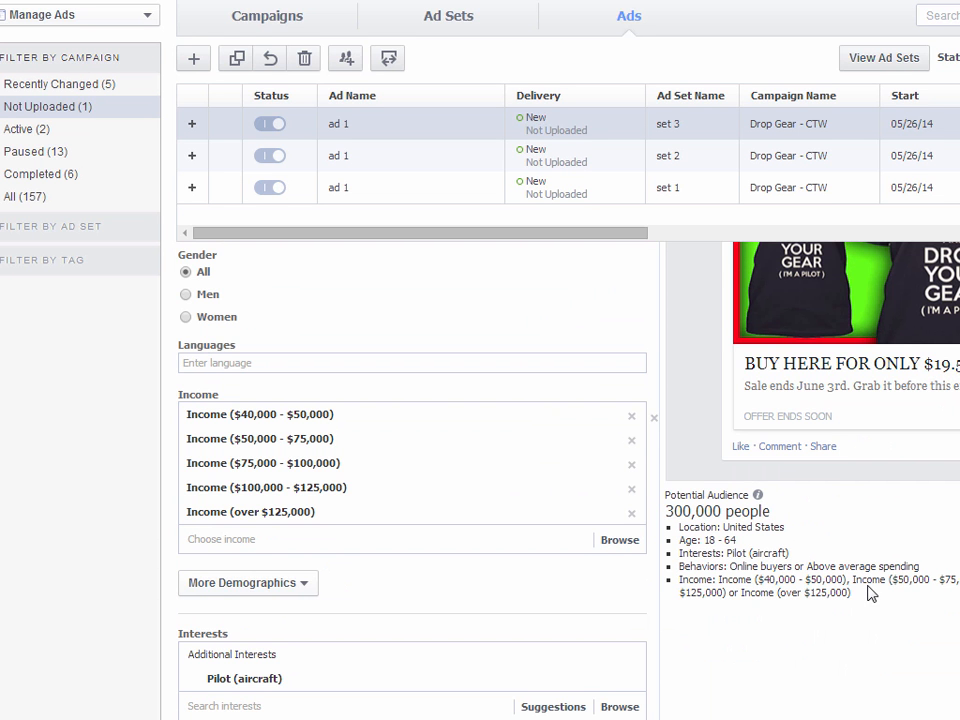
pyautogui.scroll(2, 853, 639)
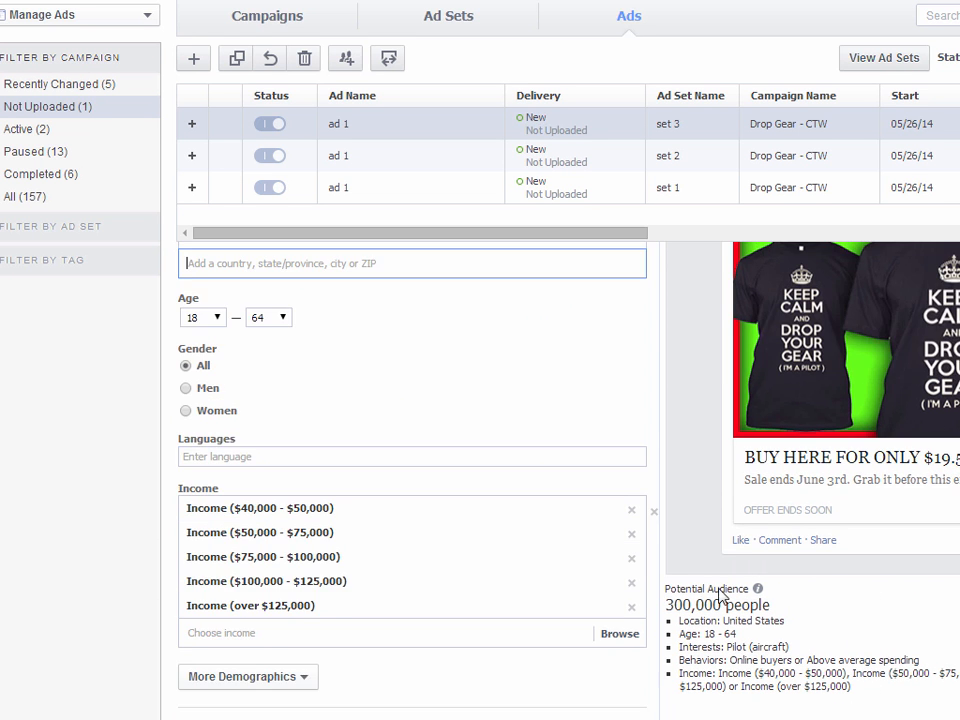
pyautogui.scroll(-3, 703, 506)
pyautogui.scroll(-2, 818, 562)
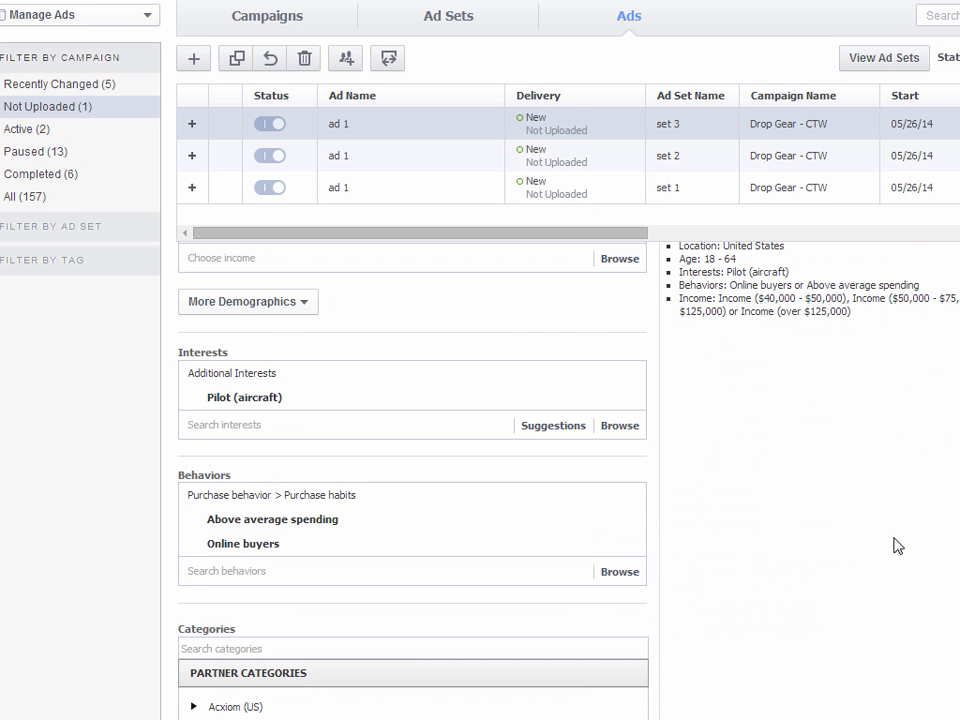
pyautogui.scroll(-1, 897, 545)
pyautogui.scroll(-1, 897, 545)
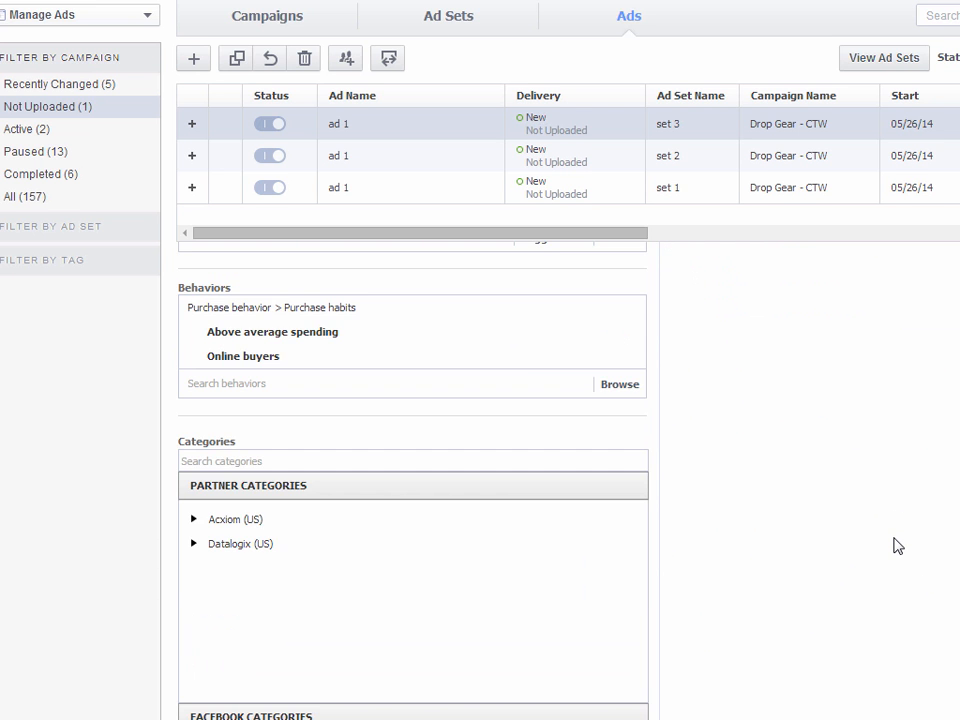
pyautogui.scroll(-2, 894, 544)
pyautogui.scroll(4, 806, 597)
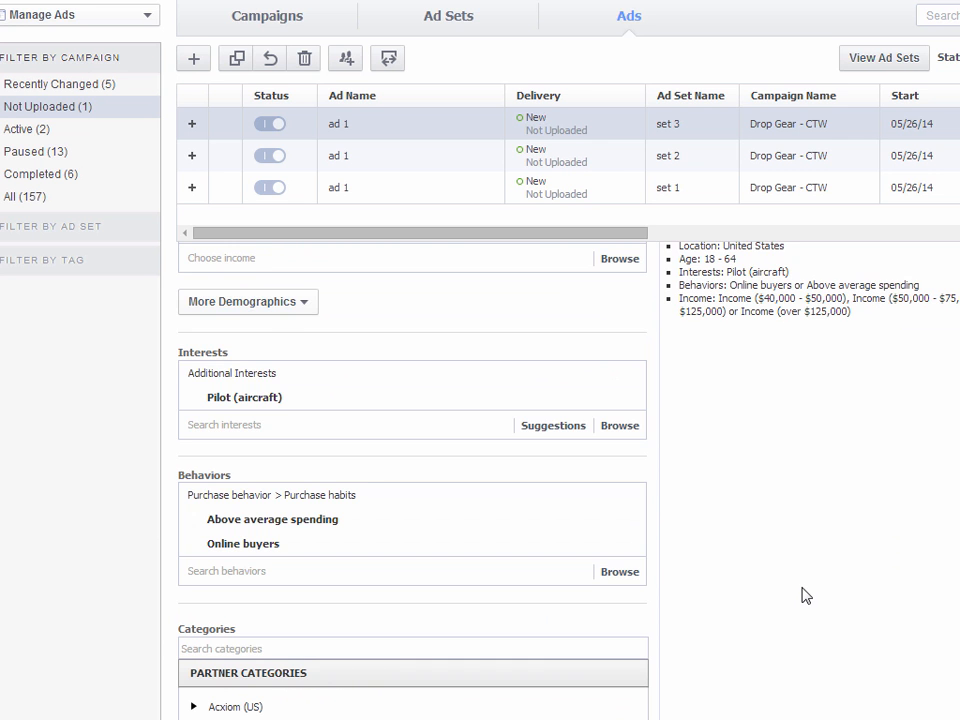
pyautogui.scroll(6, 806, 597)
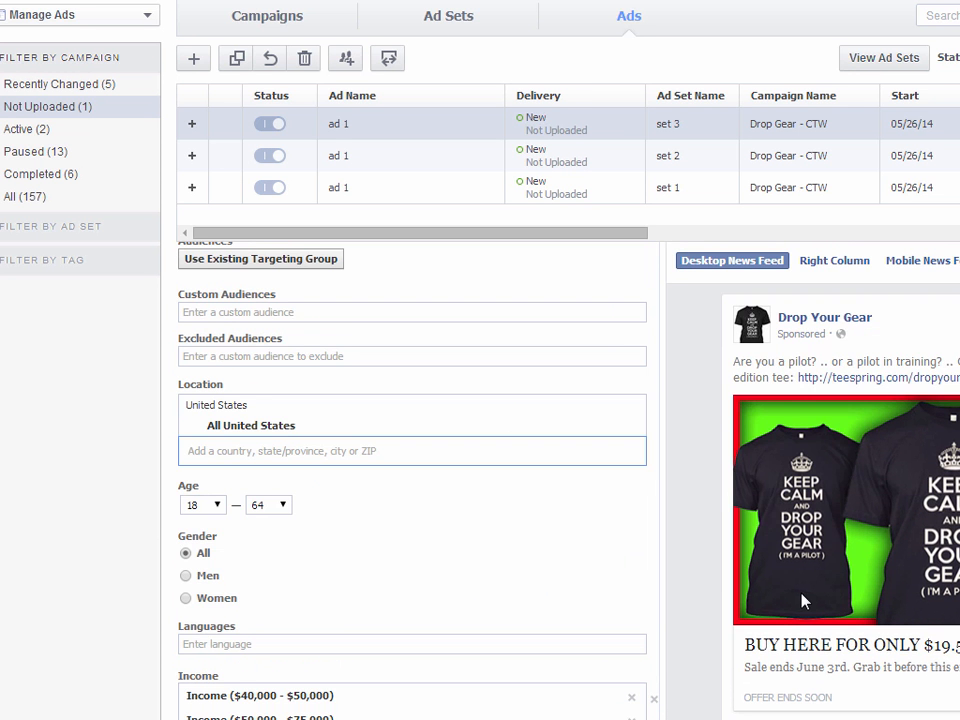
pyautogui.scroll(1, 619, 596)
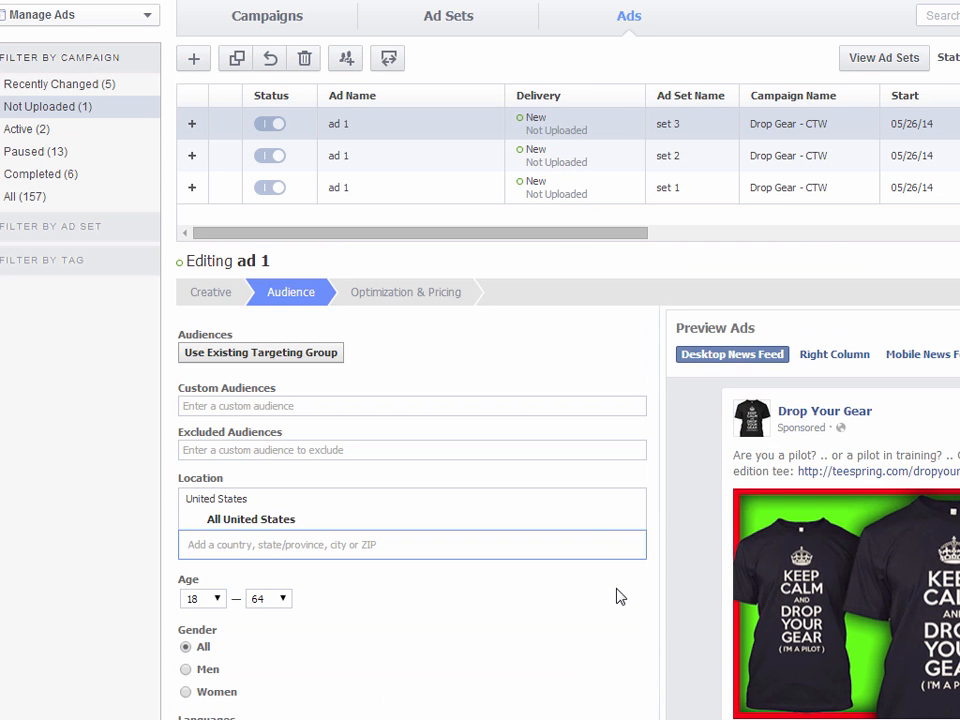
# Set the set 3 ad's optional URL tag to fb=a3
pyautogui.click(381, 302)
pyautogui.click(291, 298)
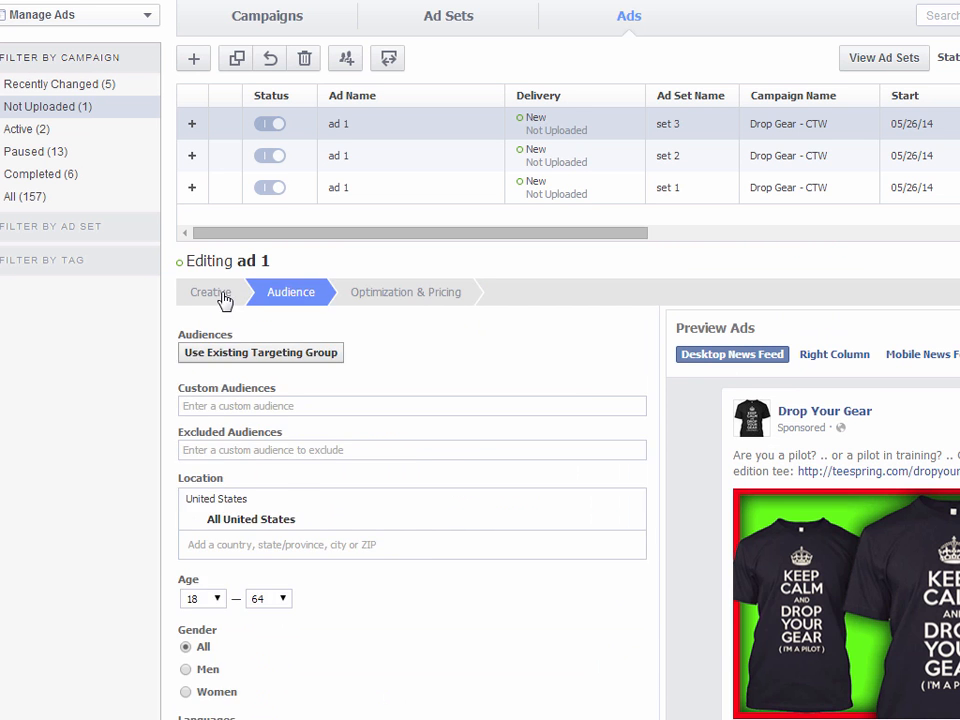
pyautogui.click(222, 300)
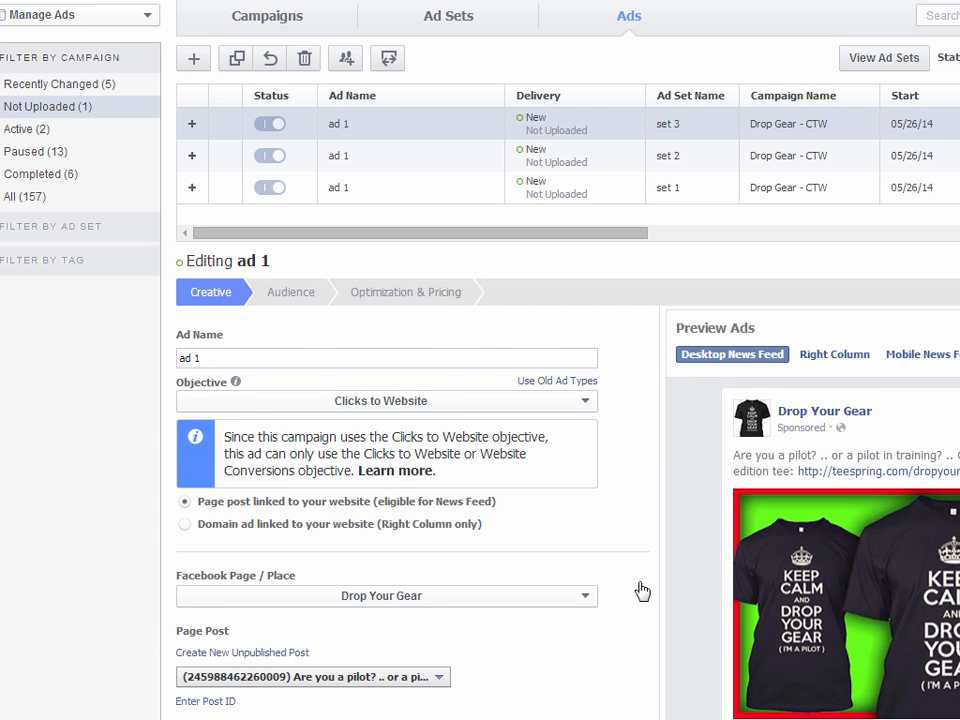
pyautogui.scroll(-1, 636, 589)
pyautogui.click(254, 663)
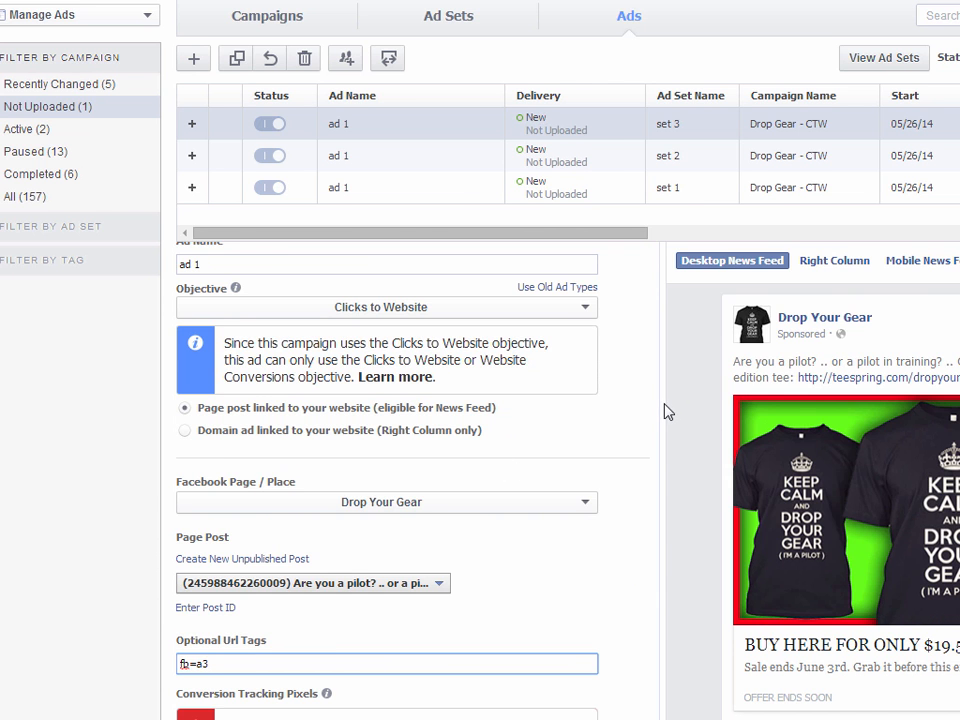
pyautogui.scroll(1, 670, 408)
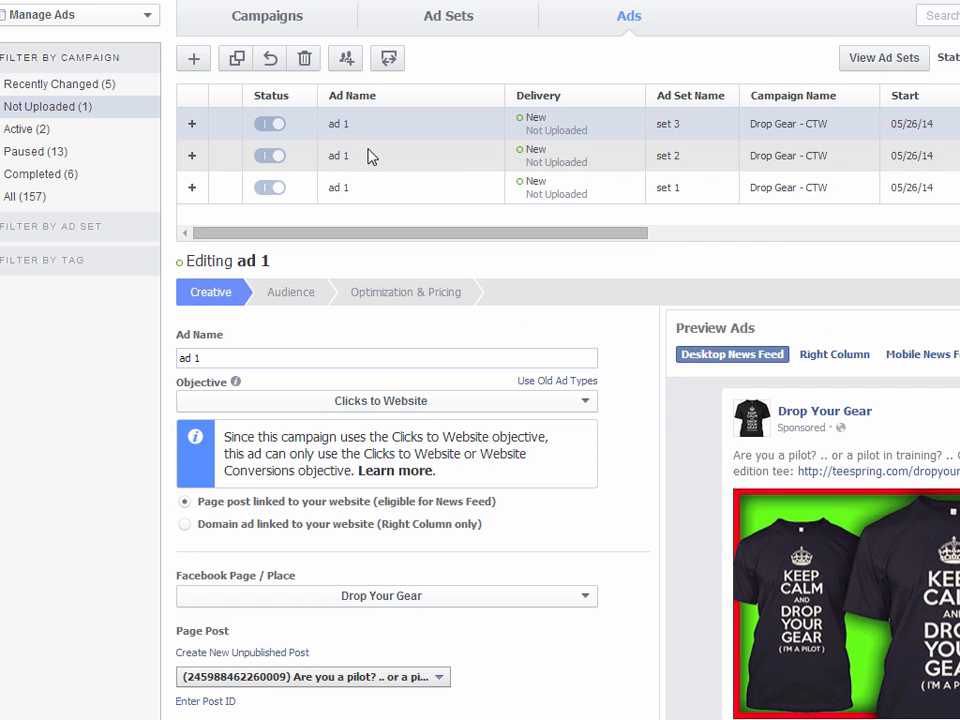
# Examine the set 1 ad's audience targeting, including its job titles and potential audience, and its bid settings
pyautogui.click(395, 190)
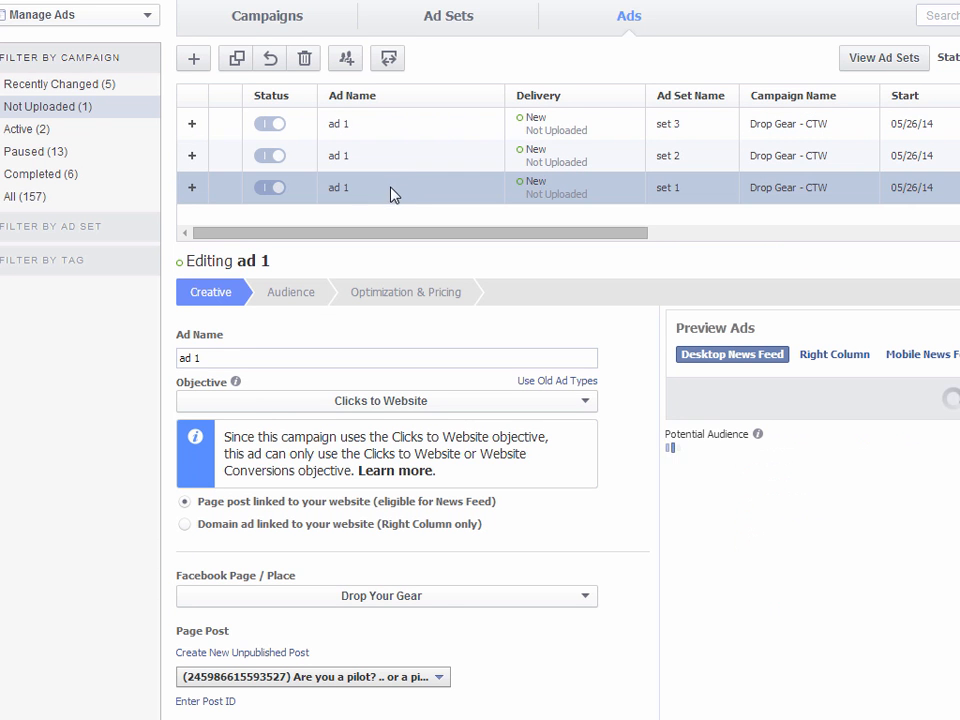
pyautogui.click(238, 358)
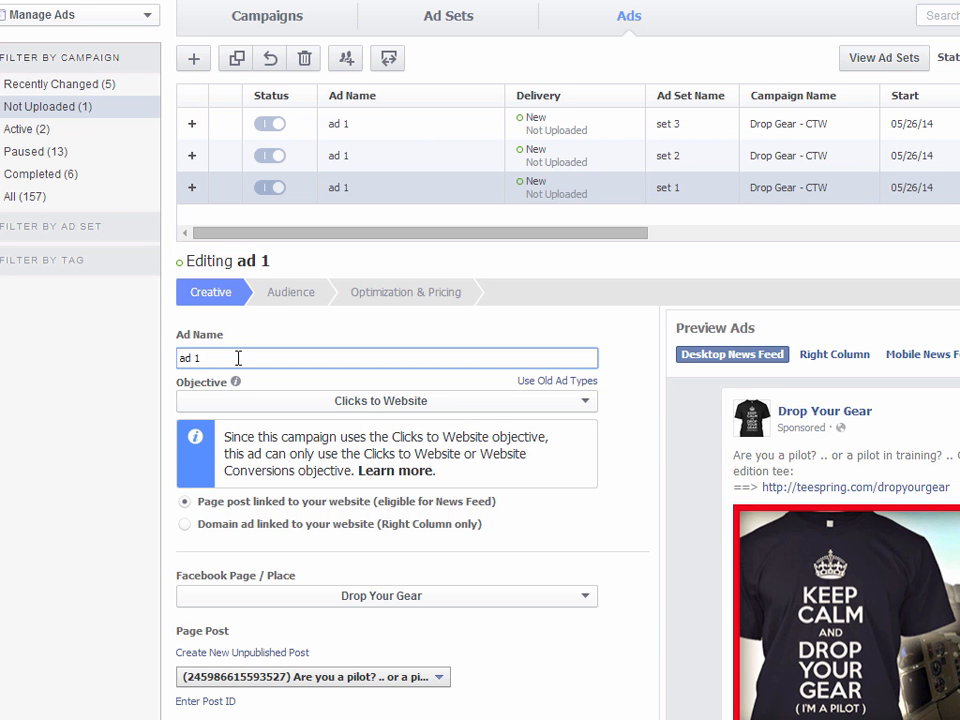
pyautogui.click(292, 293)
pyautogui.scroll(-1, 589, 553)
pyautogui.scroll(-3, 593, 548)
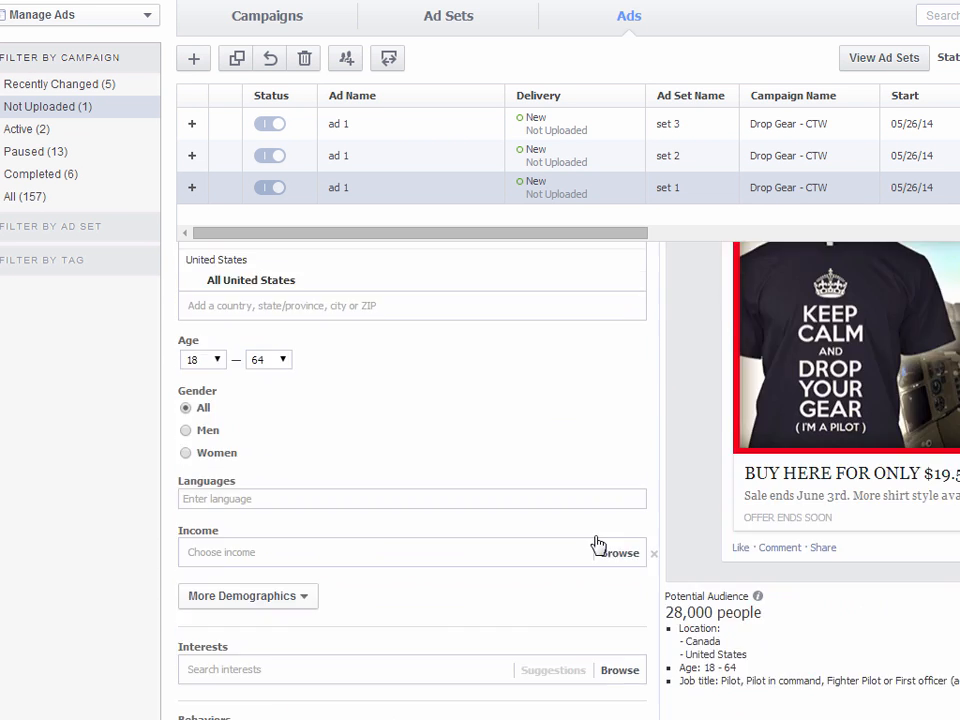
pyautogui.scroll(3, 596, 535)
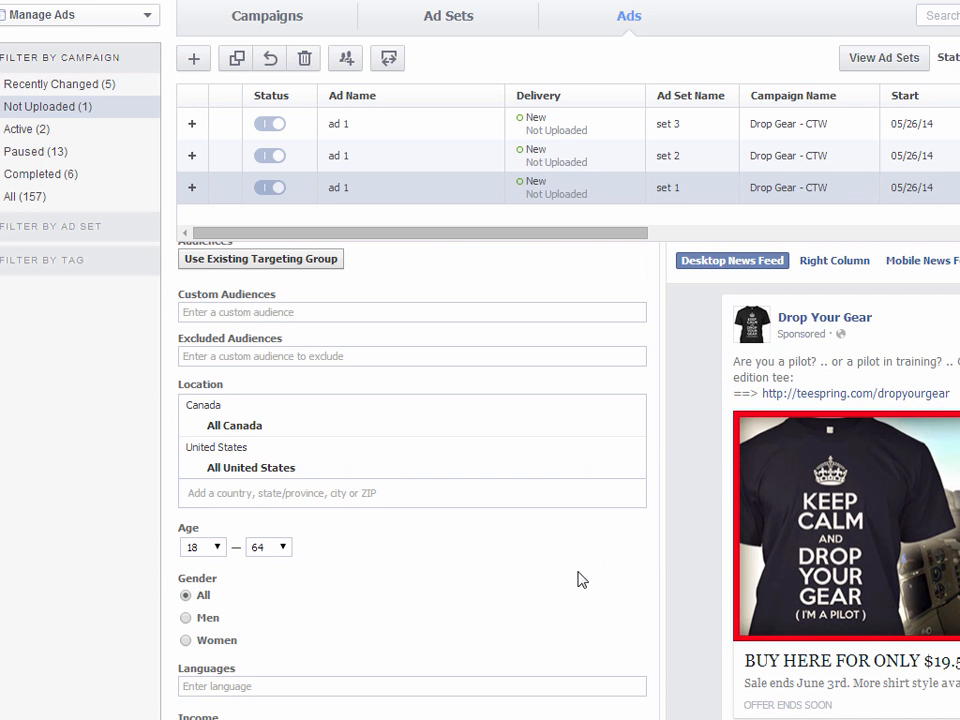
pyautogui.scroll(-3, 590, 550)
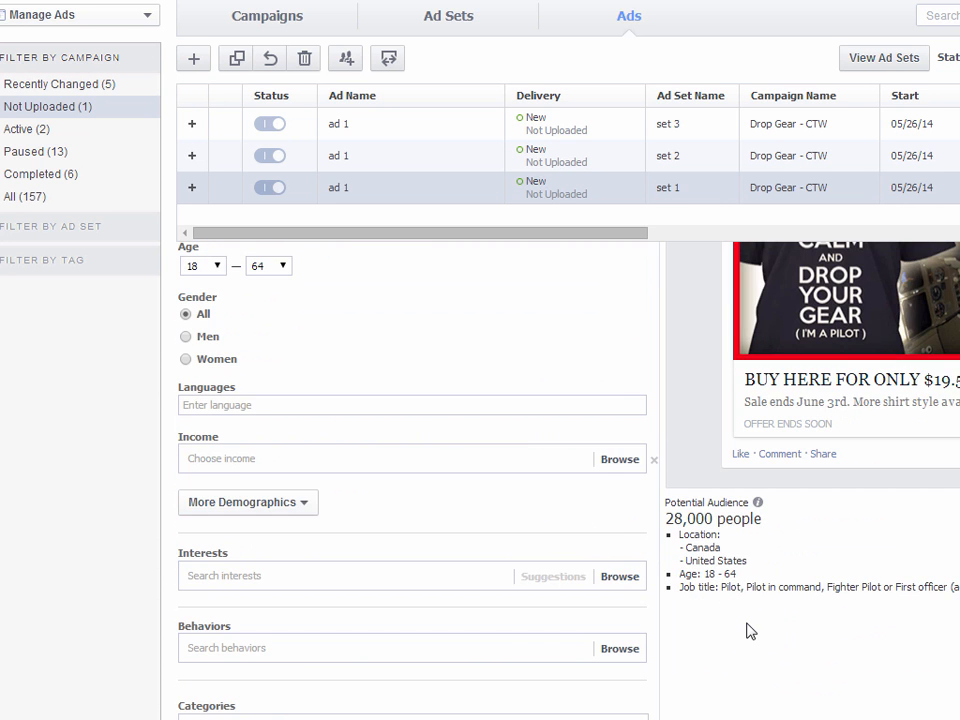
pyautogui.scroll(-4, 746, 628)
pyautogui.scroll(5, 619, 635)
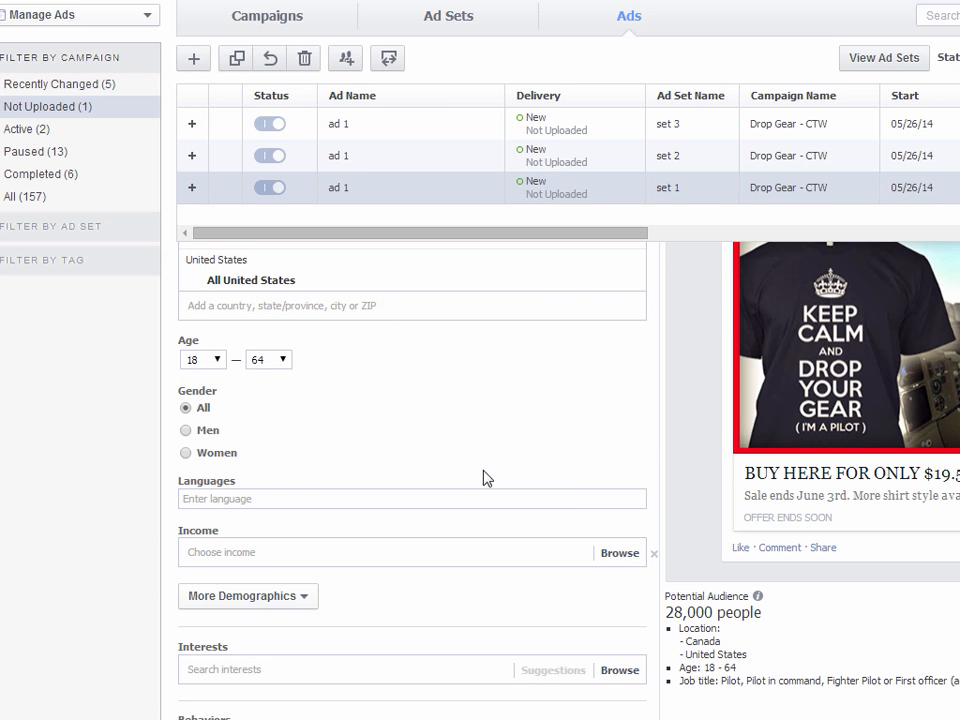
pyautogui.scroll(3, 489, 476)
pyautogui.click(398, 293)
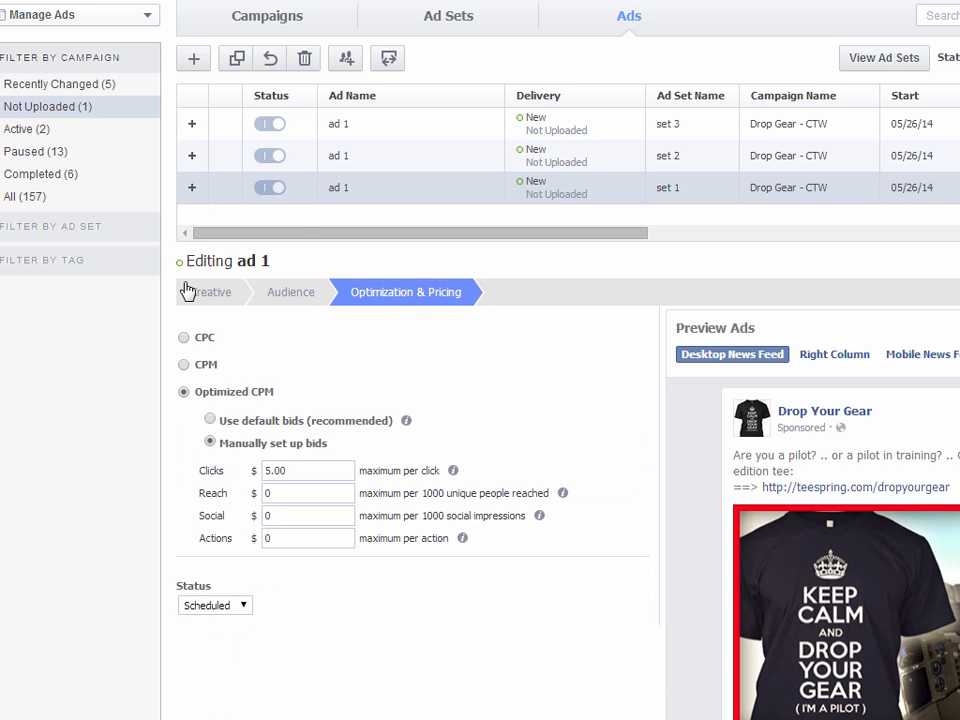
pyautogui.click(206, 292)
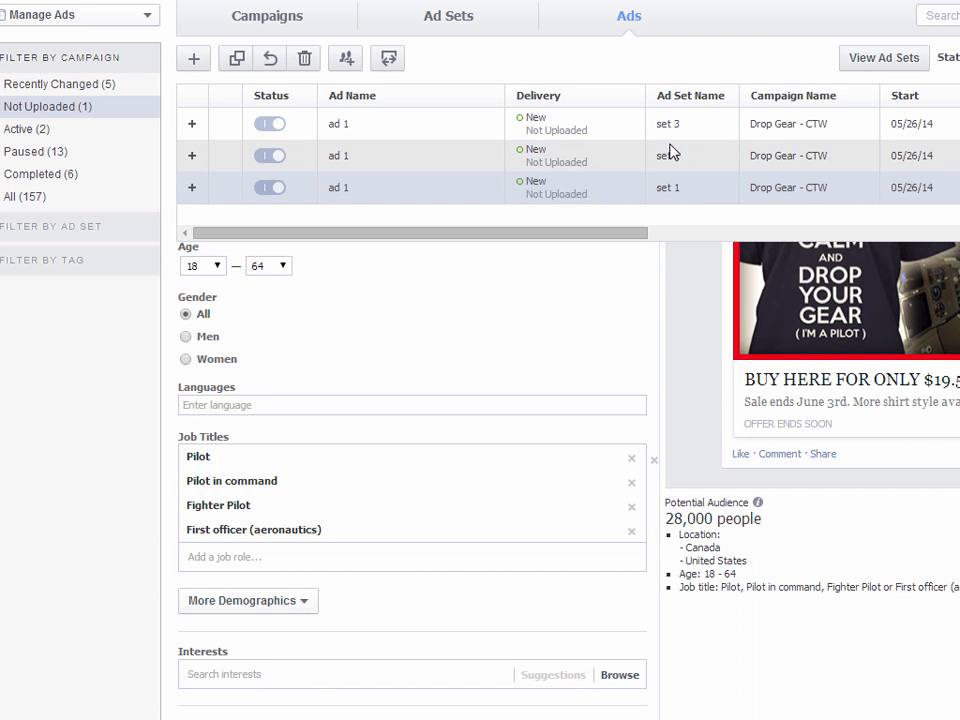
pyautogui.click(671, 156)
pyautogui.click(692, 197)
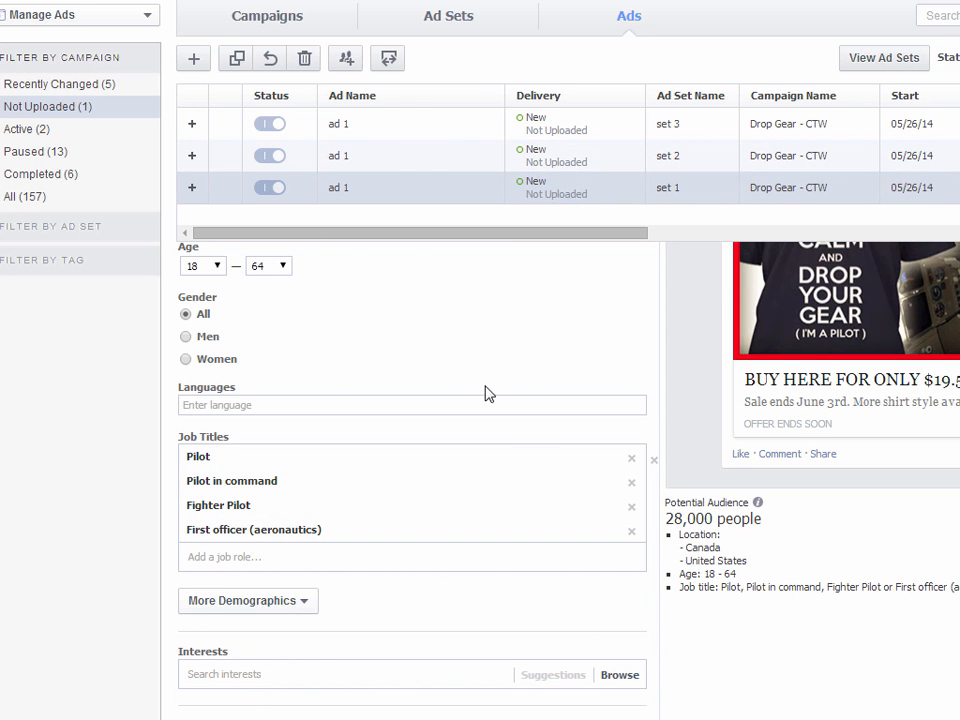
# Rename the set 1 ad as "ad 1 - job titles"
pyautogui.scroll(4, 489, 392)
pyautogui.click(205, 300)
pyautogui.click(280, 357)
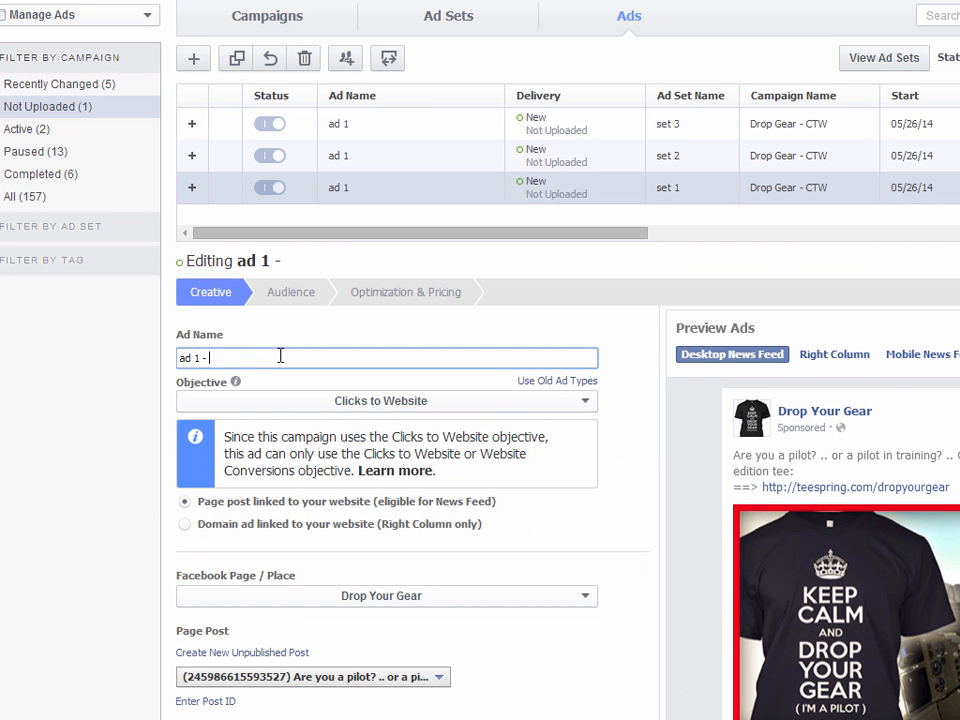
pyautogui.write('- job titles')
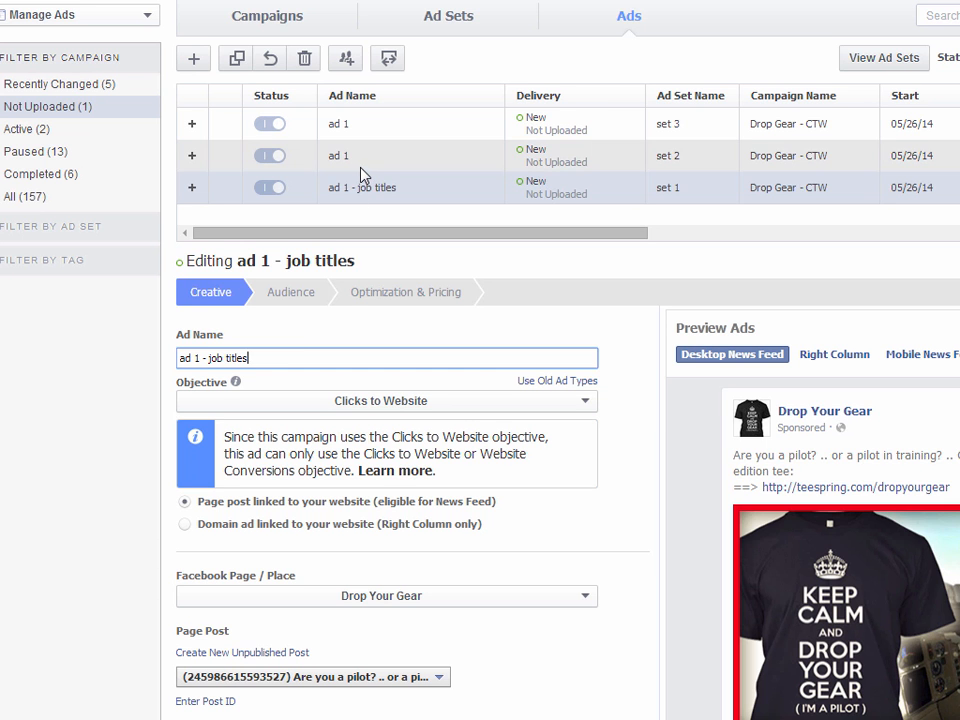
# Check the set 2 ad's audience targeting and rename the ad as "ad 1 - schools"
pyautogui.click(364, 162)
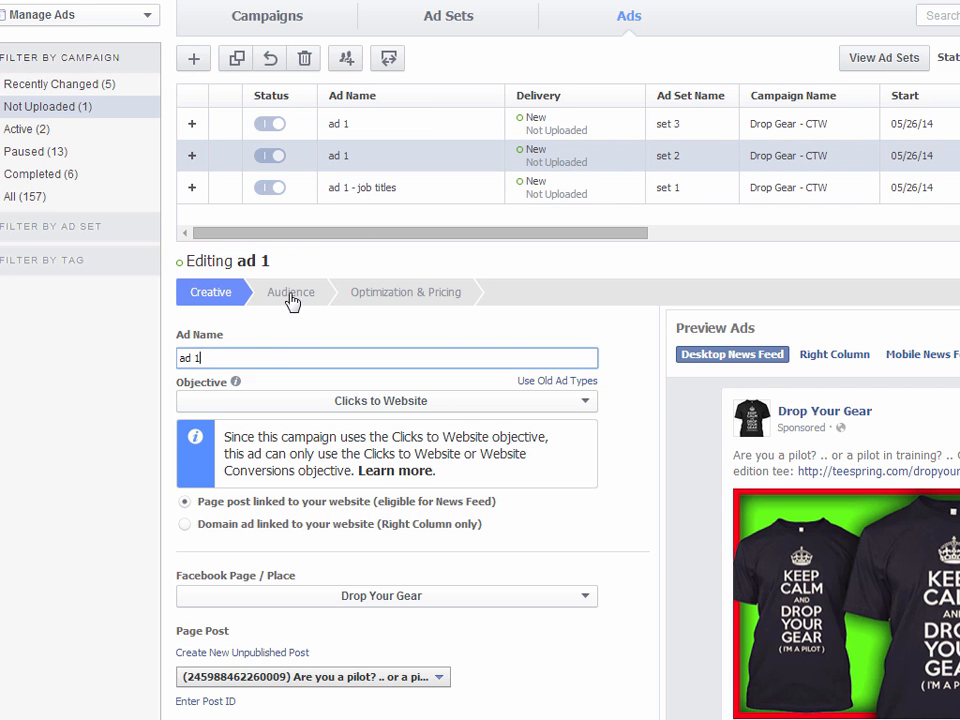
pyautogui.click(291, 299)
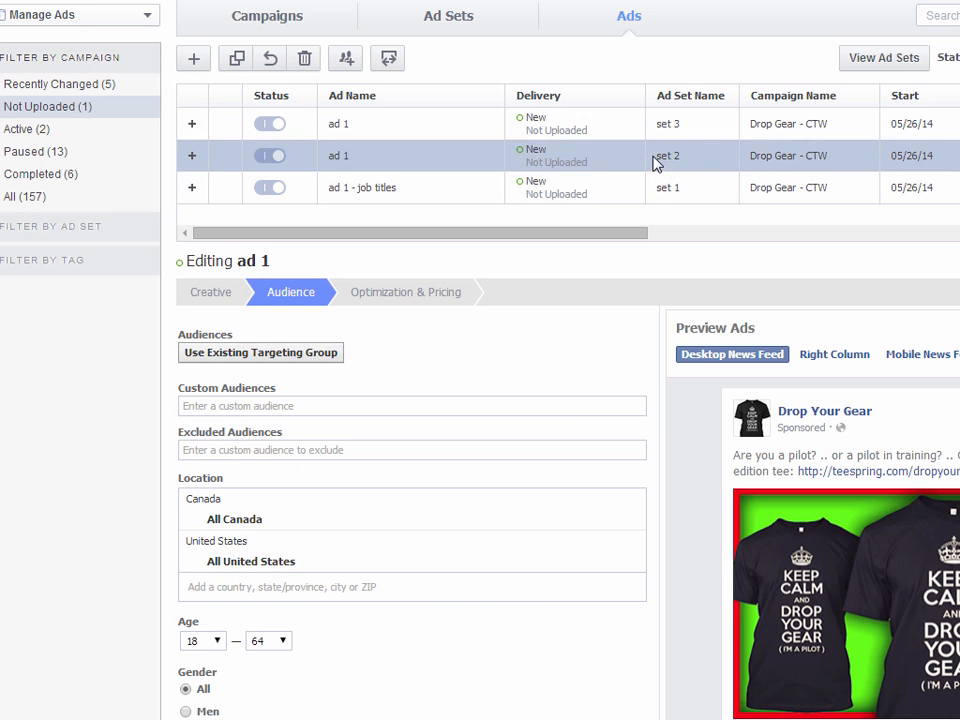
pyautogui.click(710, 138)
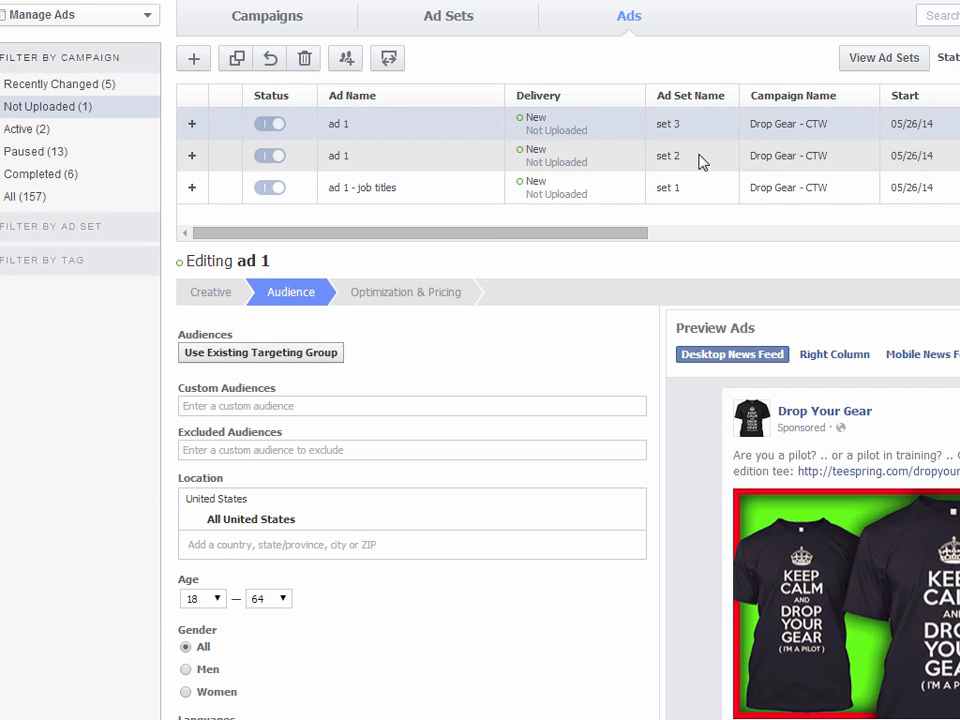
pyautogui.click(703, 160)
pyautogui.scroll(-3, 560, 650)
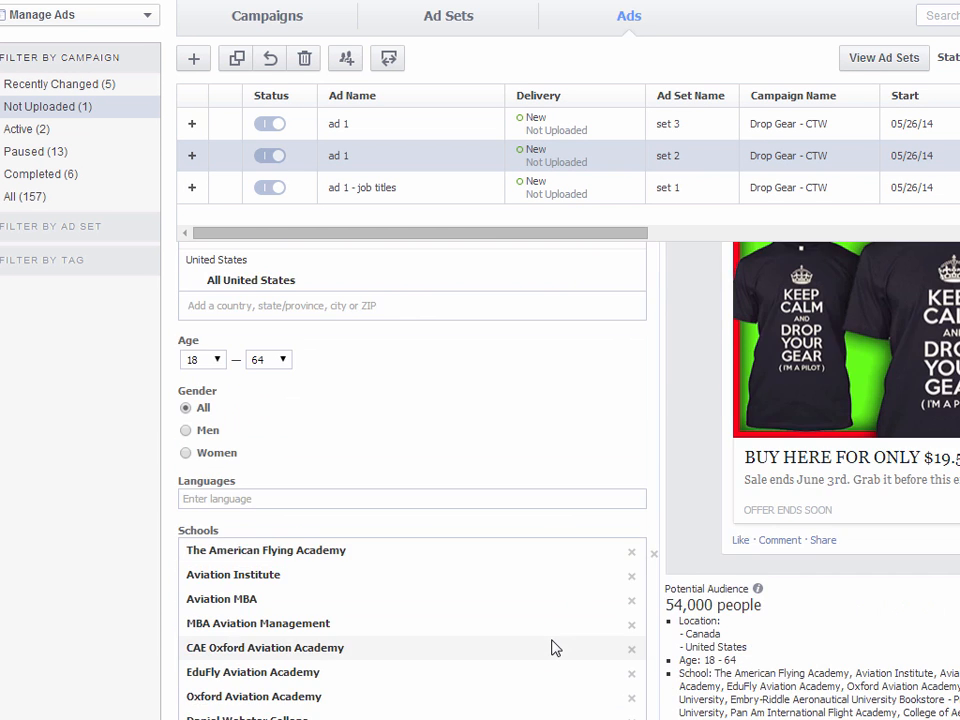
pyautogui.scroll(3, 423, 432)
pyautogui.click(212, 292)
pyautogui.click(304, 356)
pyautogui.write('- schools')
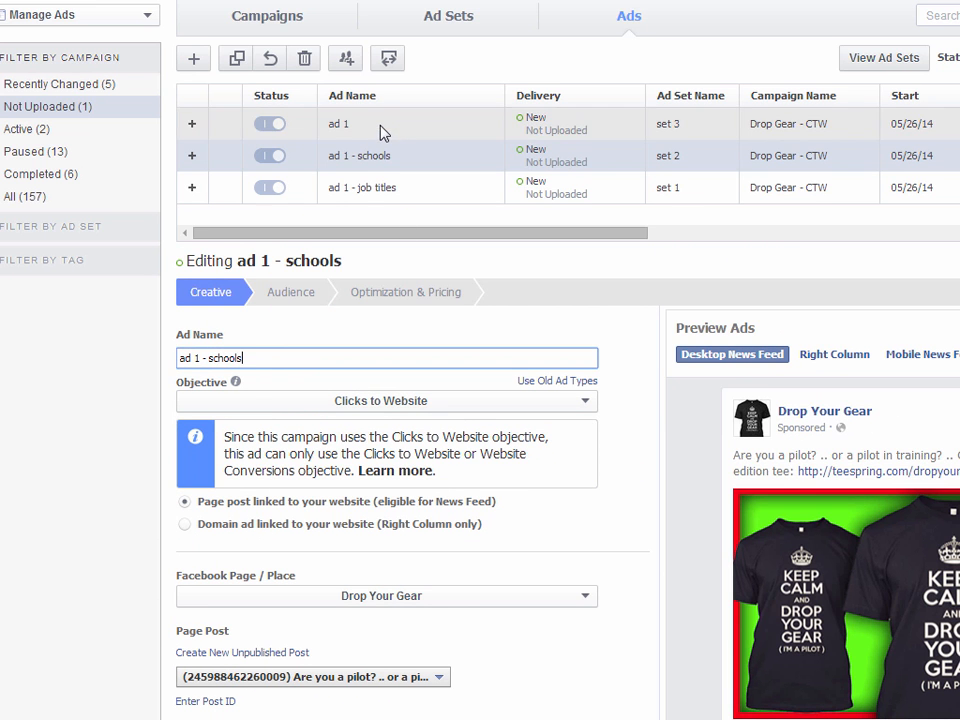
# Rename the set 3 ad as "ad 1 - interests"
pyautogui.click(360, 124)
pyautogui.click(280, 357)
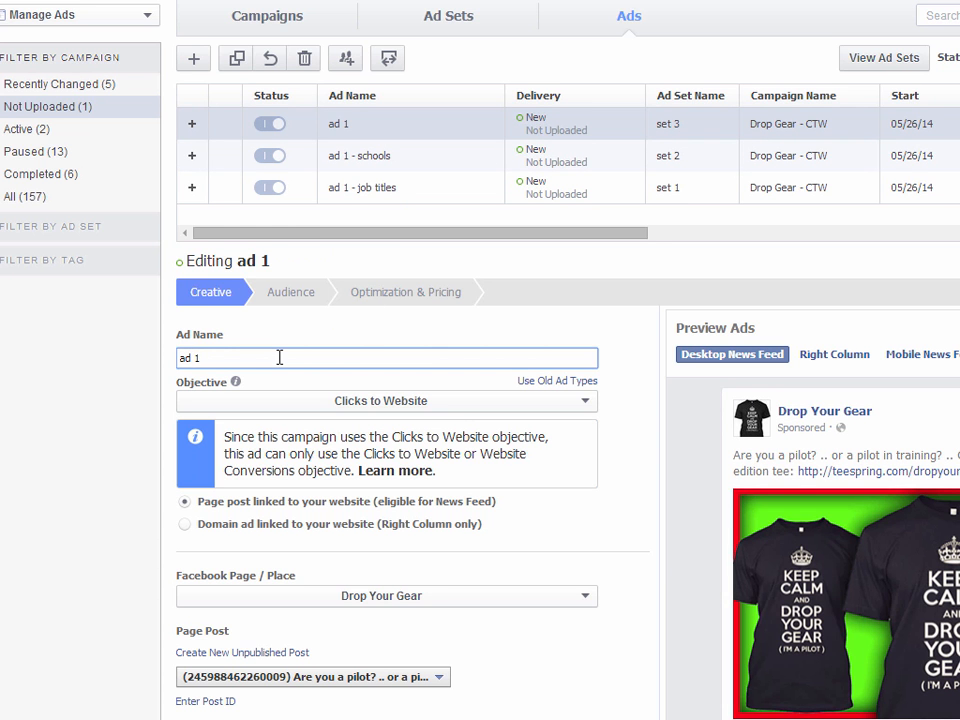
pyautogui.write('- interests')
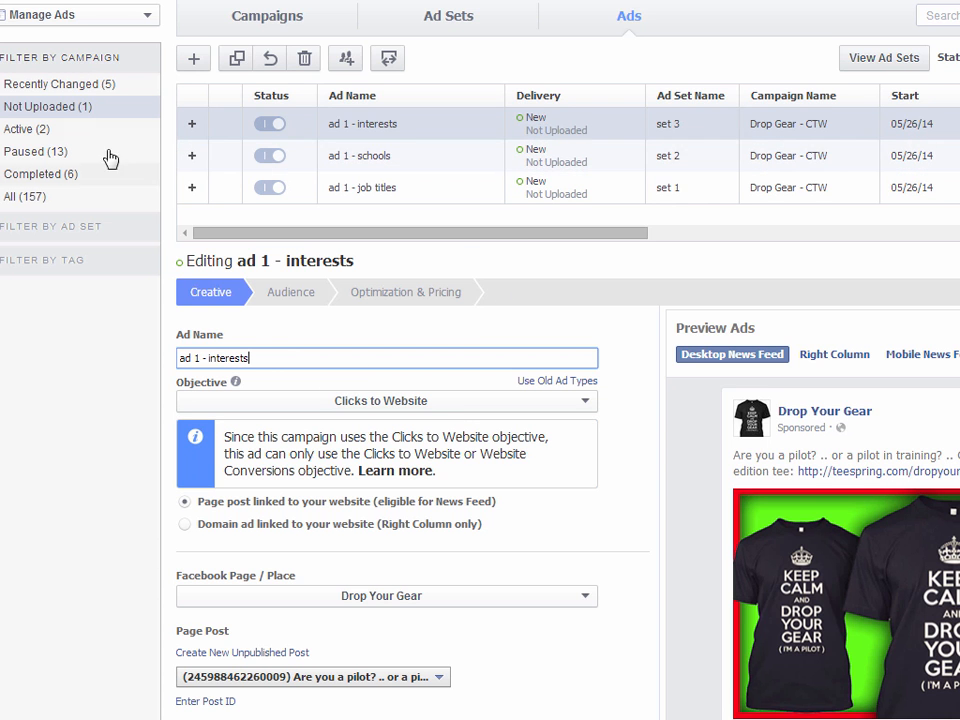
# View the Drop Gear - CTW campaign settings and open ad set "set 1" to check its budget and schedule
pyautogui.click(278, 22)
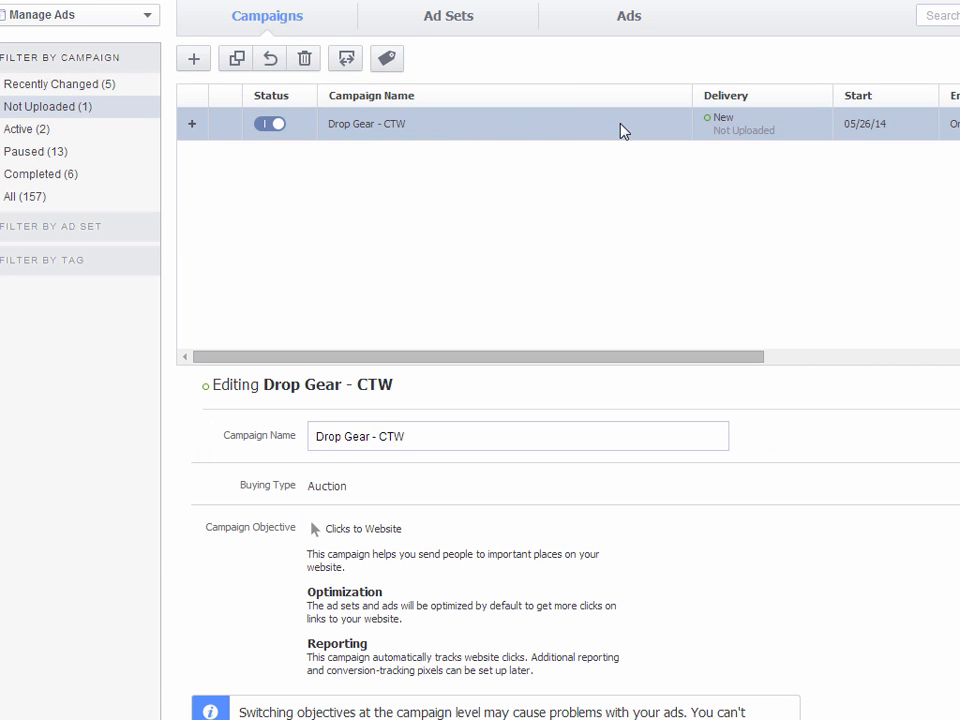
pyautogui.click(467, 13)
pyautogui.click(423, 139)
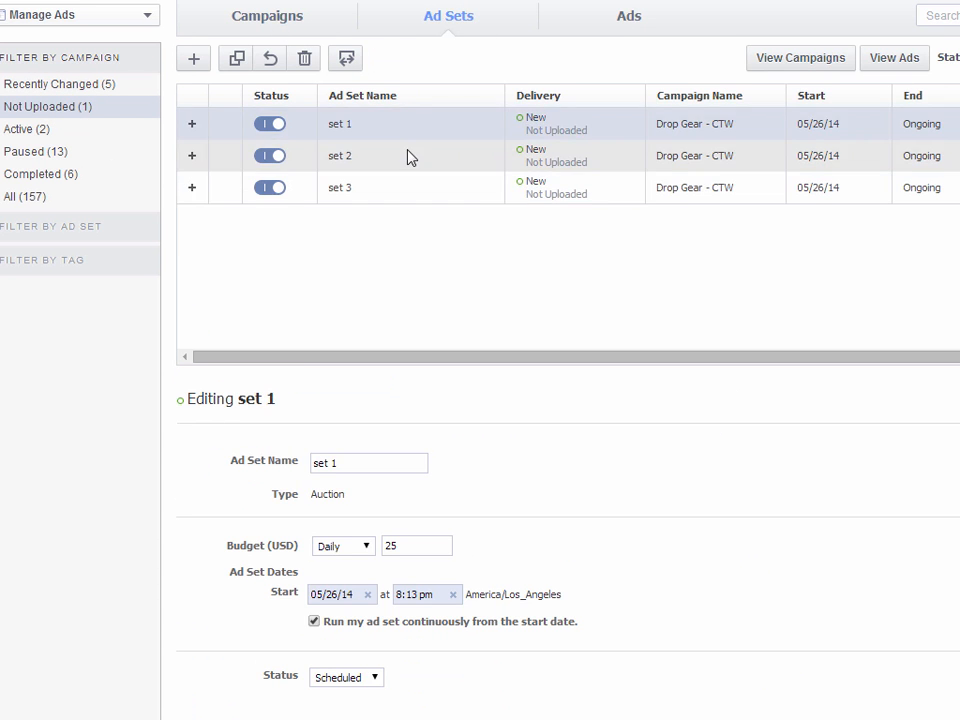
# Check the budget and schedule settings of ad sets set 2, set 3 and set 1
pyautogui.click(410, 163)
pyautogui.click(413, 192)
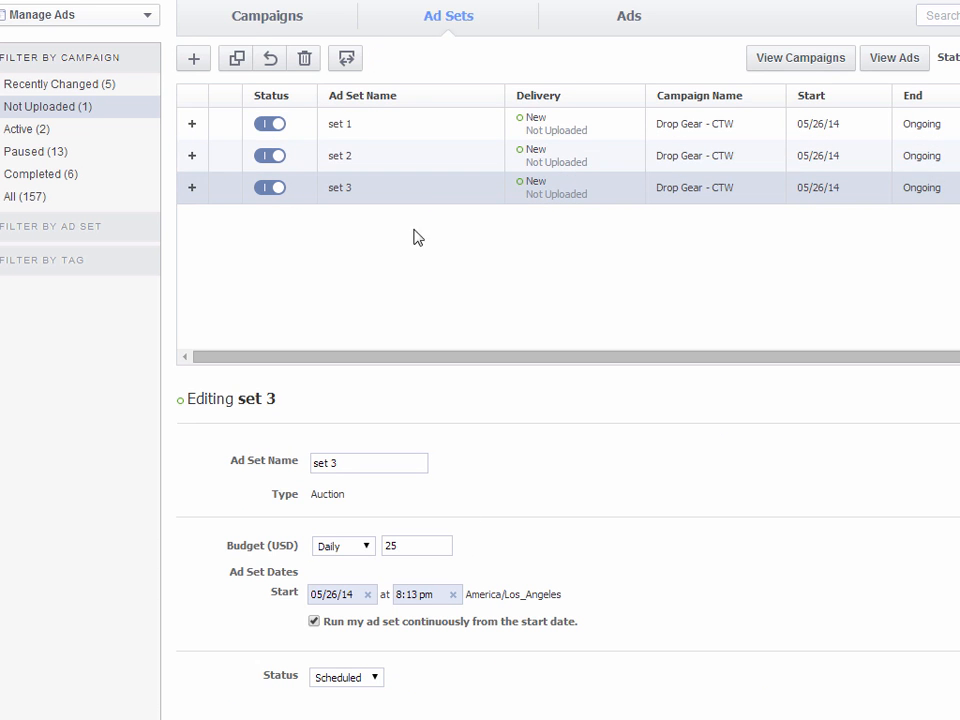
pyautogui.click(423, 135)
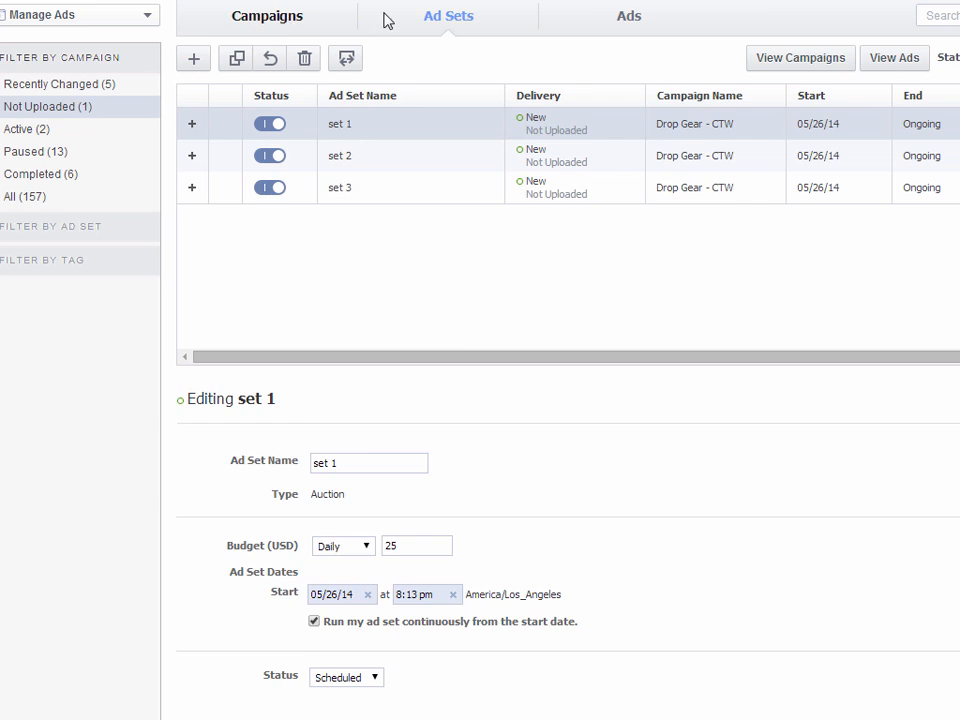
# Return to the campaign list, upload the pending Drop Gear - CTW campaign changes to Facebook, and dismiss the upload dialog
pyautogui.click(288, 18)
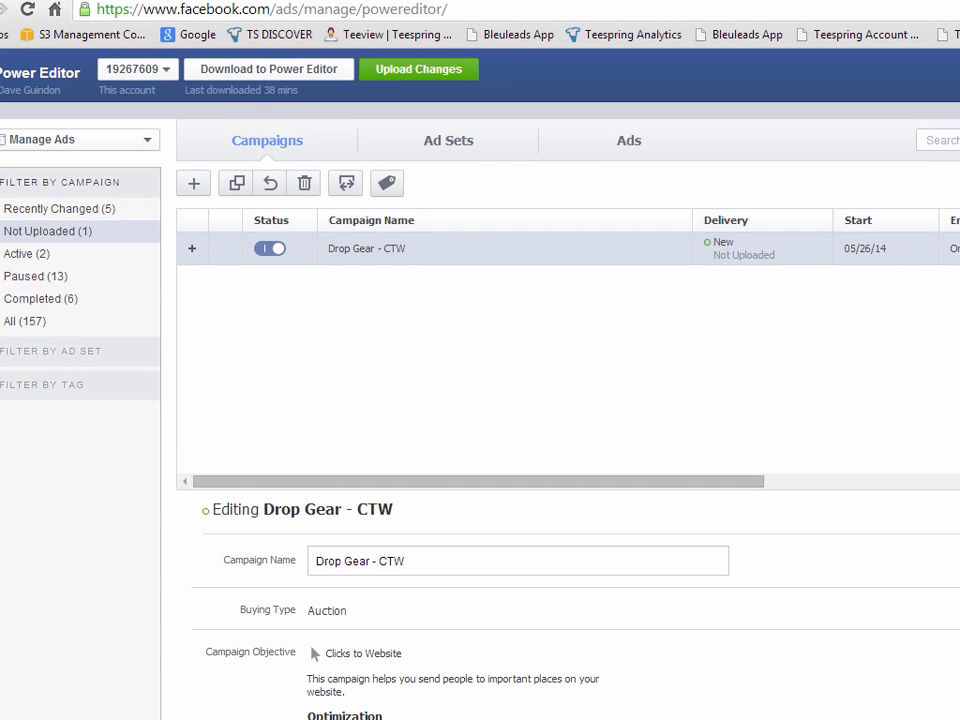
pyautogui.click(410, 73)
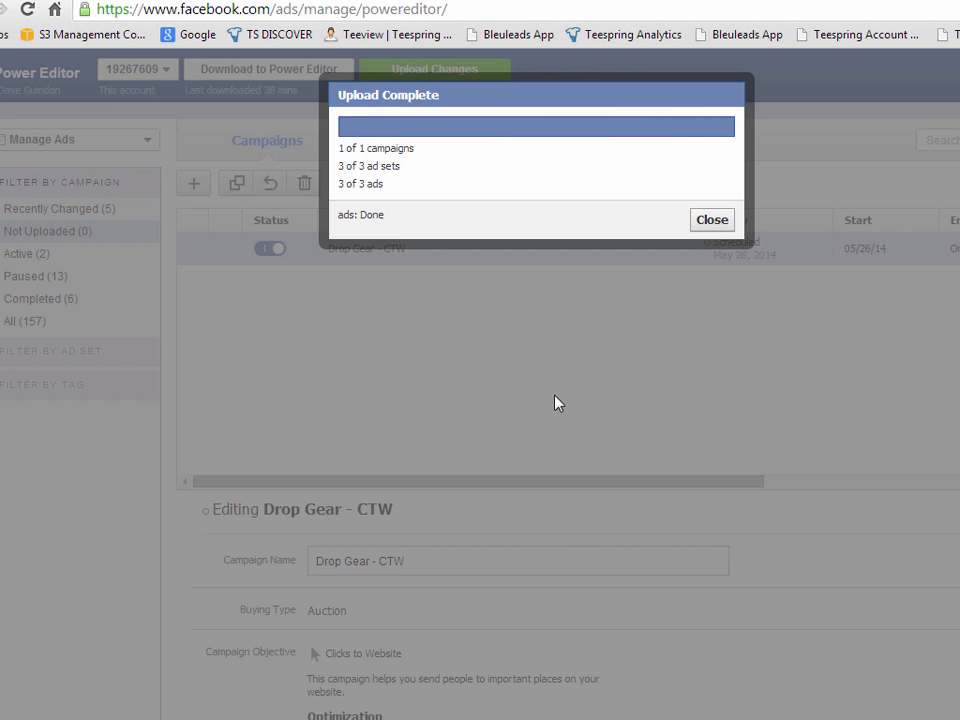
pyautogui.click(712, 220)
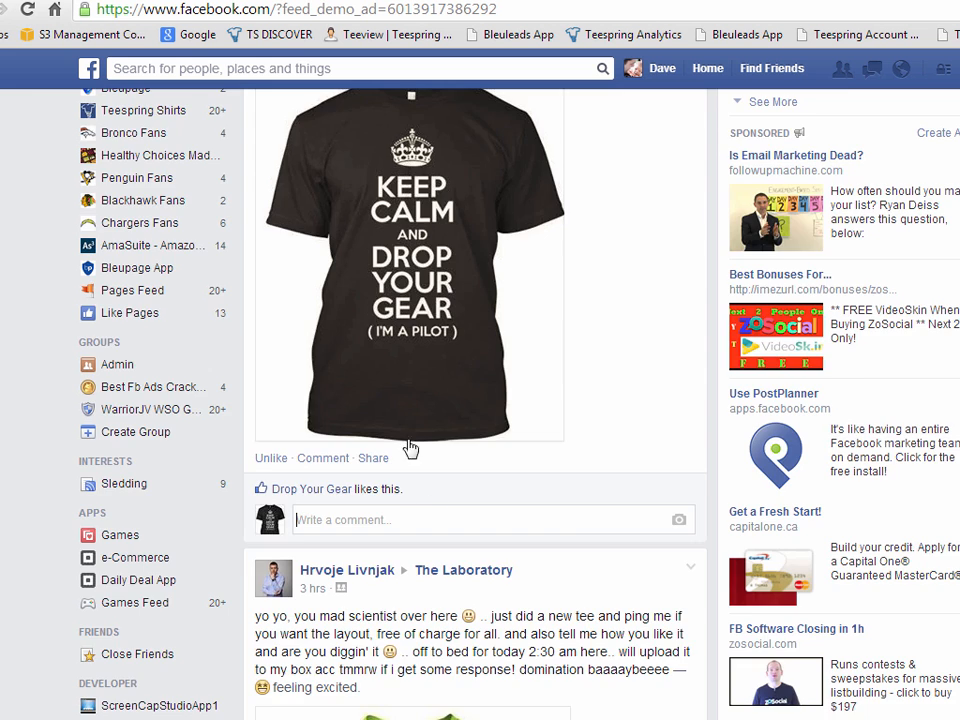
# View the sponsored Drop Your Gear demo post, and open the Drop Your Gear - Post Engagement campaign's statistics in Ads Manager
pyautogui.scroll(4, 407, 446)
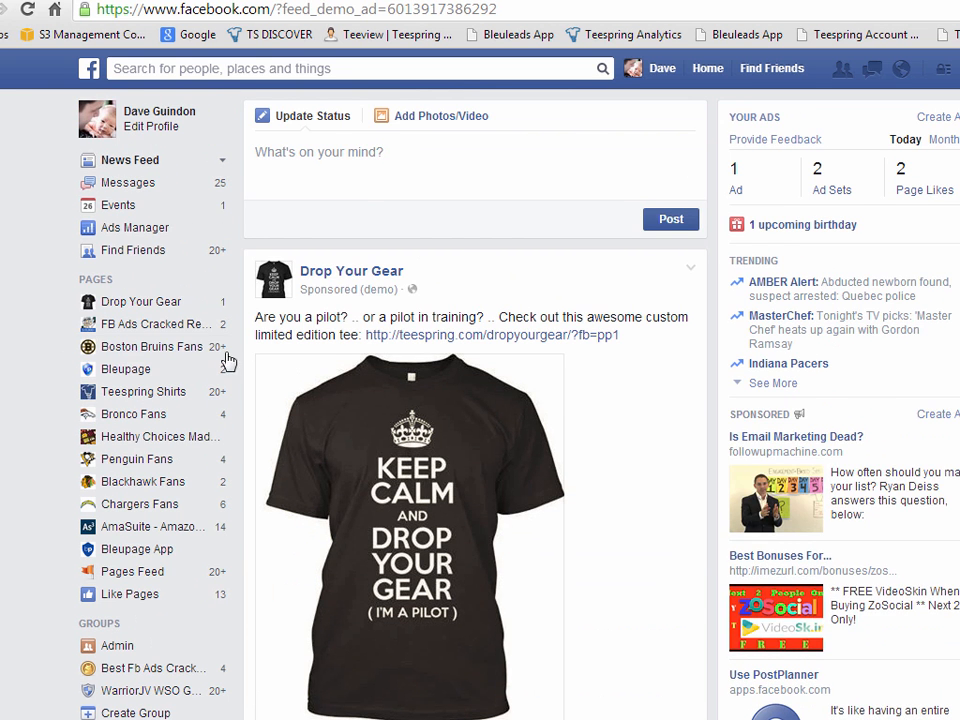
pyautogui.click(135, 227)
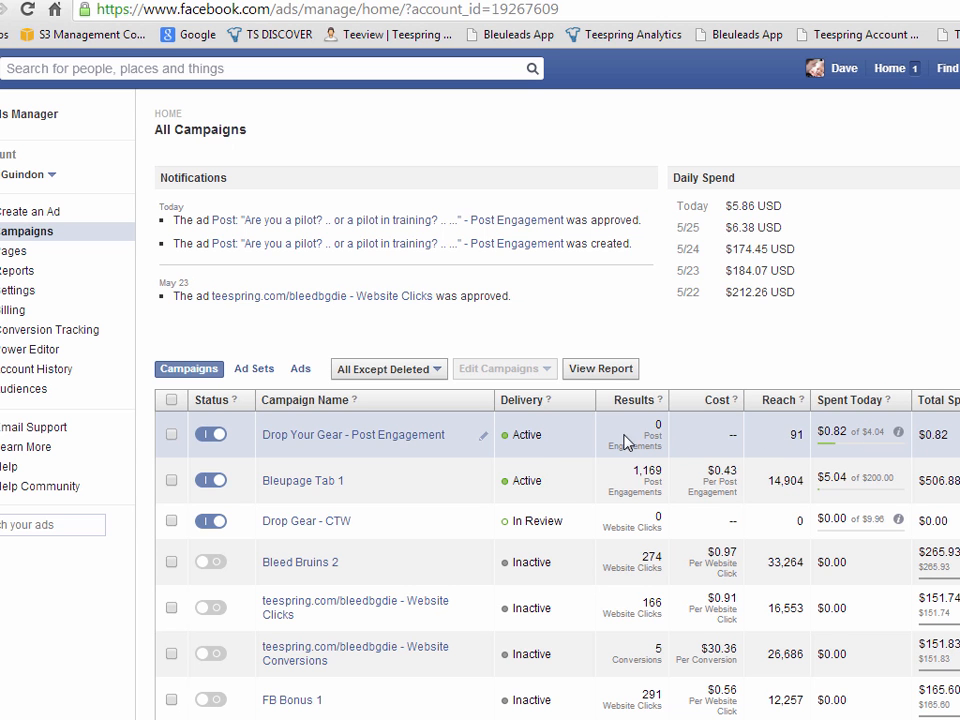
pyautogui.click(433, 439)
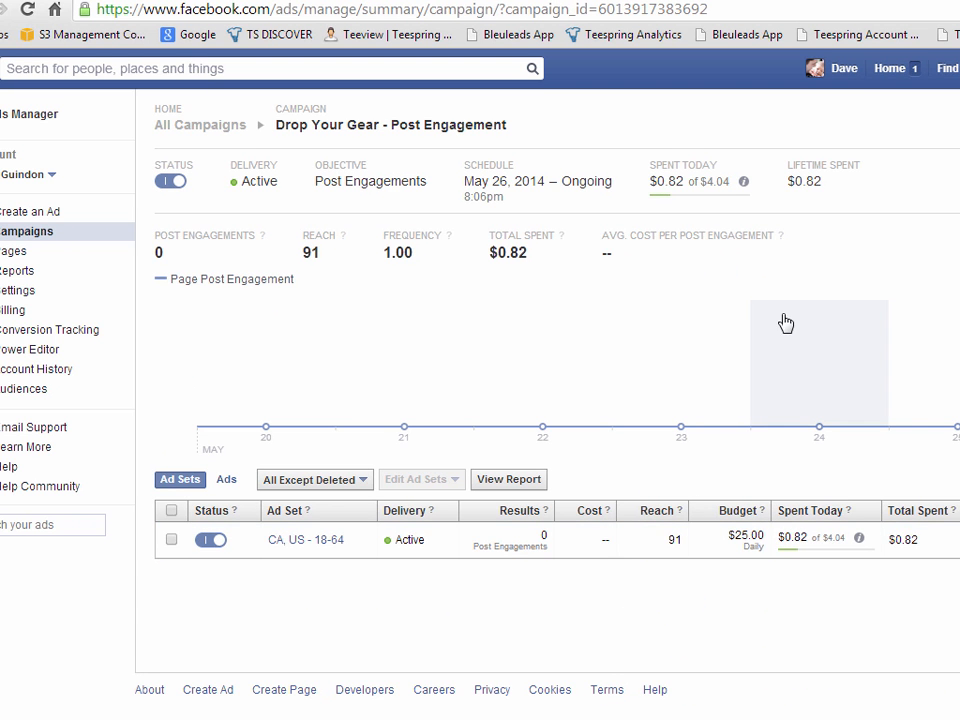
# Reload the Bitly statistics for the Drop Your Gear link and the Teespring shirt page to check clicks and sales progress
pyautogui.click(868, 1)
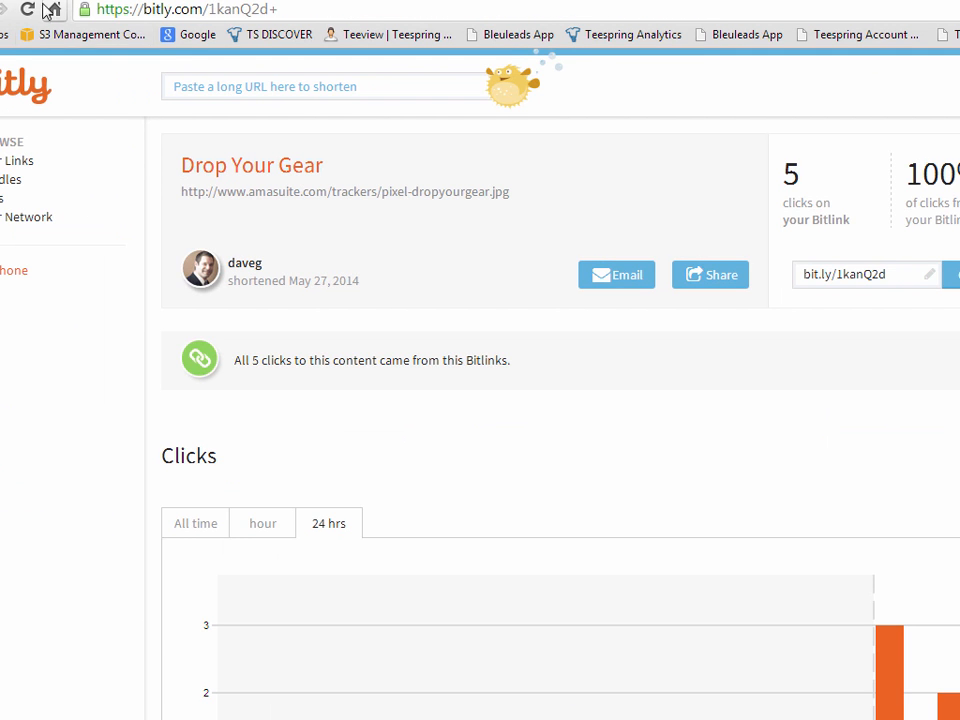
pyautogui.click(27, 10)
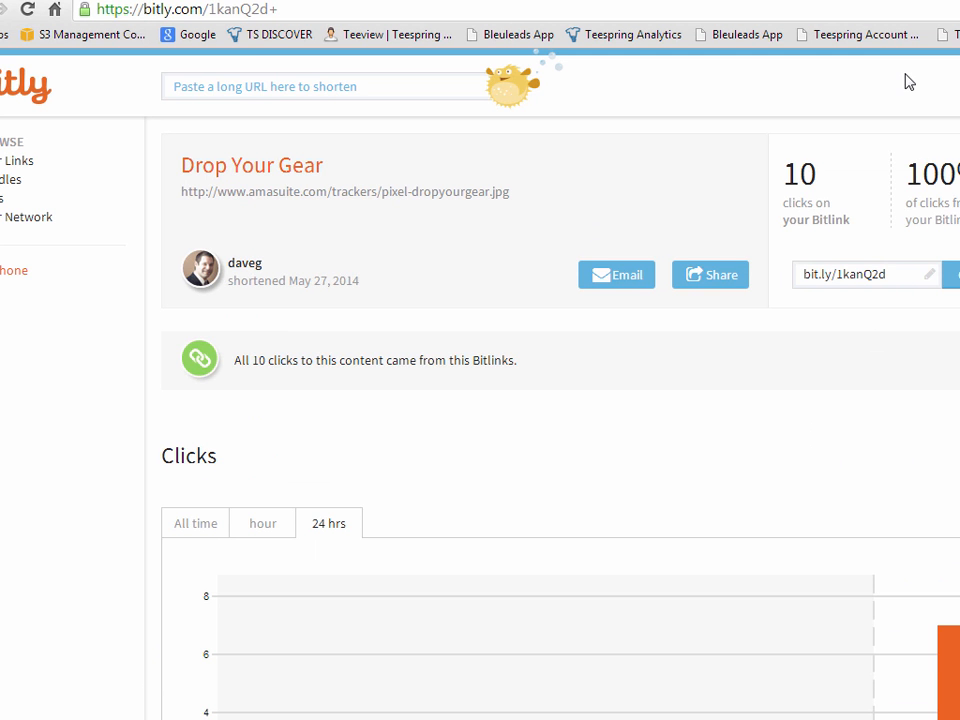
pyautogui.click(140, 0)
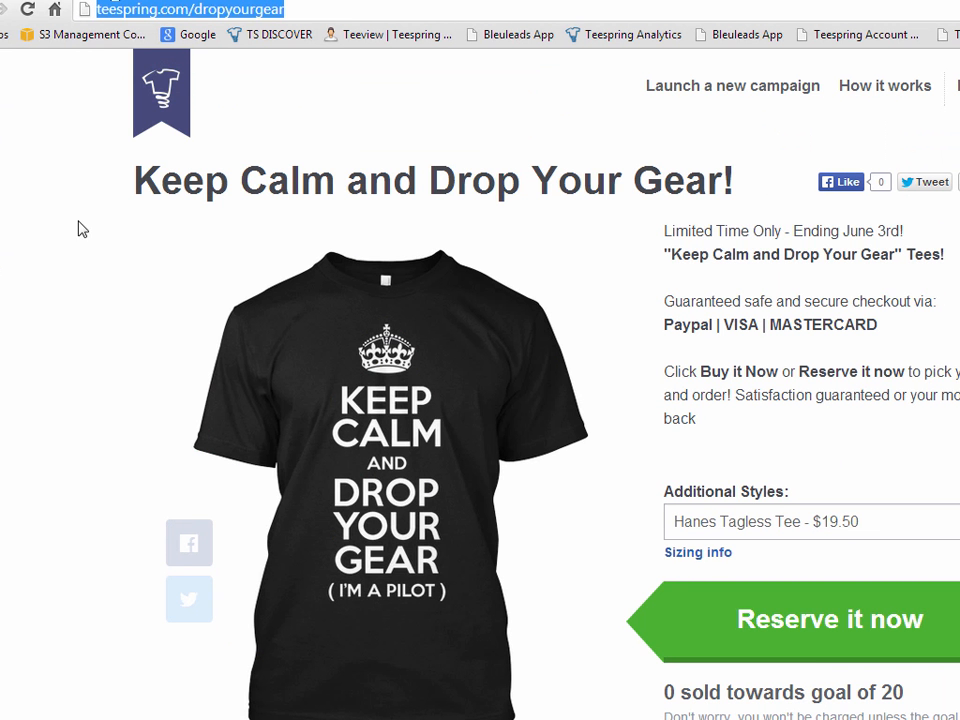
pyautogui.click(28, 10)
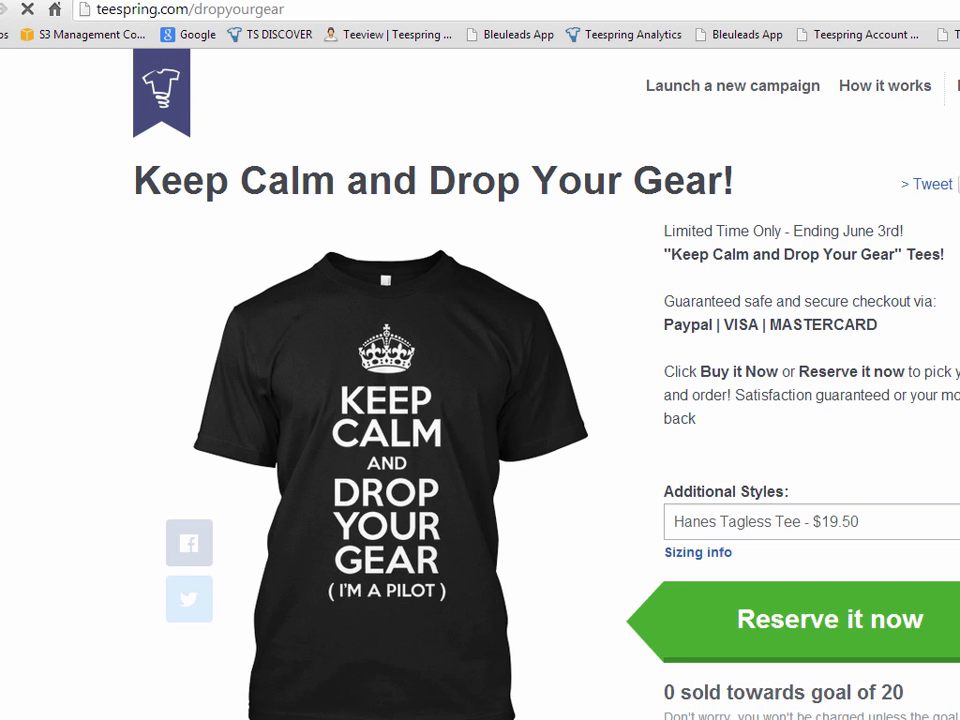
pyautogui.scroll(-3, 480, 400)
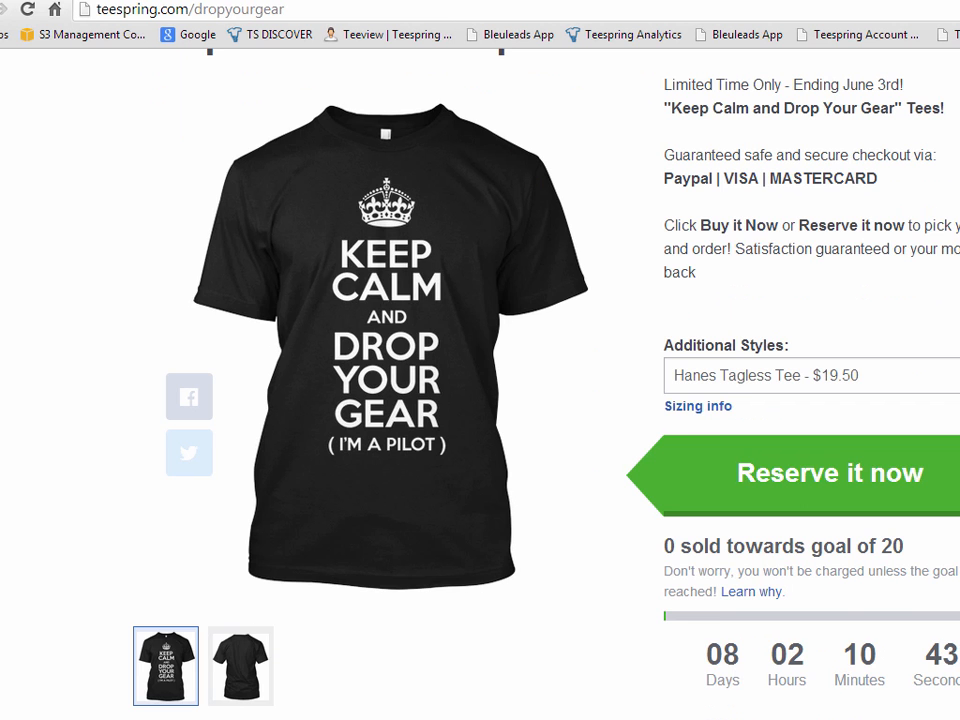
pyautogui.scroll(3, 480, 400)
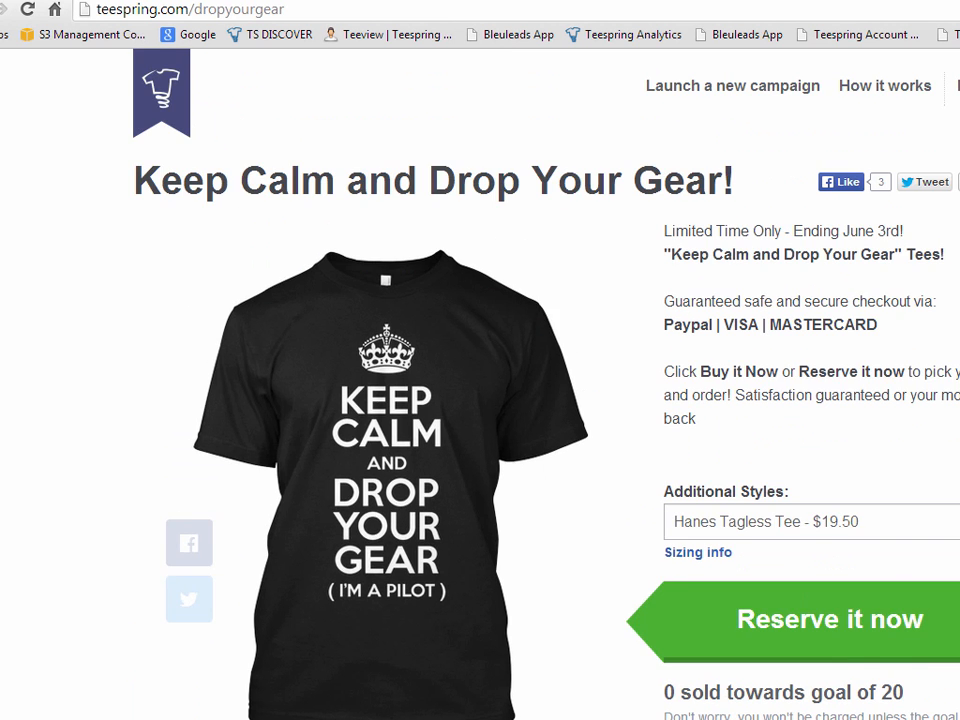
pyautogui.scroll(-4, 480, 400)
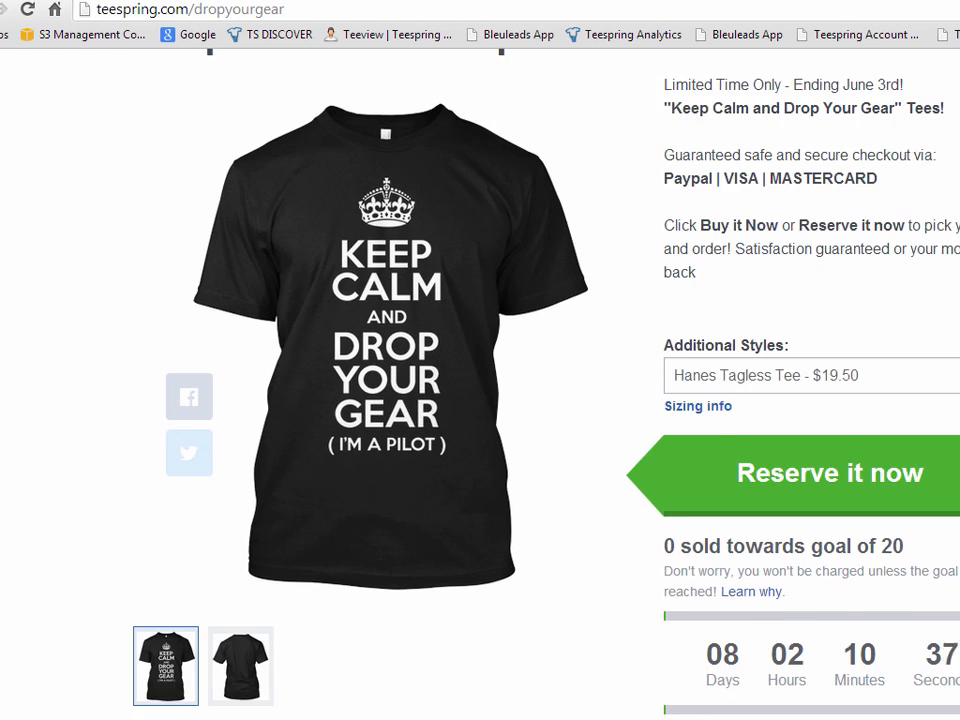
pyautogui.scroll(4, 480, 400)
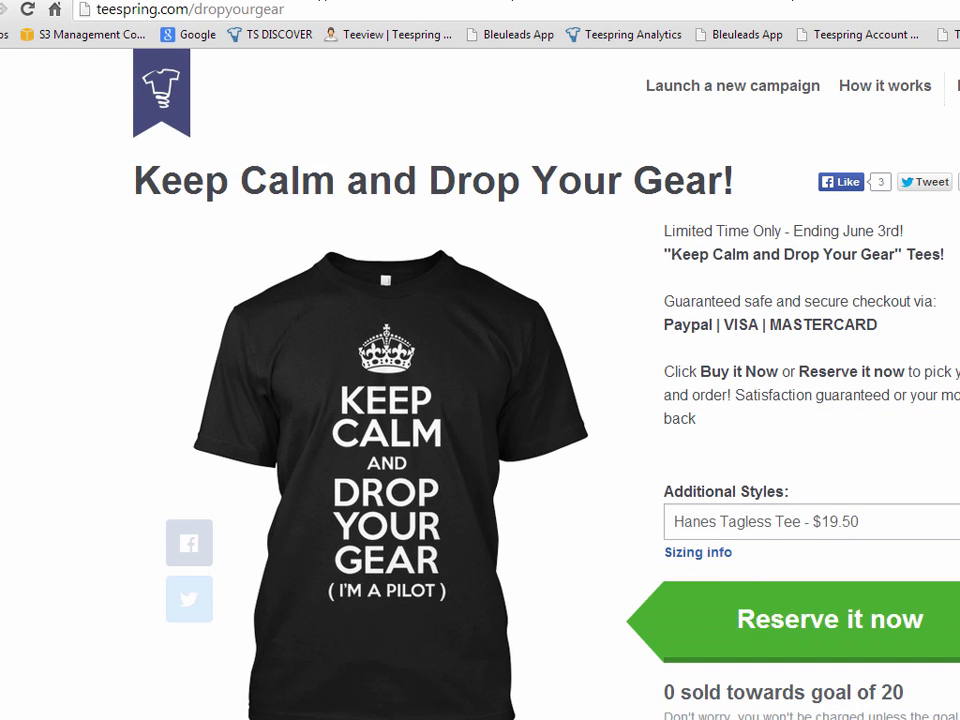
# Open the Drop Gear - CTW campaign in Ads Manager and check its objective, delivery and ad sets
pyautogui.click(217, 0)
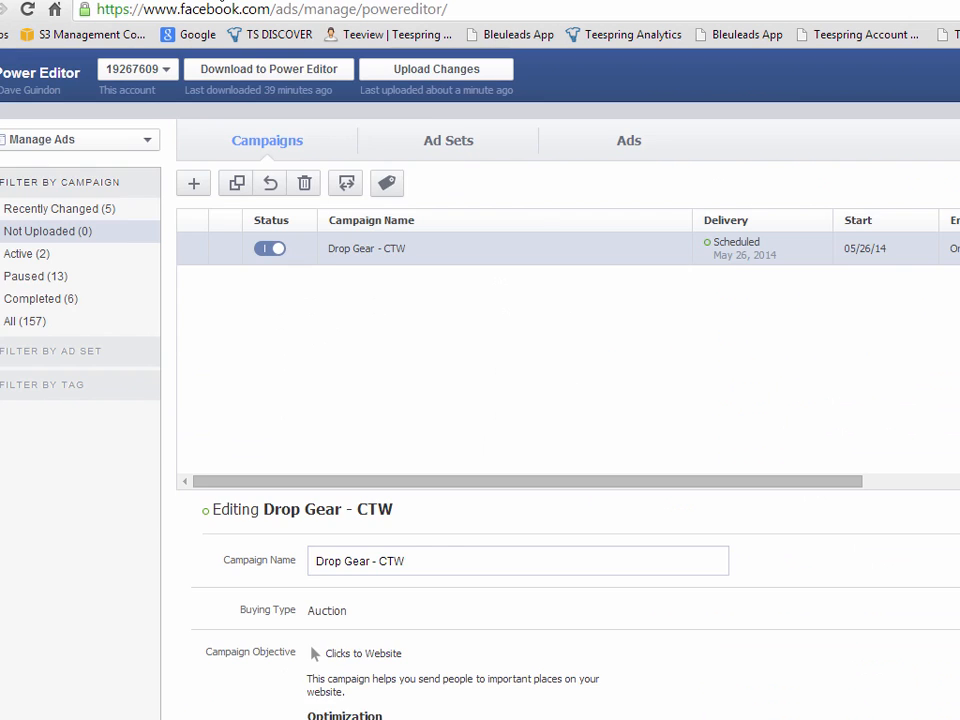
pyautogui.click(362, 0)
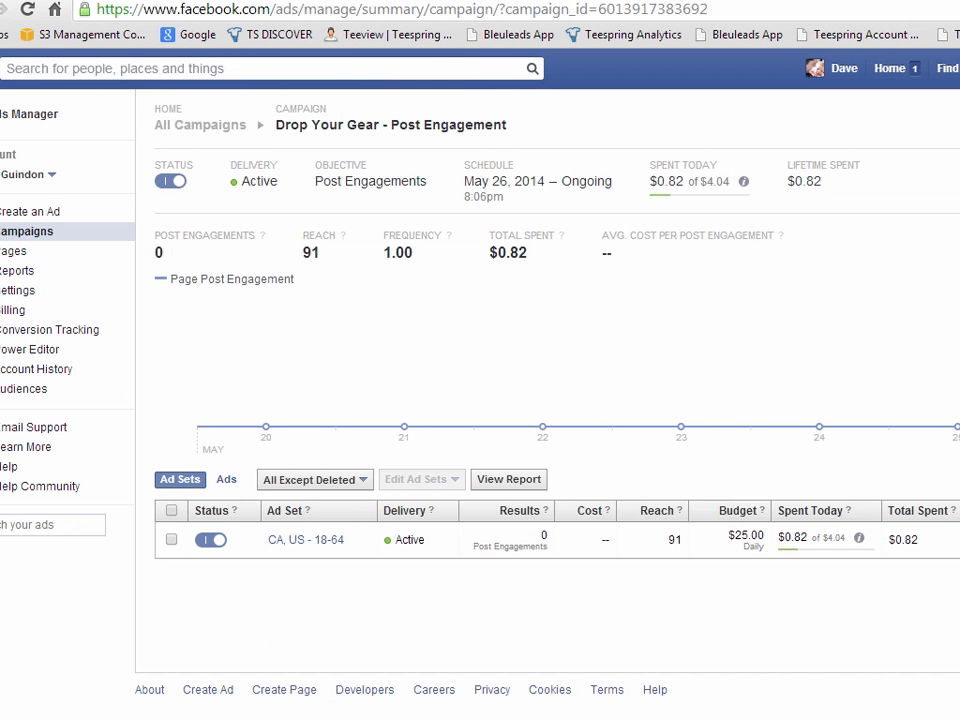
pyautogui.click(33, 240)
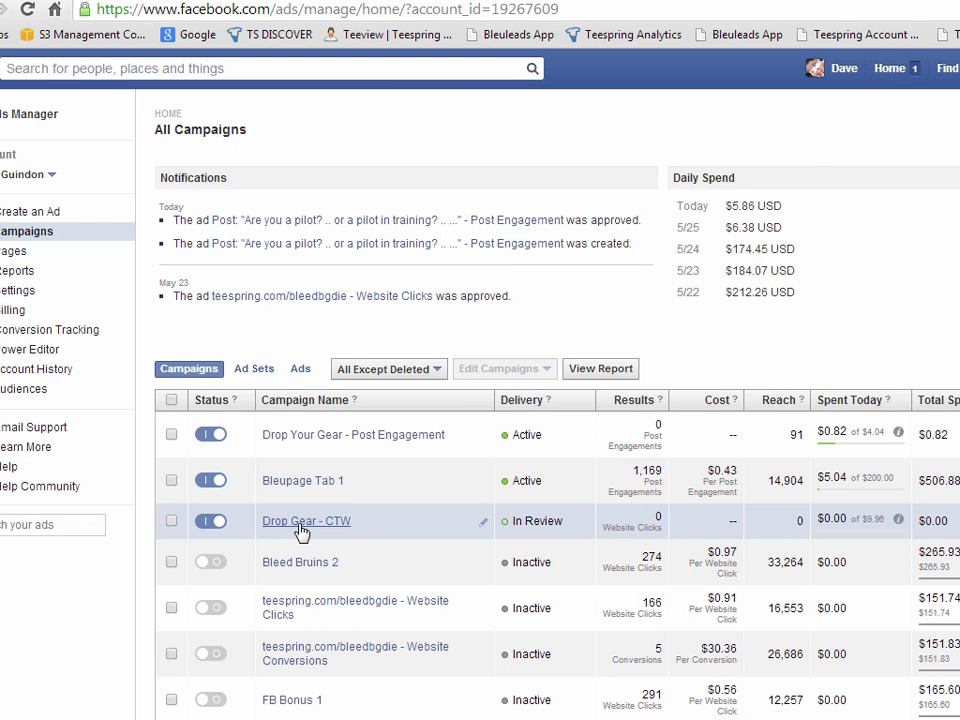
pyautogui.click(303, 521)
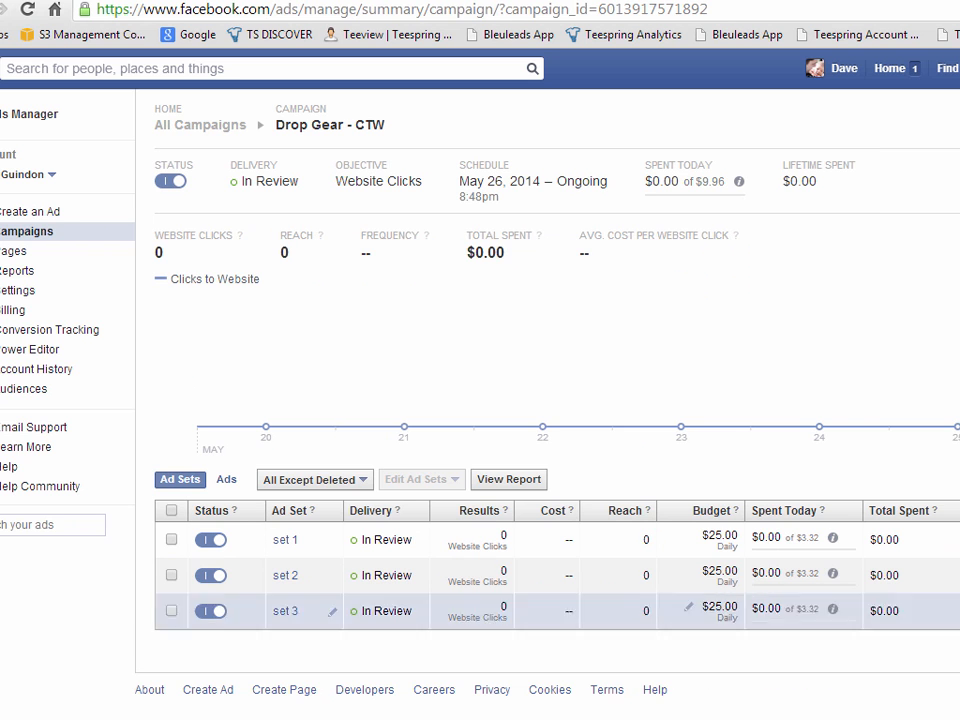
pyautogui.moveTo(422, 182); pyautogui.dragTo(334, 185)
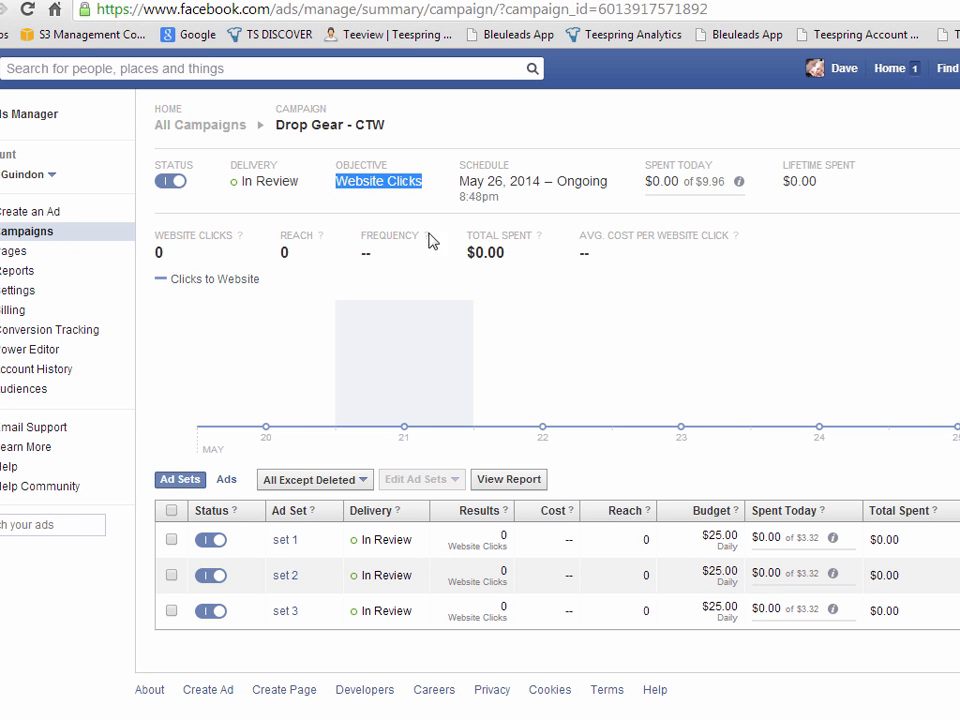
# Reload the Drop Your Gear Facebook page and review the pilot shirt post with its likes and comments
pyautogui.click(948, 198)
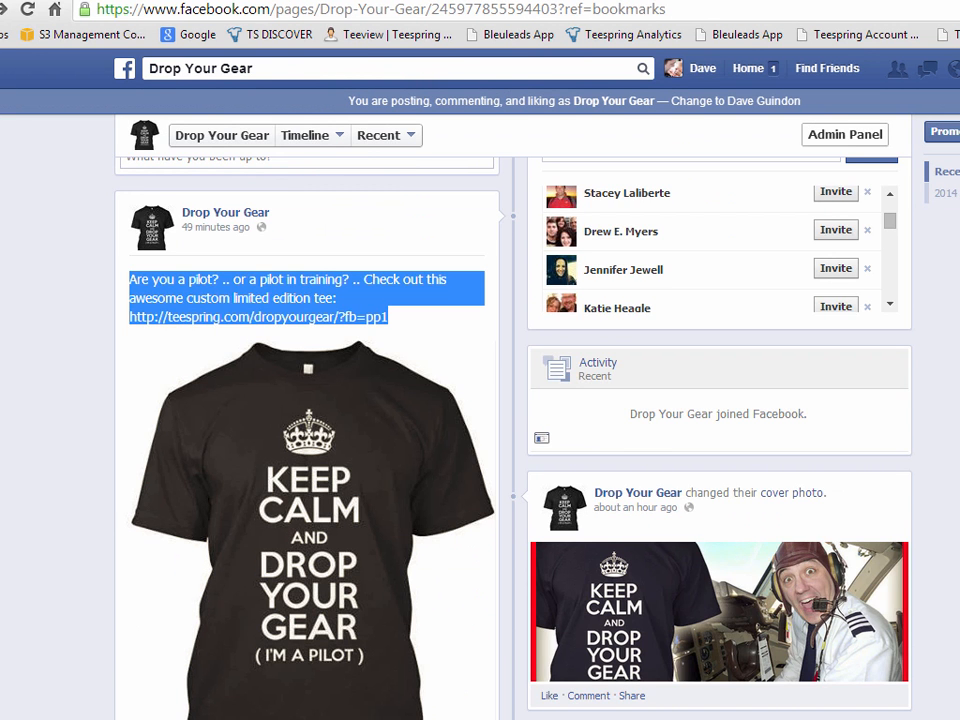
pyautogui.click(491, 364)
pyautogui.scroll(-3, 491, 364)
pyautogui.scroll(-3, 491, 364)
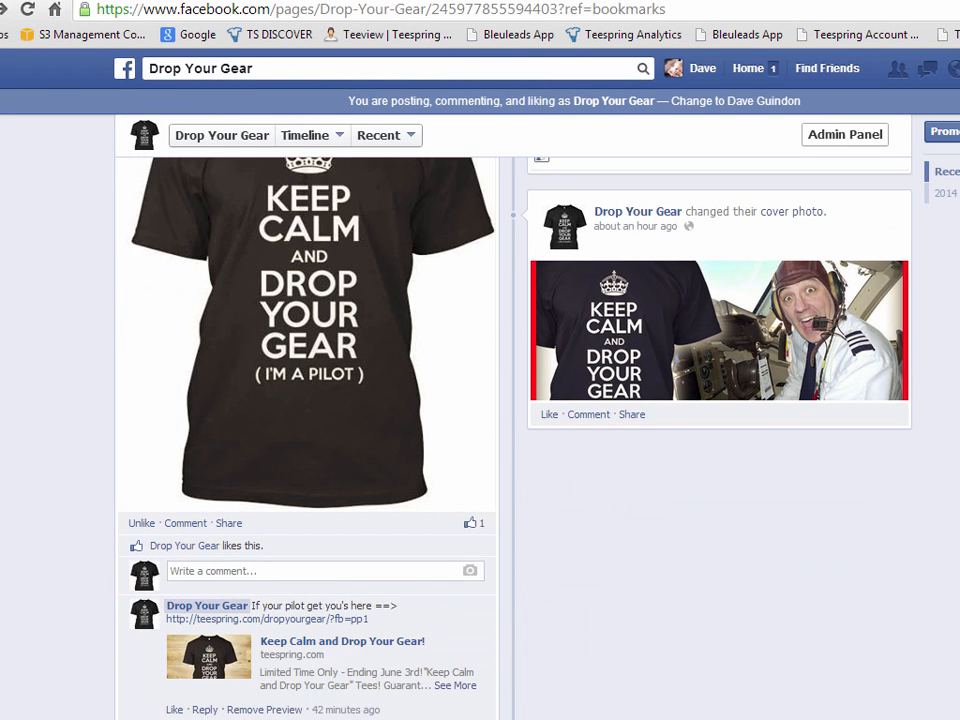
pyautogui.click(28, 10)
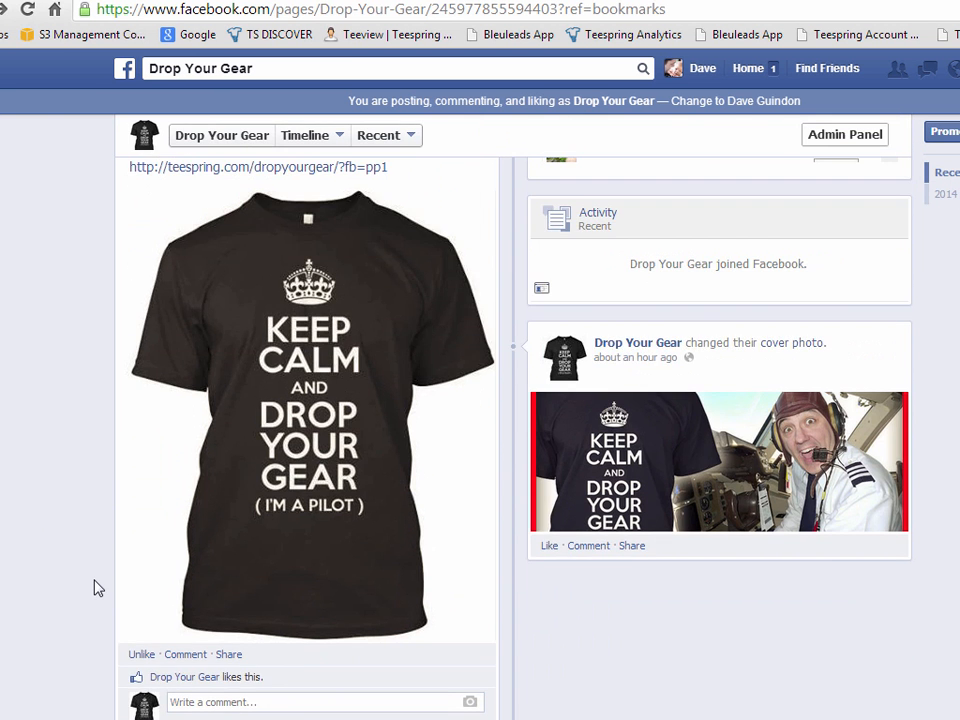
pyautogui.scroll(3, 98, 520)
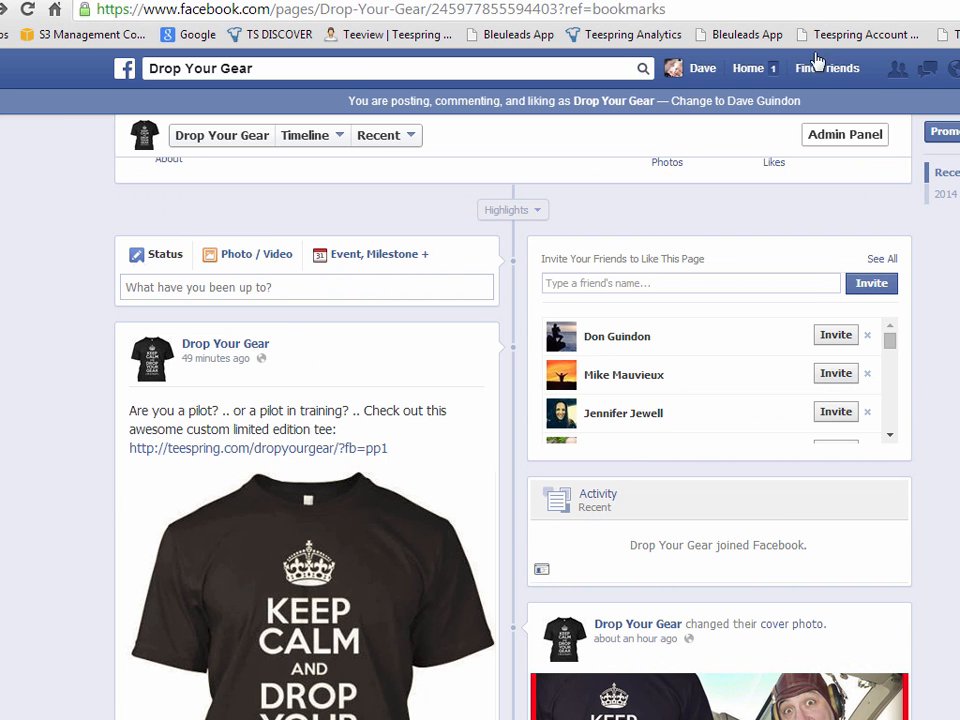
# Return to Power Editor, show only active campaigns, and open the Drop Your Gear - Post Engagement campaign
pyautogui.click(520, 1)
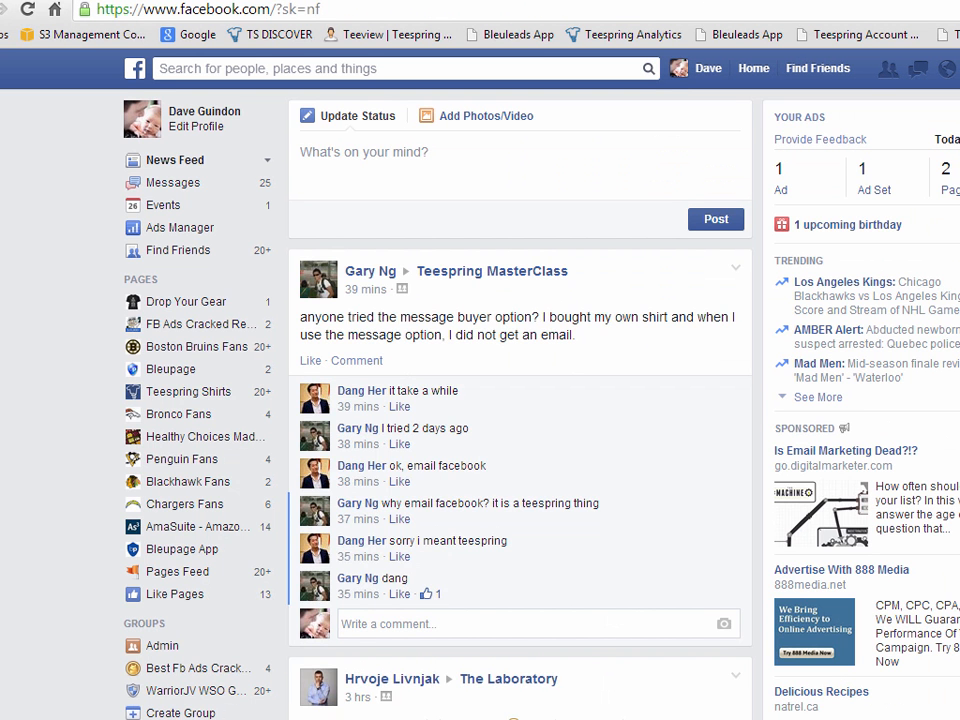
pyautogui.click(308, 2)
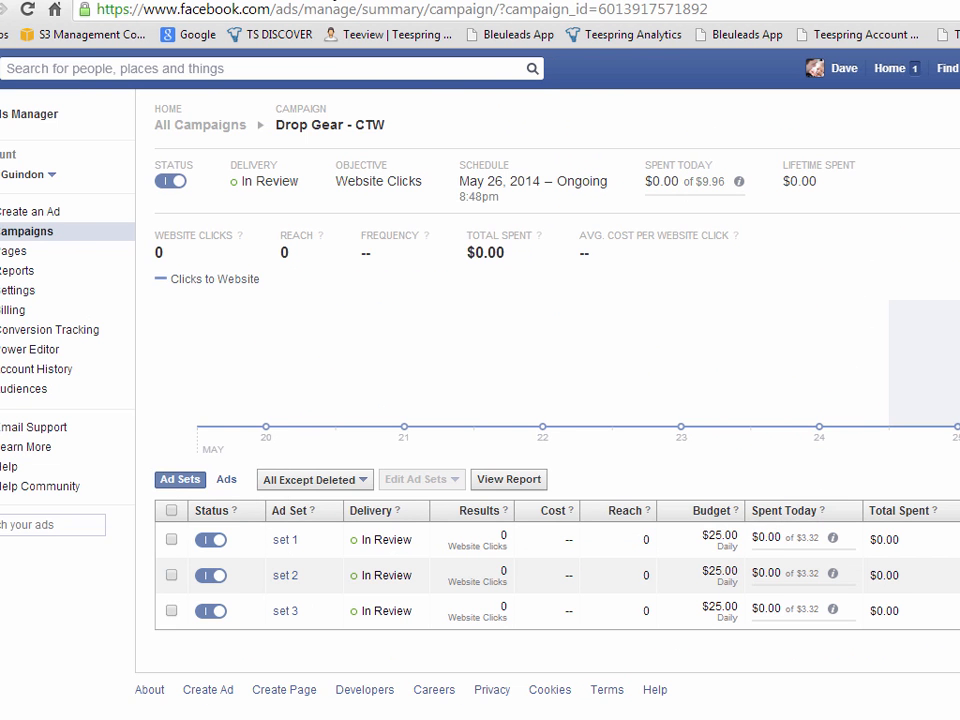
pyautogui.click(238, 2)
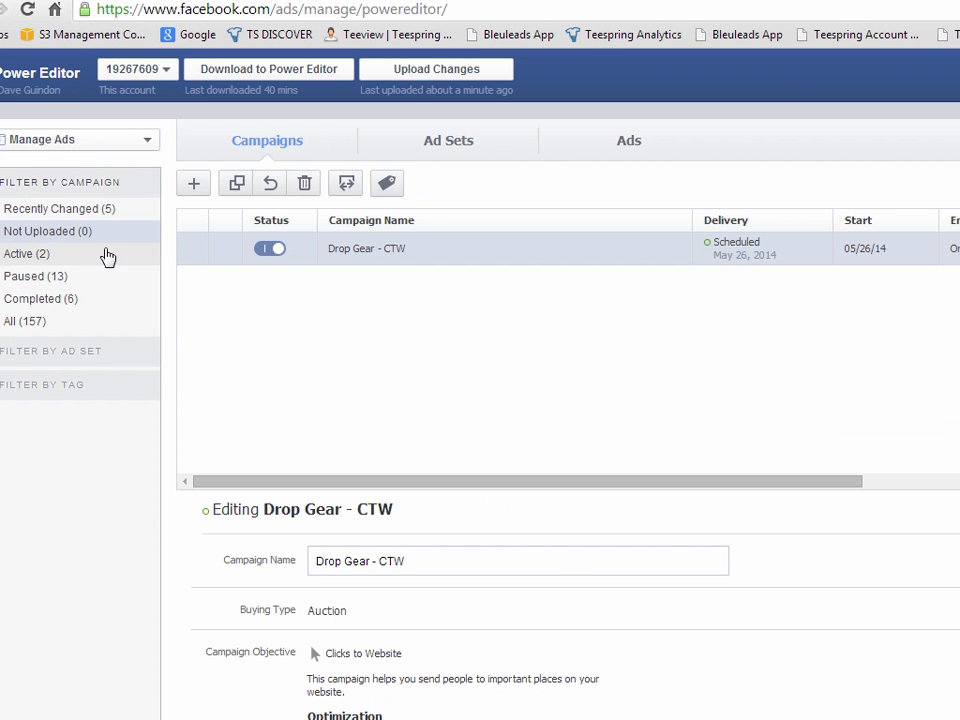
pyautogui.click(19, 255)
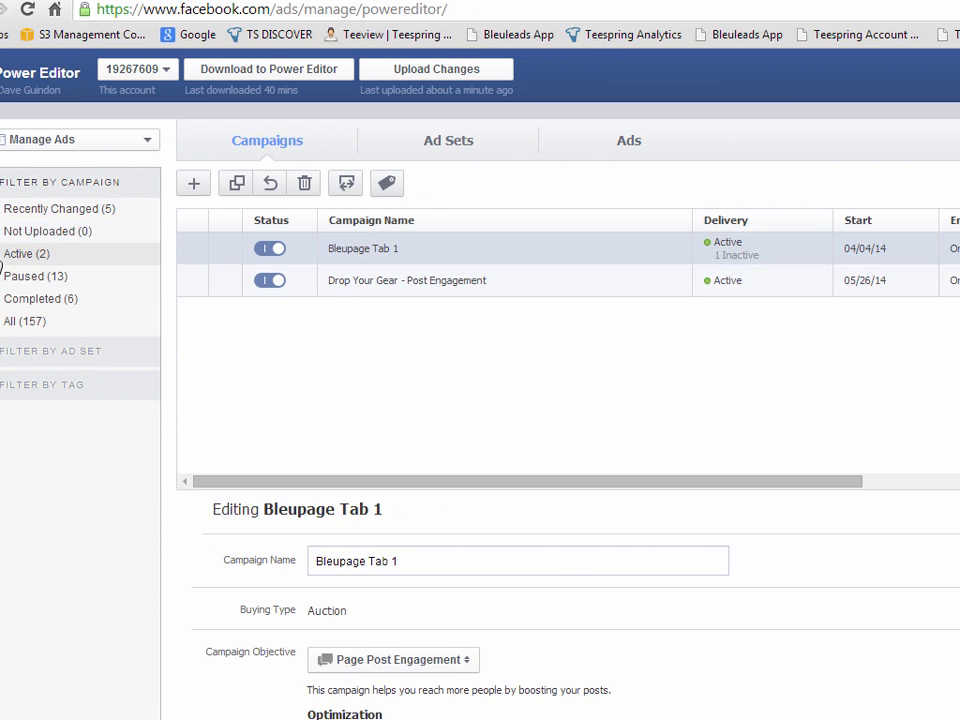
pyautogui.click(435, 284)
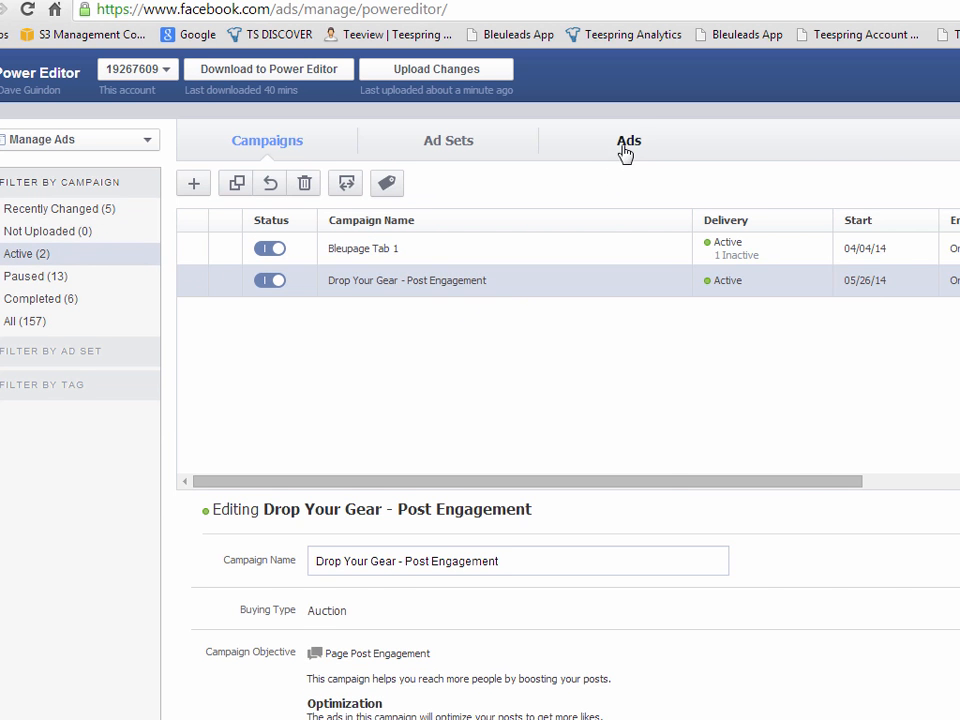
# Show the ads in a taller list and filter them to the recently changed Drop Your Gear - Post Engagement campaign
pyautogui.click(624, 146)
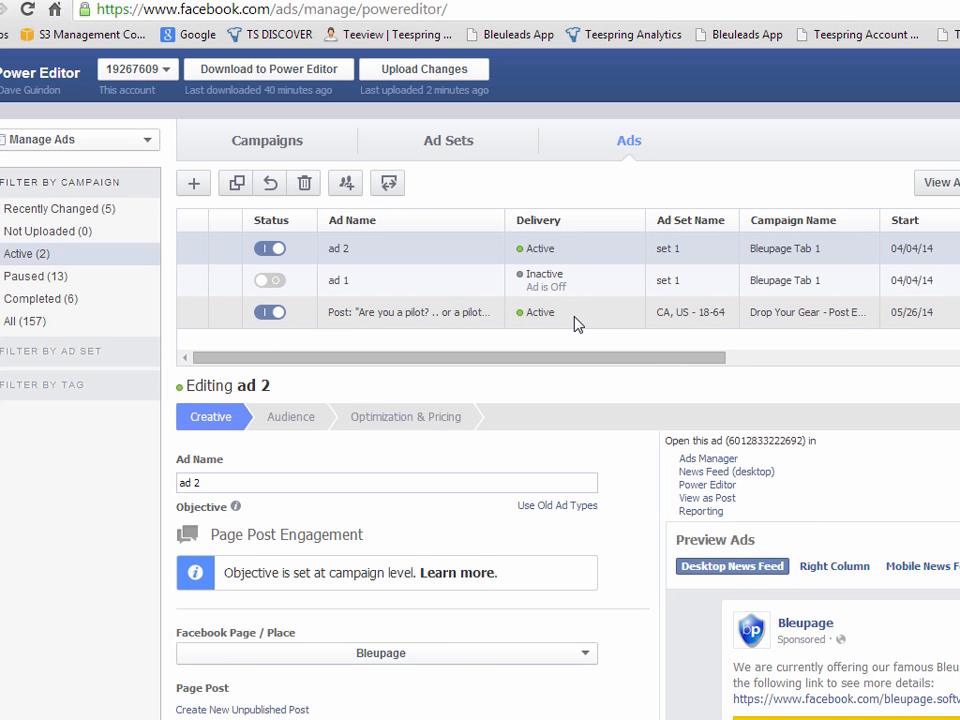
pyautogui.click(840, 357)
pyautogui.click(257, 358)
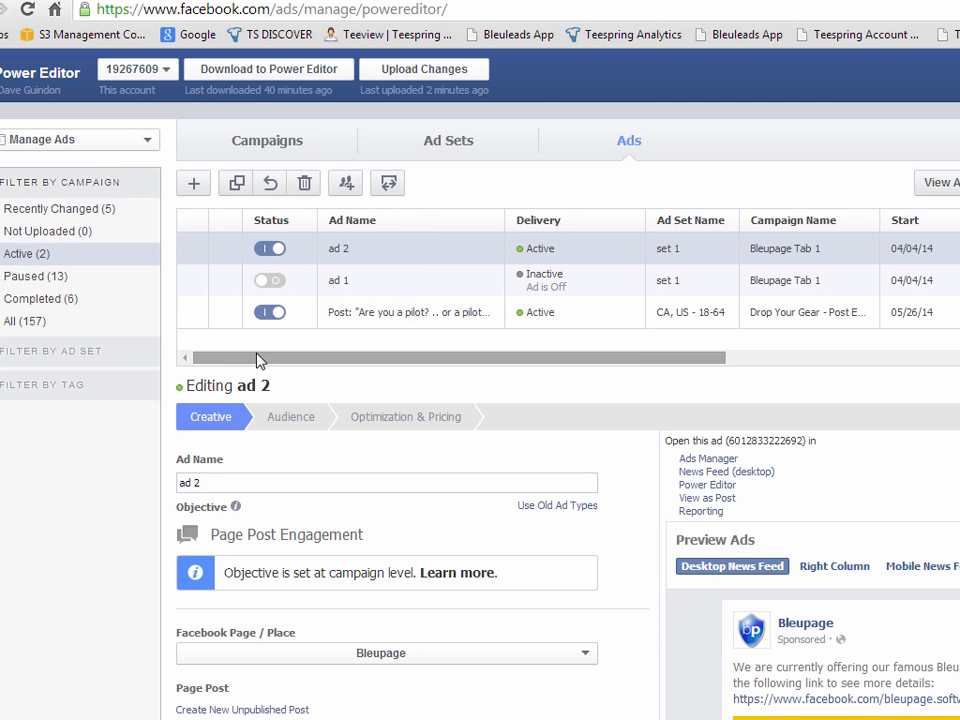
pyautogui.moveTo(754, 373); pyautogui.dragTo(754, 443)
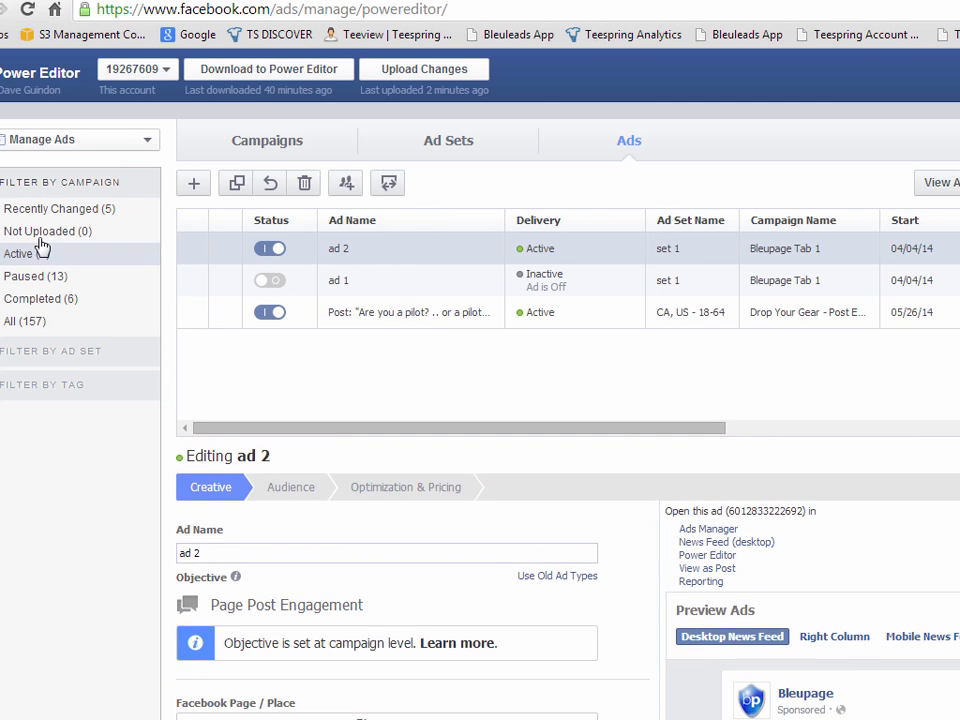
pyautogui.click(0, 214)
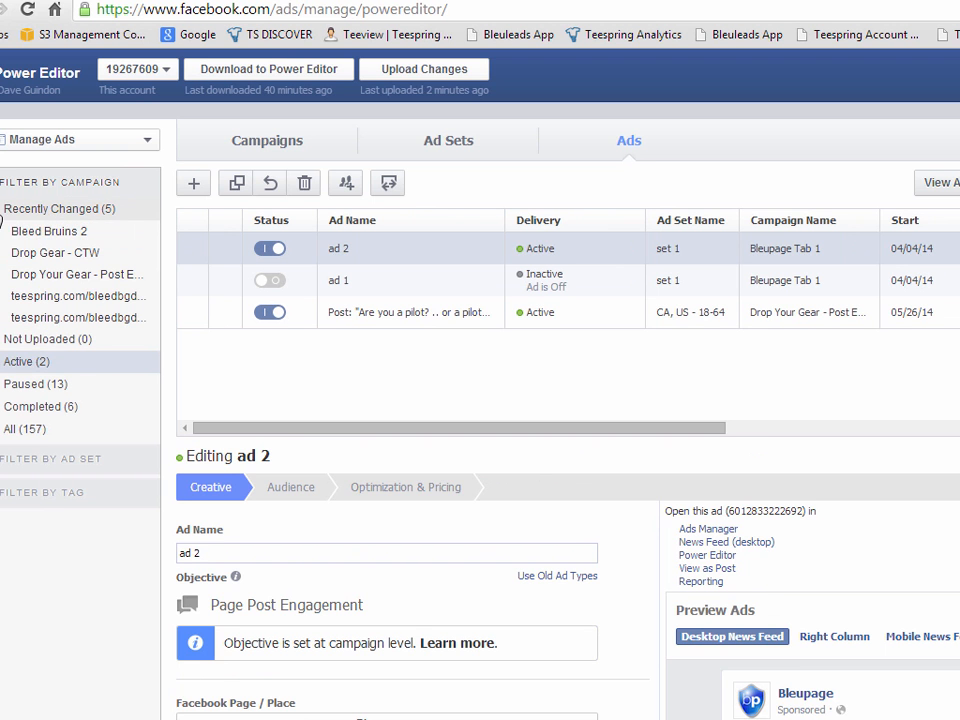
pyautogui.click(66, 274)
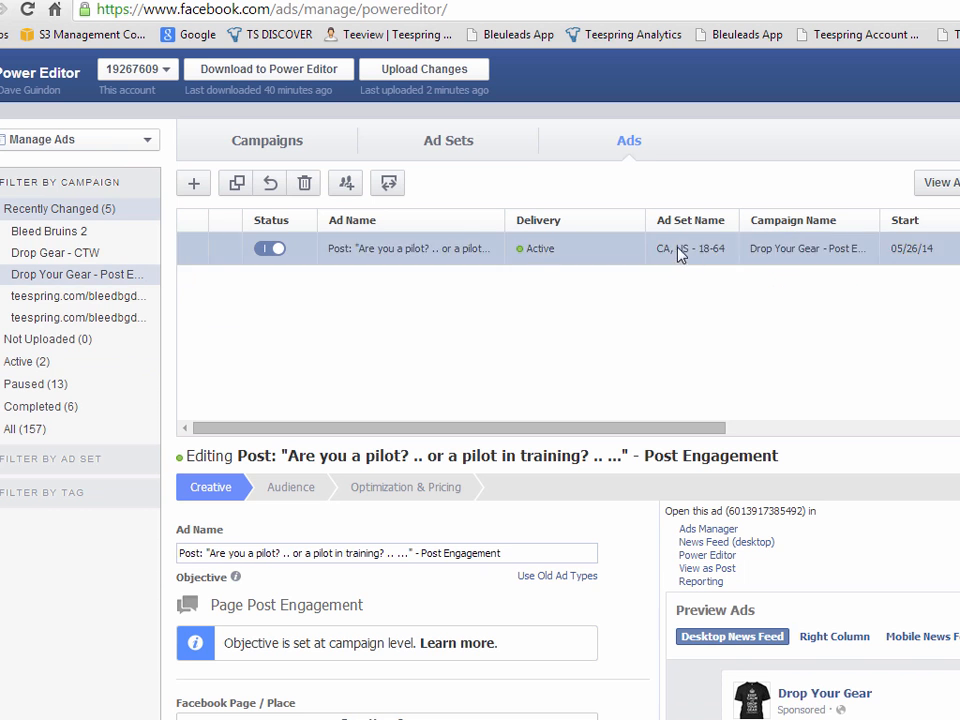
# Filter to the Drop Gear - CTW campaign, view the job titles ad as a post, and paste the post's URL into Notepad
pyautogui.click(90, 252)
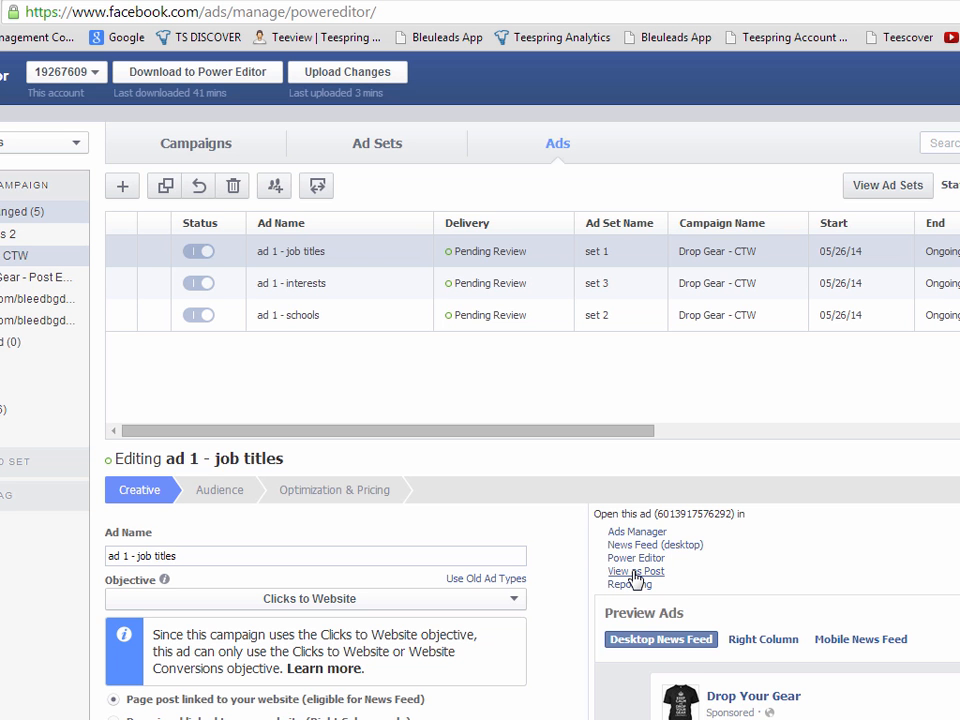
pyautogui.click(634, 572)
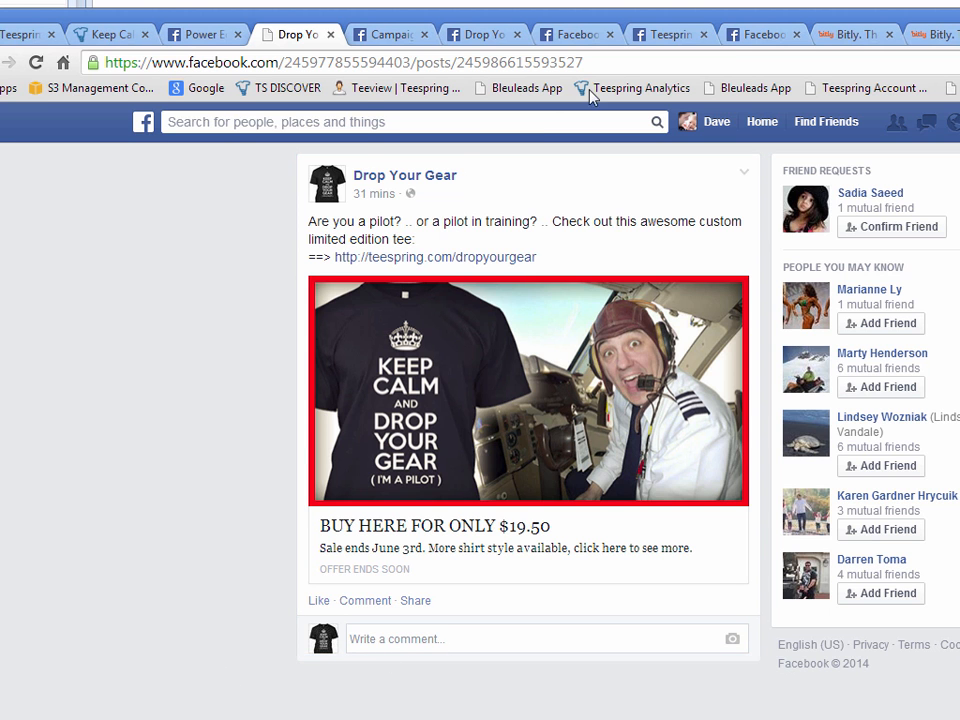
pyautogui.click(624, 63)
pyautogui.rightClick(214, 66)
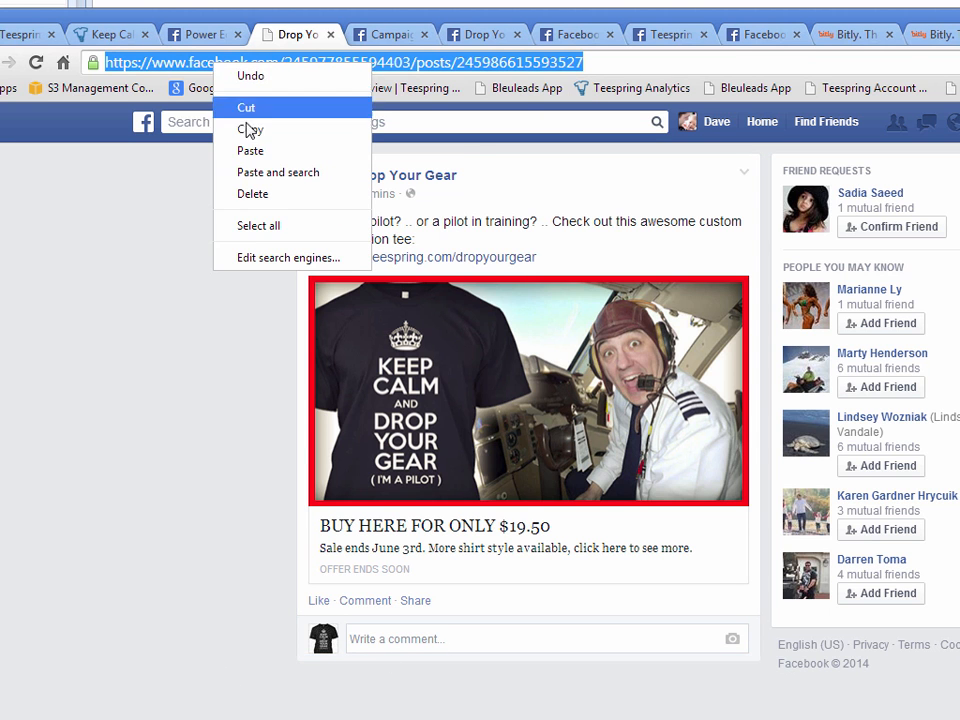
pyautogui.click(249, 130)
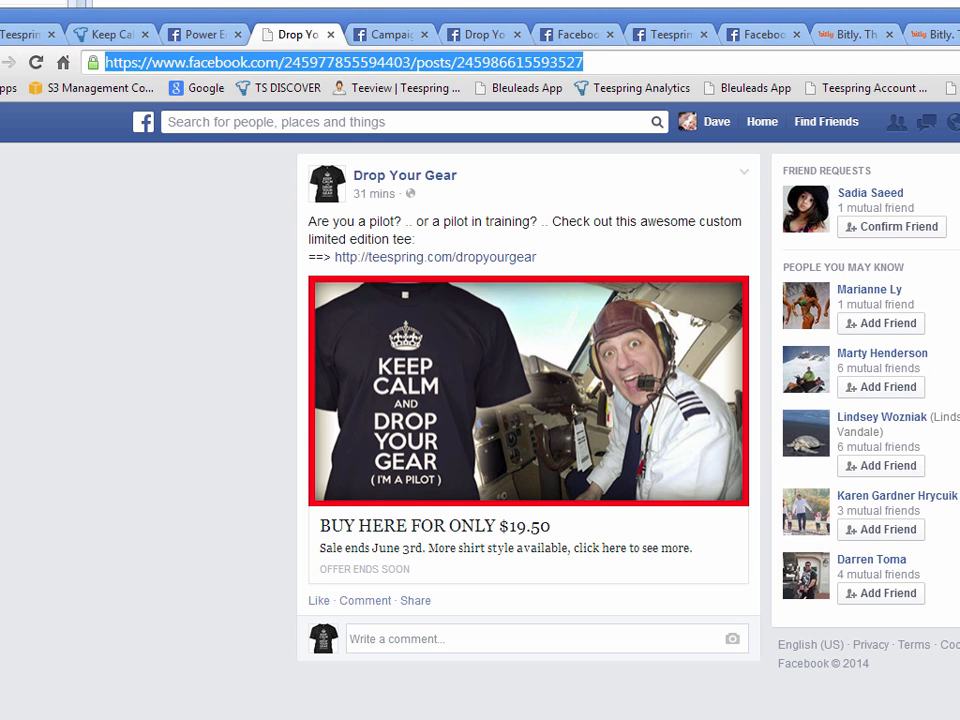
pyautogui.click(655, 716)
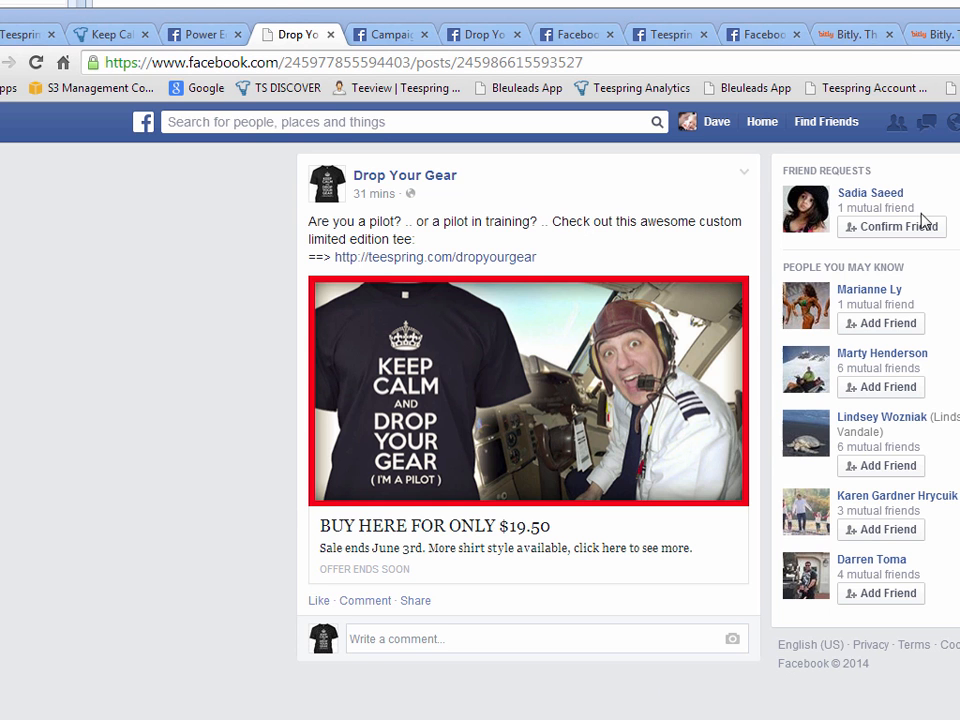
pyautogui.hotkey('ctrl', 'v')
pyautogui.press('Return')
pyautogui.click(780, 108)
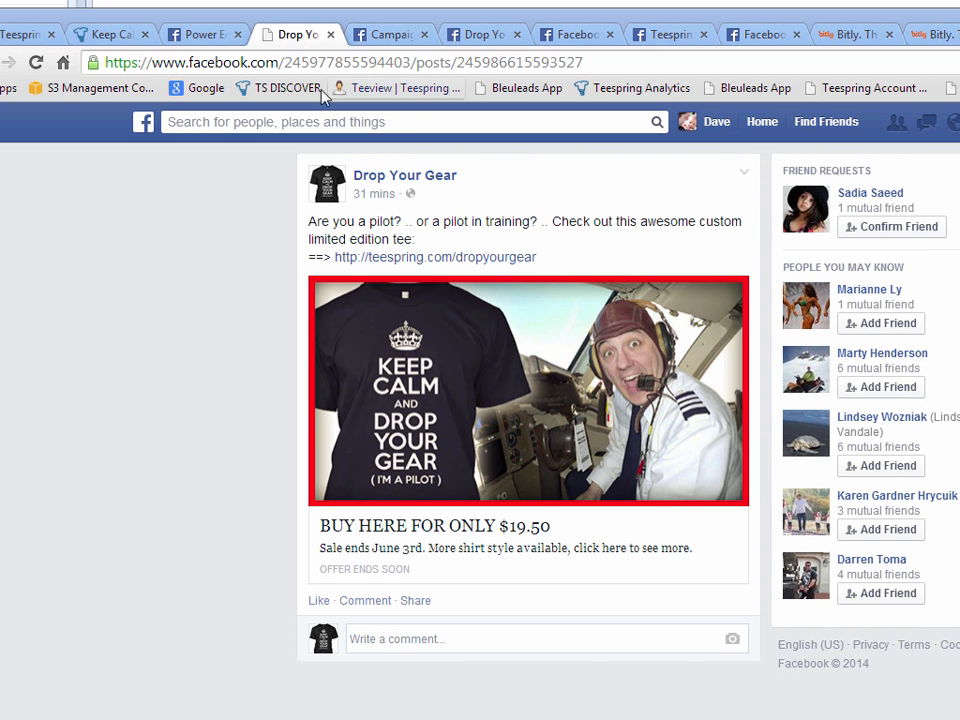
# Return to Power Editor, view the ad 1 - interests ad as a post, and add its URL to the Notepad list
pyautogui.click(200, 40)
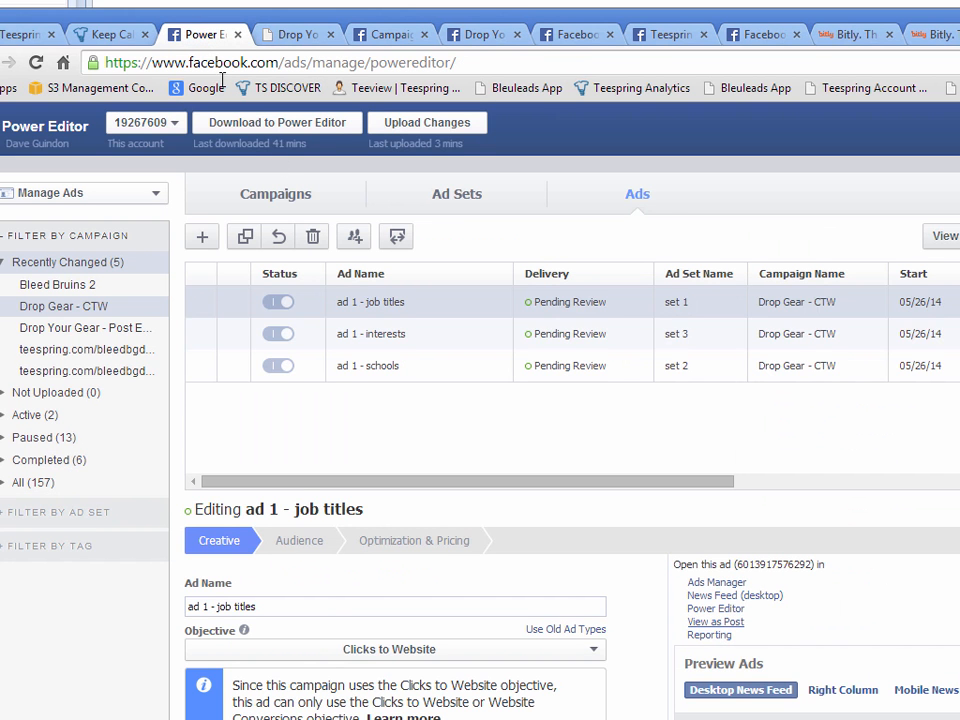
pyautogui.click(729, 341)
pyautogui.click(733, 622)
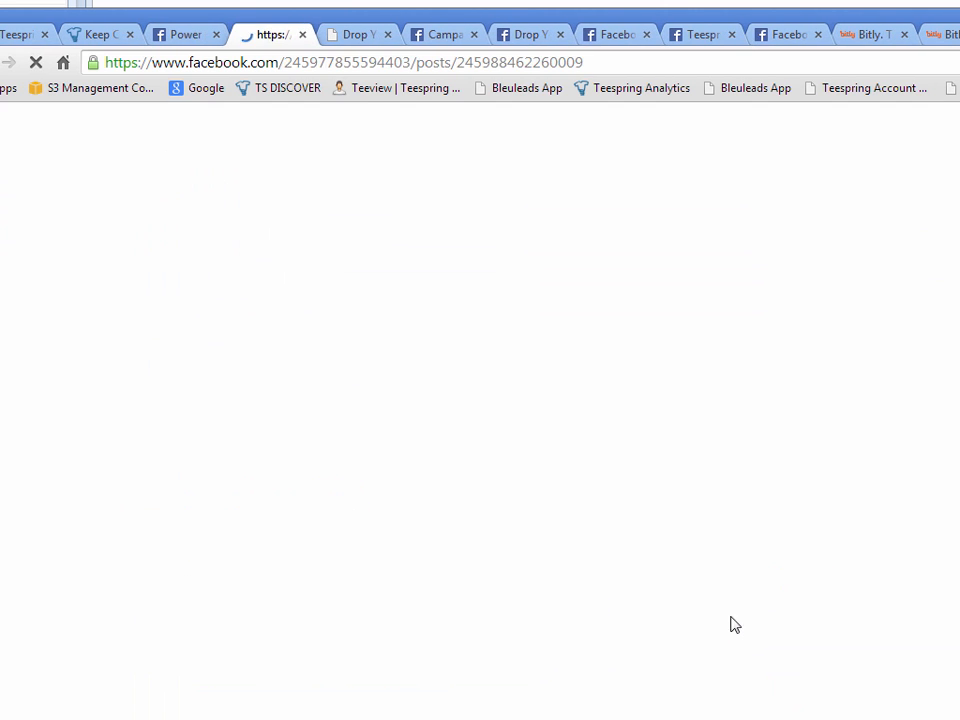
pyautogui.click(610, 63)
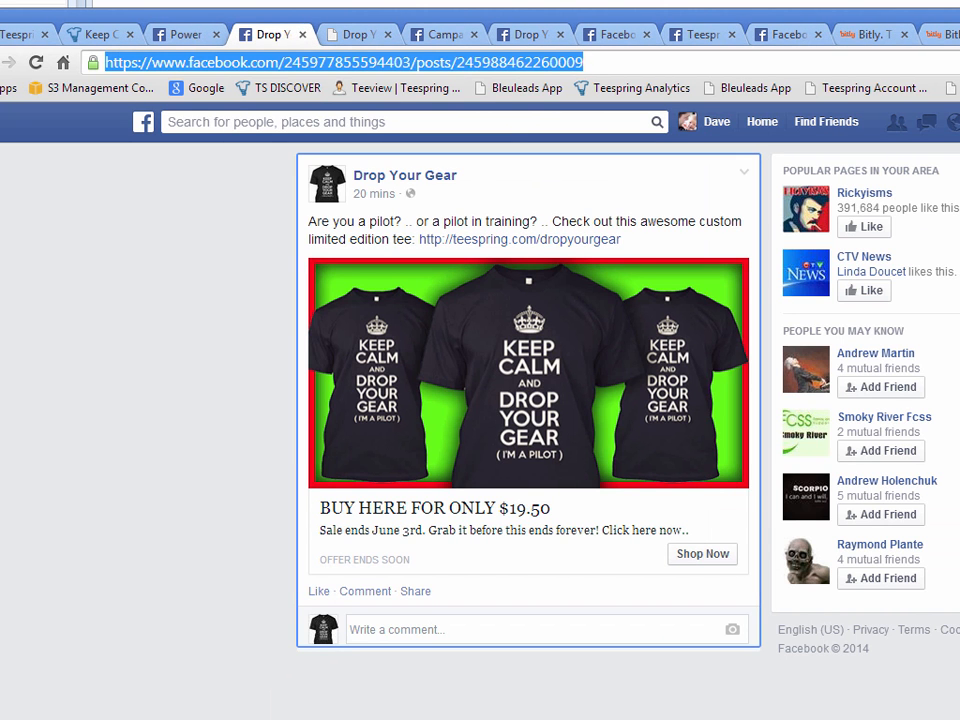
pyautogui.hotkey('alt', 'Tab')
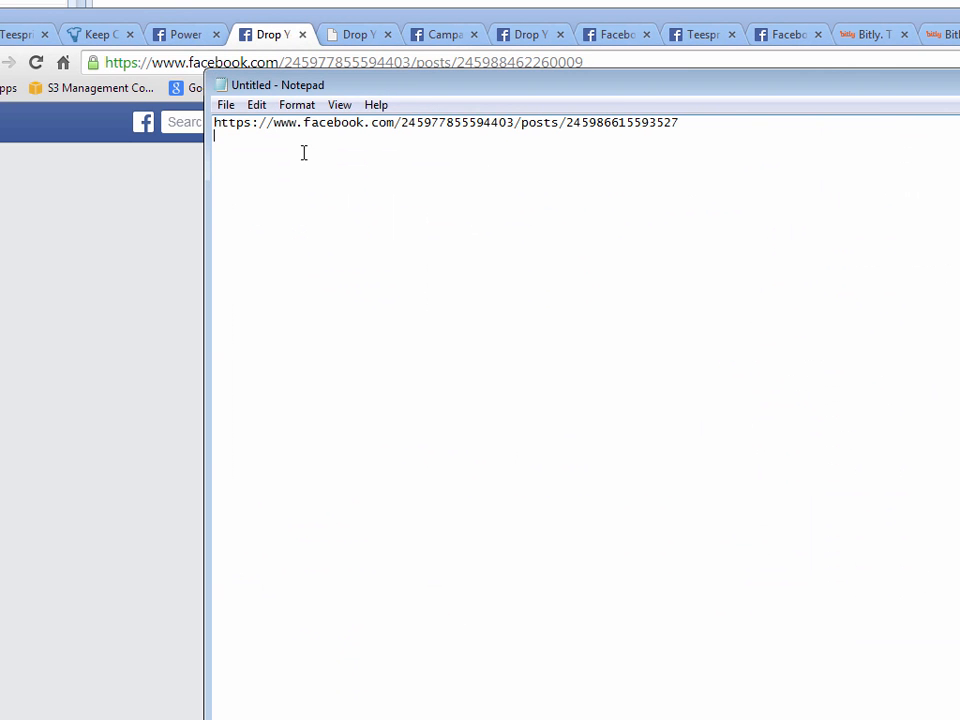
pyautogui.hotkey('ctrl', 'v')
pyautogui.hotkey('alt', 'Tab')
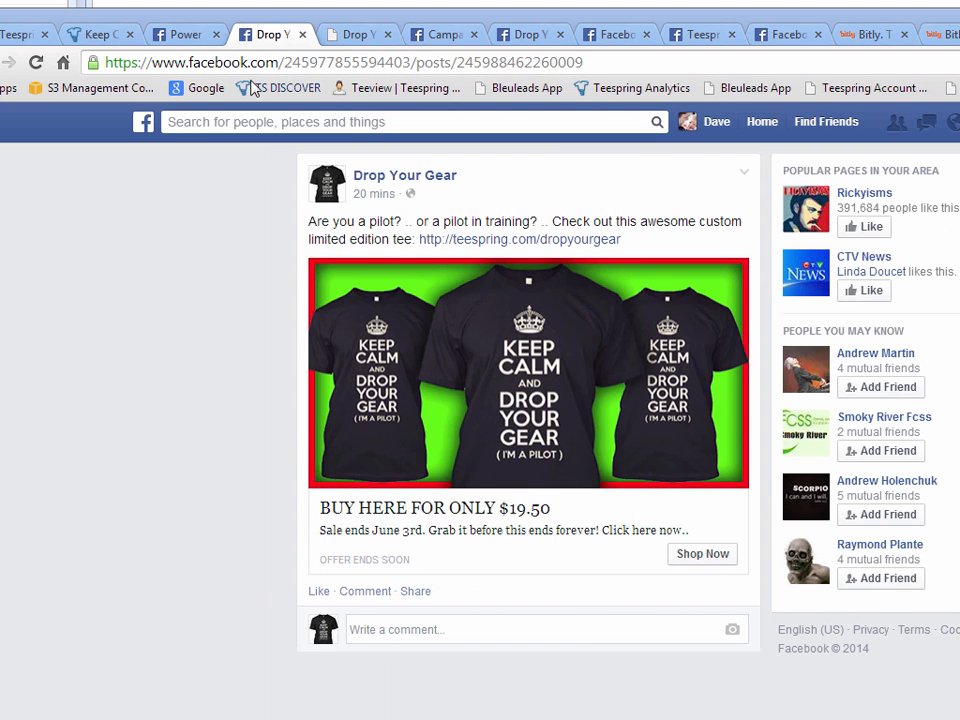
# View the ad 1 - schools ad as a post and add its URL on a new line in Notepad
pyautogui.click(182, 37)
pyautogui.click(573, 376)
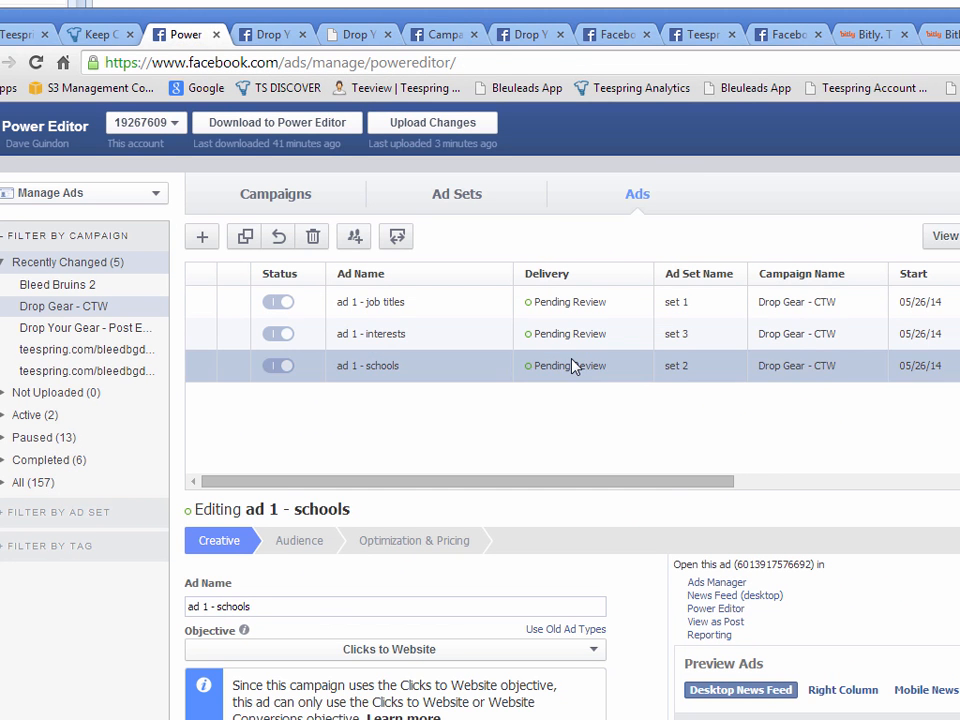
pyautogui.click(738, 625)
pyautogui.click(617, 61)
pyautogui.hotkey('ctrl', 'c')
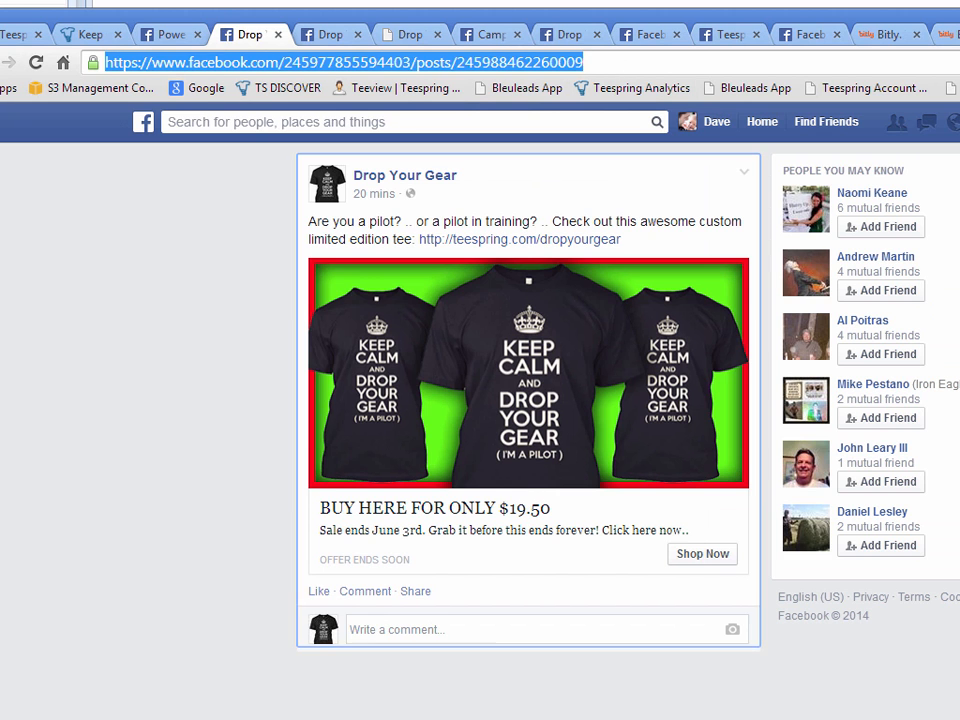
pyautogui.hotkey('alt', 'Tab')
pyautogui.hotkey('ctrl', 'v')
pyautogui.press('Return')
pyautogui.hotkey('ctrl', 'v')
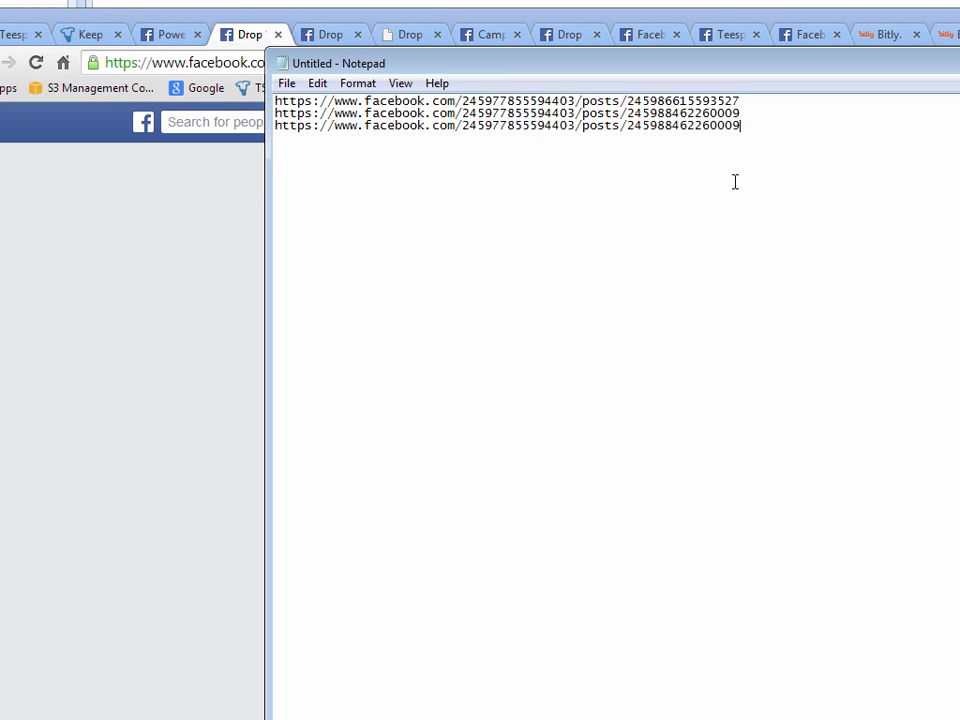
# Separate the three post URLs in Notepad with blank lines, then return to the three-shirt post in the browser
pyautogui.click(765, 113)
pyautogui.press('Return')
pyautogui.click(762, 103)
pyautogui.press('Return')
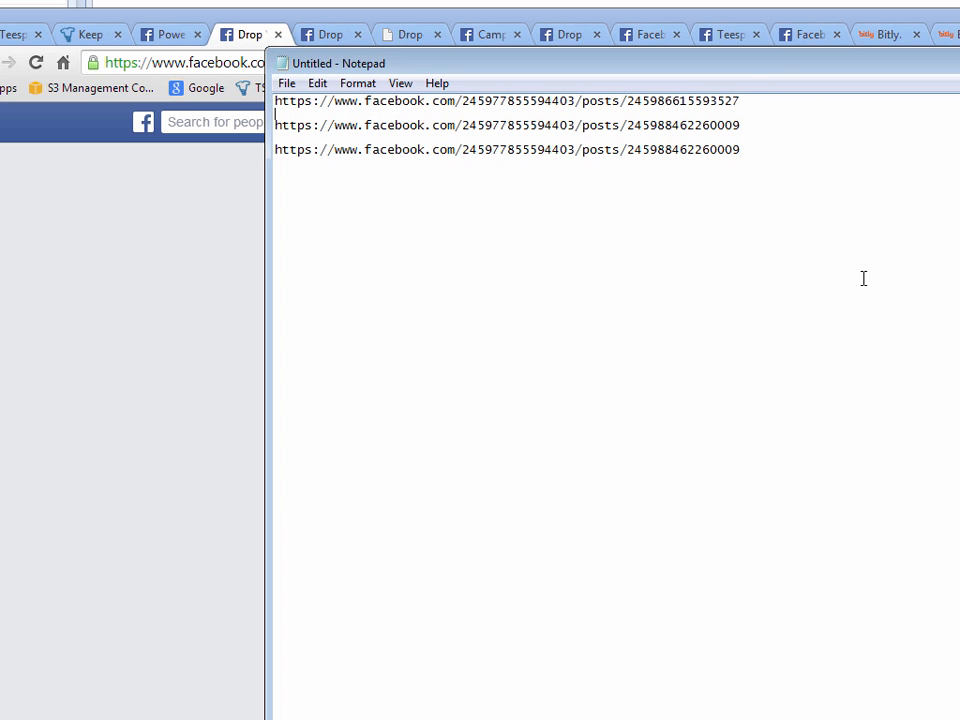
pyautogui.moveTo(745, 67); pyautogui.dragTo(720, 138)
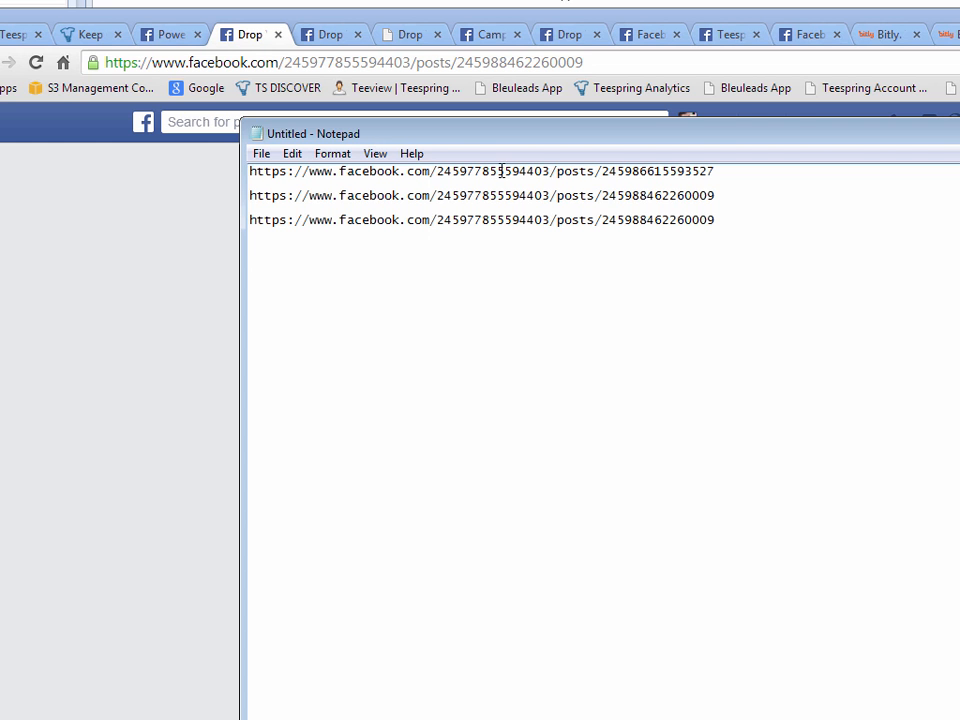
pyautogui.click(499, 110)
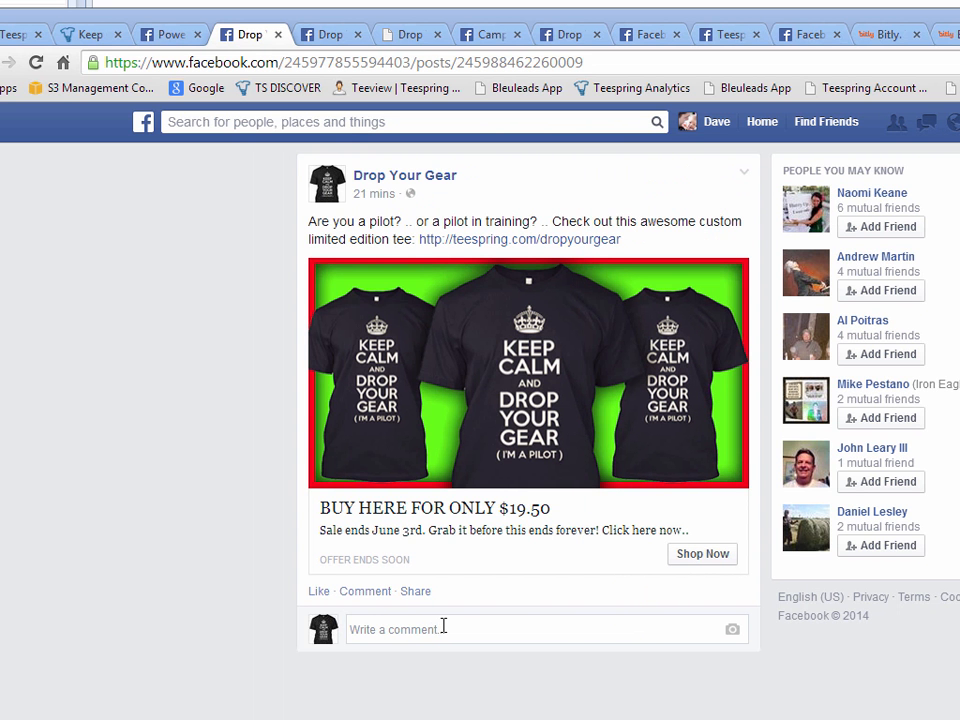
pyautogui.moveTo(624, 239); pyautogui.dragTo(421, 232)
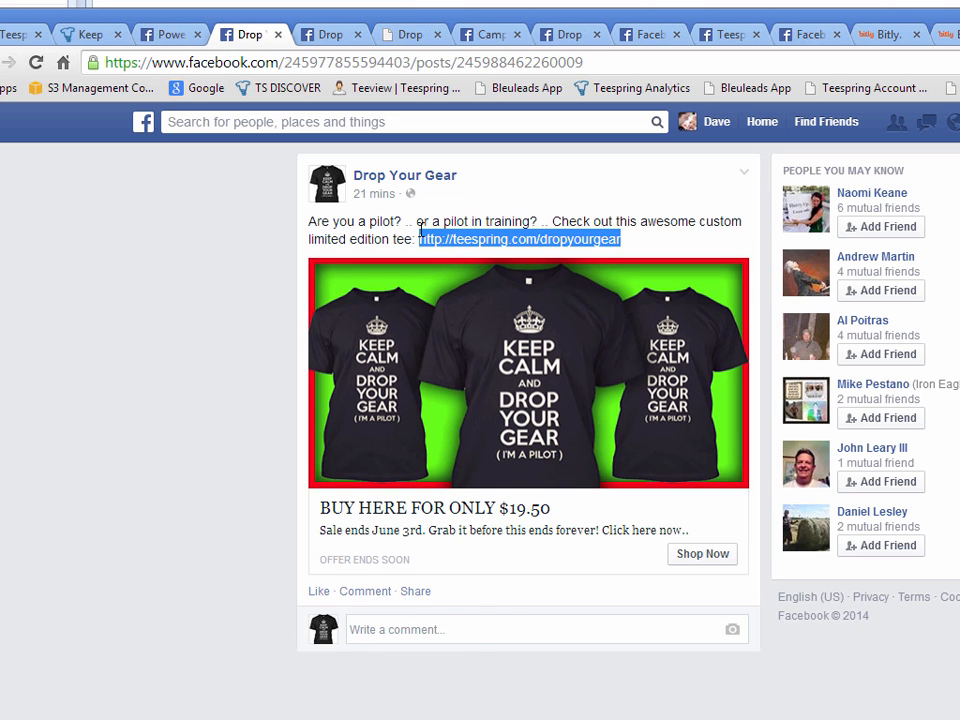
pyautogui.click(468, 632)
pyautogui.hotkey('ctrl', 'v')
pyautogui.press('Home')
pyautogui.write('get i')
pyautogui.write('t here ==>')
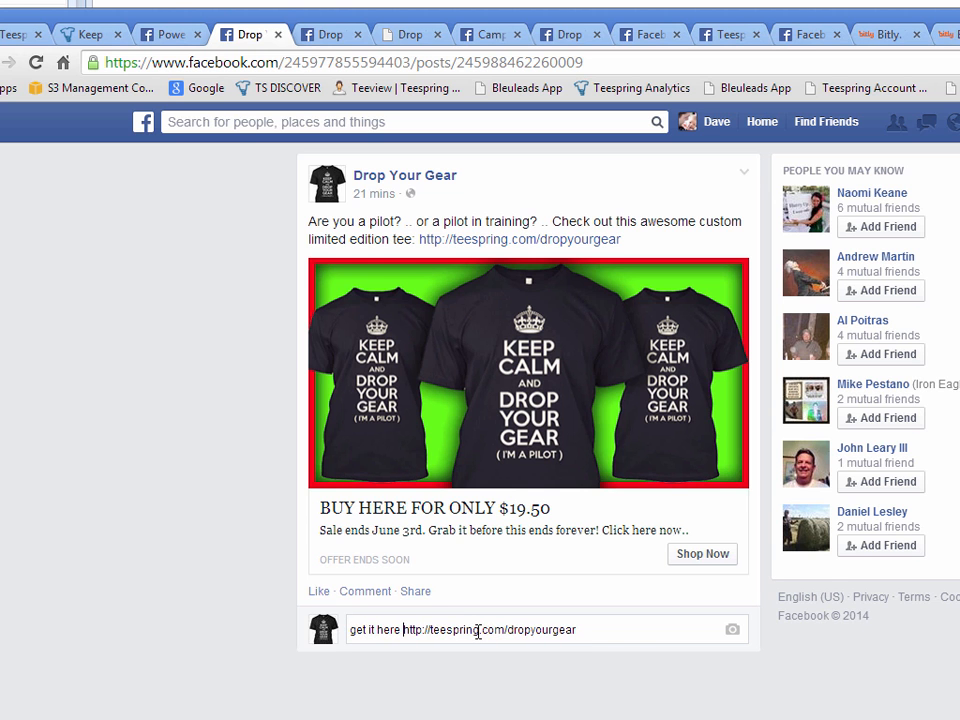
pyautogui.press('Return')
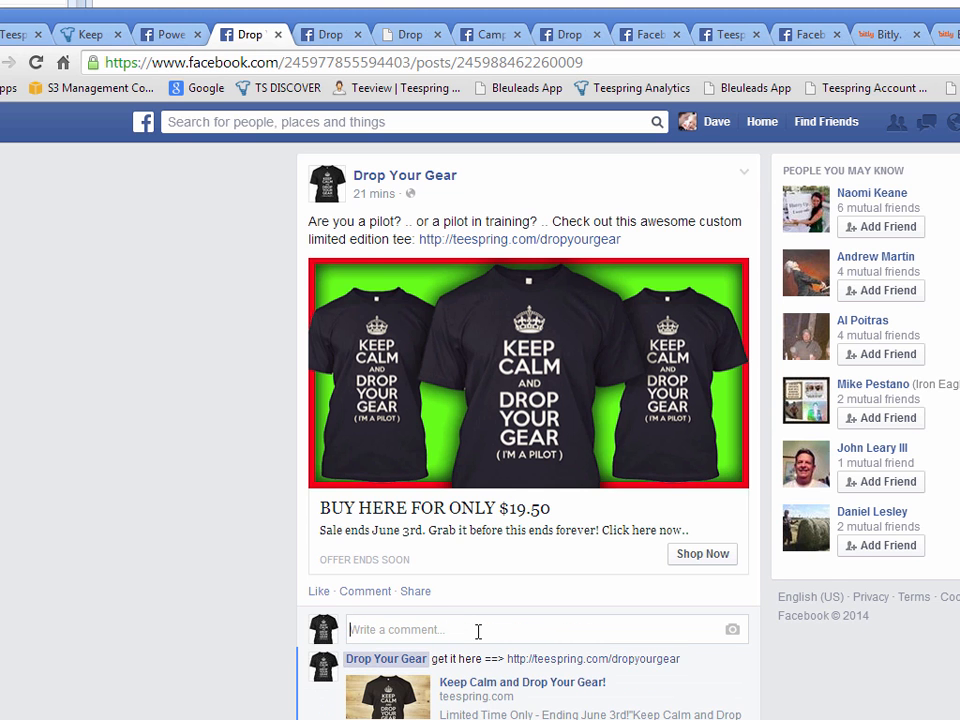
pyautogui.moveTo(708, 663); pyautogui.dragTo(363, 620)
pyautogui.click(318, 591)
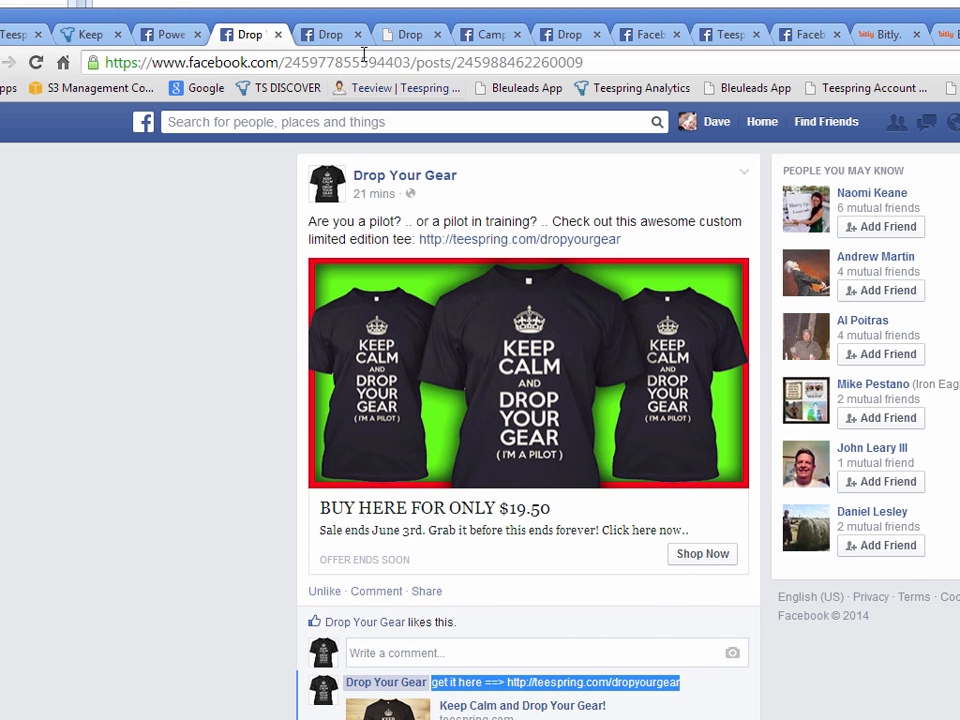
# Return to Power Editor and open the schools, interests and job titles ads as posts in separate browser tabs
pyautogui.click(338, 38)
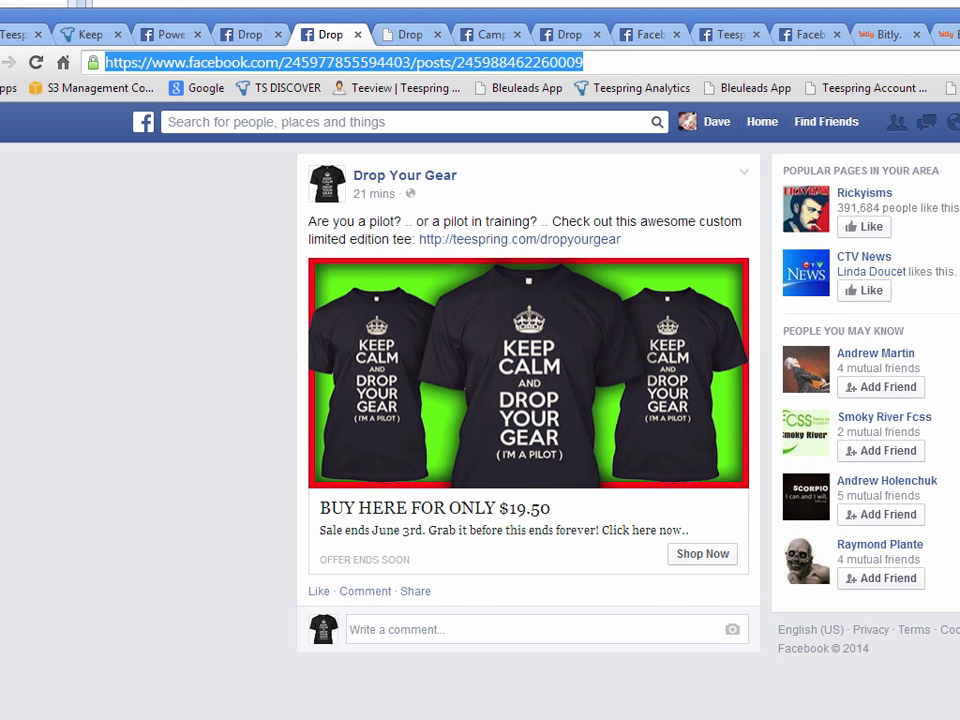
pyautogui.click(155, 38)
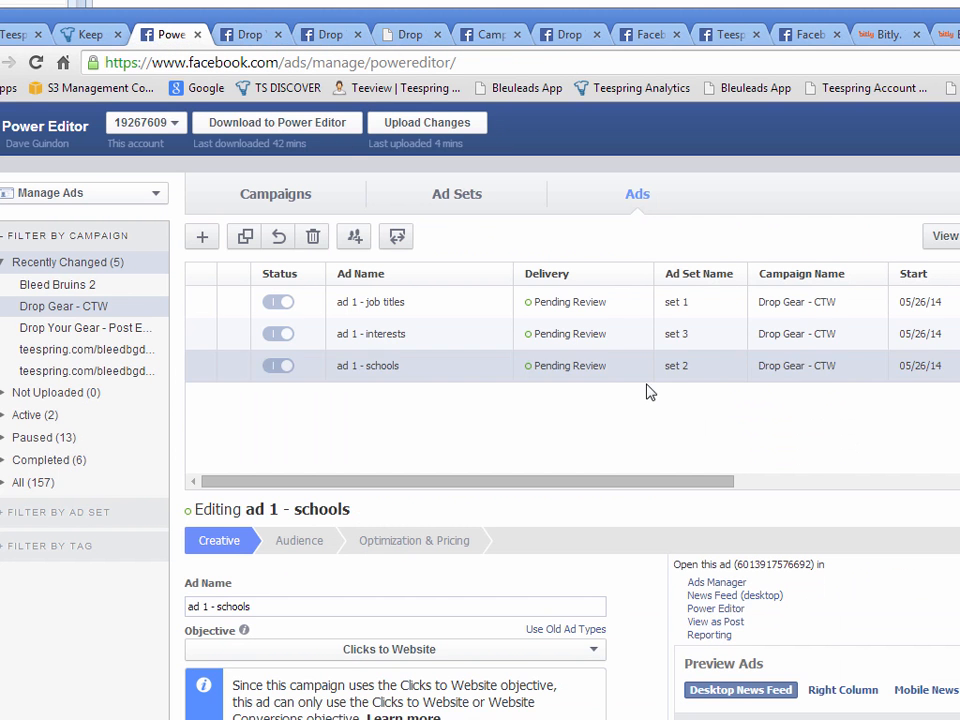
pyautogui.middleClick(740, 624)
pyautogui.click(750, 333)
pyautogui.middleClick(728, 624)
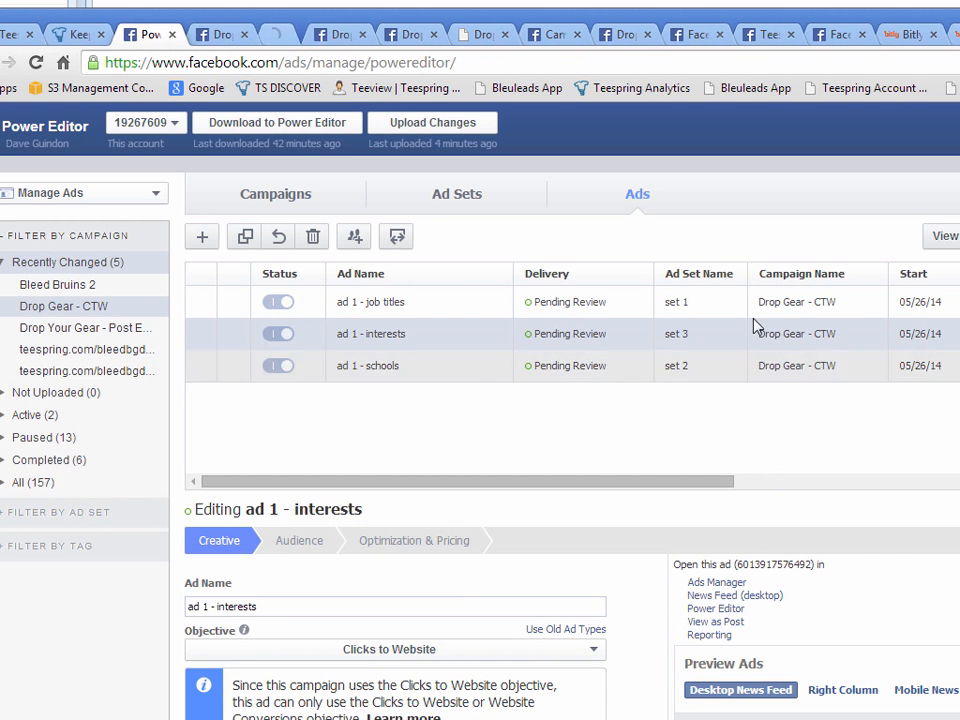
pyautogui.click(748, 301)
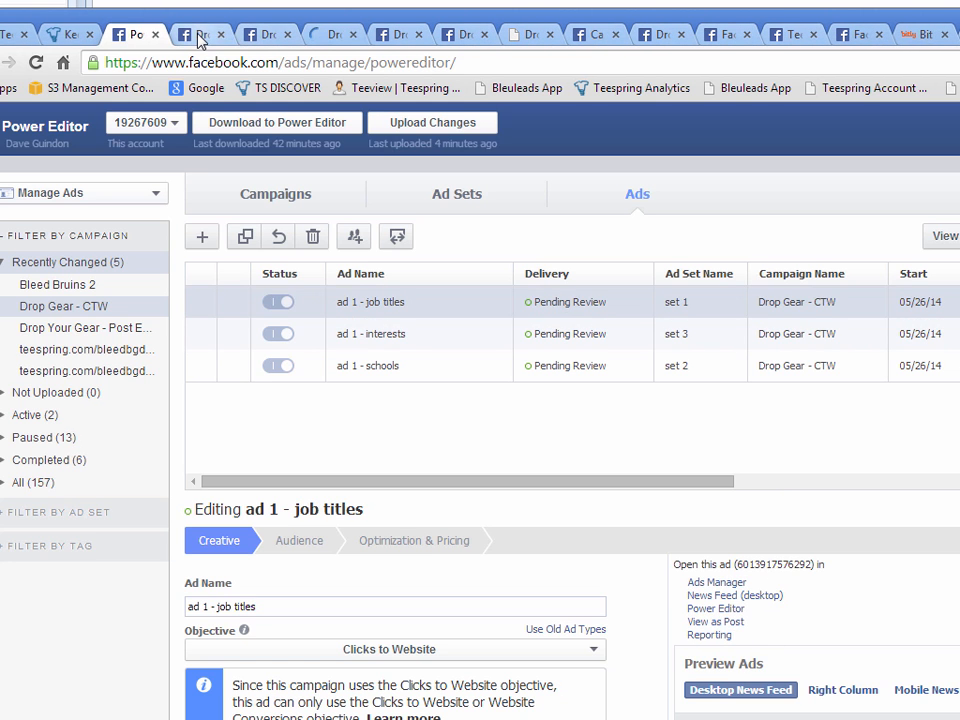
# Go through the opened posts to the pilot cockpit one, paste the copied "get it here" comment on it, and like it
pyautogui.click(199, 36)
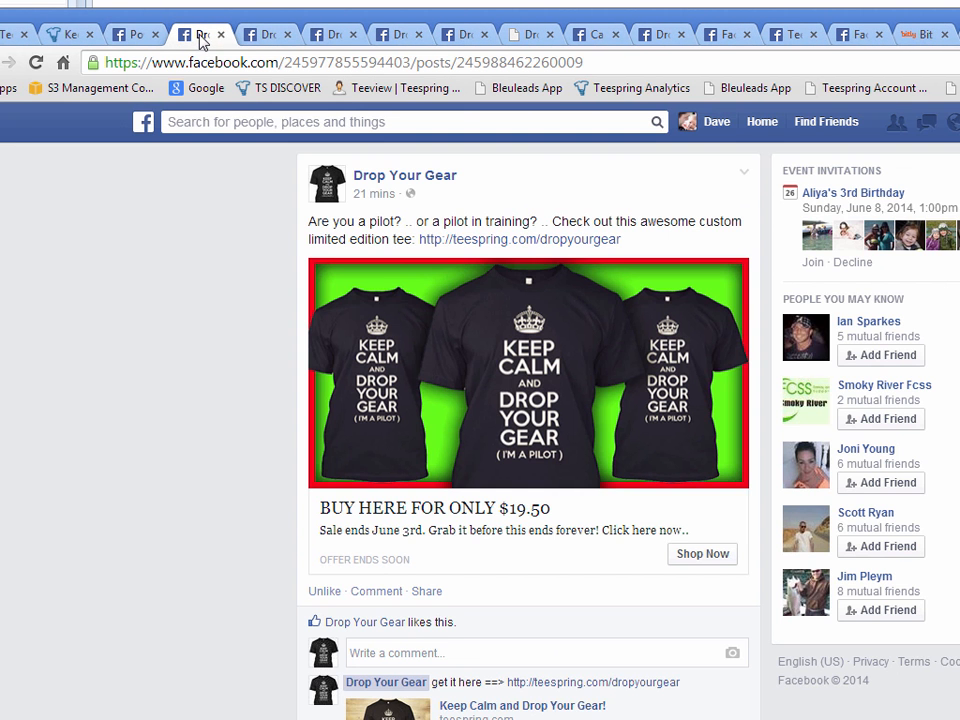
pyautogui.click(266, 36)
pyautogui.click(328, 39)
pyautogui.click(454, 634)
pyautogui.hotkey('ctrl', 'v')
pyautogui.press('Return')
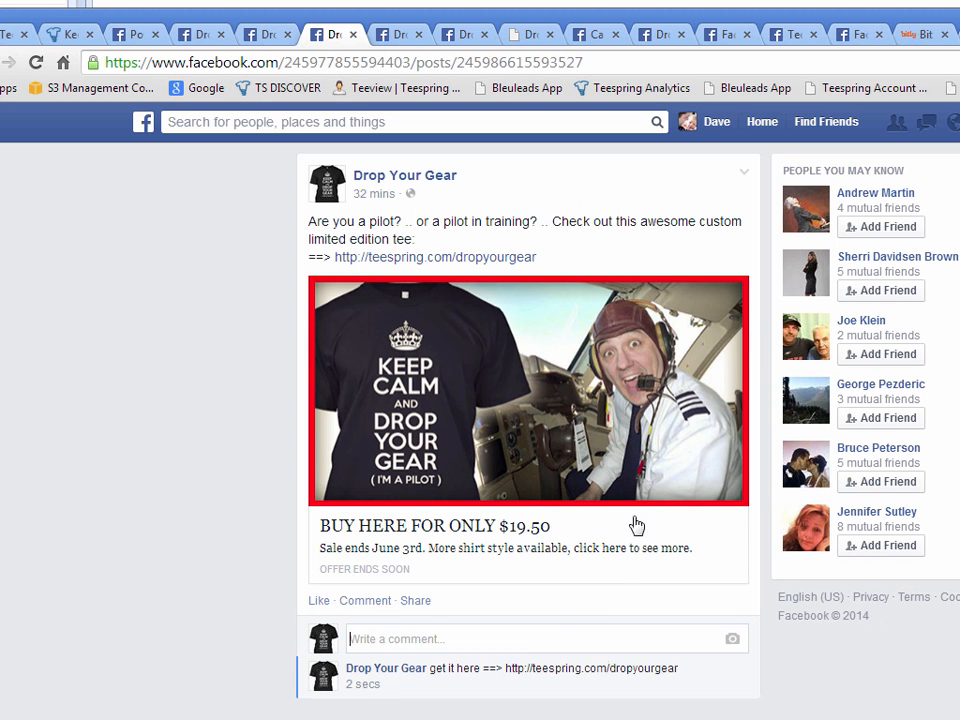
pyautogui.click(318, 605)
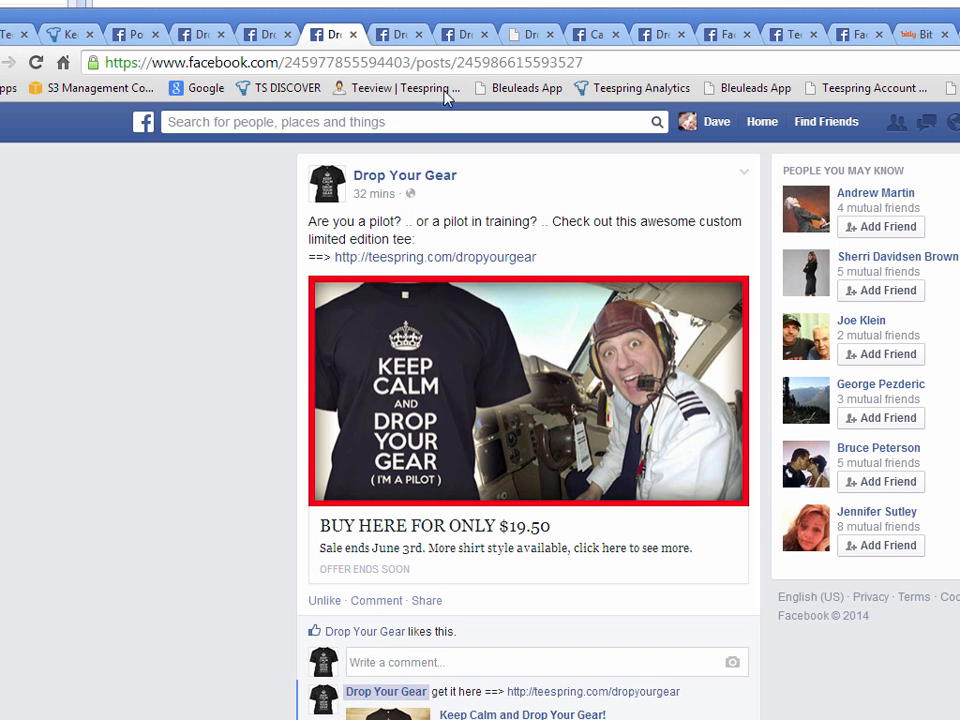
# Check the remaining open post tabs, covering the three-shirt post and the pilot cockpit post
pyautogui.click(399, 34)
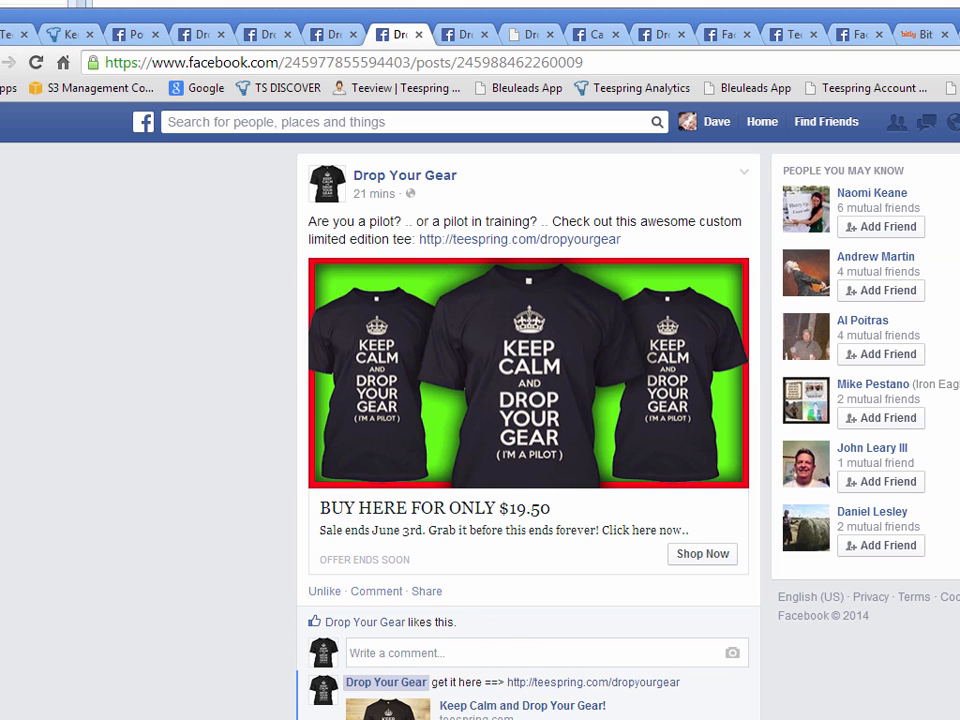
pyautogui.click(463, 38)
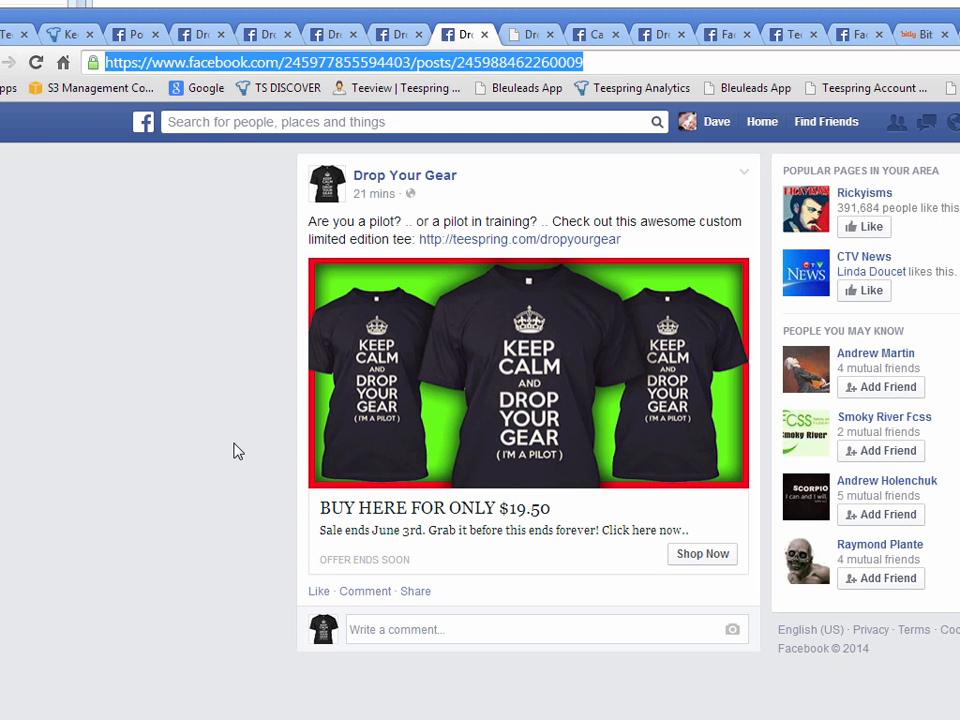
pyautogui.click(483, 34)
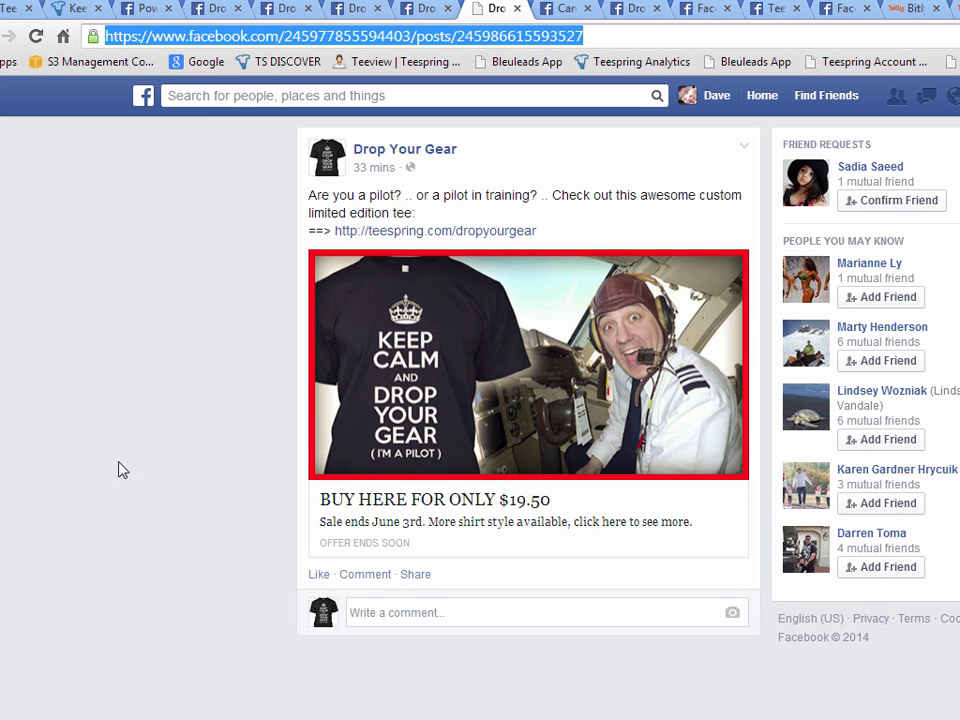
pyautogui.click(108, 492)
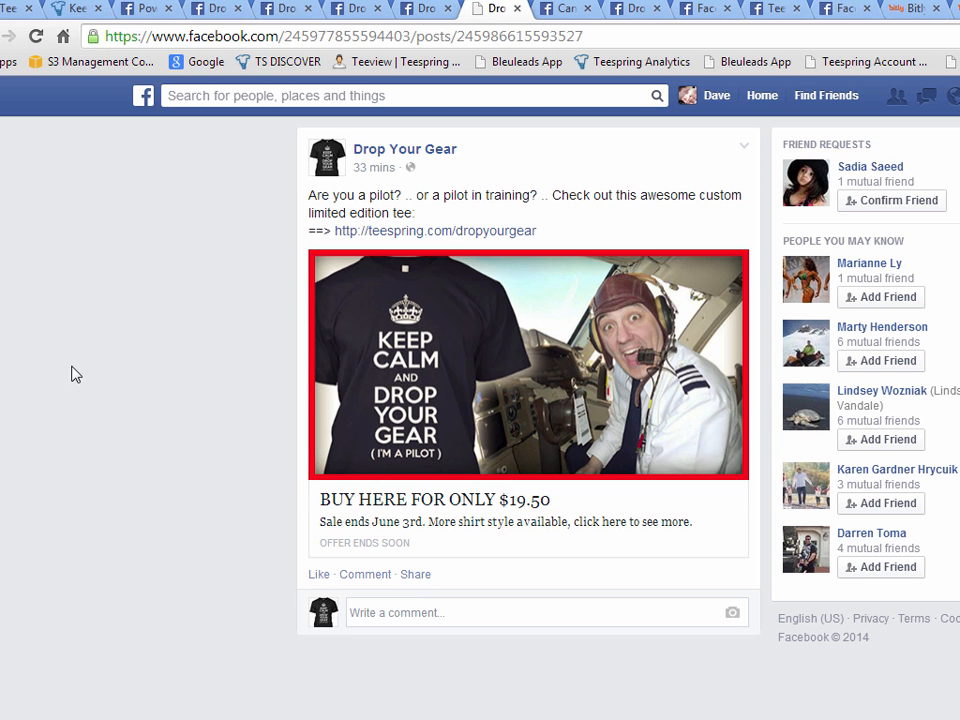
# Switch to the Teespring page for Keep Calm and Drop Your Gear! and reload it
pyautogui.click(79, 15)
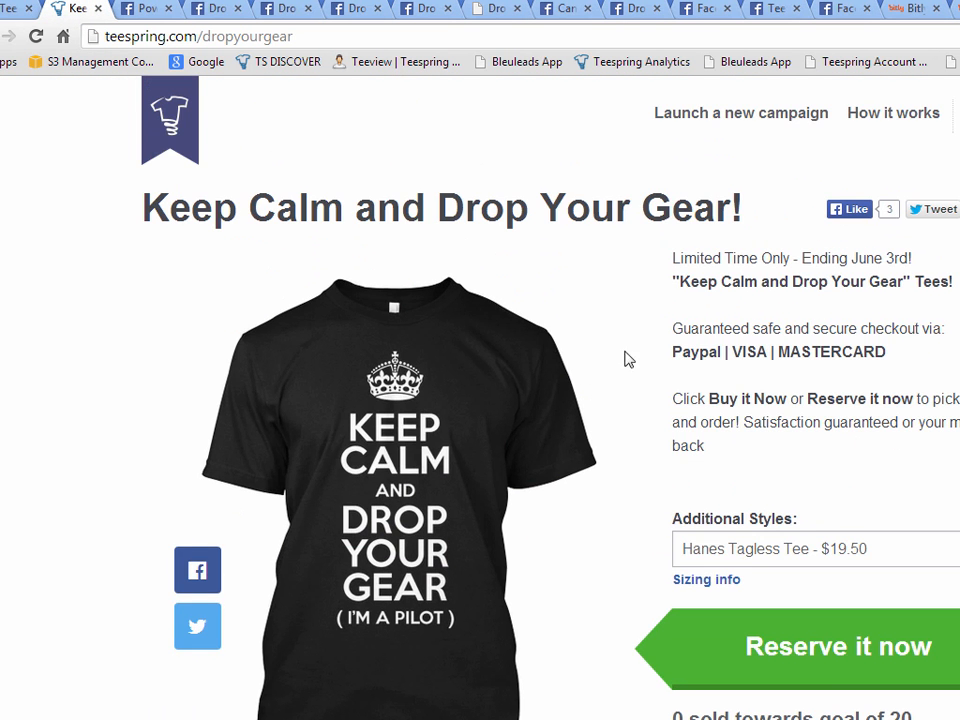
pyautogui.click(35, 36)
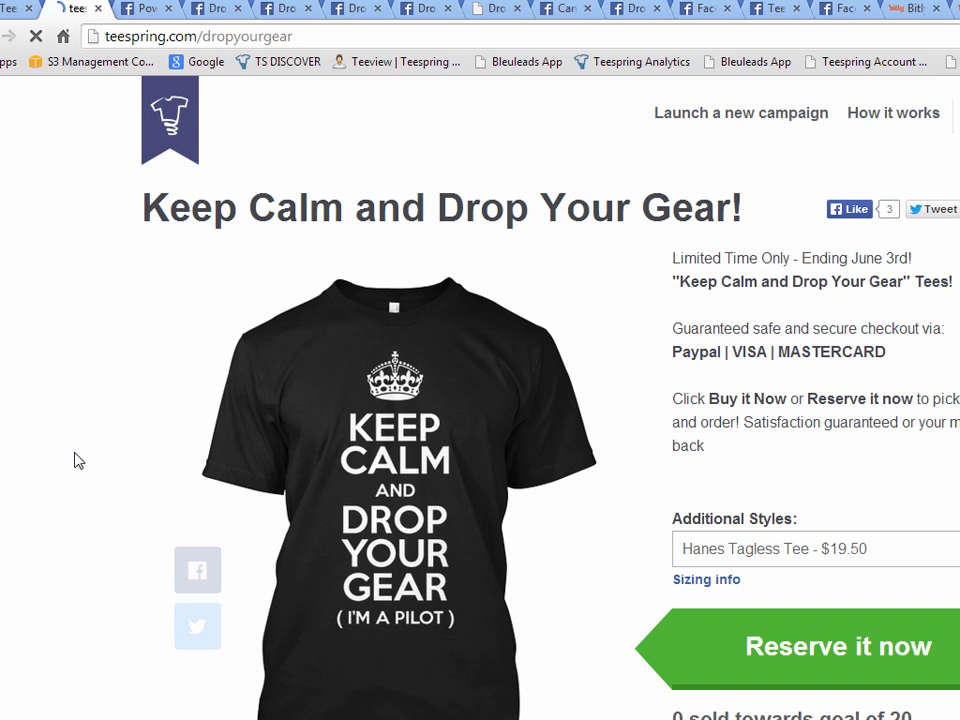